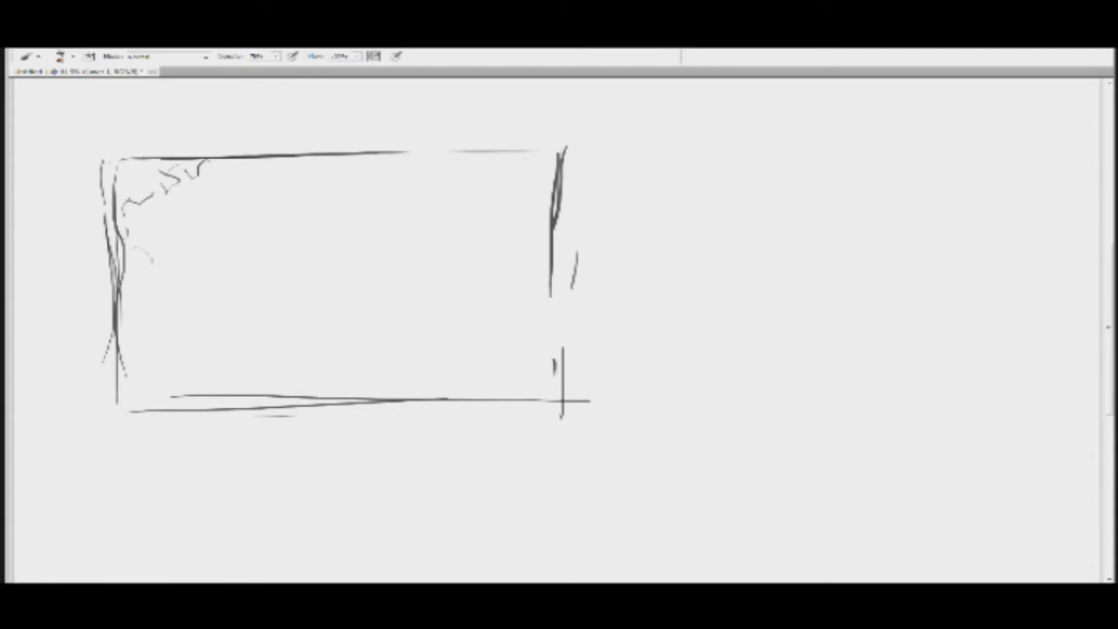
Step: Sketch jagged, leafy clumps down the frame's left edge and into its lower-left corner
mouse_move(128, 252)
left_mouse_down()
mouse_move(151, 264)
mouse_move(134, 271)
mouse_move(124, 343)
left_mouse_up()
left_click_drag(175, 305, 144, 339)
mouse_move(152, 294)
left_mouse_down()
mouse_move(171, 302)
mouse_move(168, 347)
left_mouse_up()
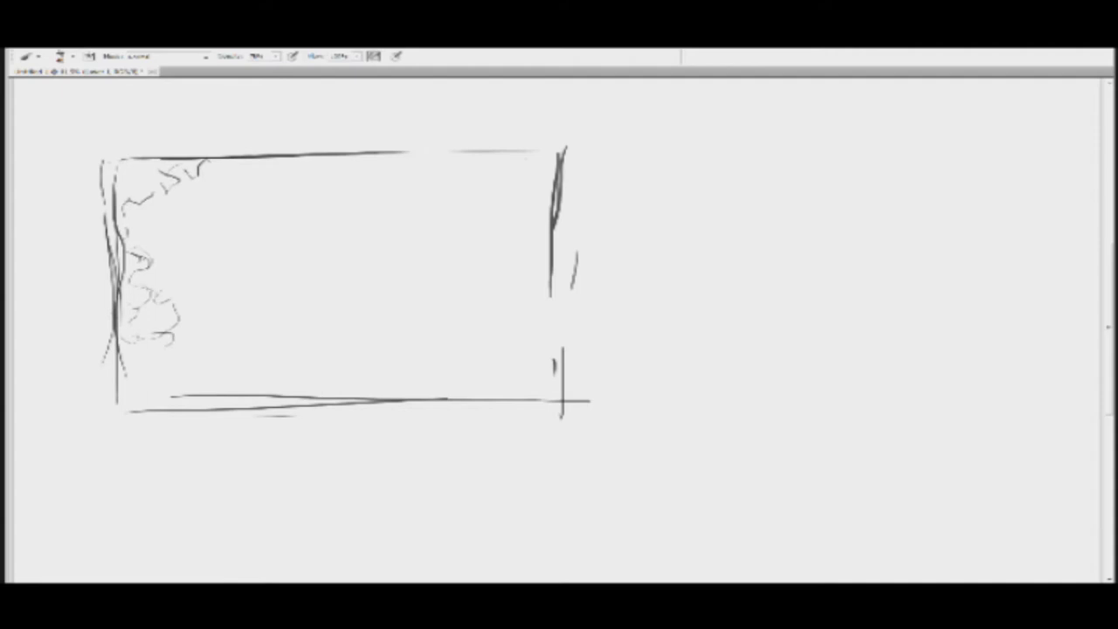
mouse_move(126, 376)
left_mouse_down()
mouse_move(191, 347)
mouse_move(209, 346)
mouse_move(229, 366)
mouse_move(220, 325)
left_mouse_up()
mouse_move(180, 334)
left_mouse_down()
mouse_move(194, 351)
mouse_move(185, 343)
left_mouse_up()
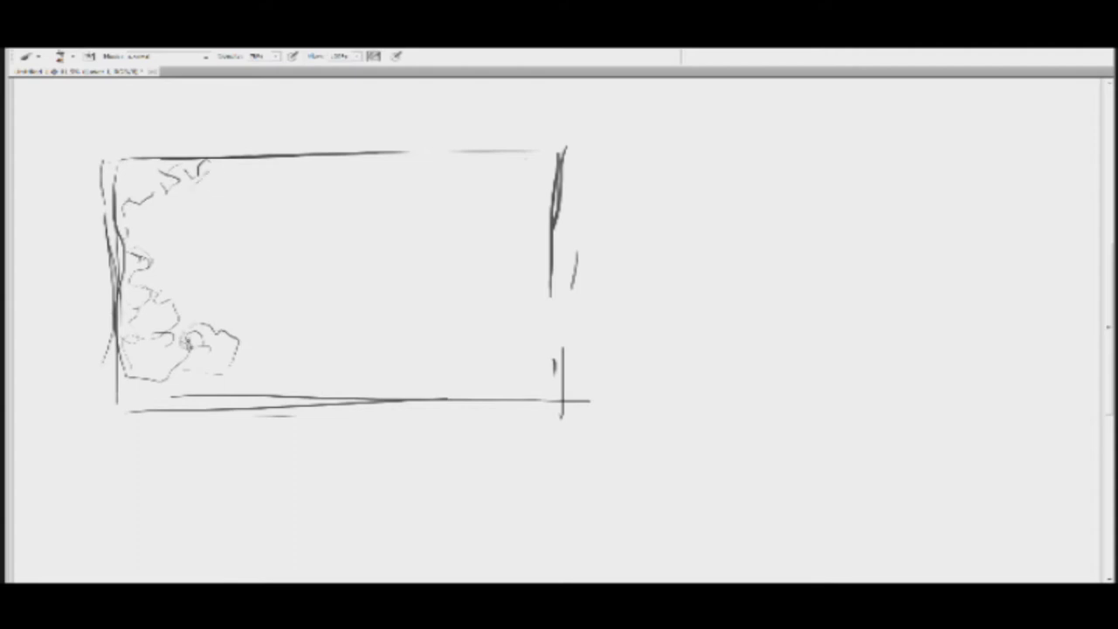
Step: Sketch loose angular shapes along the frame's upper edge and erase part of the rounded middle one
mouse_move(222, 160)
left_mouse_down()
mouse_move(253, 190)
mouse_move(284, 138)
left_mouse_up()
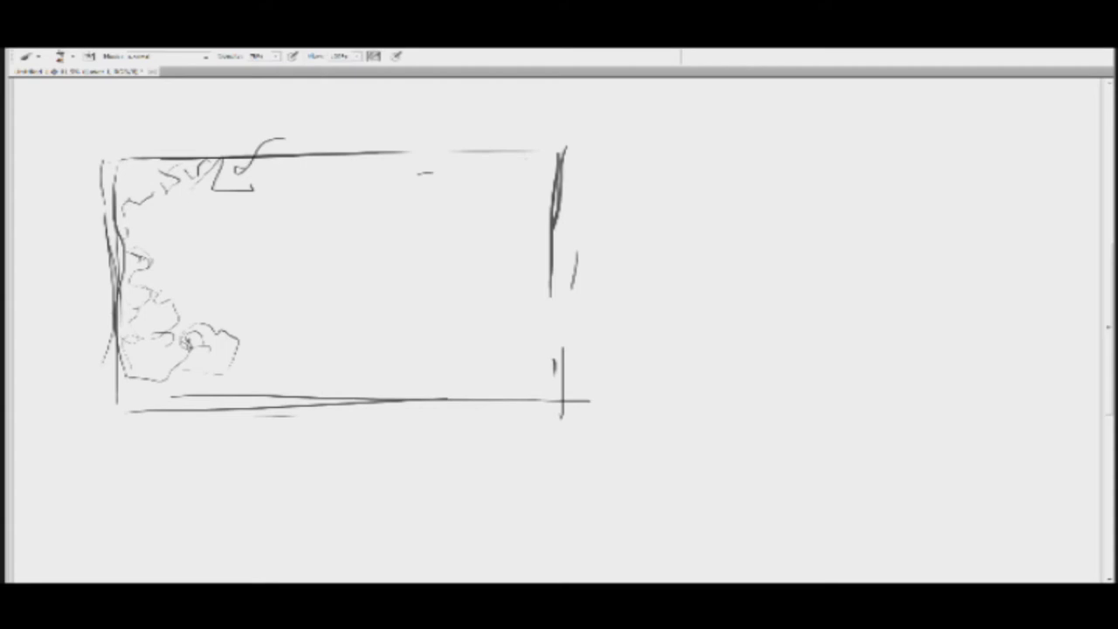
mouse_move(441, 140)
left_mouse_down()
mouse_move(307, 186)
mouse_move(433, 229)
mouse_move(480, 176)
mouse_move(510, 166)
left_mouse_up()
key("e")
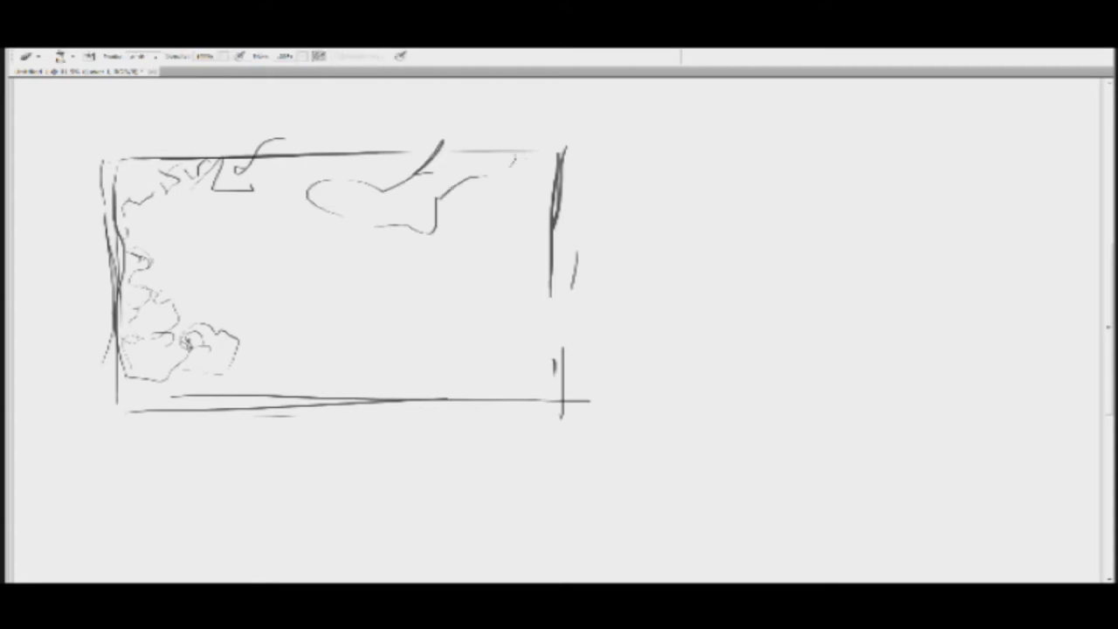
mouse_move(432, 172)
left_mouse_down()
mouse_move(315, 204)
mouse_move(384, 190)
mouse_move(312, 185)
left_mouse_up()
Step: Build up a cluster of spiky, crossing strokes beneath the upper-left part of the frame
key("b")
left_click_drag(218, 228, 213, 242)
mouse_move(248, 193)
left_mouse_down()
mouse_move(215, 214)
mouse_move(214, 238)
left_mouse_up()
mouse_move(239, 176)
left_mouse_down()
mouse_move(206, 195)
mouse_move(249, 217)
mouse_move(205, 234)
mouse_move(276, 258)
mouse_move(253, 255)
mouse_move(215, 278)
left_mouse_up()
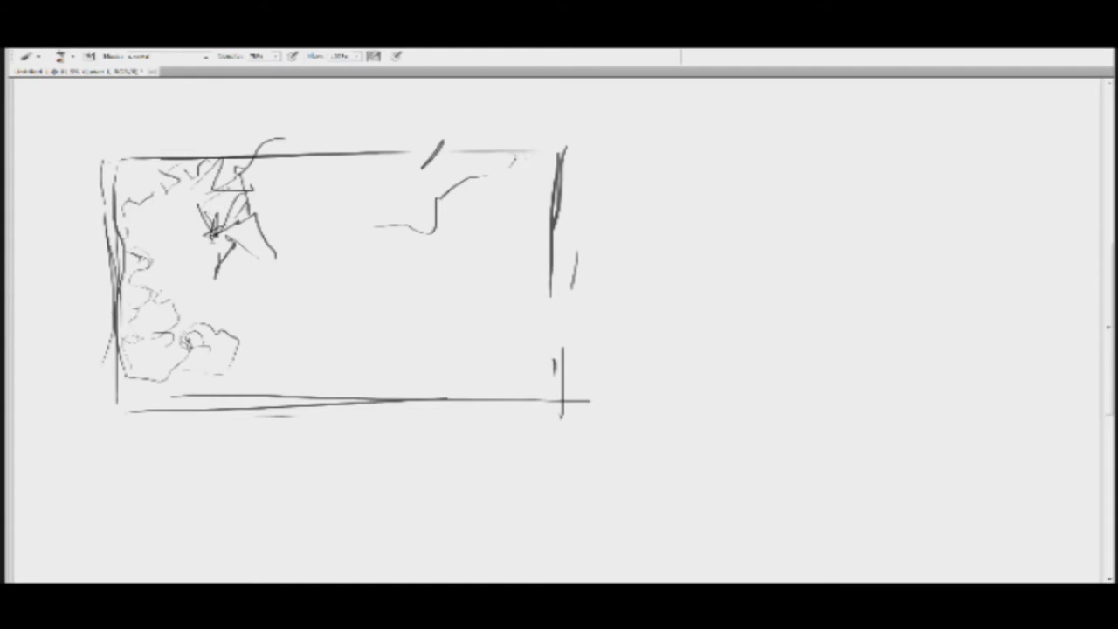
left_click_drag(229, 249, 214, 296)
mouse_move(229, 241)
left_mouse_down()
mouse_move(240, 250)
mouse_move(257, 216)
mouse_move(276, 255)
left_mouse_up()
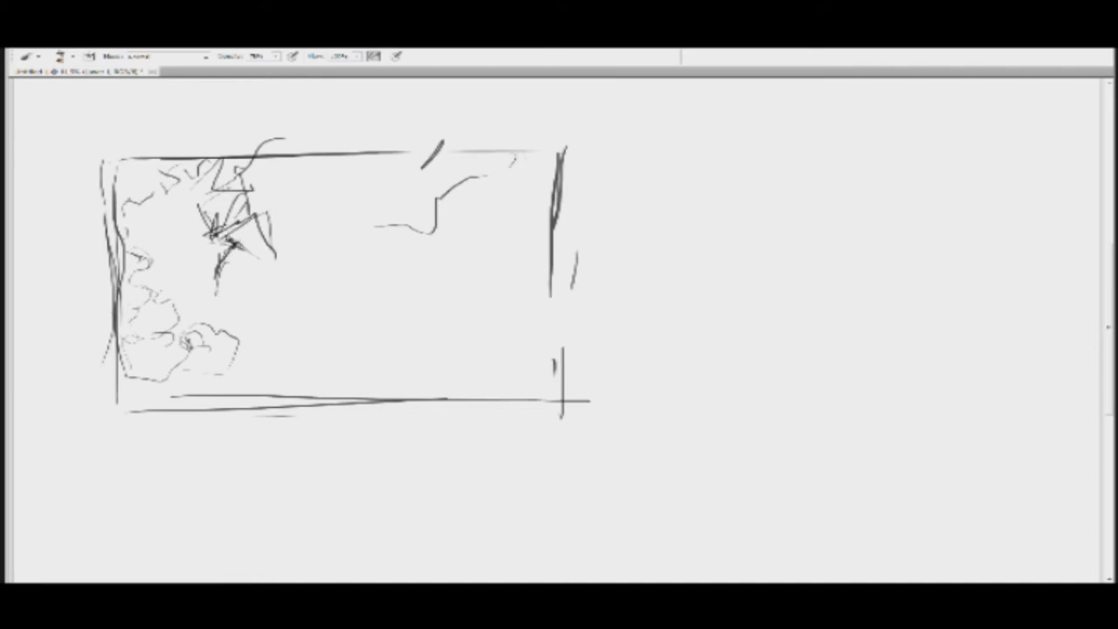
mouse_move(236, 207)
left_mouse_down()
mouse_move(244, 200)
mouse_move(212, 208)
mouse_move(227, 217)
mouse_move(204, 200)
left_mouse_up()
left_click_drag(243, 186, 270, 197)
Step: Select the entire canvas and delete the whole frame sketch
key("ctrl+a")
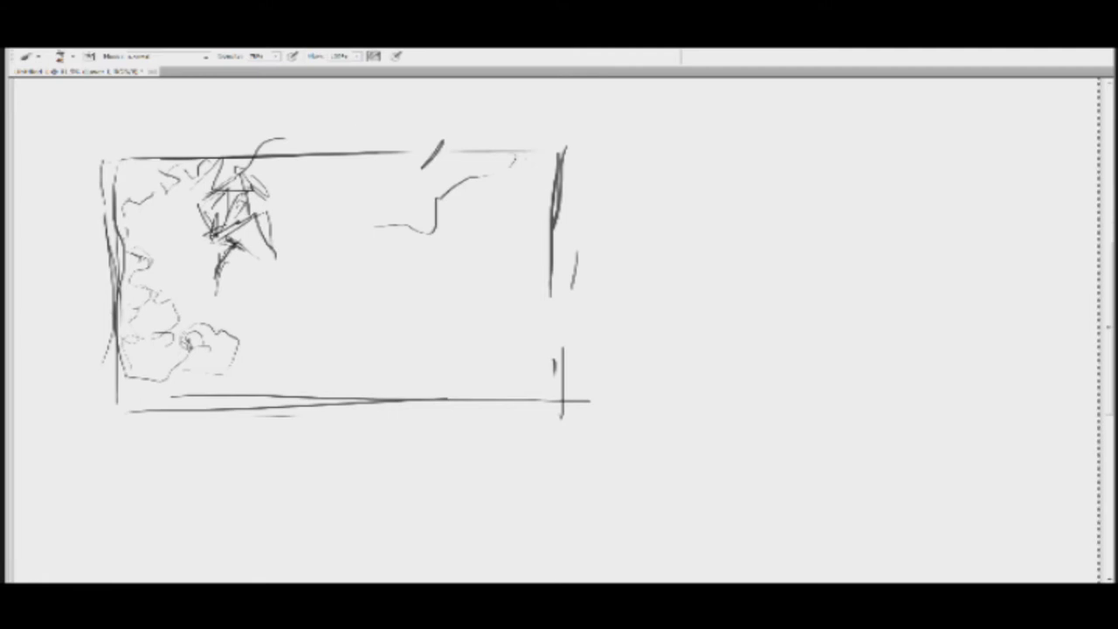
key("Delete")
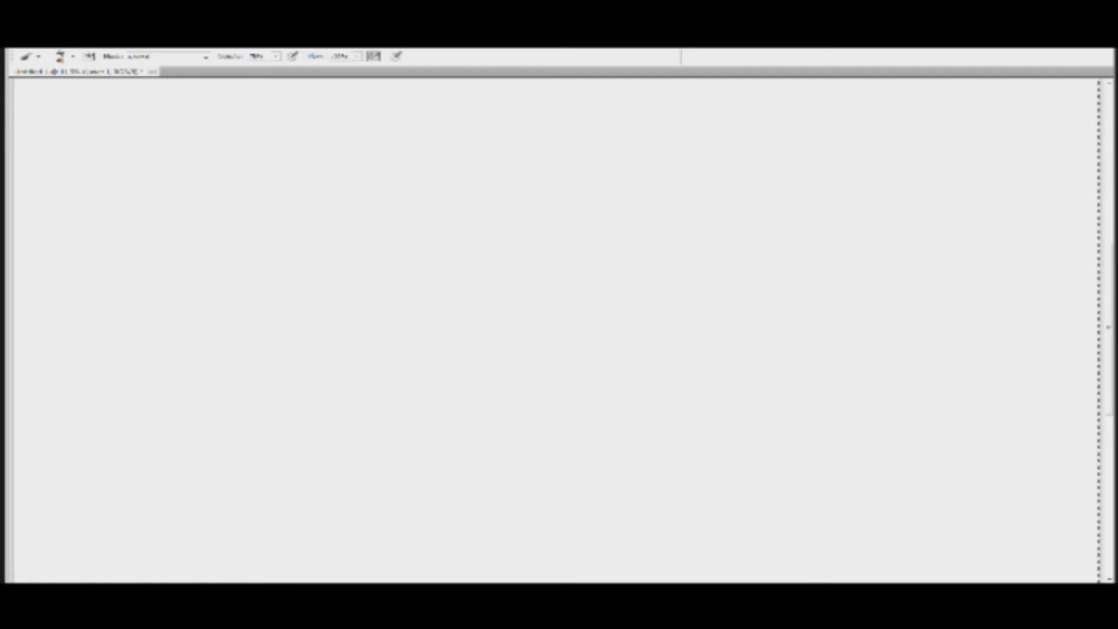
Step: Sketch a small curved snout shape in the upper middle of the blank canvas
mouse_move(605, 174)
left_mouse_down()
mouse_move(626, 164)
mouse_move(614, 186)
mouse_move(653, 164)
mouse_move(605, 173)
mouse_move(627, 154)
left_mouse_up()
key("e")
key("b")
mouse_move(596, 166)
left_mouse_down()
mouse_move(633, 149)
mouse_move(667, 185)
mouse_move(681, 160)
left_mouse_up()
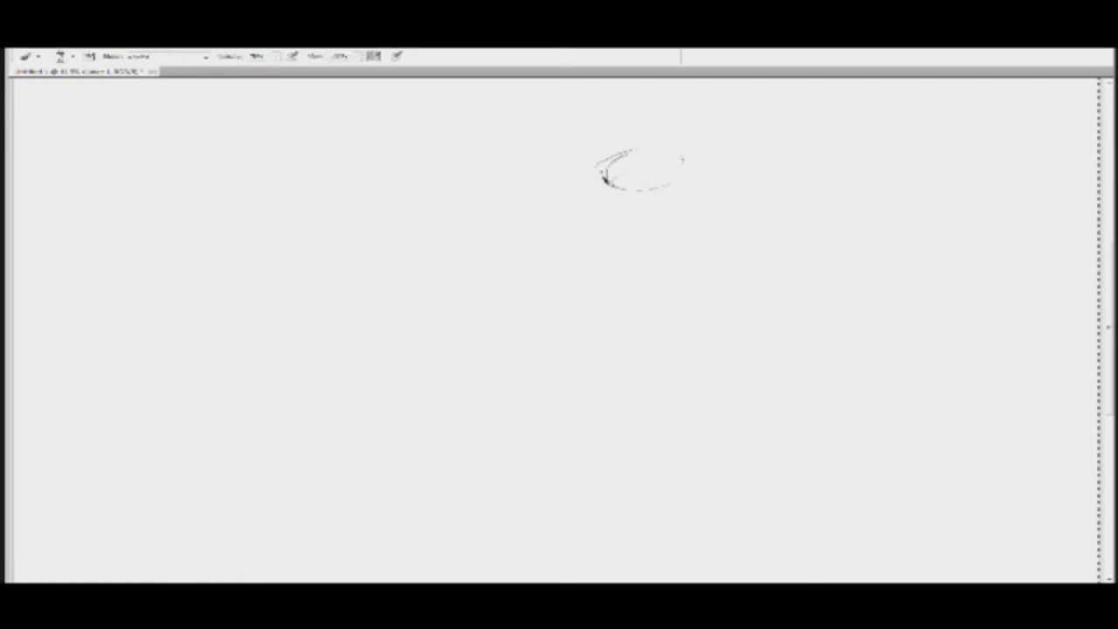
Step: Extend the snout into a head with a slanted upper line, a back edge and a long lower neck line
mouse_move(612, 182)
left_mouse_down()
mouse_move(657, 160)
mouse_move(696, 188)
mouse_move(650, 252)
left_mouse_up()
mouse_move(716, 154)
left_mouse_down()
mouse_move(728, 194)
mouse_move(711, 131)
mouse_move(603, 164)
mouse_move(647, 185)
mouse_move(688, 169)
mouse_move(668, 186)
mouse_move(708, 185)
mouse_move(646, 189)
mouse_move(663, 191)
mouse_move(660, 205)
left_mouse_up()
key("z")
key("b")
mouse_move(671, 164)
left_mouse_down()
mouse_move(655, 206)
mouse_move(664, 181)
mouse_move(644, 193)
mouse_move(669, 185)
mouse_move(664, 213)
mouse_move(616, 232)
left_mouse_up()
key("e")
key("b")
key("e")
key("z")
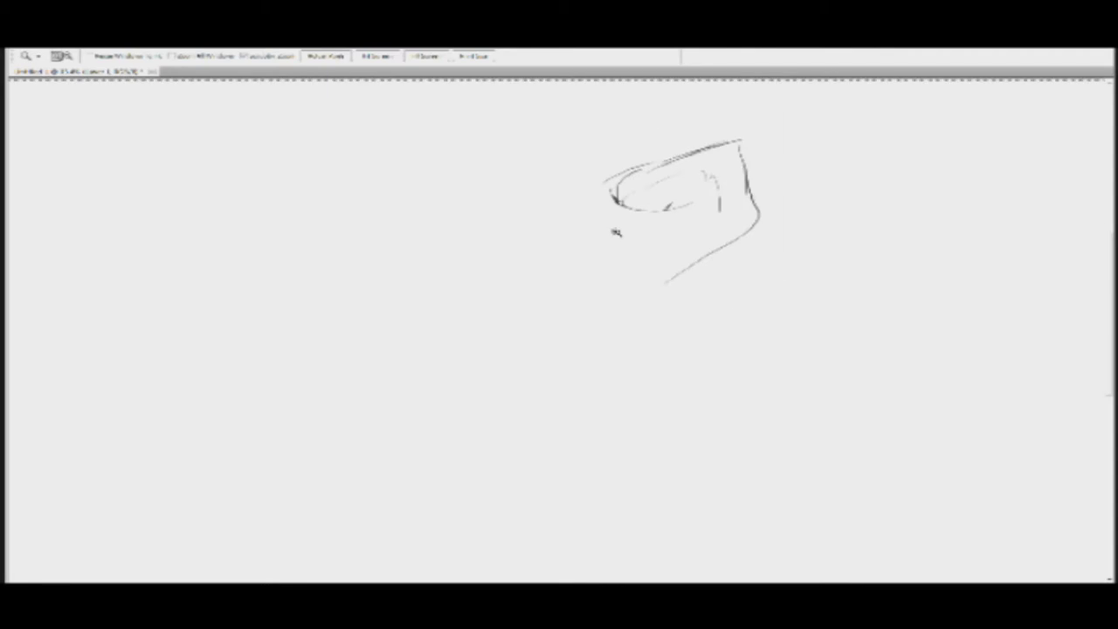
Step: Reinforce the tip of the snout and clear the stray construction lines inside it
key("b")
mouse_move(615, 184)
left_mouse_down()
mouse_move(619, 201)
mouse_move(608, 197)
left_mouse_up()
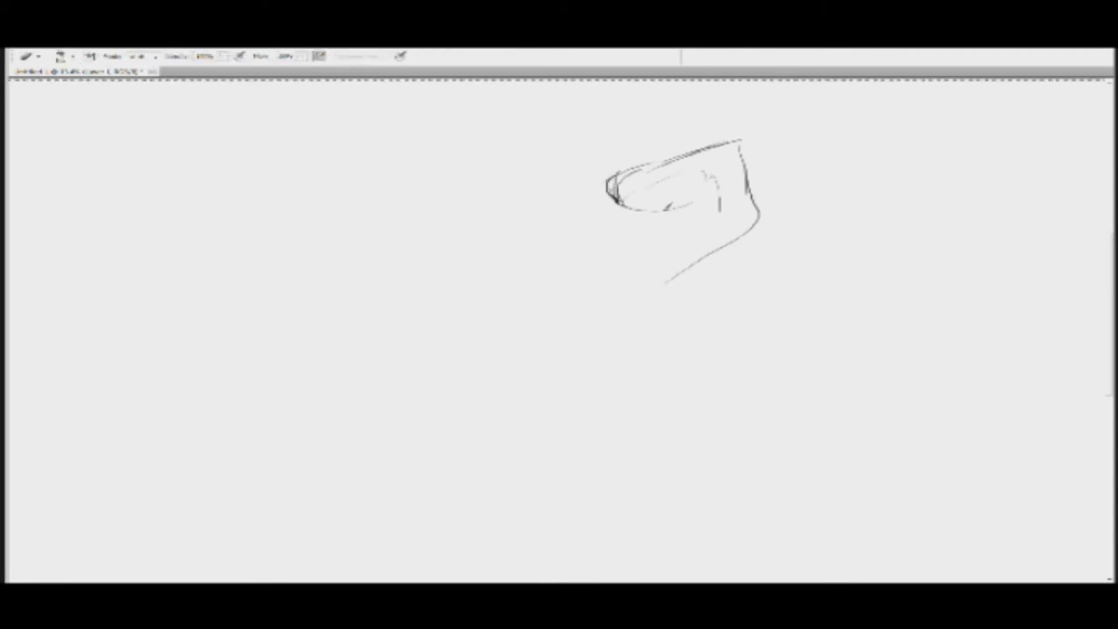
key("ctrl+alt+z")
key("ctrl+alt+z")
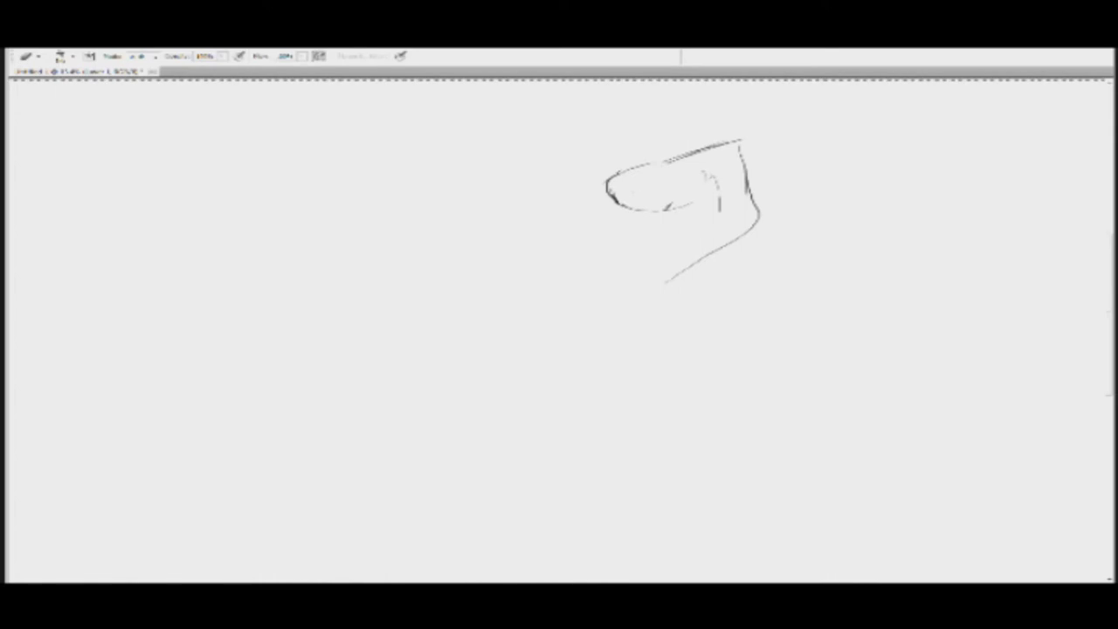
Step: Draw a small oval eye under the head's upper line and jagged teeth along the mouth
key("b")
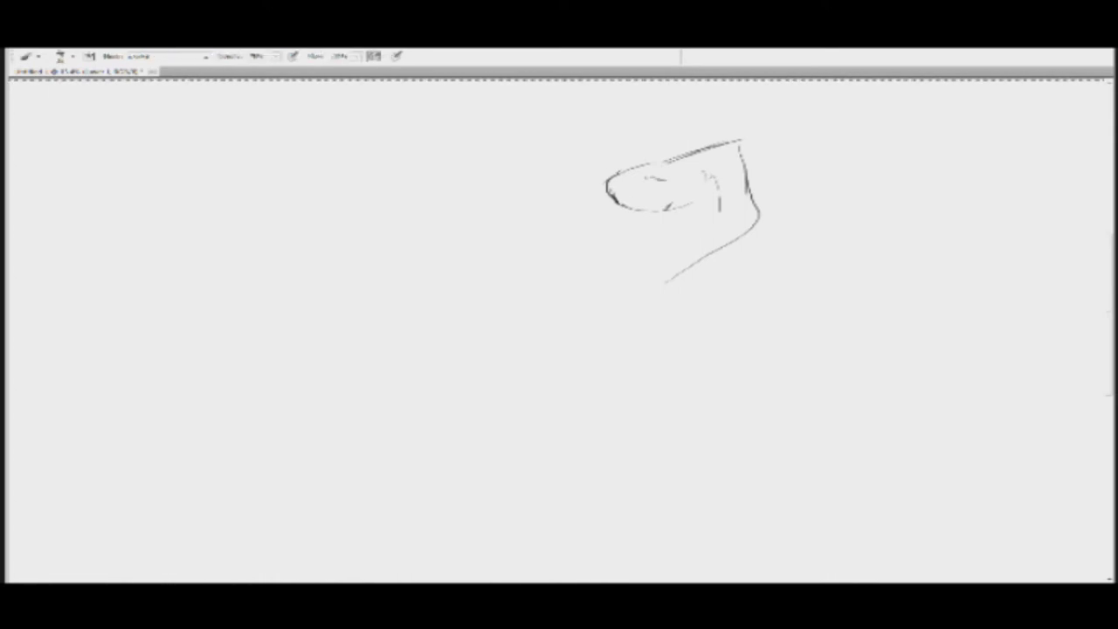
left_click_drag(648, 172, 666, 179)
key("e")
key("b")
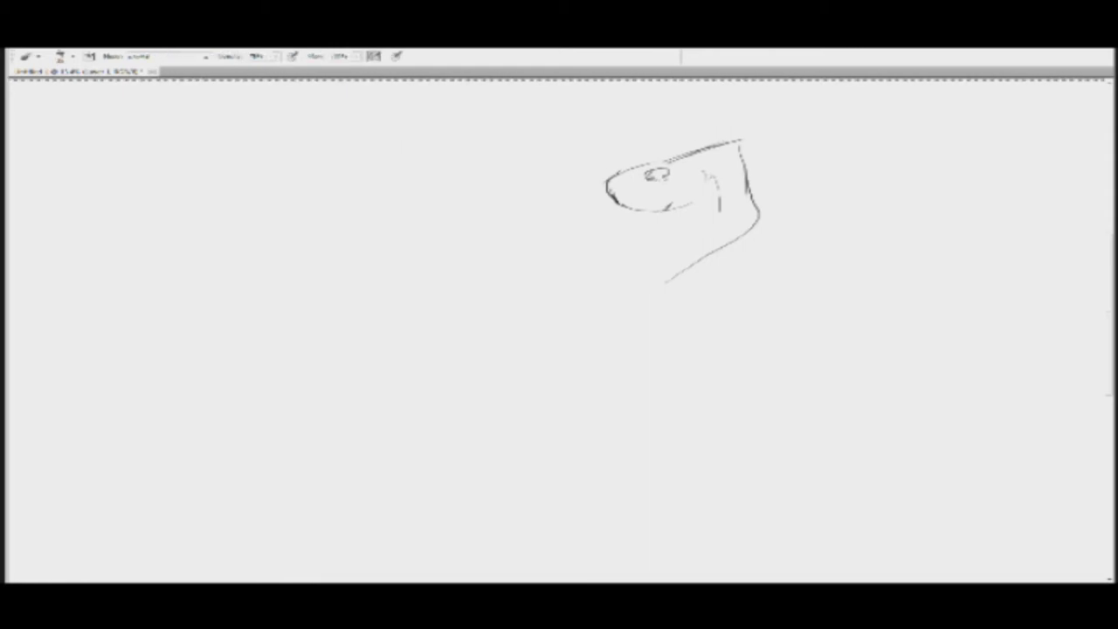
left_click_drag(660, 210, 670, 203)
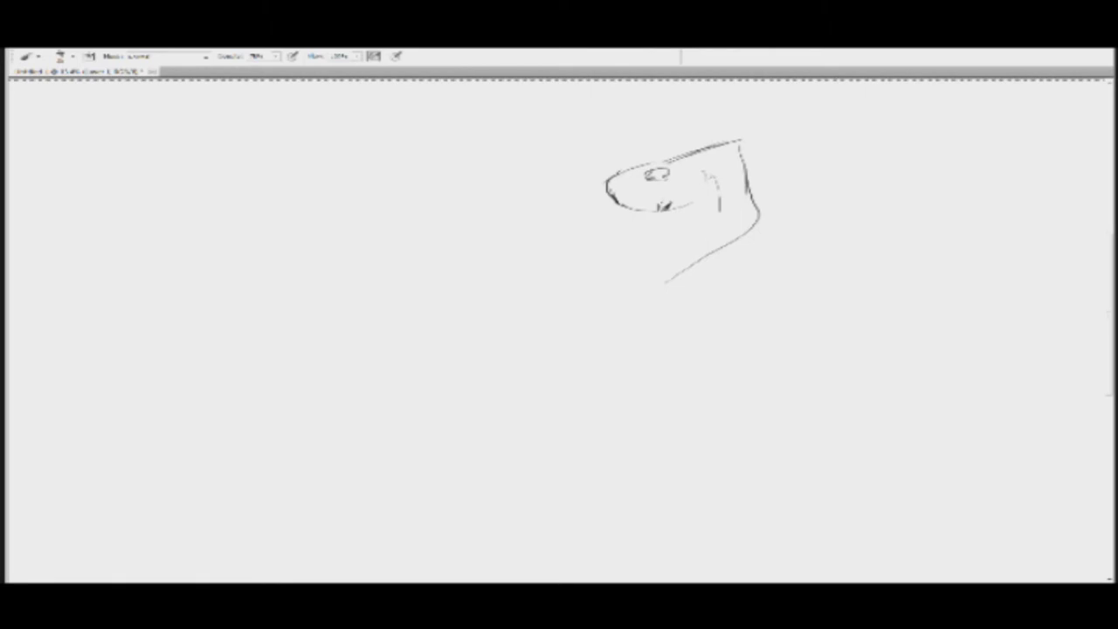
left_click_drag(660, 211, 691, 198)
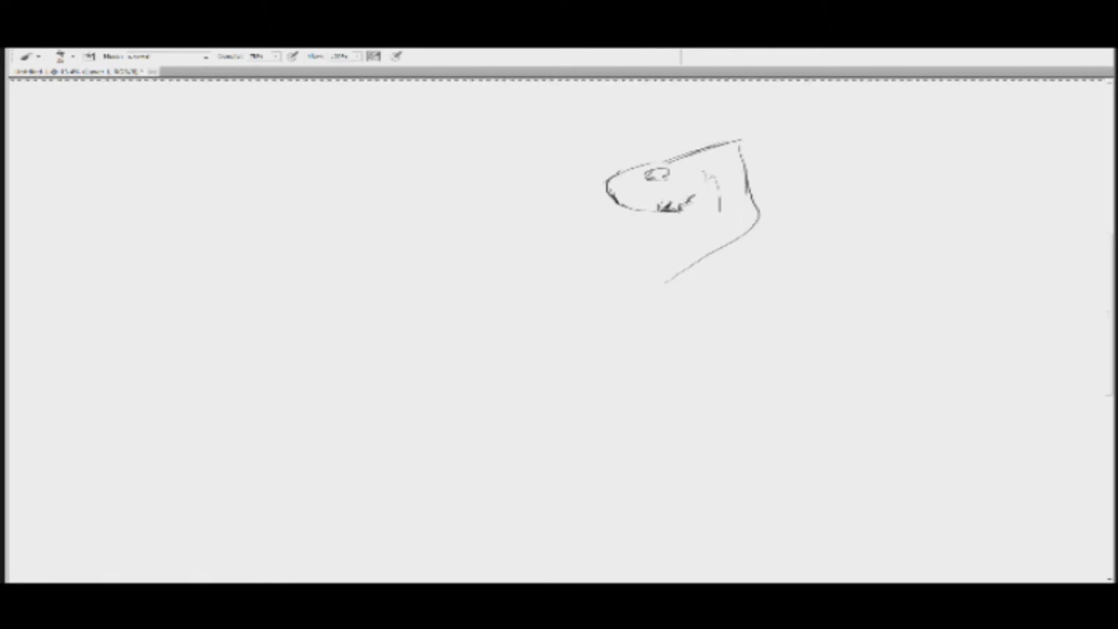
Step: Reinforce the head's upper line, add contour lines at the back of the head and erase the overshoot at the snout tip
left_click_drag(601, 184, 732, 138)
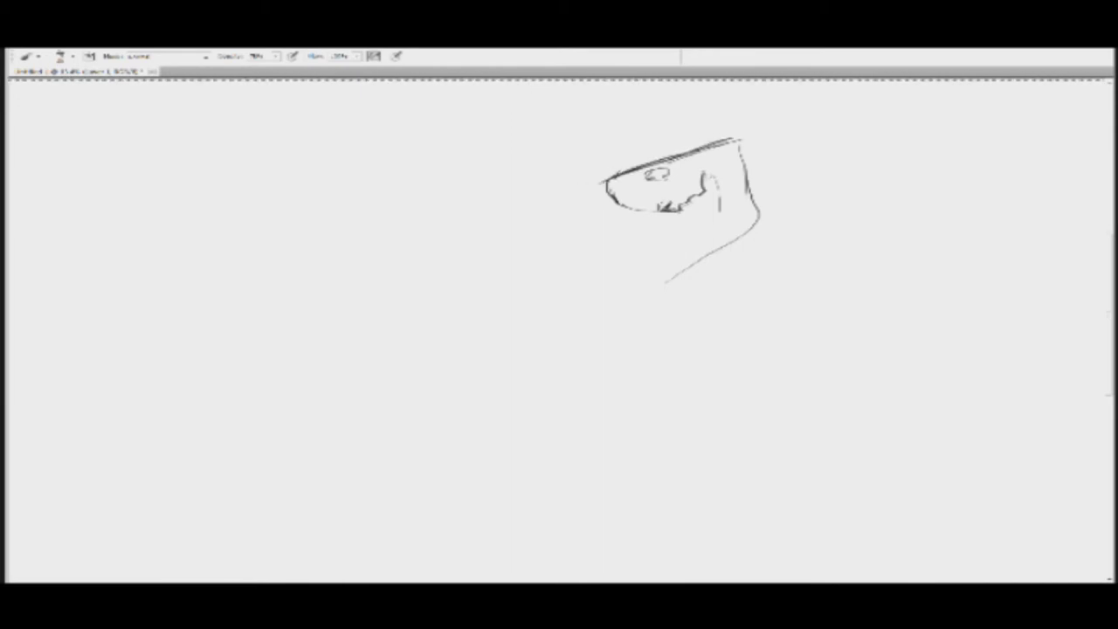
left_click_drag(734, 142, 764, 197)
key("e")
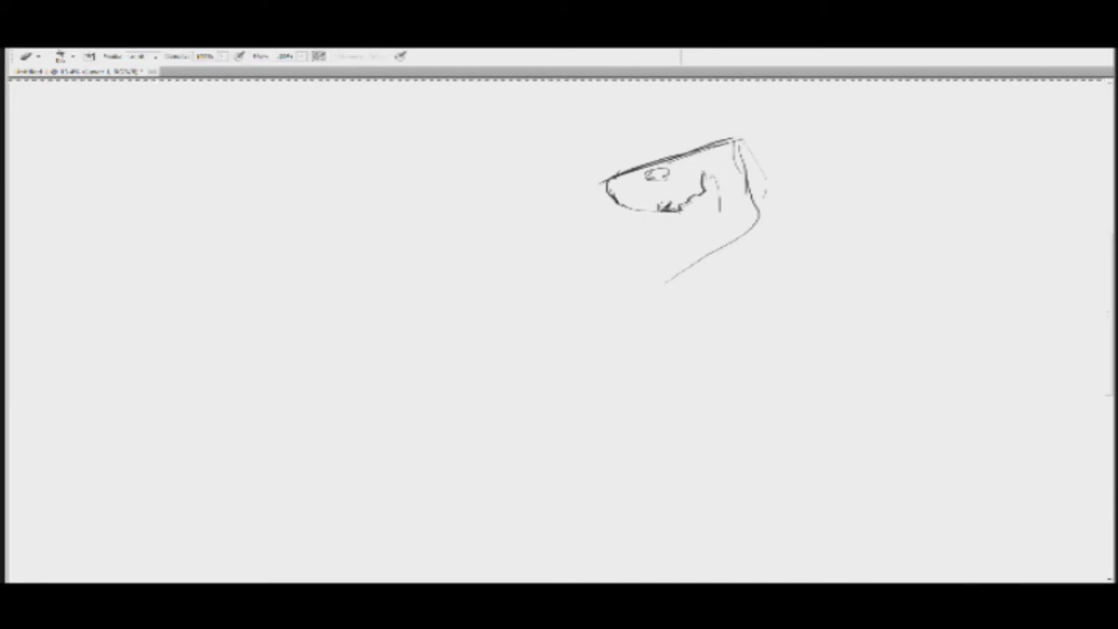
left_click_drag(601, 182, 617, 173)
key("z")
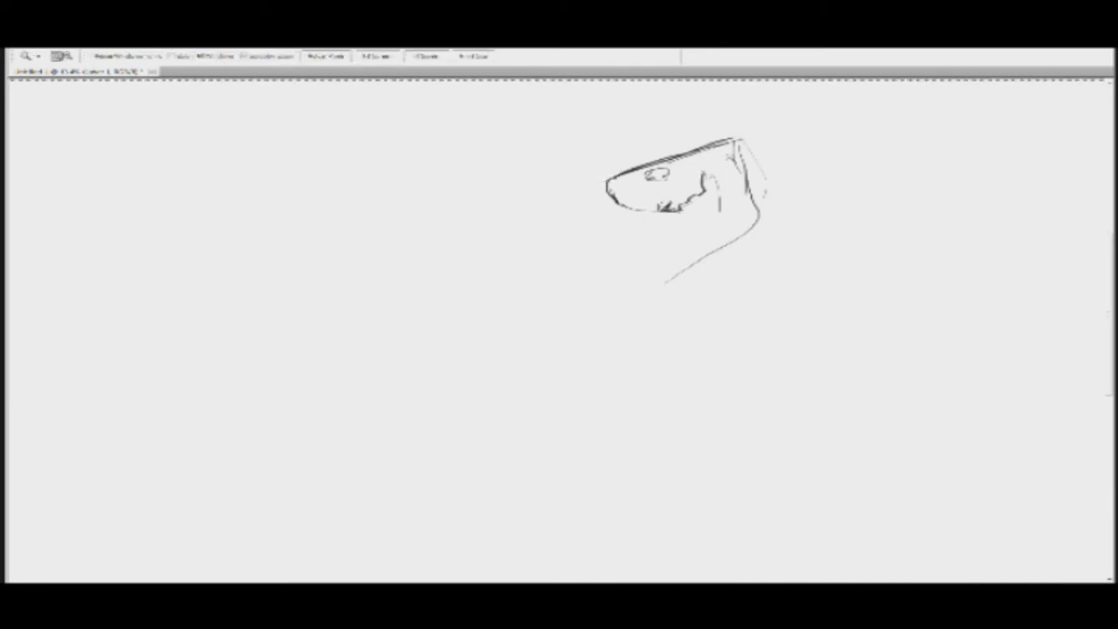
mouse_move(731, 158)
left_mouse_down()
mouse_move(842, 113)
mouse_move(686, 234)
left_mouse_up()
key("b")
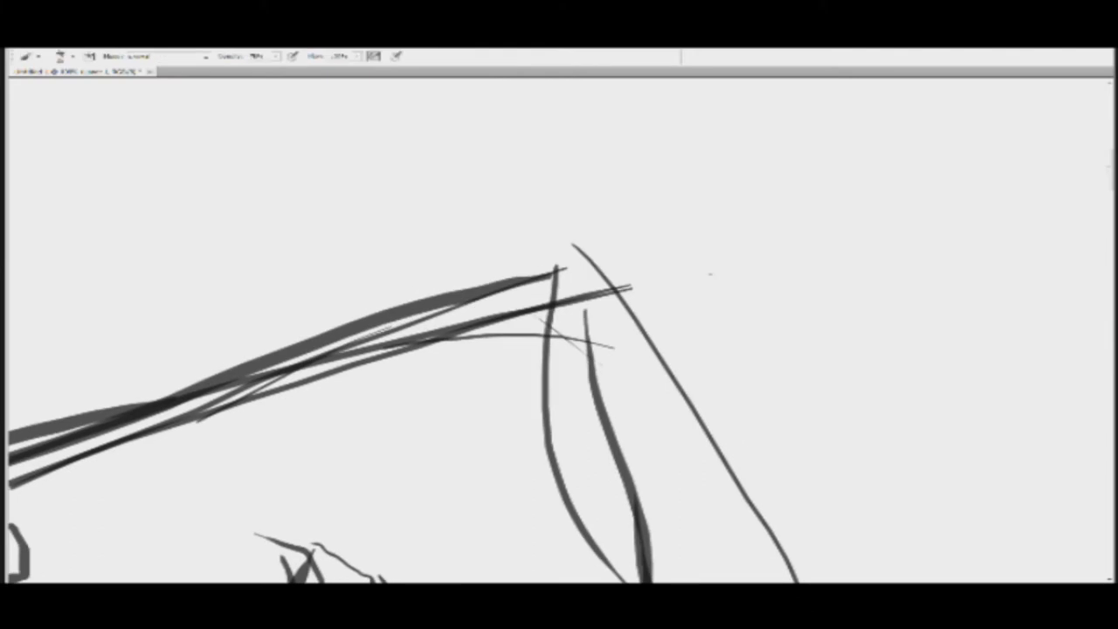
mouse_move(550, 250)
left_mouse_down()
mouse_move(605, 264)
mouse_move(526, 280)
left_mouse_up()
key("ctrl+z")
mouse_move(574, 228)
left_mouse_down()
mouse_move(531, 255)
mouse_move(526, 234)
left_mouse_up()
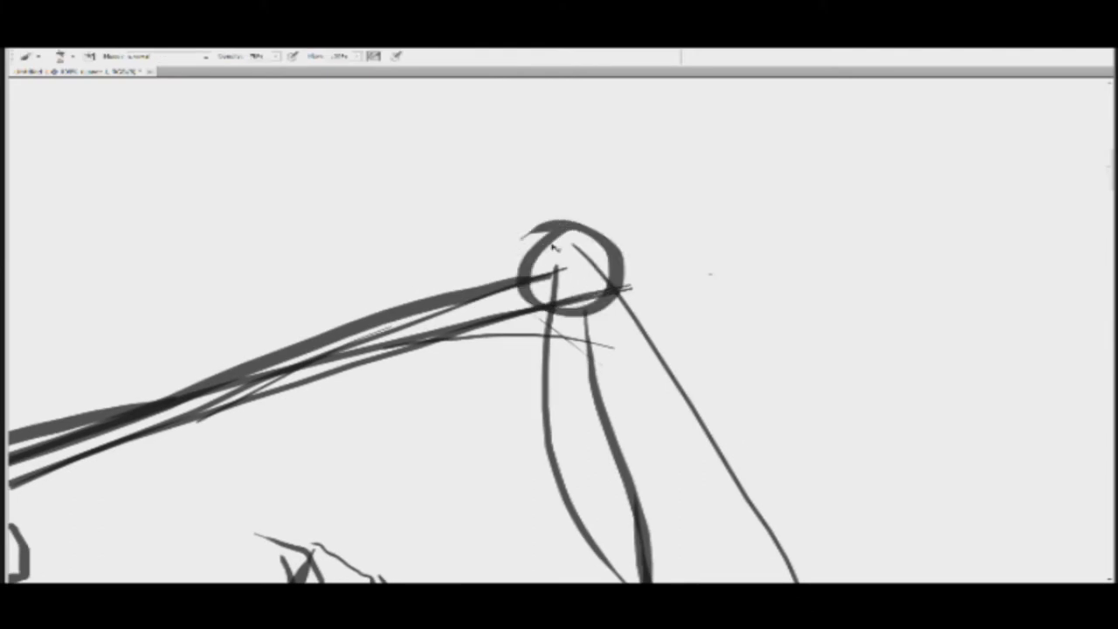
key("ctrl+z")
key("z")
left_click_drag(594, 267, 549, 285)
left_click(548, 285, "alt")
Step: Raise the brush's opacity for darker strokes
key("b")
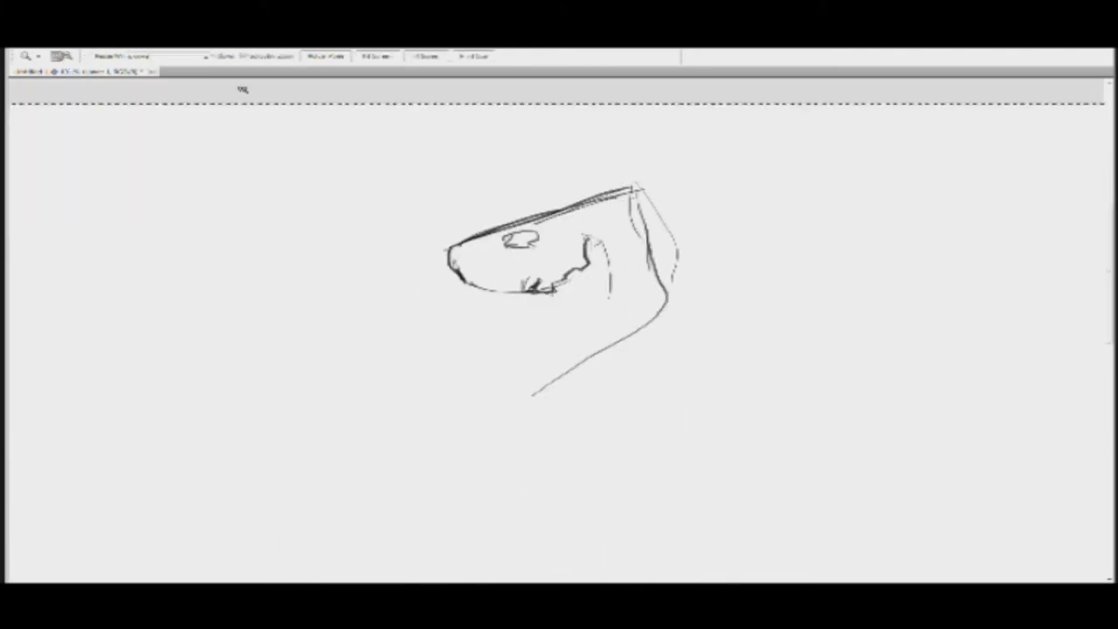
left_click(276, 56)
left_click_drag(275, 68, 290, 67)
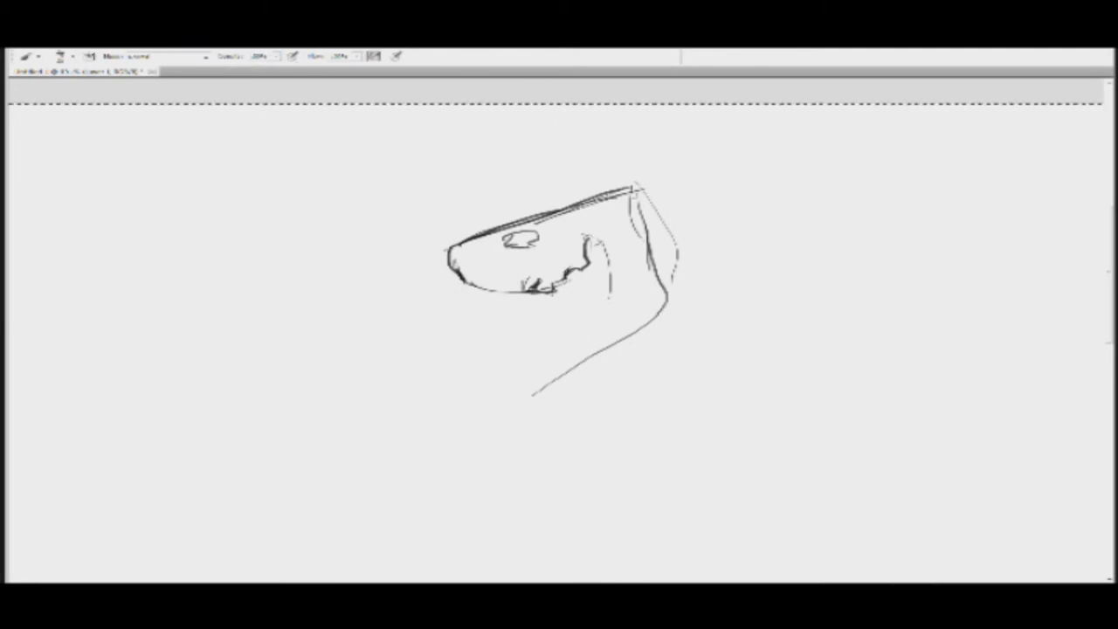
Step: Rework the corner of the mouth and carry the head's upper line over the crown into a wavy back contour
key("e")
mouse_move(574, 270)
left_mouse_down()
mouse_move(568, 285)
mouse_move(615, 263)
left_mouse_up()
key("b")
mouse_move(574, 213)
left_mouse_down()
mouse_move(655, 191)
mouse_move(680, 202)
mouse_move(701, 235)
left_mouse_up()
mouse_move(671, 197)
left_mouse_down()
mouse_move(721, 305)
mouse_move(727, 363)
left_mouse_up()
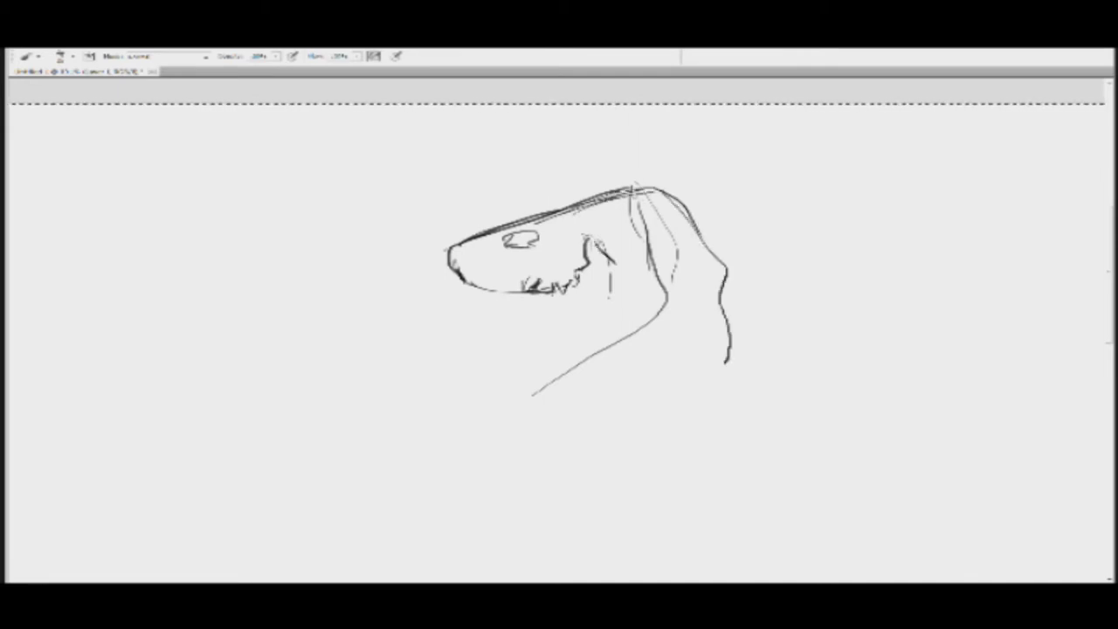
Step: Add marks beneath the eye and sketch fold lines across the cheek and lower jaw
mouse_move(518, 246)
left_mouse_down()
mouse_move(537, 246)
mouse_move(503, 267)
mouse_move(516, 267)
left_mouse_up()
left_click_drag(615, 313, 609, 345)
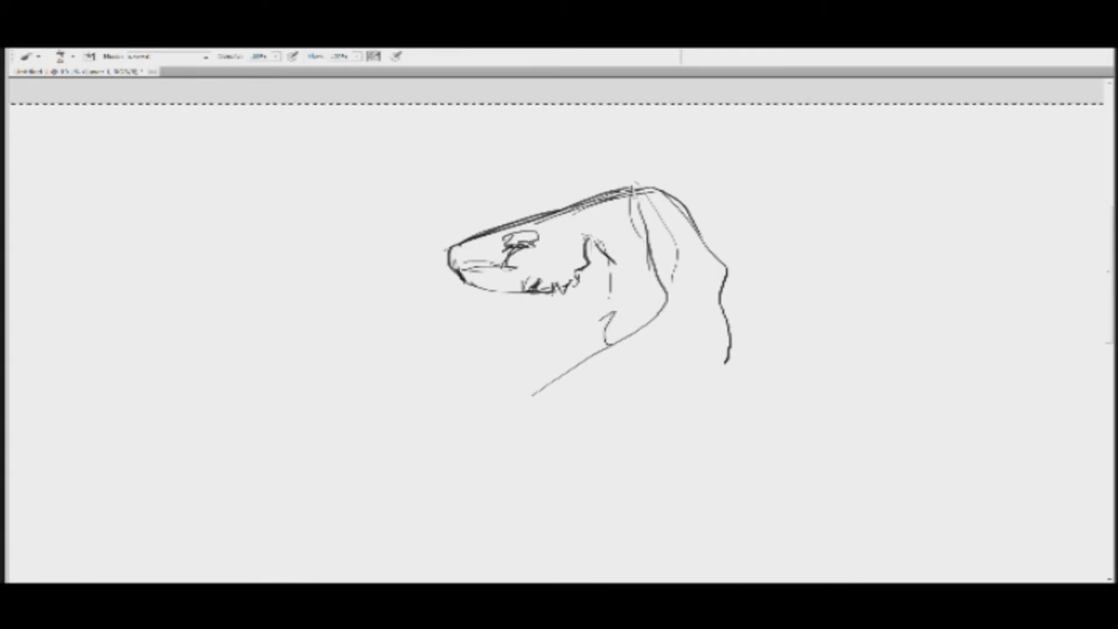
mouse_move(645, 303)
left_mouse_down()
mouse_move(569, 353)
mouse_move(624, 311)
left_mouse_up()
left_click_drag(598, 215, 604, 254)
left_click_drag(607, 257, 629, 299)
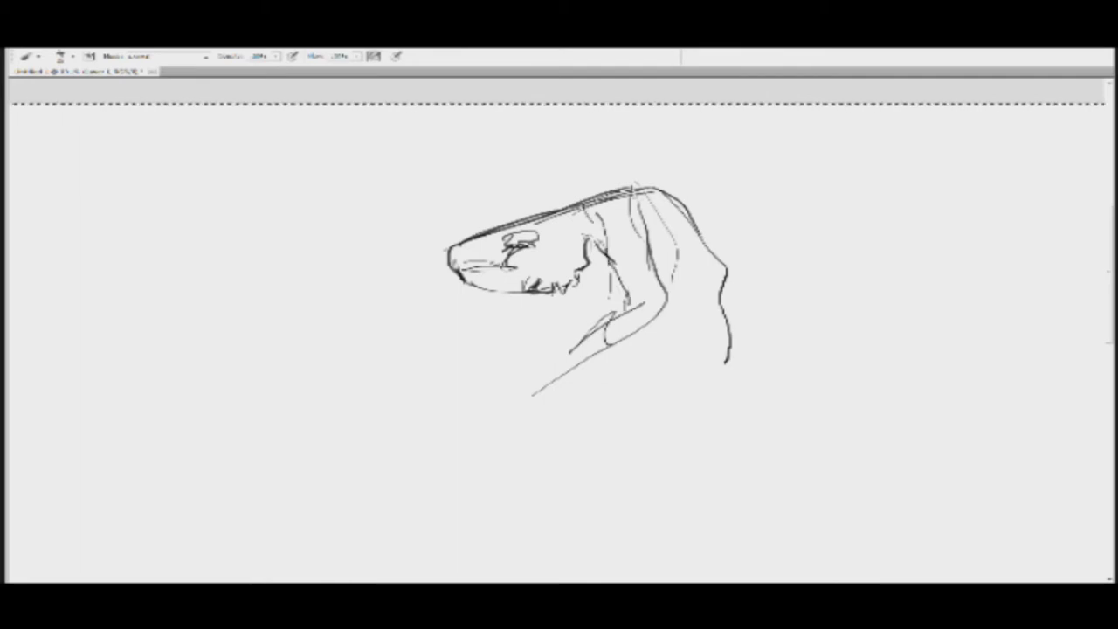
Step: Darken the crown line and the back-of-head line, and erase the lower jaw and neck strokes
mouse_move(581, 207)
left_mouse_down()
mouse_move(630, 188)
mouse_move(670, 312)
left_mouse_up()
left_click_drag(584, 208, 593, 222)
mouse_move(552, 383)
left_mouse_down()
mouse_move(665, 311)
mouse_move(573, 351)
mouse_move(562, 375)
mouse_move(668, 304)
mouse_move(623, 288)
left_mouse_up()
key("e")
key("b")
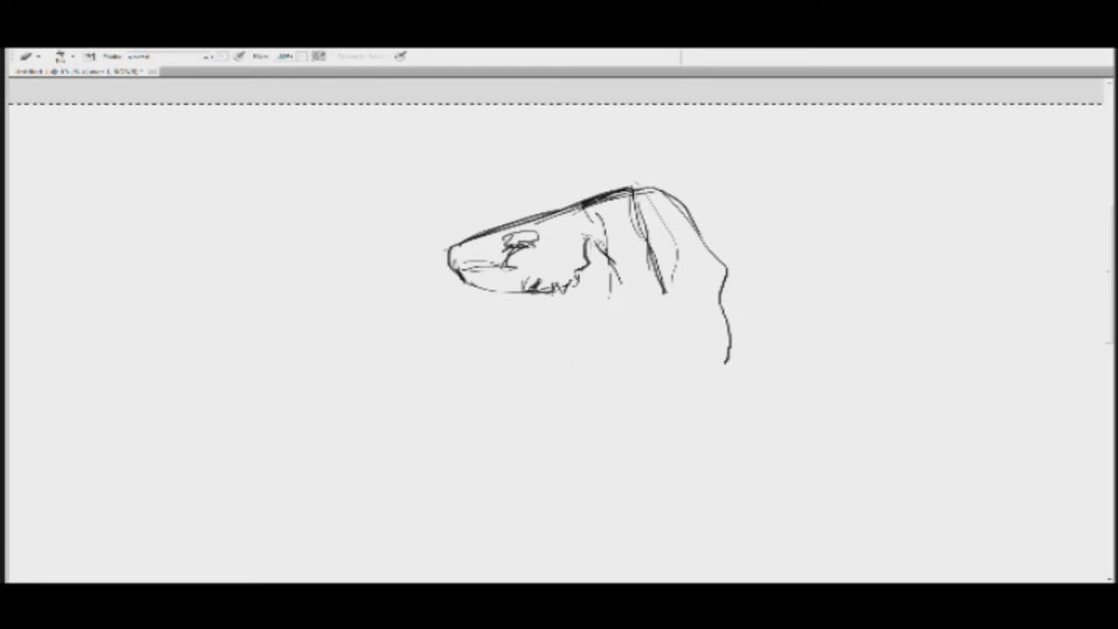
Step: Replace the cheek lines with two long wavy lines running down from the head's upper contour
left_click_drag(594, 229, 618, 266)
key("e")
mouse_move(592, 231)
left_mouse_down()
mouse_move(617, 281)
mouse_move(590, 259)
left_mouse_up()
left_click_drag(587, 204, 644, 434)
key("b")
left_click_drag(644, 239, 680, 471)
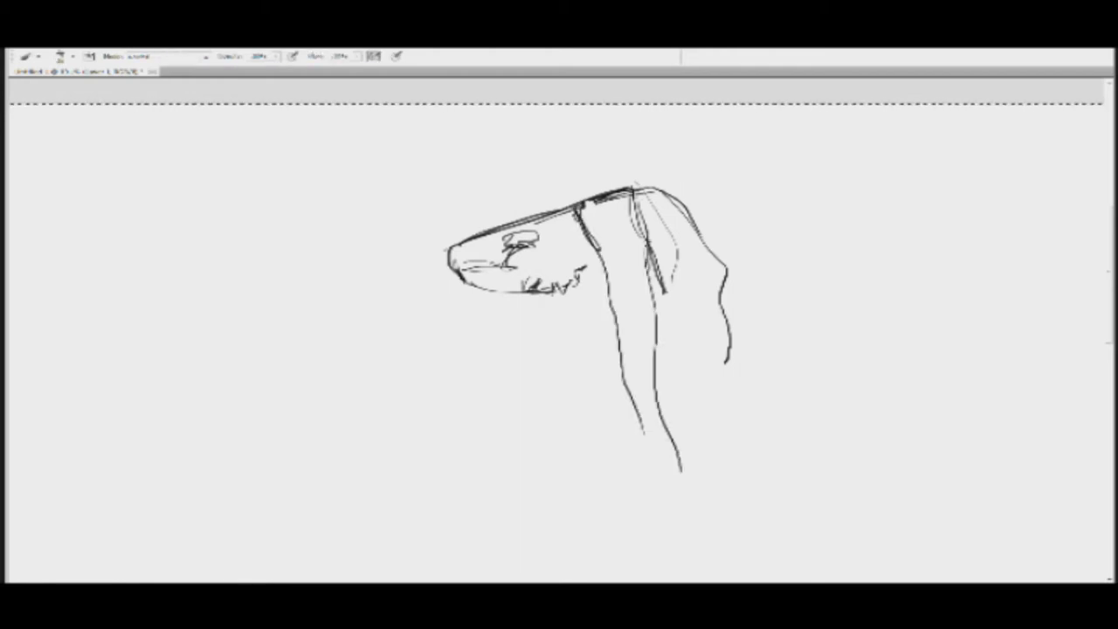
Step: Clean up the stray lines behind the neck and erase the upper outline of the snout
key("e")
mouse_move(653, 251)
left_mouse_down()
mouse_move(677, 296)
mouse_move(672, 280)
left_mouse_up()
key("b")
key("e")
left_click_drag(448, 251, 509, 225)
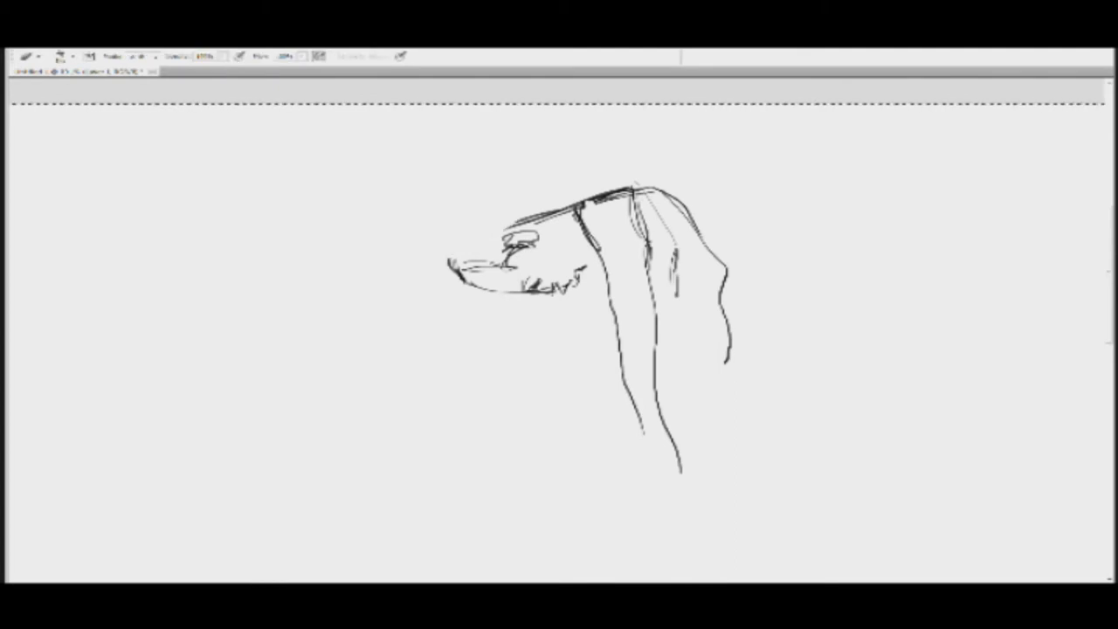
Step: Draw a large jagged outline rising above the snout and fill most of its lower area with solid black strokes
key("b")
mouse_move(452, 265)
left_mouse_down()
mouse_move(399, 212)
mouse_move(387, 146)
mouse_move(400, 134)
mouse_move(446, 126)
mouse_move(504, 147)
mouse_move(535, 220)
mouse_move(507, 240)
left_mouse_up()
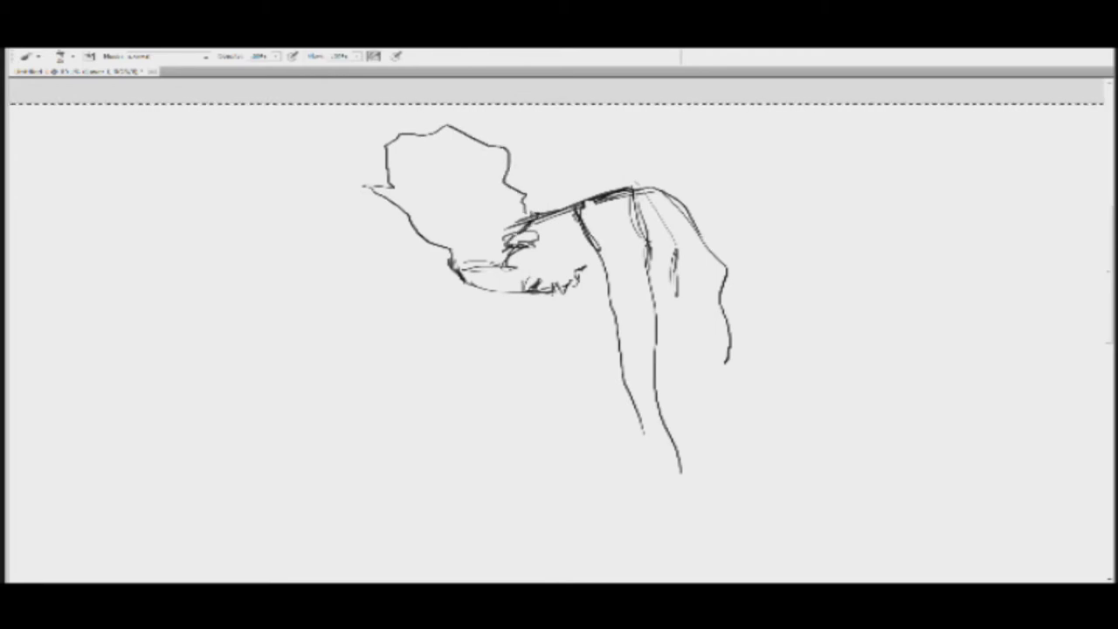
mouse_move(452, 264)
left_mouse_down()
mouse_move(386, 248)
mouse_move(404, 234)
mouse_move(393, 222)
mouse_move(427, 257)
mouse_move(420, 263)
mouse_move(435, 257)
mouse_move(414, 234)
left_mouse_up()
mouse_move(413, 196)
left_mouse_down()
mouse_move(445, 255)
mouse_move(512, 246)
mouse_move(507, 219)
mouse_move(472, 248)
mouse_move(502, 206)
mouse_move(438, 238)
left_mouse_up()
left_click_drag(479, 185, 423, 227)
mouse_move(463, 166)
left_mouse_down()
mouse_move(414, 204)
mouse_move(371, 204)
left_mouse_up()
mouse_move(423, 166)
left_mouse_down()
mouse_move(381, 192)
mouse_move(457, 158)
mouse_move(501, 210)
left_mouse_up()
mouse_move(495, 248)
left_mouse_down()
mouse_move(461, 252)
mouse_move(450, 233)
left_mouse_up()
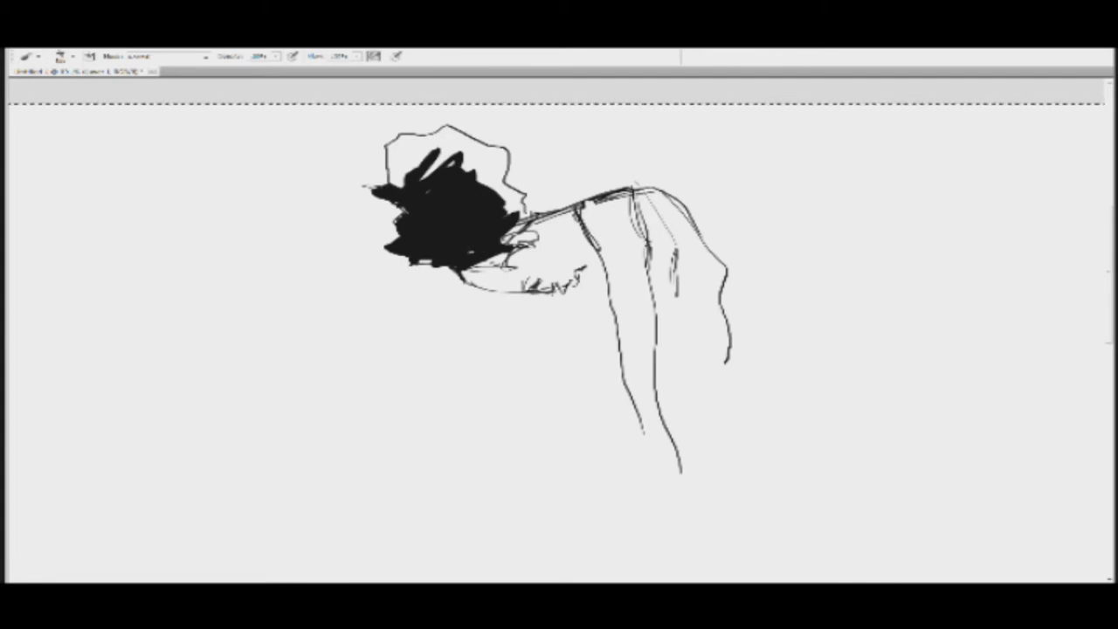
mouse_move(501, 192)
left_mouse_down()
mouse_move(510, 214)
mouse_move(465, 164)
mouse_move(507, 188)
left_mouse_up()
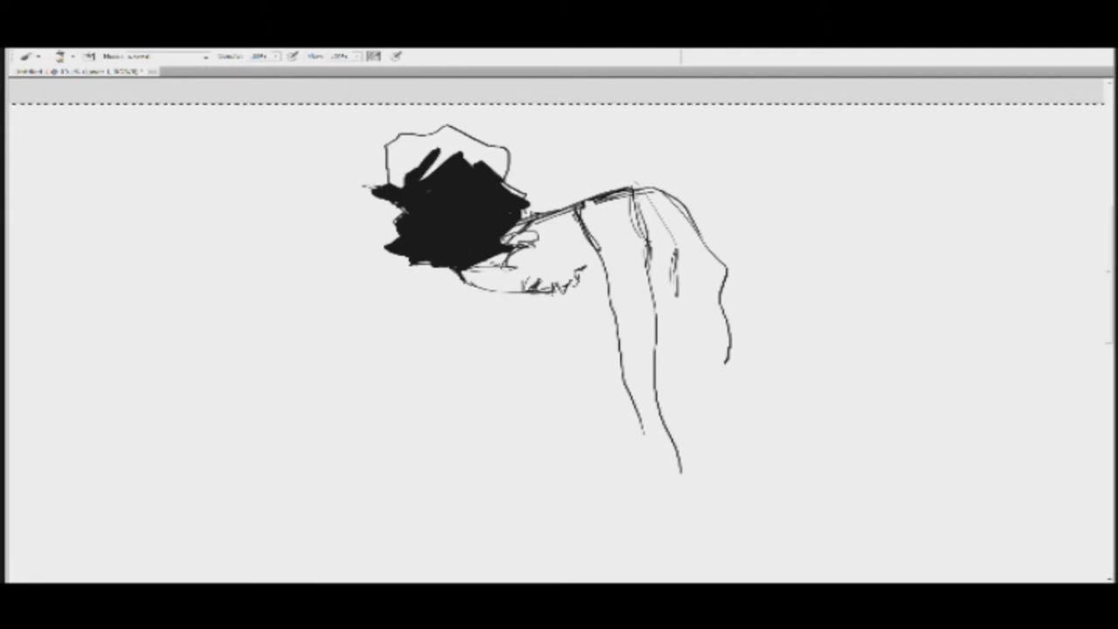
Step: Thicken the outer back contour with heavy strokes tapering to a point at its lower end
mouse_move(719, 396)
left_mouse_down()
mouse_move(740, 321)
mouse_move(726, 253)
mouse_move(680, 196)
left_mouse_up()
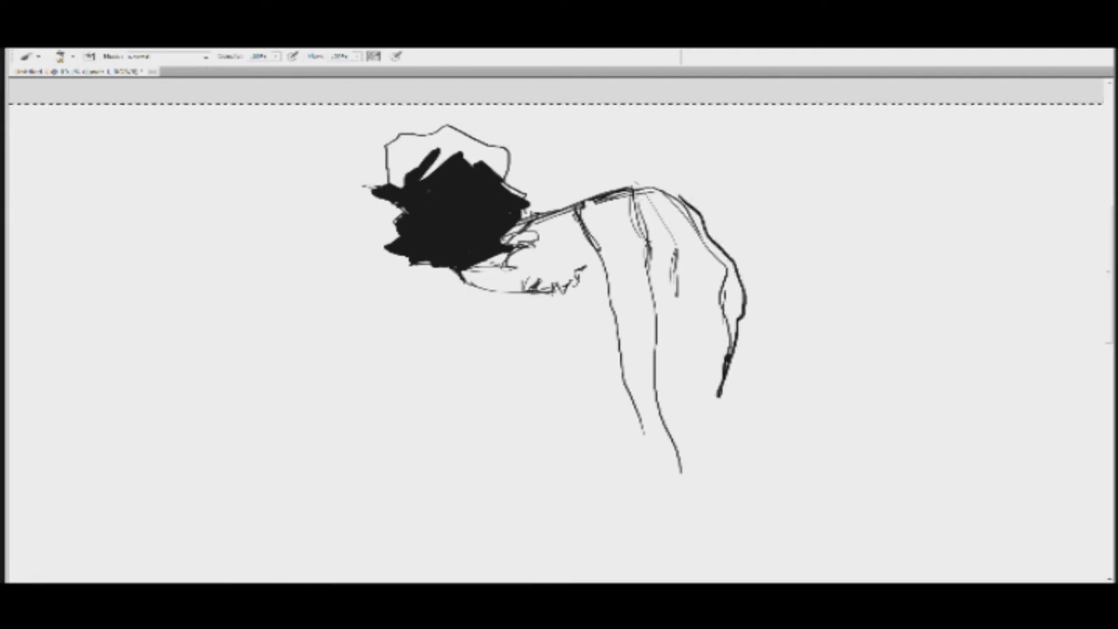
left_click_drag(736, 308, 723, 396)
mouse_move(730, 344)
left_mouse_down()
mouse_move(707, 420)
mouse_move(757, 289)
left_mouse_up()
left_click_drag(723, 393, 711, 428)
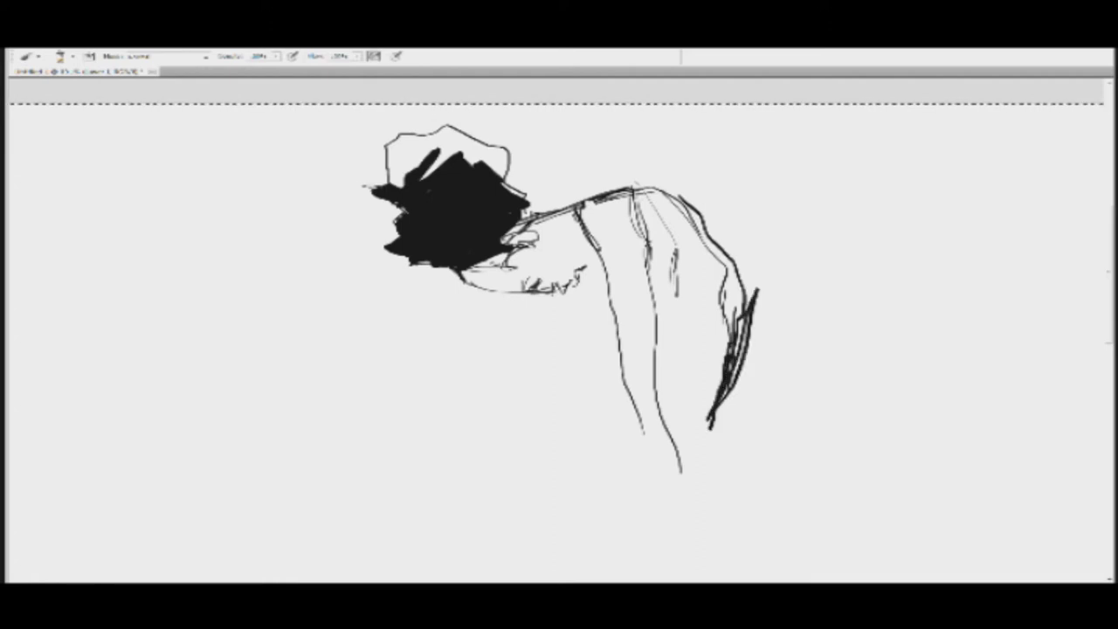
Step: Erase the lower parts of the two long wavy lines and redraw them bending back toward the head like a forearm
key("e")
mouse_move(681, 471)
left_mouse_down()
mouse_move(656, 368)
mouse_move(634, 404)
mouse_move(656, 319)
left_mouse_up()
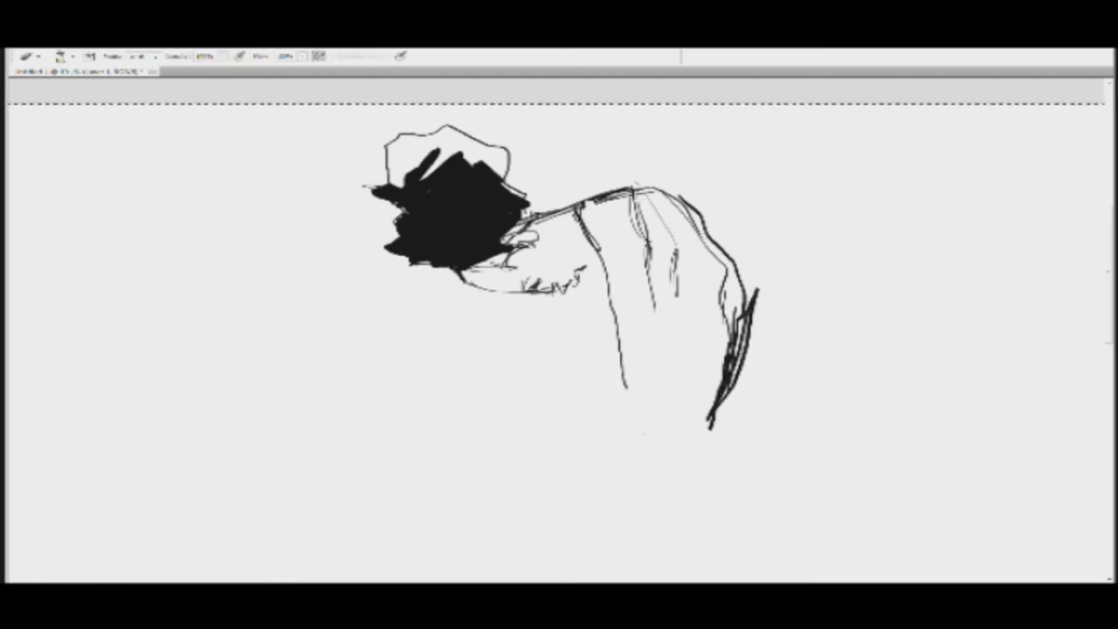
key("b")
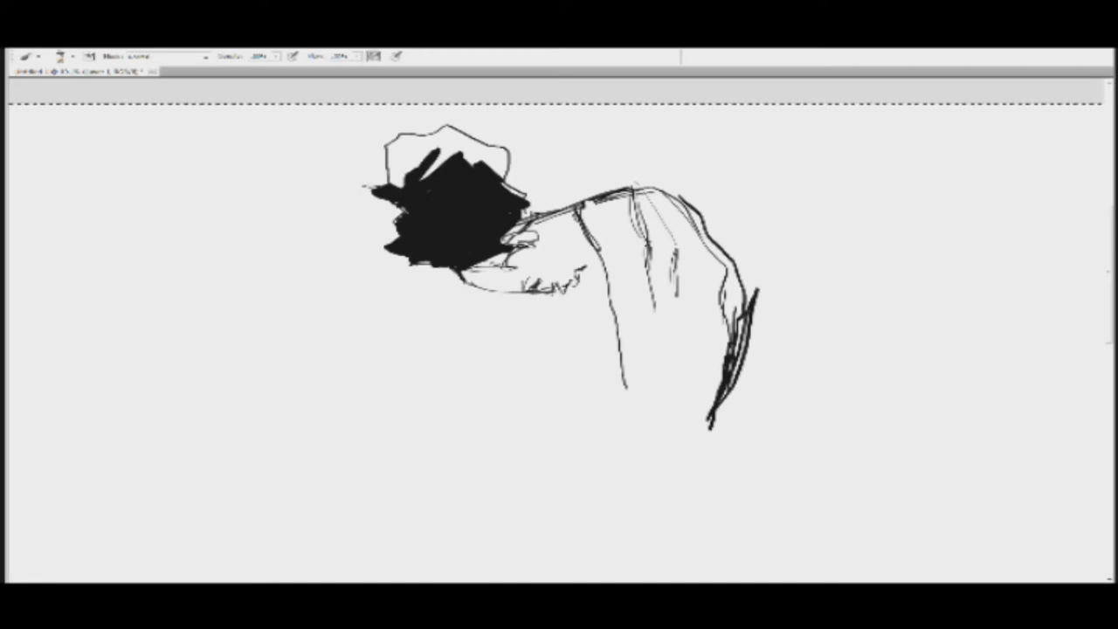
mouse_move(615, 365)
left_mouse_down()
mouse_move(570, 457)
mouse_move(638, 390)
mouse_move(651, 367)
mouse_move(647, 330)
left_mouse_up()
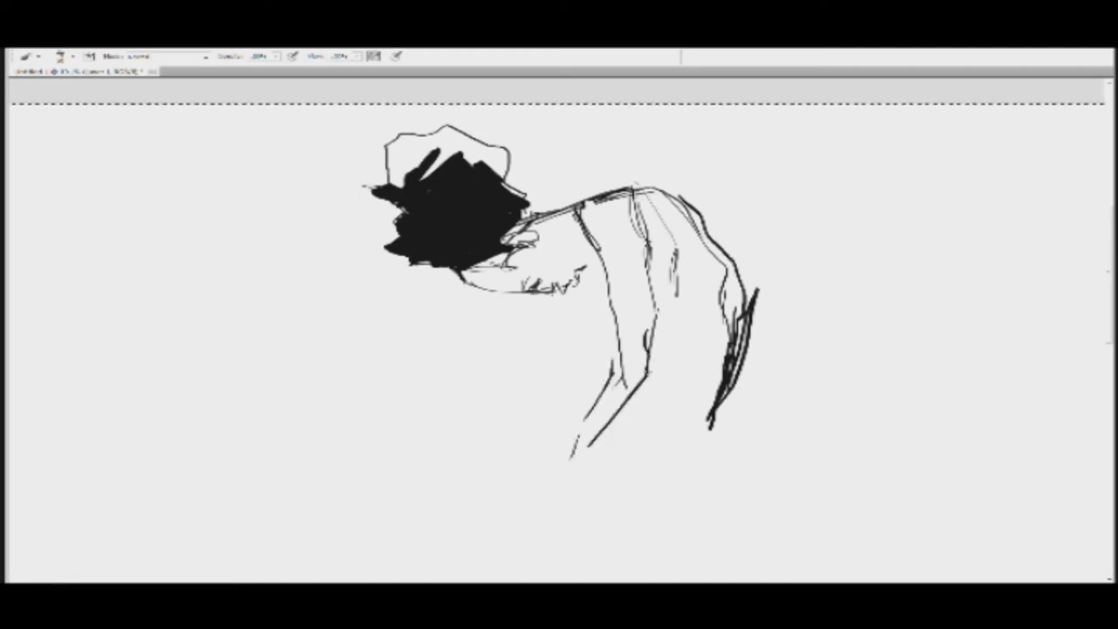
Step: Set the foreground colour to a bright pink
key("i")
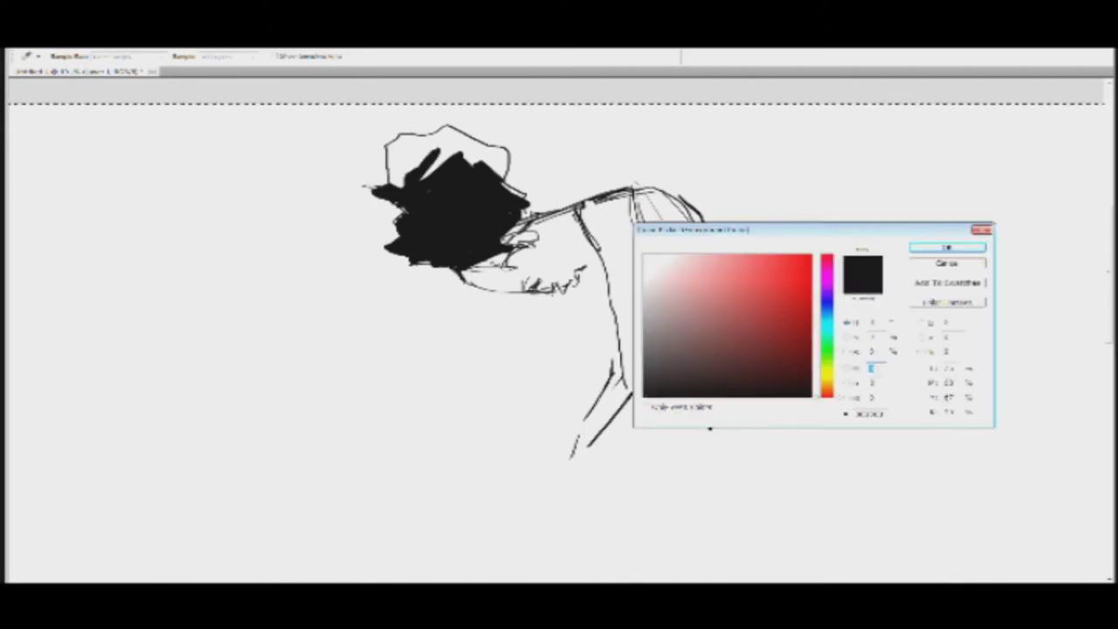
left_click(827, 264)
left_click(767, 265)
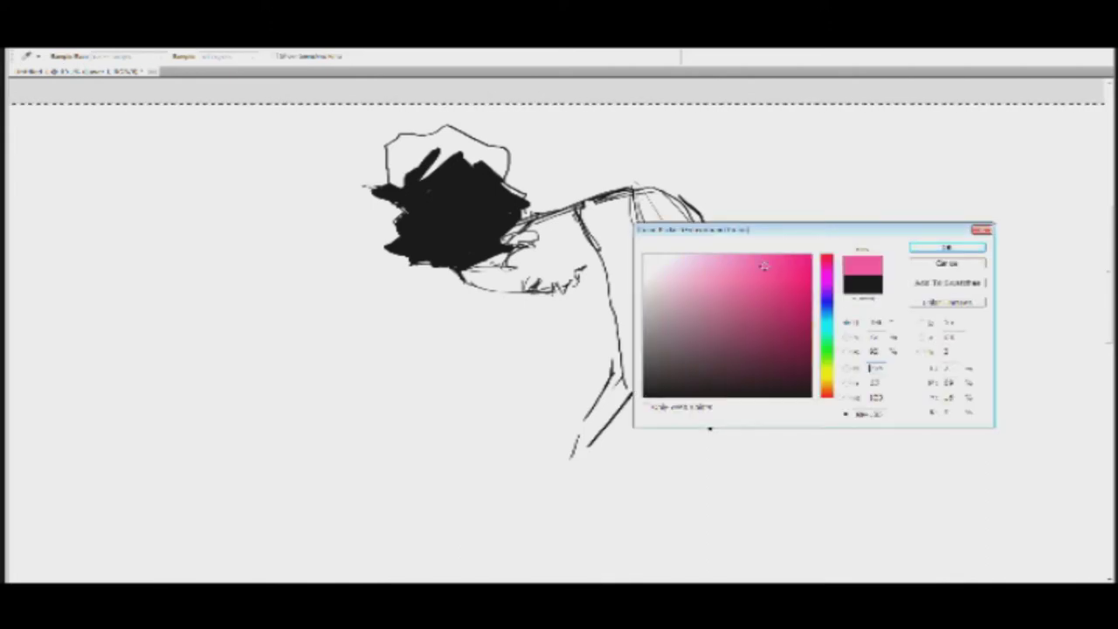
left_click(947, 248)
Step: Paint a broad pink band running diagonally down from the edge of the black mass, away from the body
left_click_drag(388, 218, 344, 281)
left_click_drag(385, 229, 330, 307)
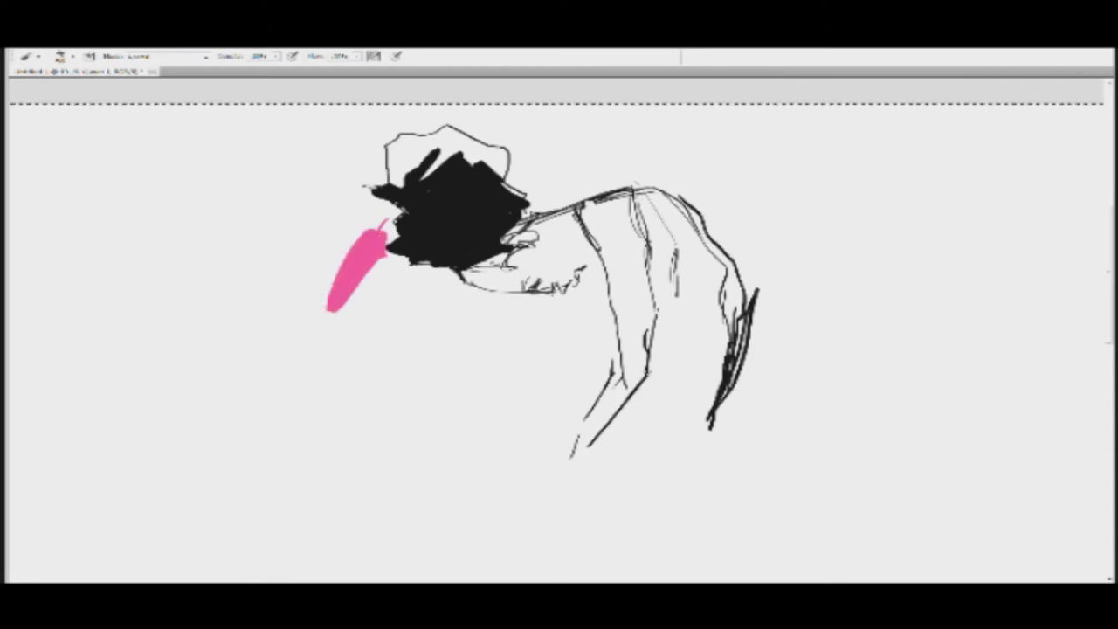
mouse_move(398, 201)
left_mouse_down()
mouse_move(376, 232)
mouse_move(384, 246)
left_mouse_up()
left_click_drag(393, 206, 255, 369)
left_click_drag(332, 284, 295, 336)
mouse_move(339, 306)
left_mouse_down()
mouse_move(283, 363)
mouse_move(245, 452)
left_mouse_up()
mouse_move(263, 369)
left_mouse_down()
mouse_move(244, 423)
mouse_move(245, 405)
mouse_move(201, 445)
left_mouse_up()
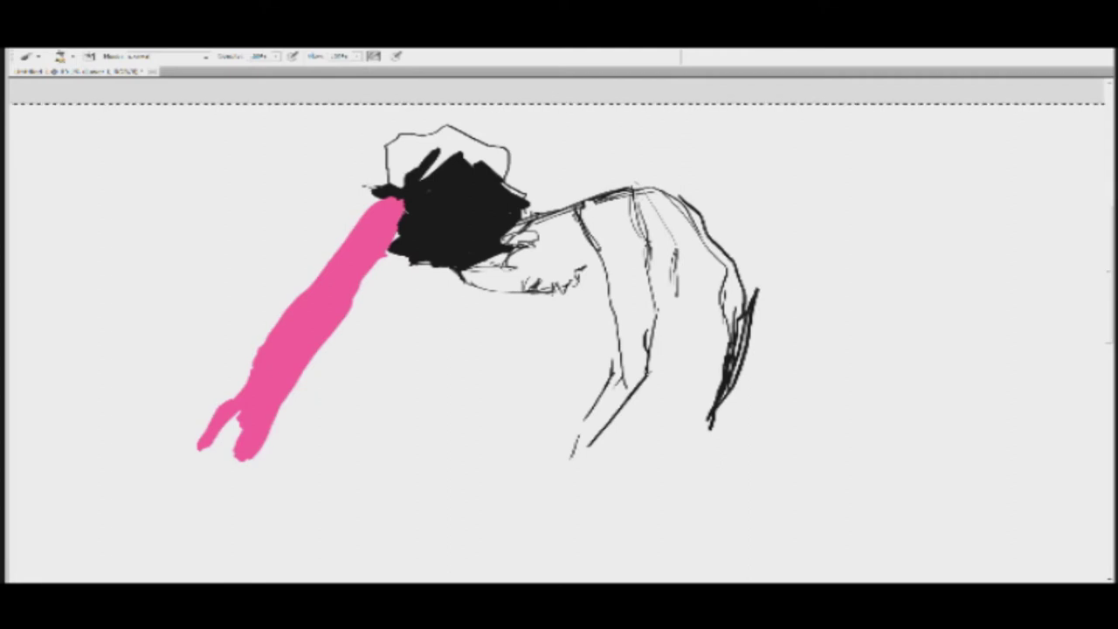
Step: Extend and widen the pink band diagonally down past the visible canvas area, filling the gaps between its strokes
mouse_move(236, 414)
left_mouse_down()
mouse_move(231, 439)
mouse_move(179, 494)
left_mouse_up()
mouse_move(235, 448)
left_mouse_down()
mouse_move(214, 491)
mouse_move(240, 459)
left_mouse_up()
mouse_move(288, 393)
left_mouse_down()
mouse_move(231, 477)
mouse_move(145, 554)
mouse_move(148, 563)
left_mouse_up()
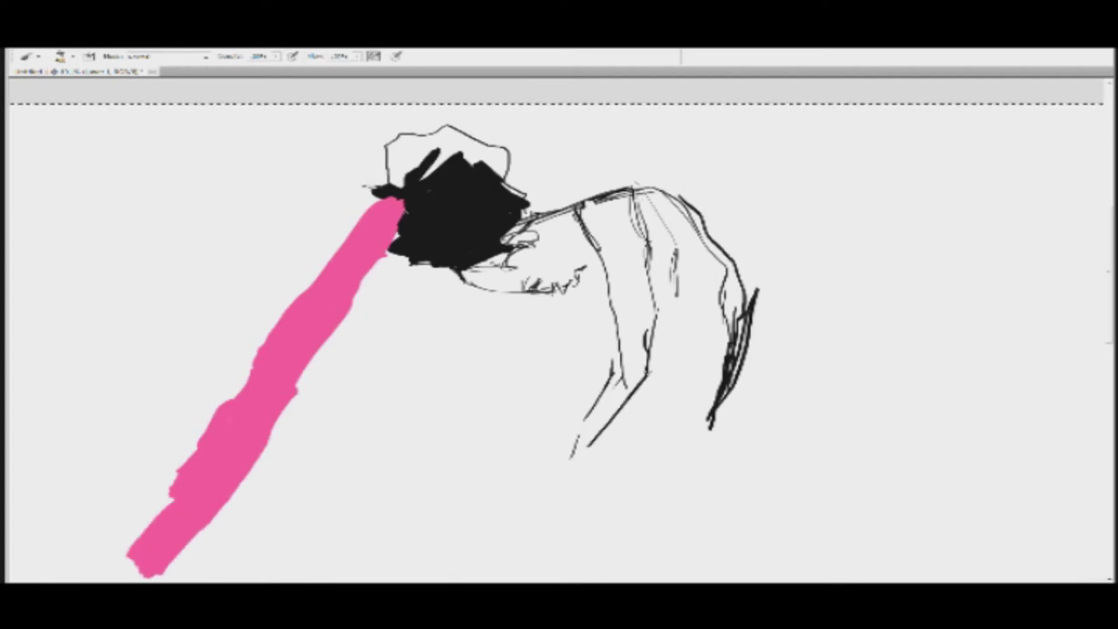
left_click_drag(337, 261, 92, 566)
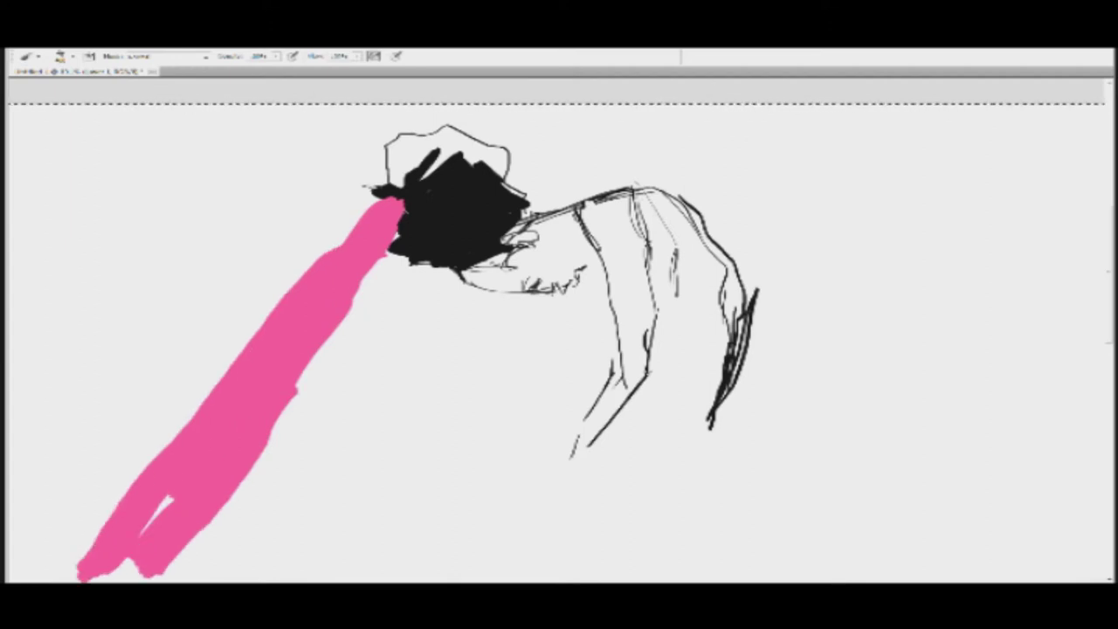
mouse_move(164, 502)
left_mouse_down()
mouse_move(89, 575)
mouse_move(124, 566)
mouse_move(150, 576)
left_mouse_up()
left_click_drag(94, 542, 64, 578)
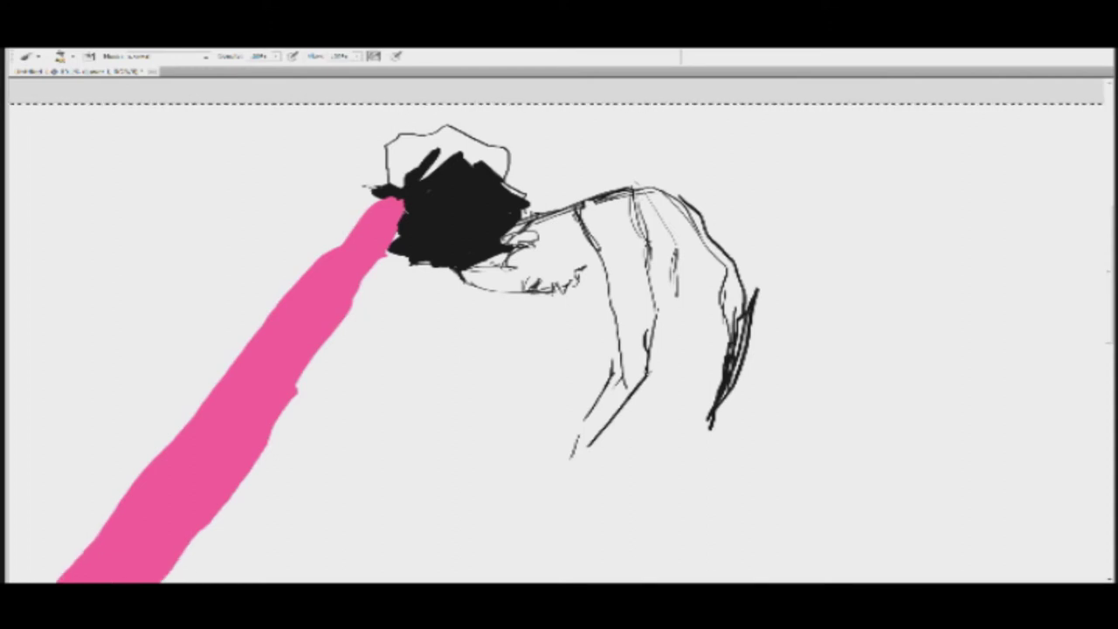
left_click_drag(114, 519, 64, 578)
Step: Even out the edges of the pink band and round its upper end over the black mass
left_click_drag(332, 334, 293, 390)
left_click_drag(384, 245, 346, 306)
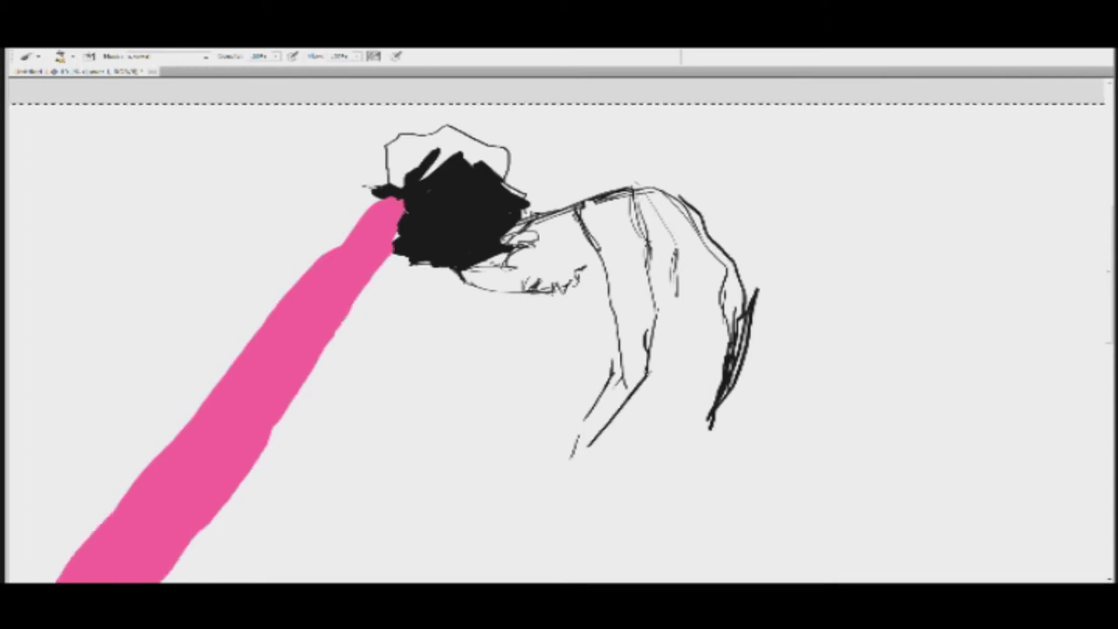
left_click_drag(358, 232, 331, 258)
left_click_drag(393, 237, 407, 202)
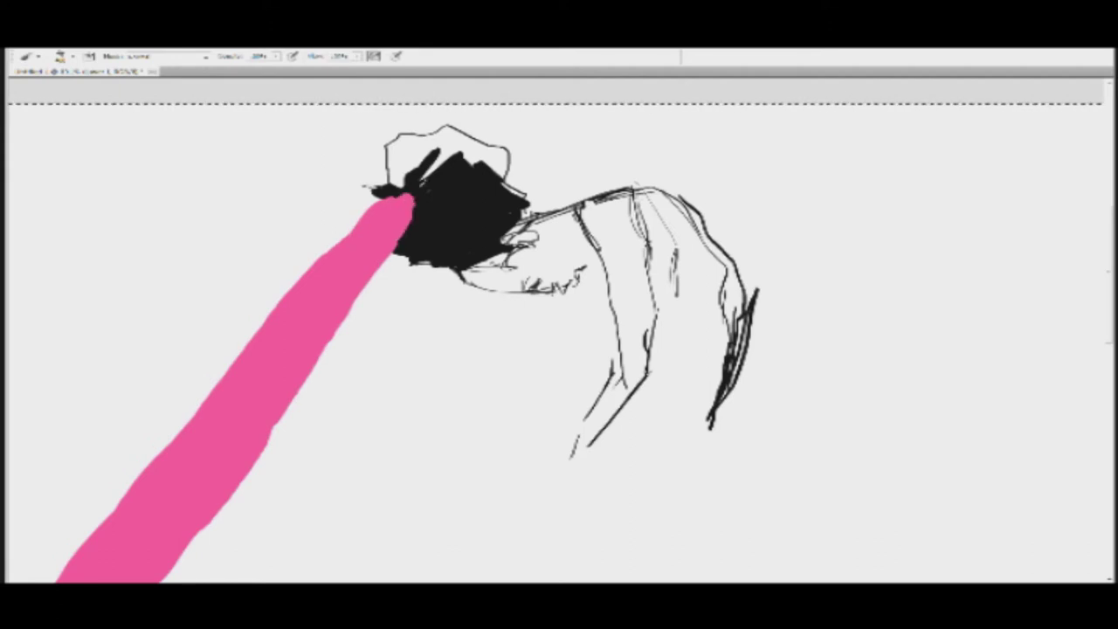
Step: Extend the black mass with tapering strokes above and below the pink band, and carry the band's tip up between them
left_click_drag(426, 155, 339, 199)
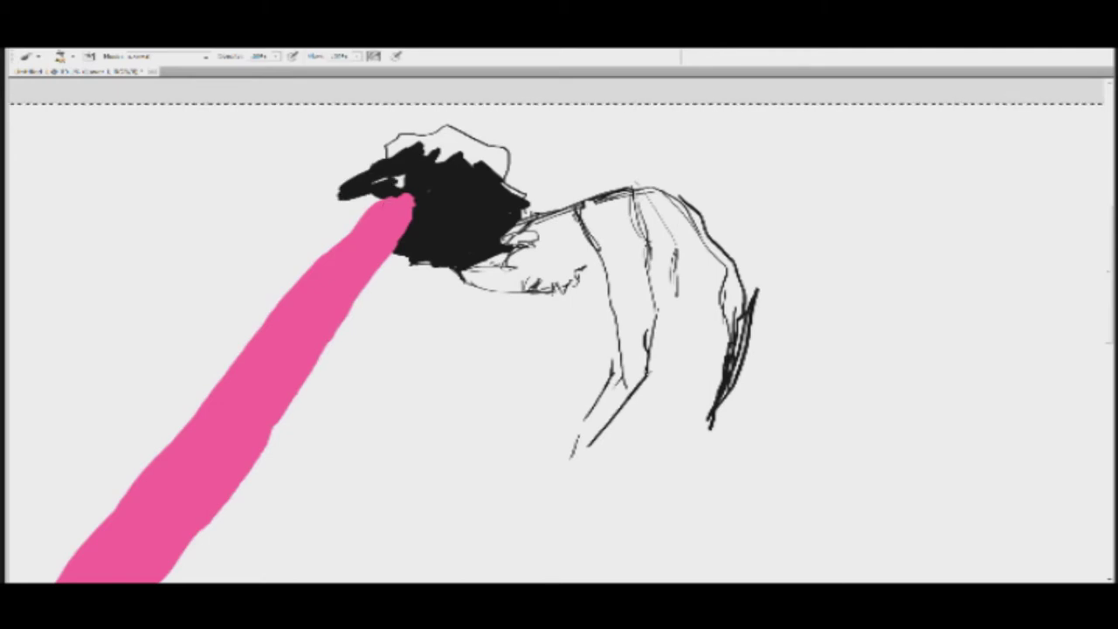
key("ctrl+alt+z")
key("ctrl+alt+z")
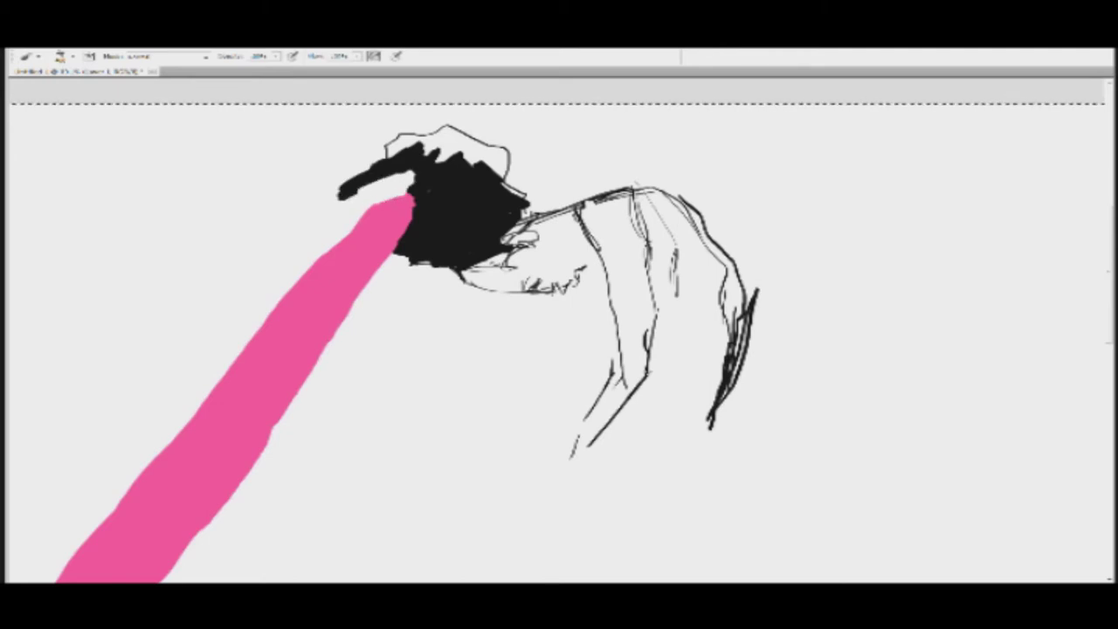
left_click_drag(358, 227, 404, 187)
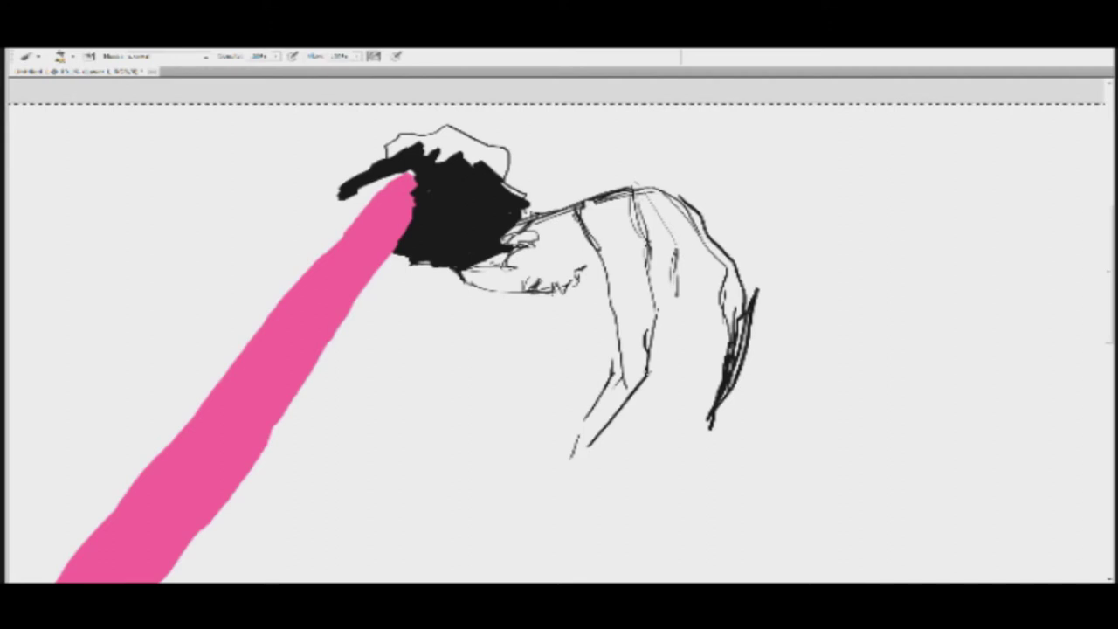
left_click_drag(410, 249, 374, 278)
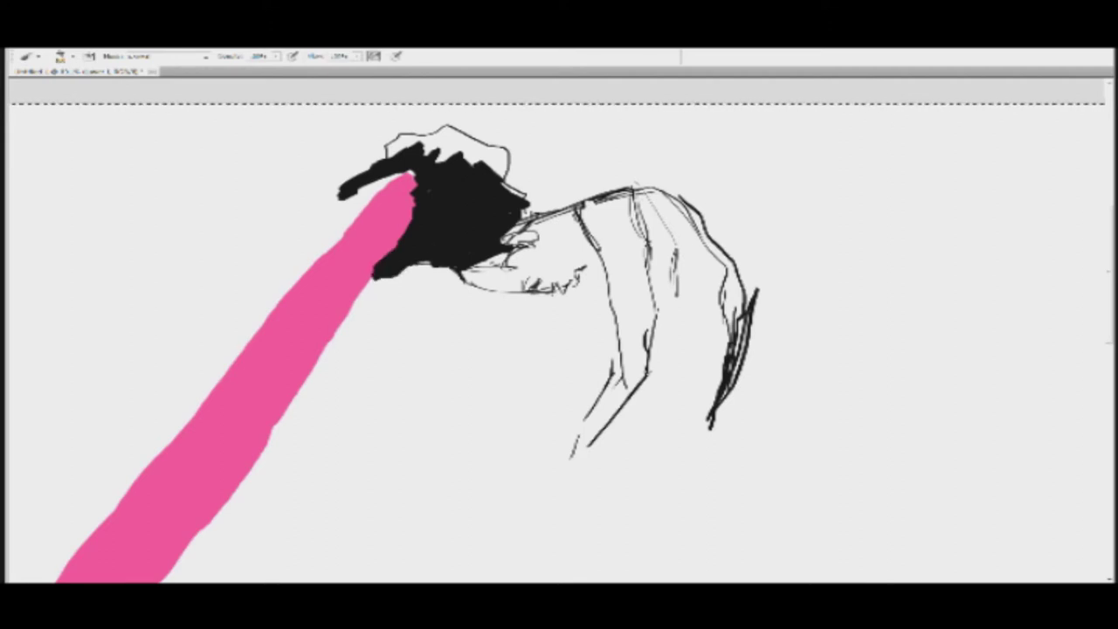
Step: Replace the scribbled teeth with a thick notched contour along the head's underside, joined to the neck, and add a small pointed mark
mouse_move(524, 282)
left_mouse_down()
mouse_move(556, 288)
mouse_move(584, 270)
left_mouse_up()
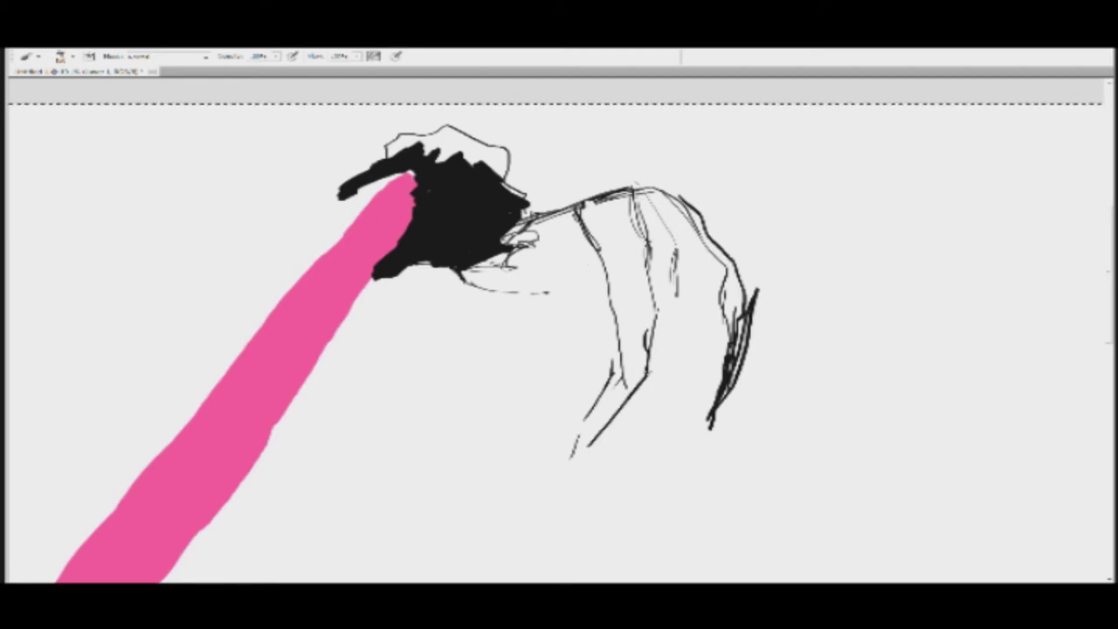
mouse_move(479, 289)
left_mouse_down()
mouse_move(599, 283)
mouse_move(605, 243)
left_mouse_up()
key("e")
mouse_move(599, 282)
left_mouse_down()
mouse_move(557, 278)
mouse_move(555, 288)
mouse_move(583, 277)
mouse_move(591, 286)
mouse_move(600, 269)
left_mouse_up()
key("b")
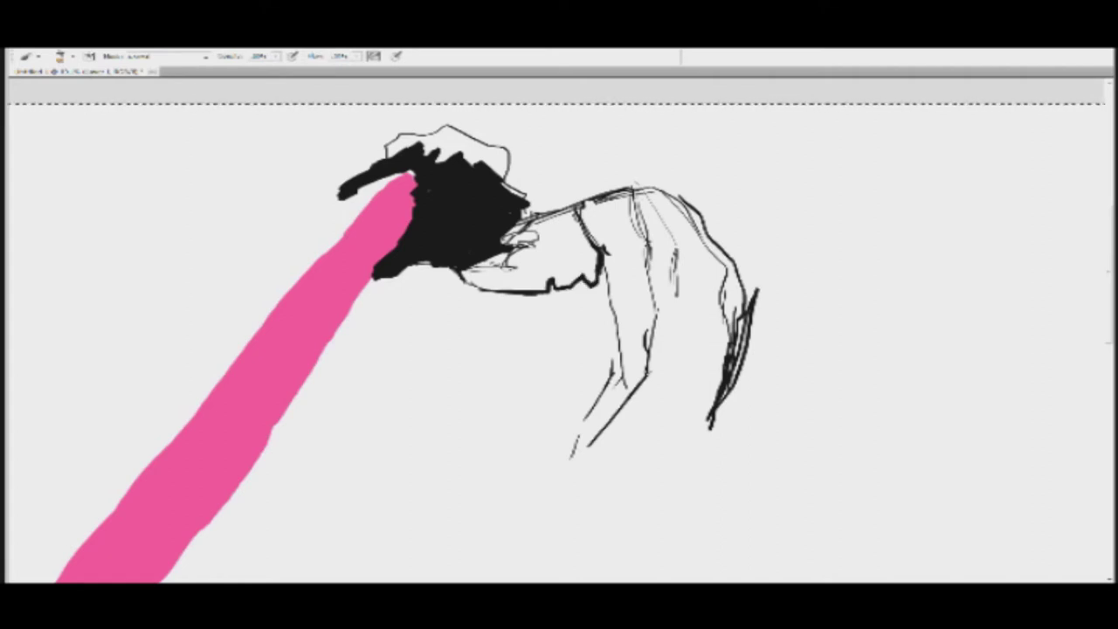
mouse_move(523, 287)
left_mouse_down()
mouse_move(532, 270)
mouse_move(523, 289)
mouse_move(532, 287)
left_mouse_up()
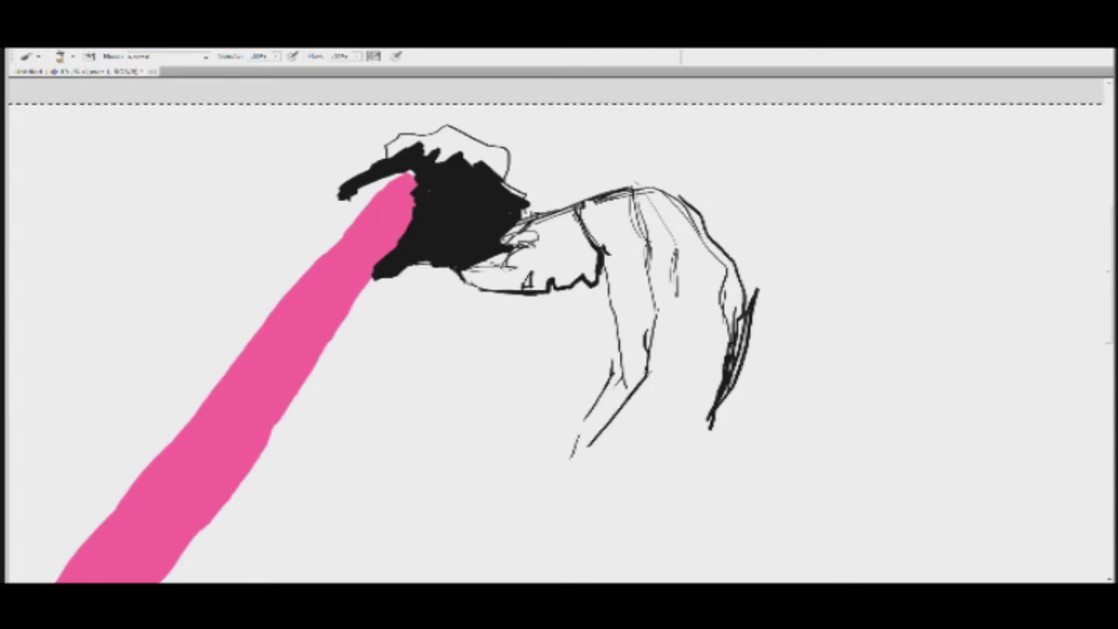
Step: Draw black contour strokes and a short cross mark on the upper pink band, painting over the stray parts in the background colour
mouse_move(371, 179)
left_mouse_down()
mouse_move(306, 278)
mouse_move(315, 266)
mouse_move(306, 295)
mouse_move(344, 308)
mouse_move(283, 323)
mouse_move(281, 334)
left_mouse_up()
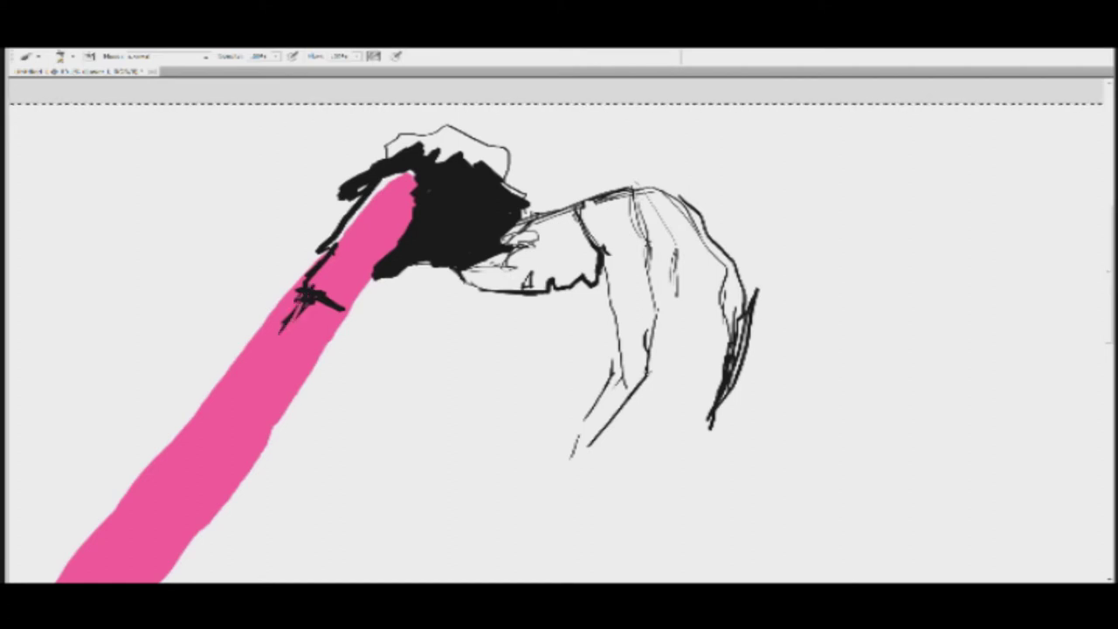
left_click_drag(297, 290, 283, 330)
left_click(285, 273, "alt")
left_click_drag(306, 273, 266, 326)
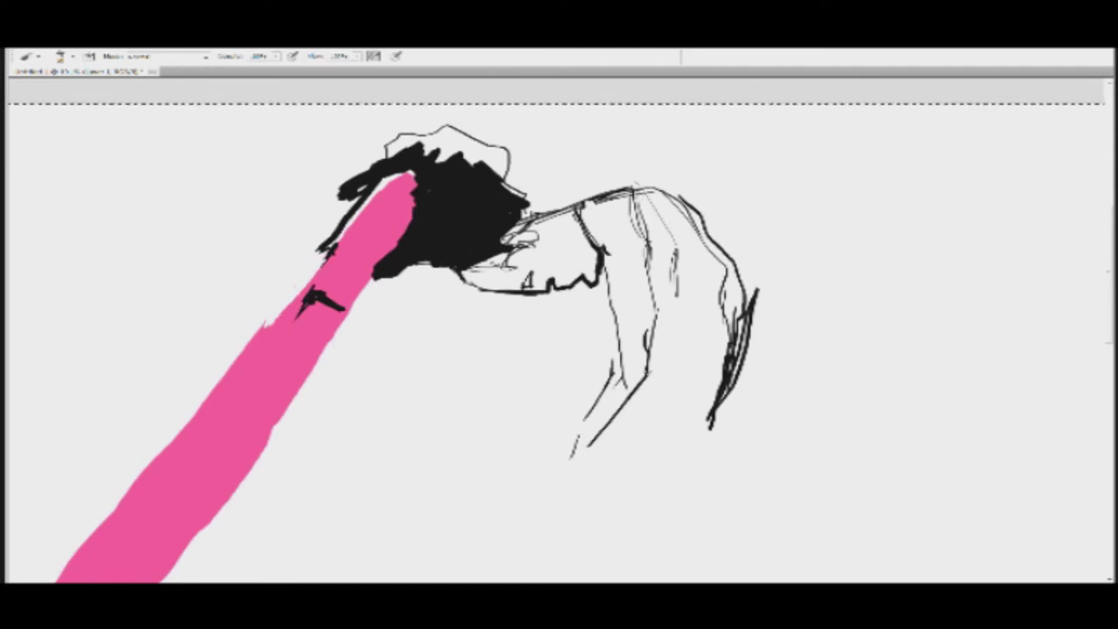
left_click_drag(302, 290, 277, 318)
mouse_move(313, 281)
left_mouse_down()
mouse_move(280, 318)
mouse_move(283, 329)
mouse_move(320, 261)
left_mouse_up()
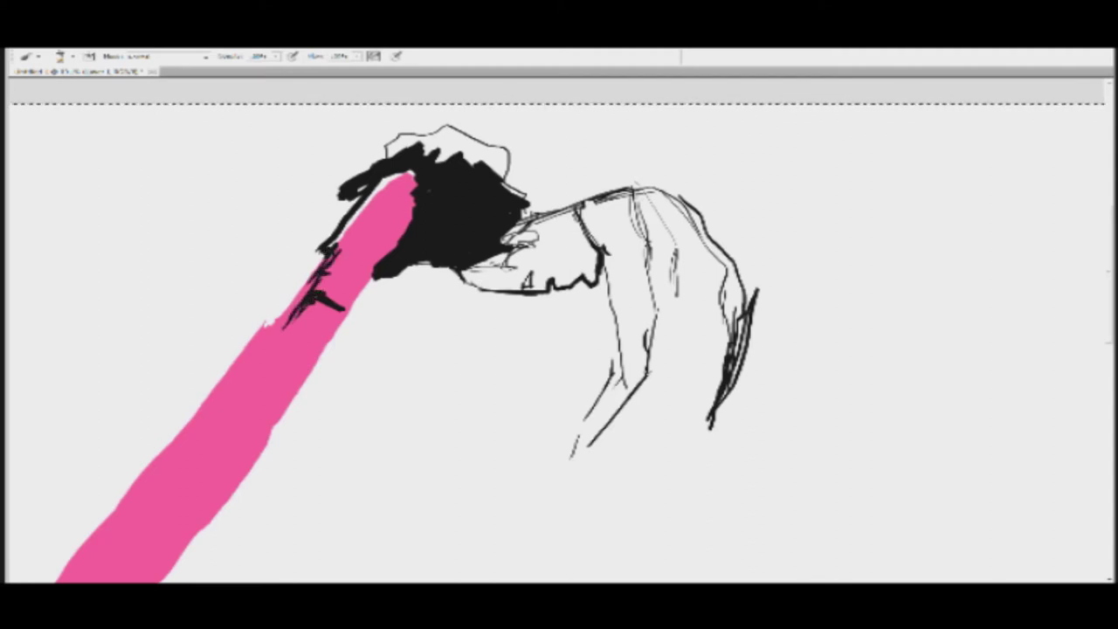
Step: Thicken the black strokes along the outer edge of the pink band's upper end
left_click_drag(363, 186, 348, 201)
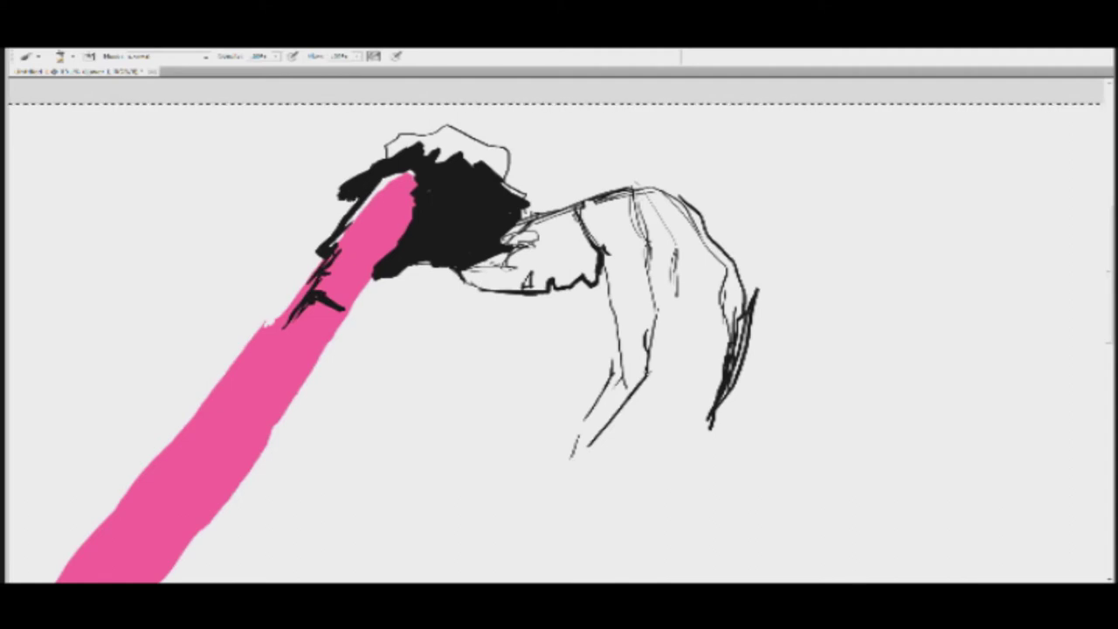
left_click_drag(346, 240, 337, 251)
left_click_drag(378, 198, 337, 247)
mouse_move(401, 174)
left_mouse_down()
mouse_move(348, 225)
mouse_move(358, 208)
left_mouse_up()
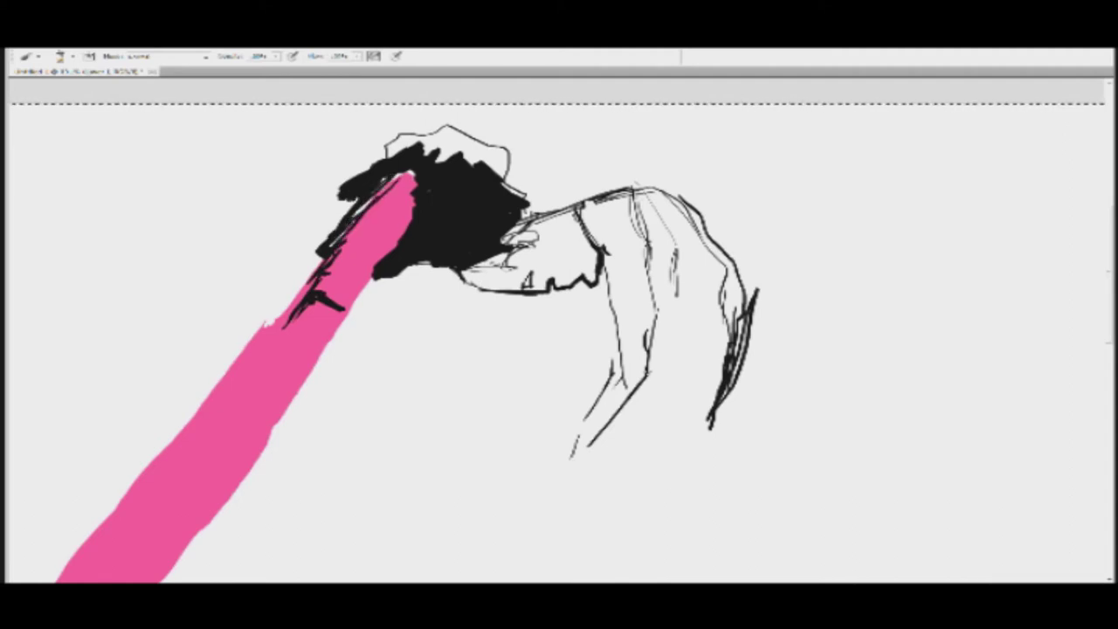
Step: Hatch the upper part of the pink band with long black strokes running along its length, down past the cross mark
left_click_drag(411, 172, 325, 271)
left_click_drag(400, 213, 320, 304)
left_click_drag(416, 182, 365, 253)
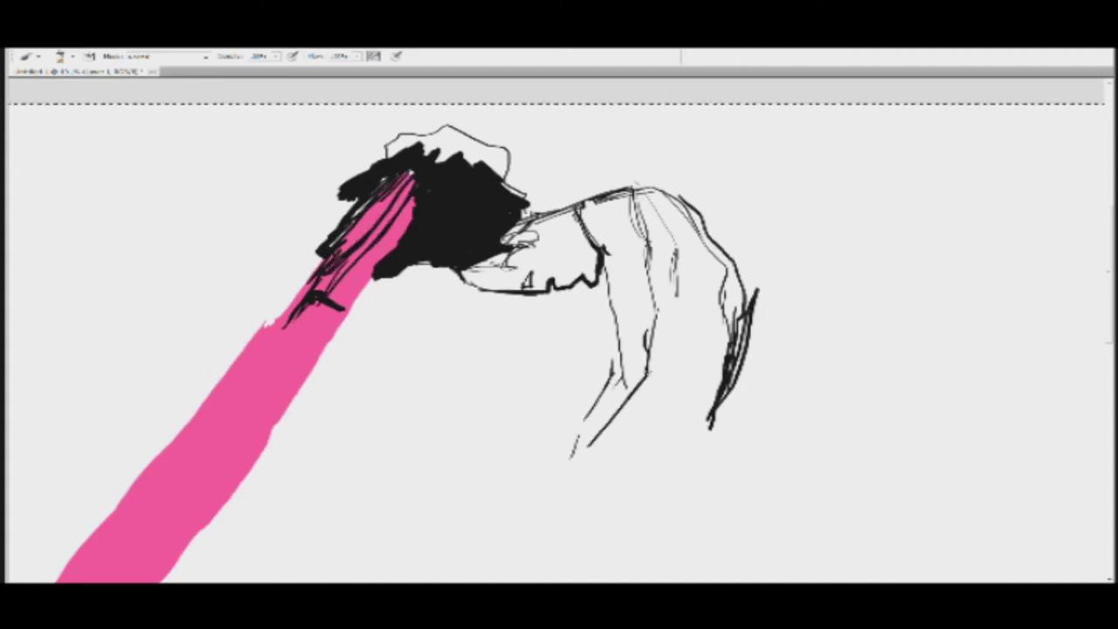
left_click_drag(411, 186, 329, 299)
mouse_move(396, 239)
left_mouse_down()
mouse_move(337, 304)
mouse_move(345, 311)
mouse_move(318, 348)
left_mouse_up()
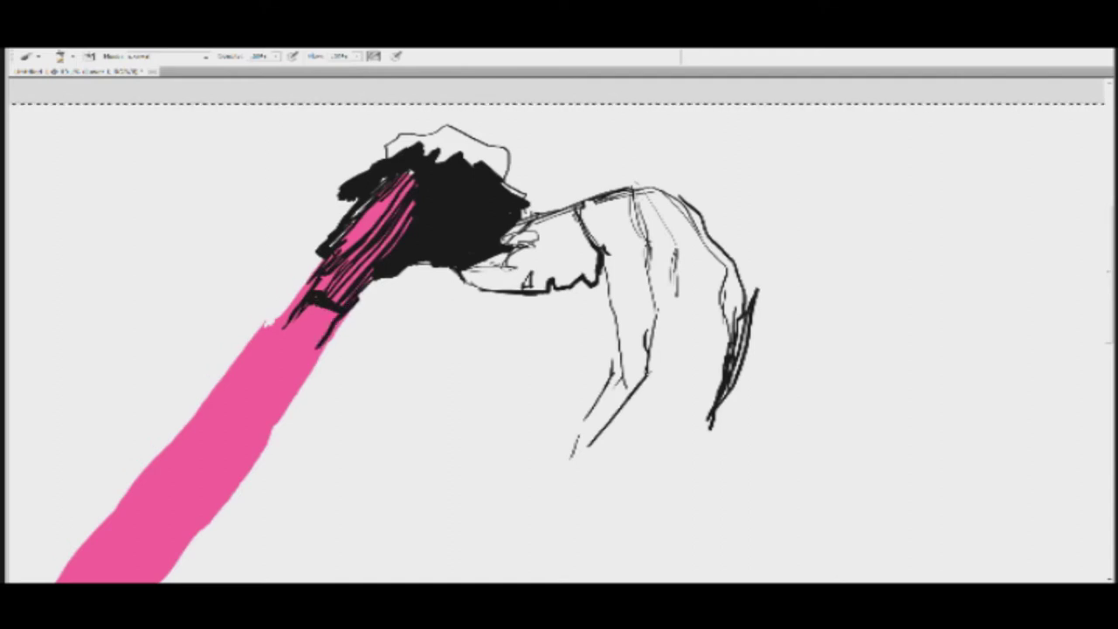
Step: Try filling the small pointed mark on the head's lower contour with black
left_click_drag(526, 274, 530, 288)
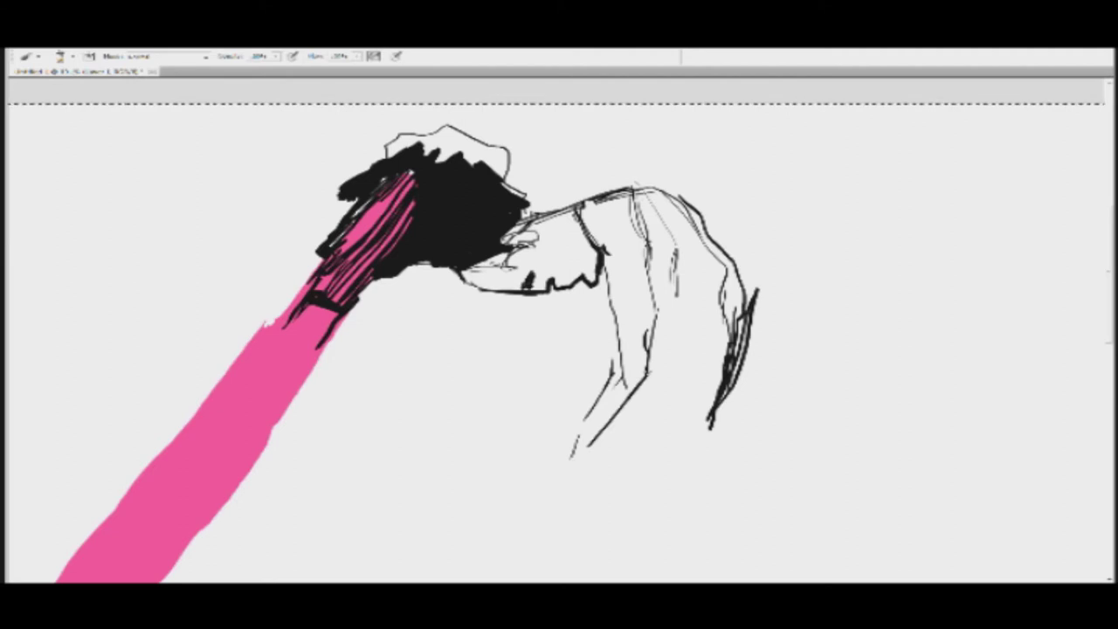
key("ctrl+alt+z")
key("ctrl+alt+z")
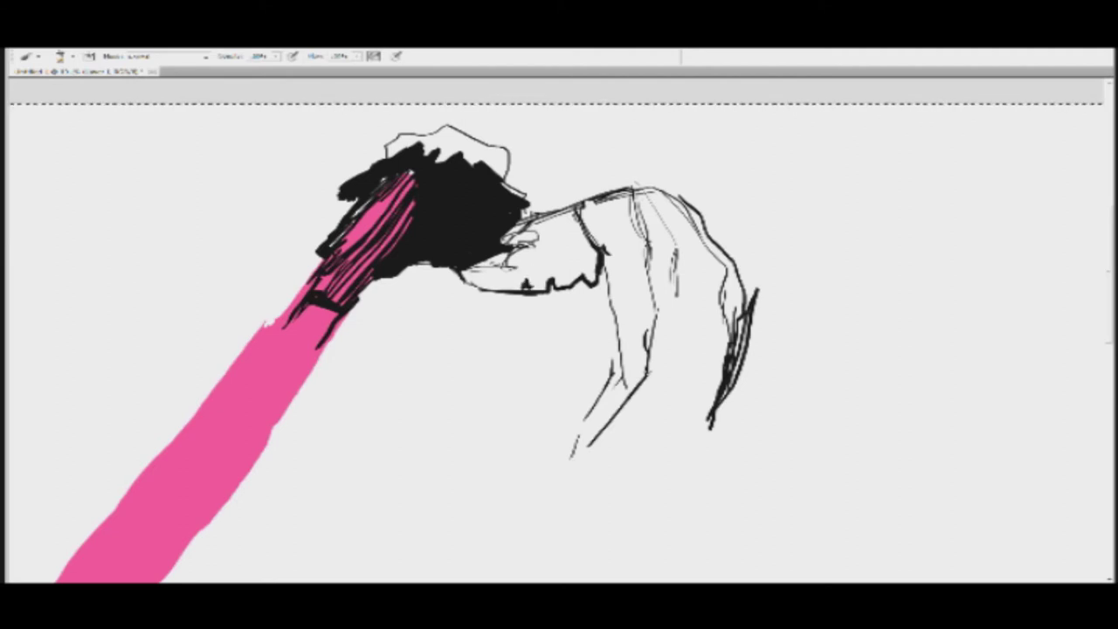
key("ctrl+alt+z")
Step: Draw the eye, nose, nostril and lips into the gap of the head's contour to form a face profile
key("r")
left_click_drag(557, 199, 687, 319)
key("z")
left_click(661, 309)
mouse_move(756, 350)
left_mouse_down()
mouse_move(514, 251)
mouse_move(501, 262)
mouse_move(516, 281)
mouse_move(493, 266)
left_mouse_up()
key("b")
key("x")
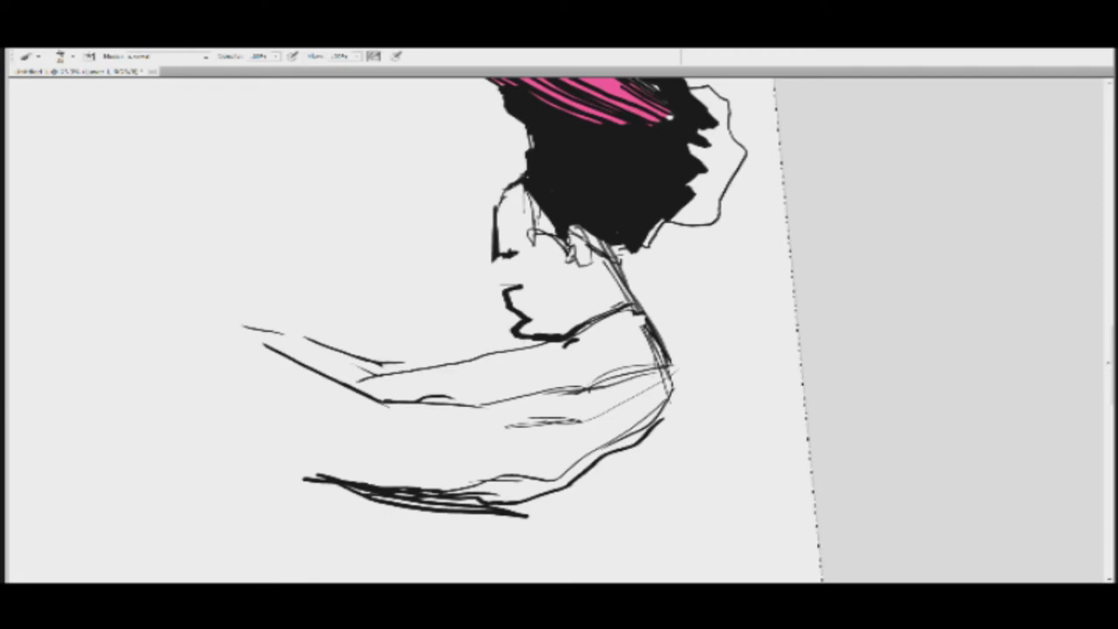
mouse_move(494, 260)
left_mouse_down()
mouse_move(481, 288)
mouse_move(504, 290)
left_mouse_up()
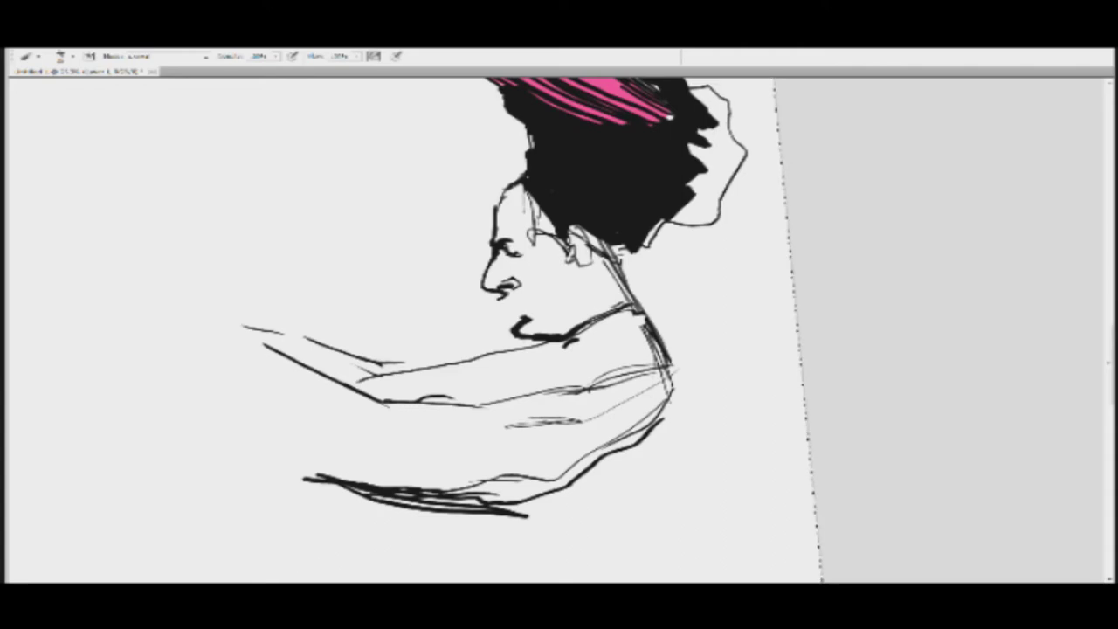
left_click_drag(495, 302, 509, 308)
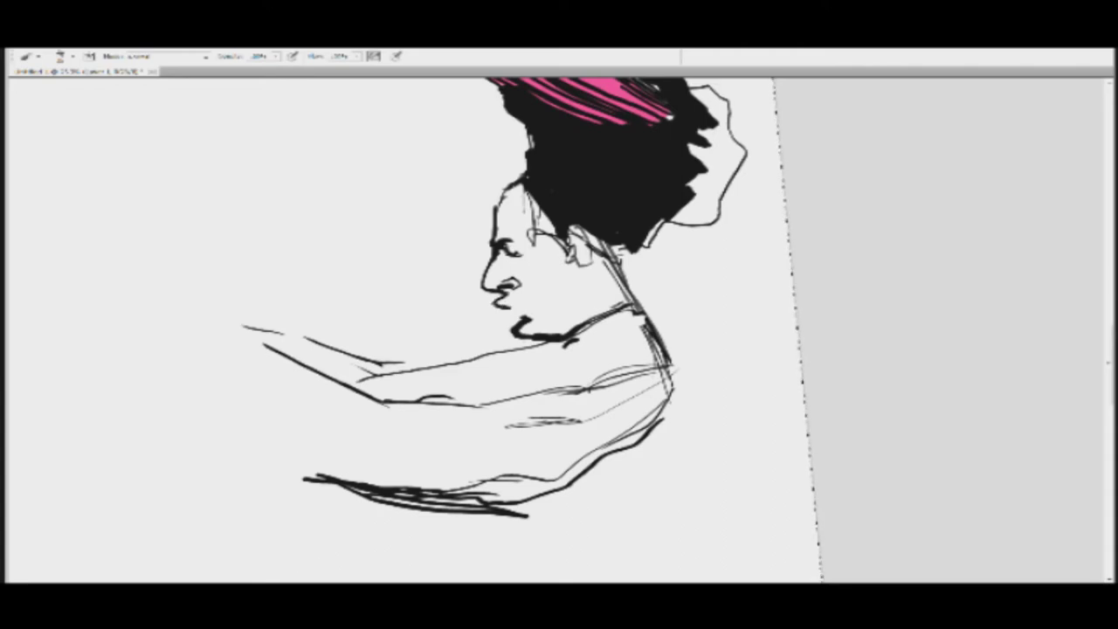
mouse_move(509, 309)
left_mouse_down()
mouse_move(508, 295)
mouse_move(504, 316)
left_mouse_up()
Step: Replace the lips and chin with a thick straight edge running from the nose to the back of the neck
mouse_move(504, 292)
left_mouse_down()
mouse_move(580, 300)
mouse_move(523, 322)
left_mouse_up()
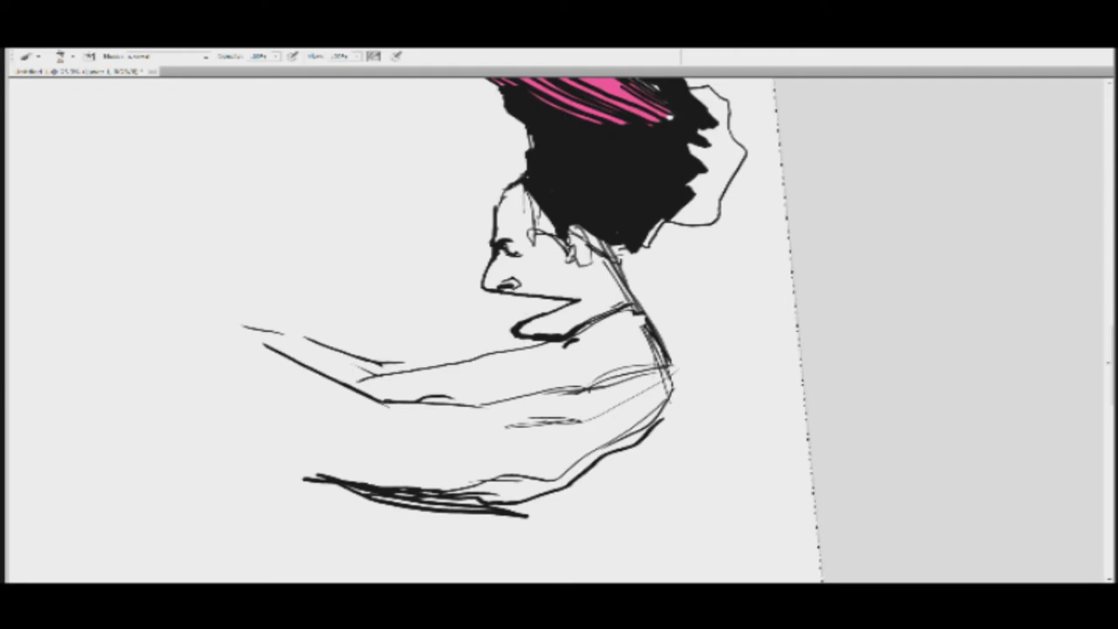
left_click_drag(562, 306, 643, 305)
left_click_drag(526, 294, 637, 303)
mouse_move(570, 298)
left_mouse_down()
mouse_move(634, 302)
mouse_move(647, 287)
mouse_move(638, 303)
left_mouse_up()
mouse_move(566, 306)
left_mouse_down()
mouse_move(519, 324)
mouse_move(557, 337)
left_mouse_up()
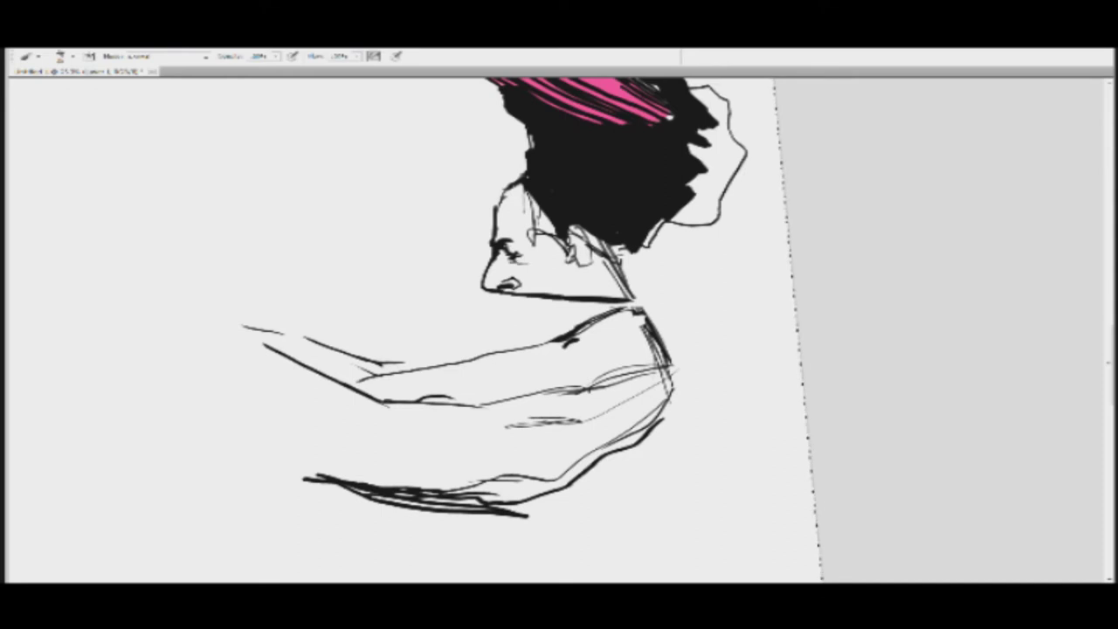
Step: Add short cheek lines beside the nose and strengthen the ear's outline
mouse_move(529, 274)
left_mouse_down()
mouse_move(556, 252)
mouse_move(552, 266)
mouse_move(630, 250)
mouse_move(701, 187)
left_mouse_up()
key("Escape")
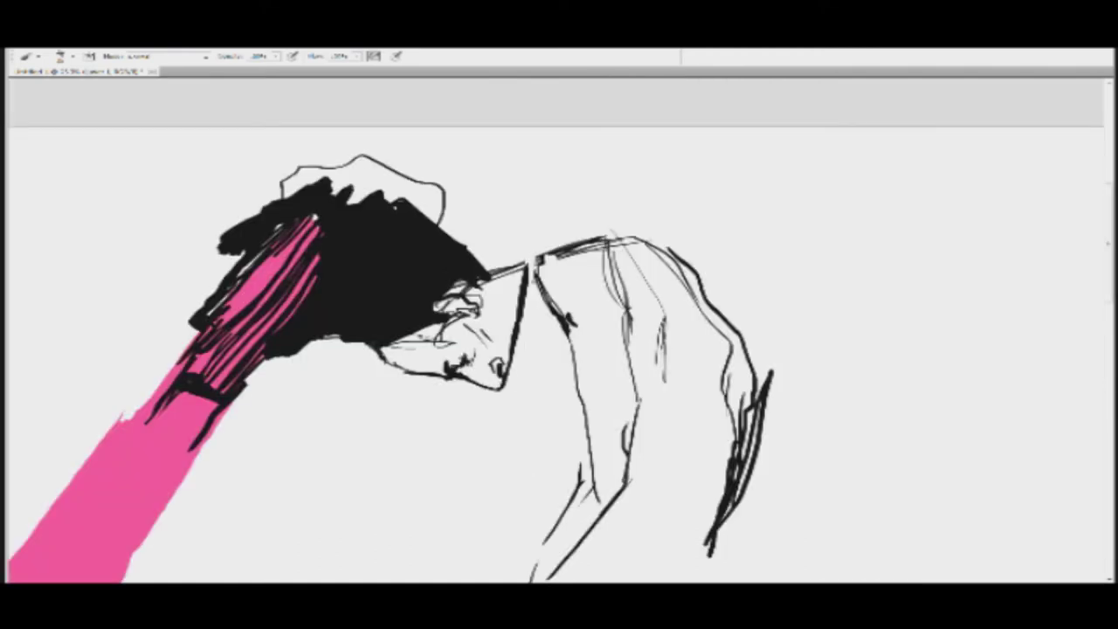
key("r")
mouse_move(617, 253)
left_mouse_down()
mouse_move(646, 247)
mouse_move(432, 300)
mouse_move(673, 243)
mouse_move(606, 337)
left_mouse_up()
key("z")
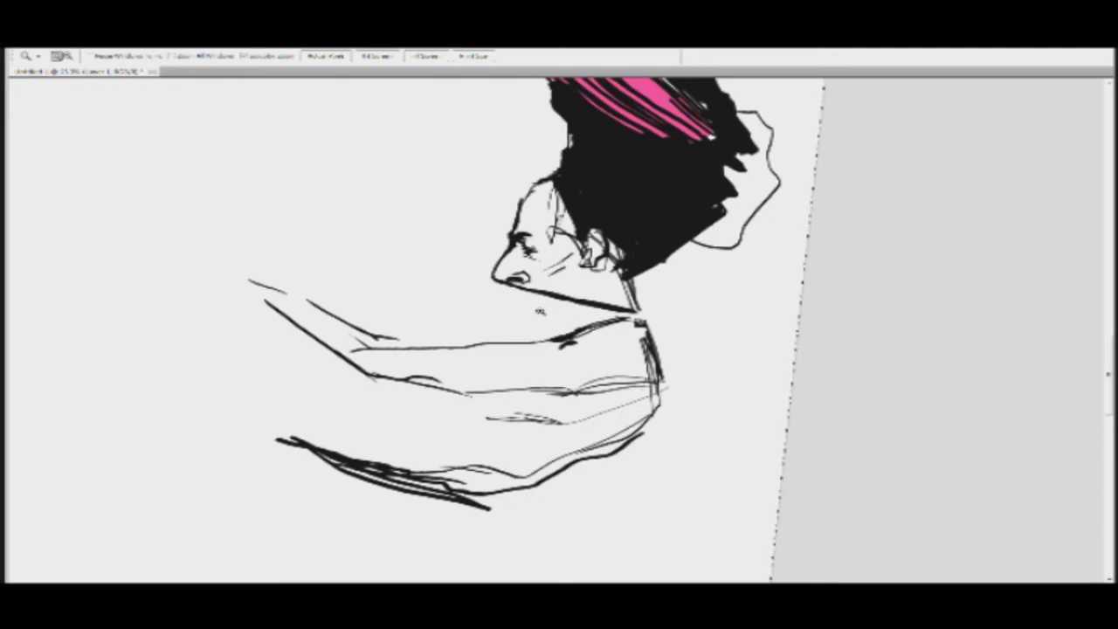
Step: Strengthen the forehead outline and clean up the hairline at the temple, removing the stray construction lines in front of the ear
mouse_move(540, 311)
left_mouse_down()
mouse_move(584, 279)
mouse_move(507, 250)
left_mouse_up()
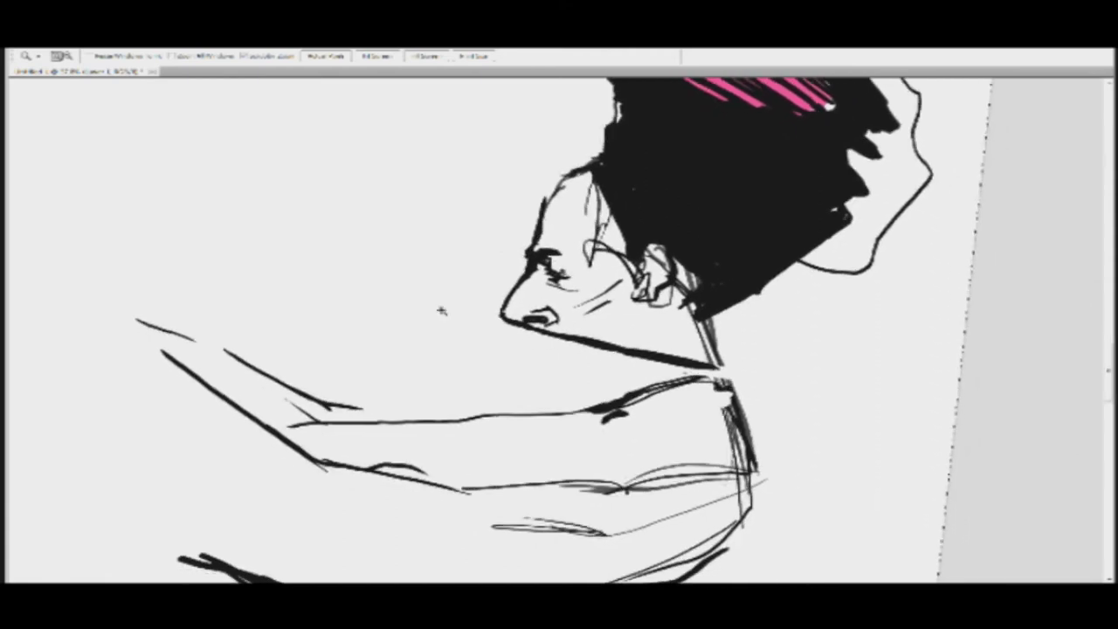
key("b")
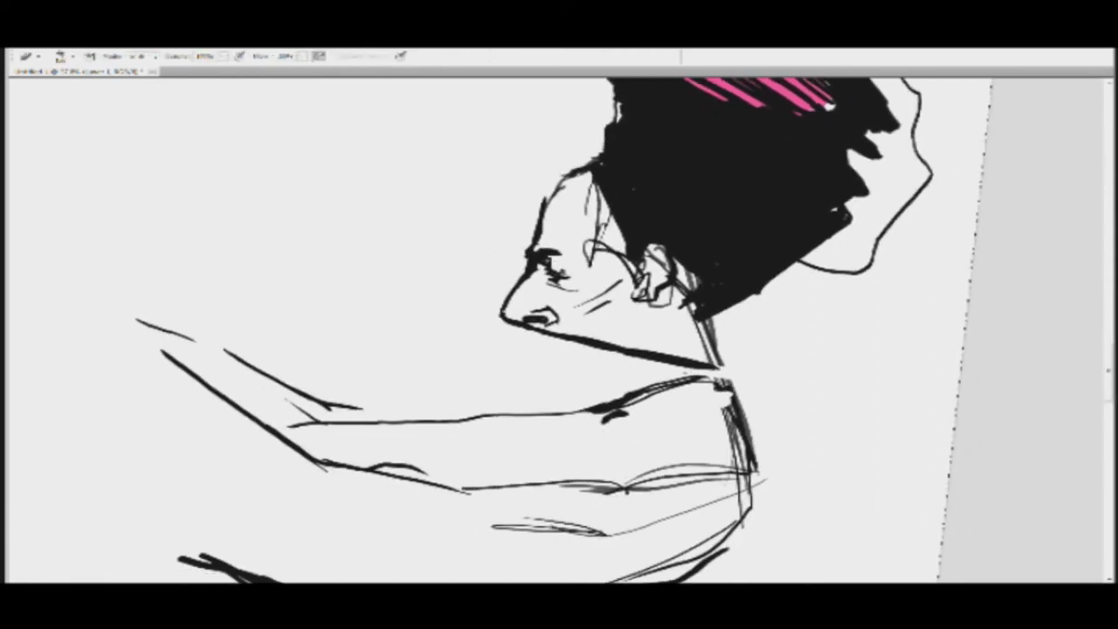
key("bracketleft")
key("e")
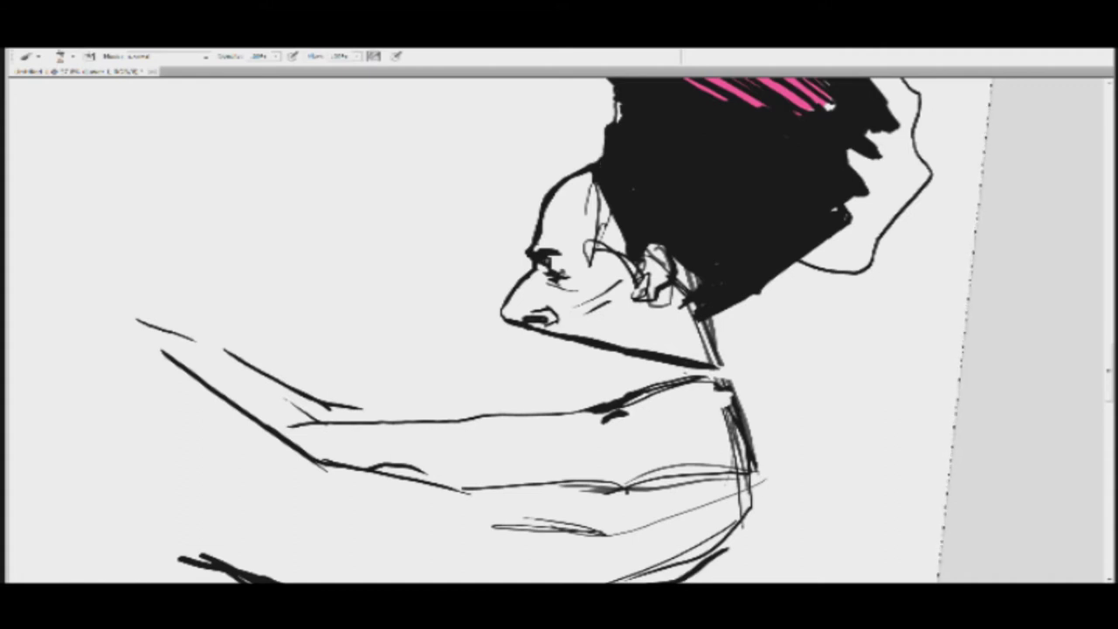
mouse_move(604, 199)
left_mouse_down()
mouse_move(600, 230)
mouse_move(608, 223)
left_mouse_up()
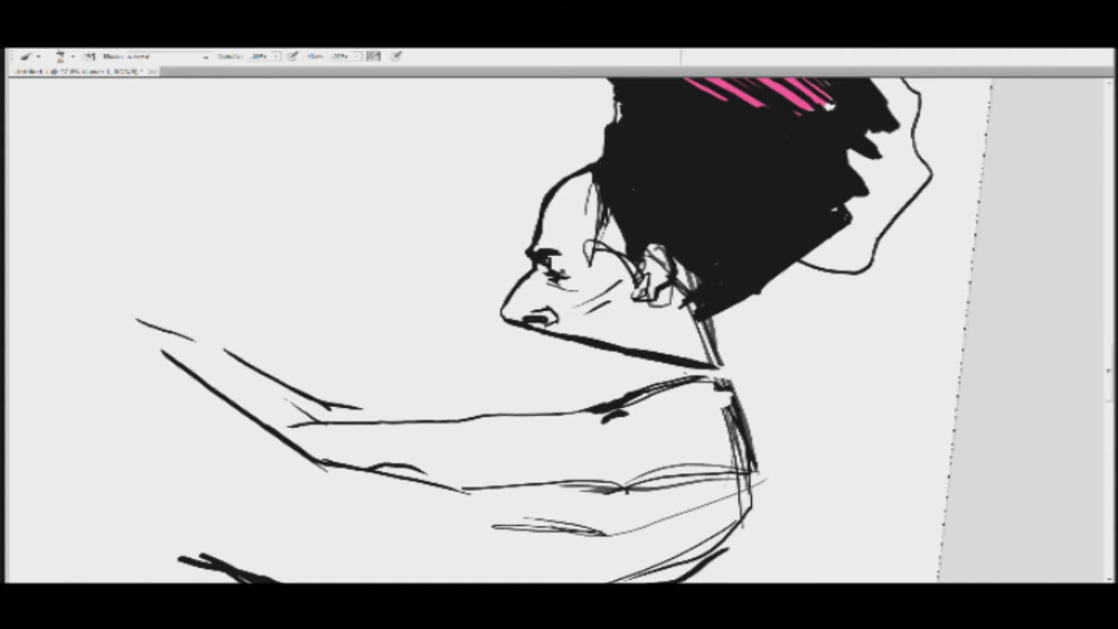
mouse_move(597, 185)
left_mouse_down()
mouse_move(604, 247)
mouse_move(591, 259)
left_mouse_up()
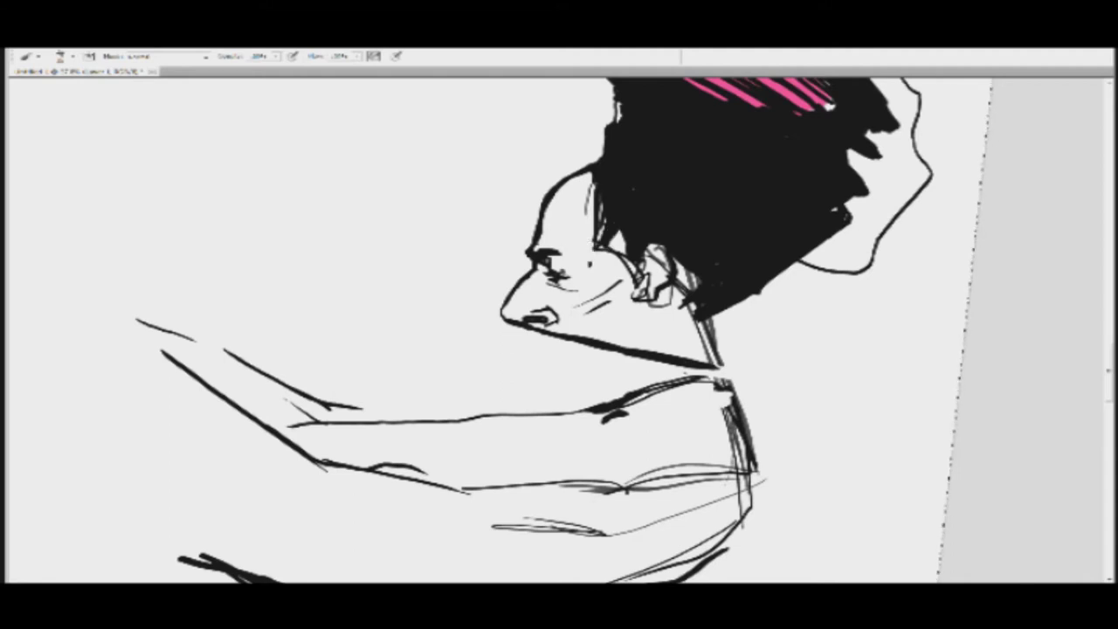
left_click_drag(599, 220, 593, 253)
mouse_move(601, 201)
left_mouse_down()
mouse_move(596, 251)
mouse_move(594, 208)
mouse_move(587, 215)
mouse_move(612, 251)
left_mouse_up()
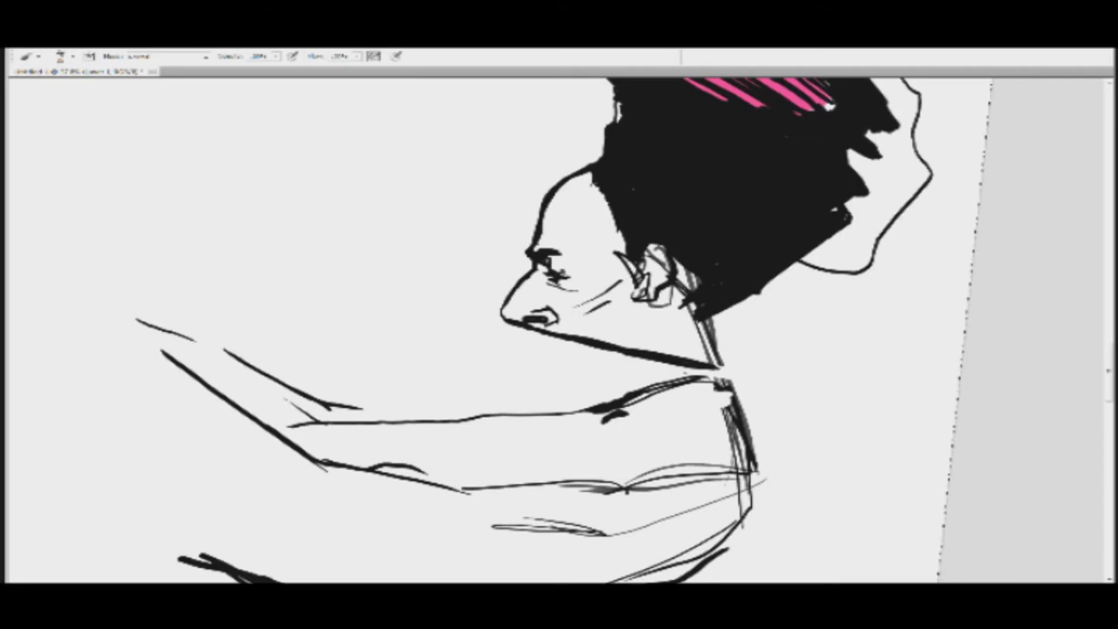
left_click_drag(602, 190, 613, 212)
Step: Save the drawing as a Photoshop file in a folder on the desktop
key("ctrl+s")
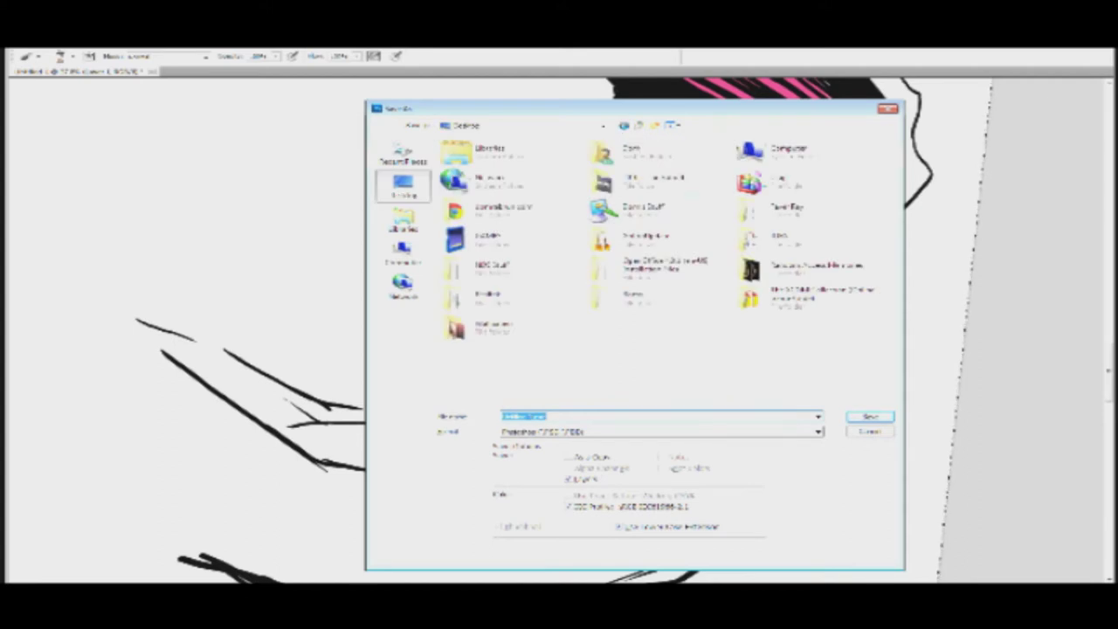
double_click(645, 210)
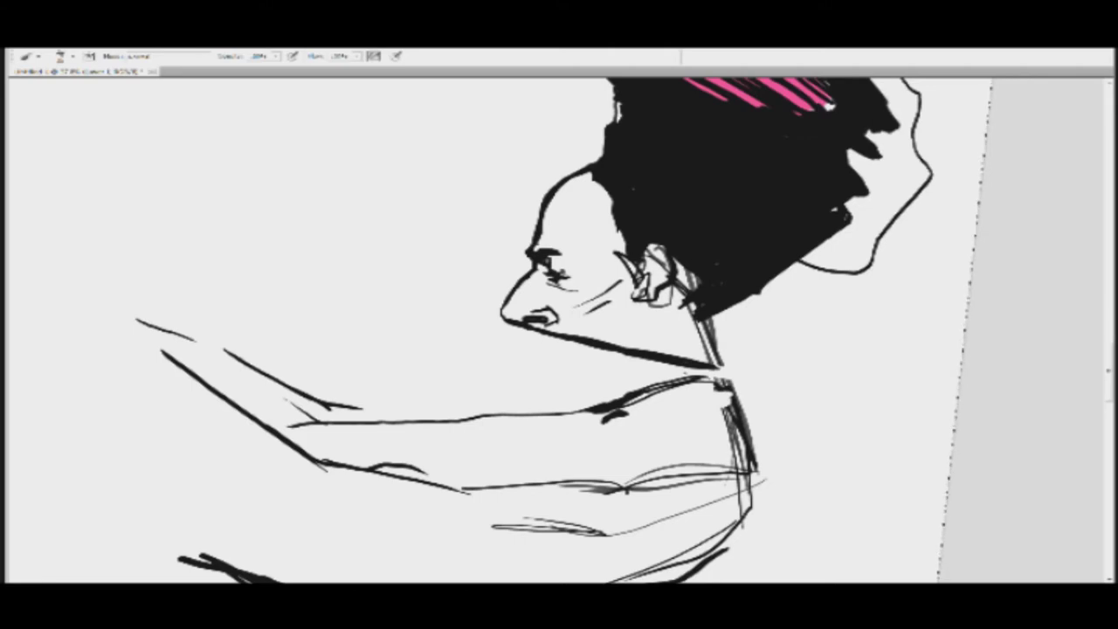
key("ctrl+s")
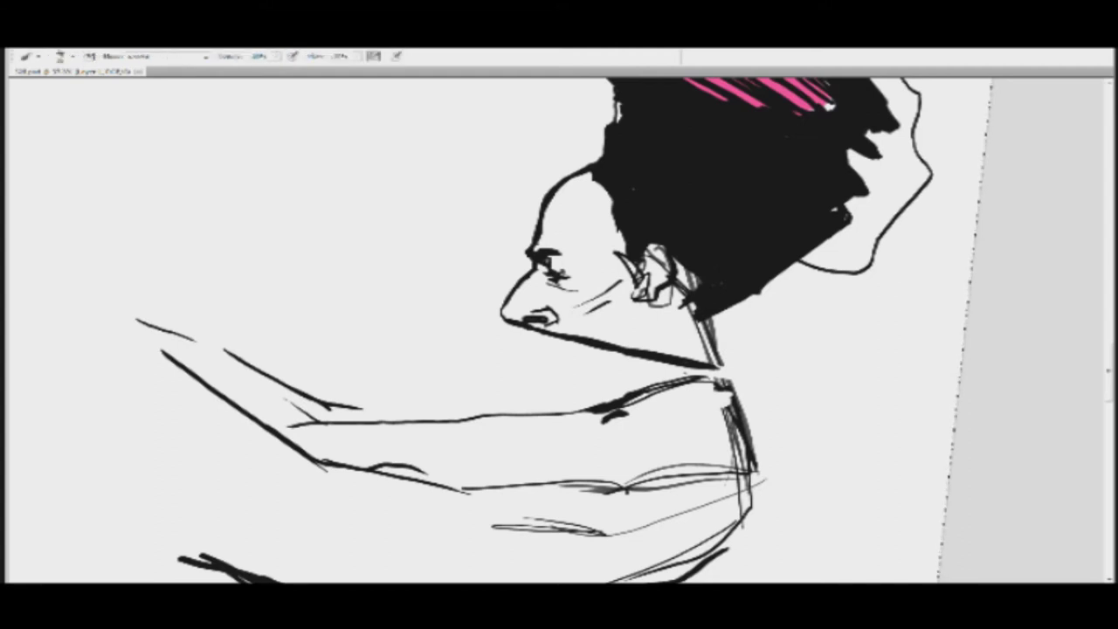
Step: Smooth the lower edge of the black hair mass and fill the gap behind the ear with black
mouse_move(687, 303)
left_mouse_down()
mouse_move(698, 323)
mouse_move(767, 288)
left_mouse_up()
mouse_move(720, 318)
left_mouse_down()
mouse_move(856, 216)
mouse_move(853, 226)
mouse_move(838, 208)
left_mouse_up()
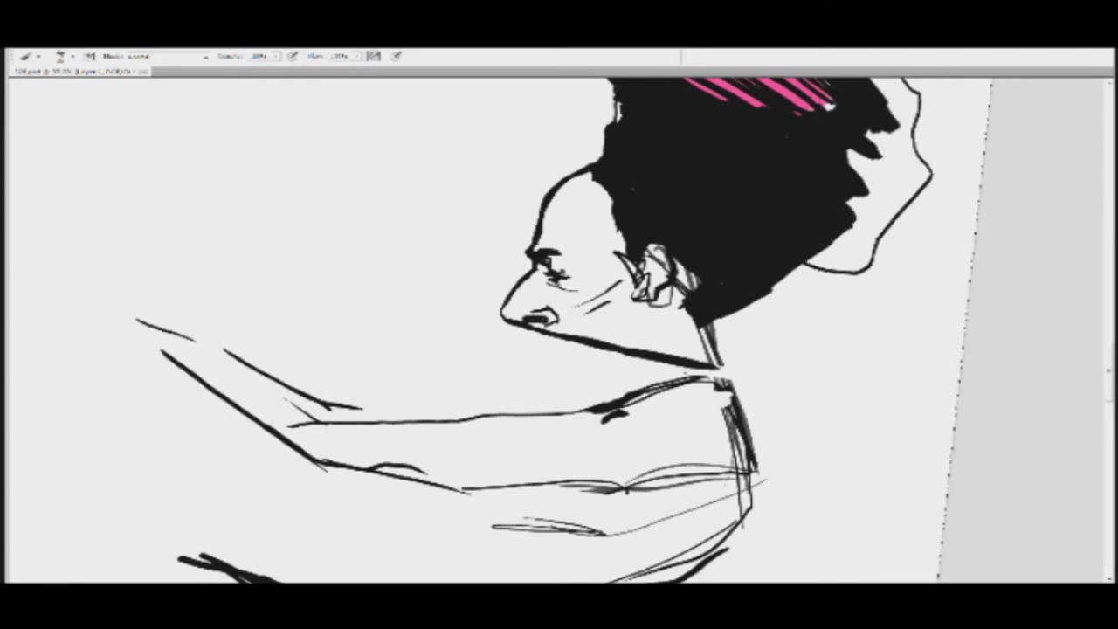
mouse_move(683, 269)
left_mouse_down()
mouse_move(700, 295)
mouse_move(681, 304)
left_mouse_up()
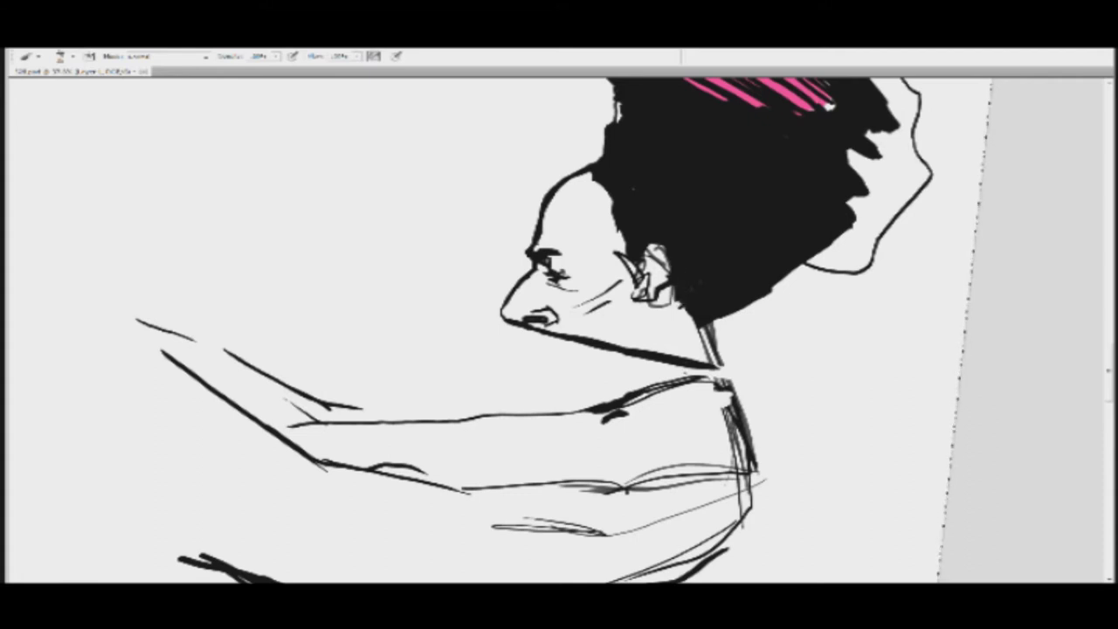
Step: Erase the sketchy lines inside the ear and redraw the ear with a cleaner contour
mouse_move(652, 252)
left_mouse_down()
mouse_move(673, 288)
mouse_move(651, 296)
mouse_move(681, 290)
mouse_move(673, 253)
left_mouse_up()
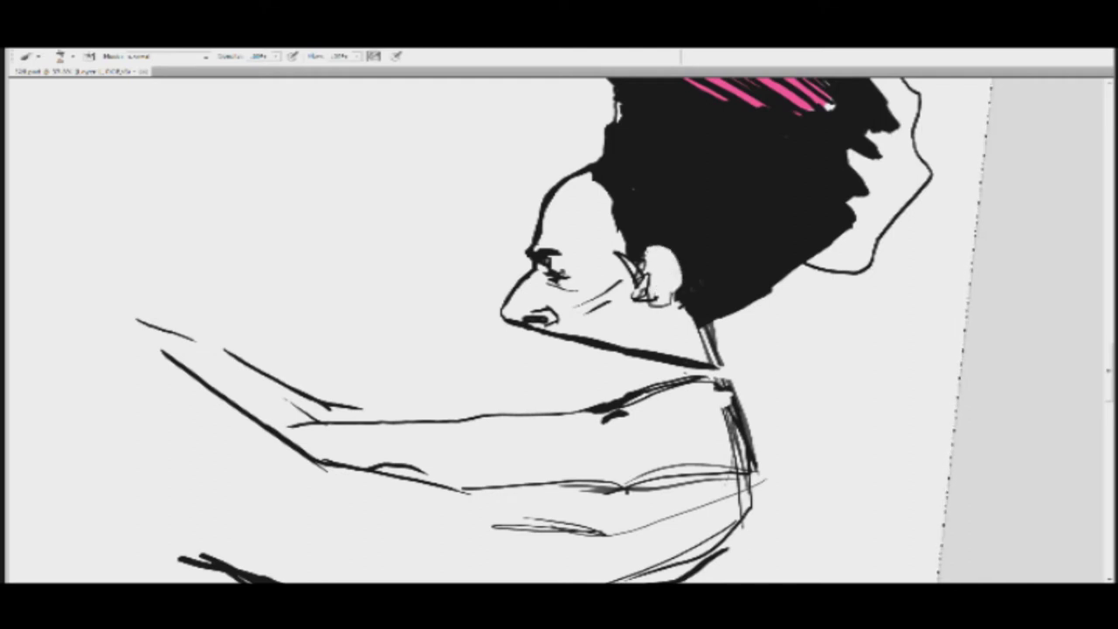
mouse_move(635, 290)
left_mouse_down()
mouse_move(629, 299)
mouse_move(668, 309)
mouse_move(678, 296)
mouse_move(653, 300)
mouse_move(658, 311)
mouse_move(676, 297)
left_mouse_up()
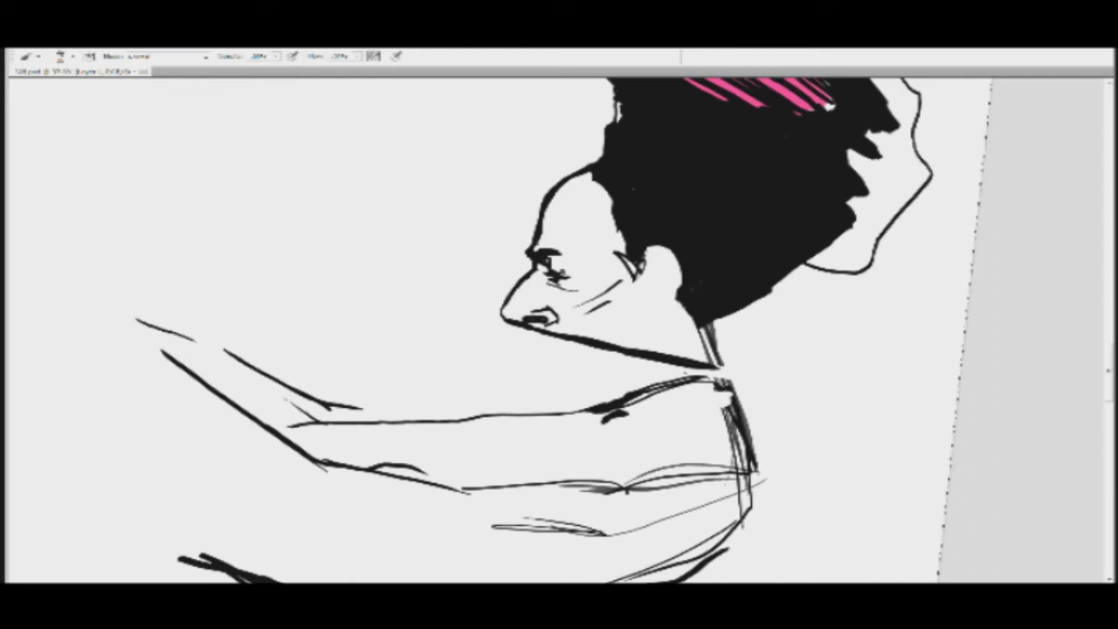
mouse_move(669, 302)
left_mouse_down()
mouse_move(645, 314)
mouse_move(664, 305)
mouse_move(649, 292)
mouse_move(659, 262)
mouse_move(676, 275)
mouse_move(665, 292)
mouse_move(660, 299)
mouse_move(661, 256)
mouse_move(672, 263)
left_mouse_up()
left_click(648, 293)
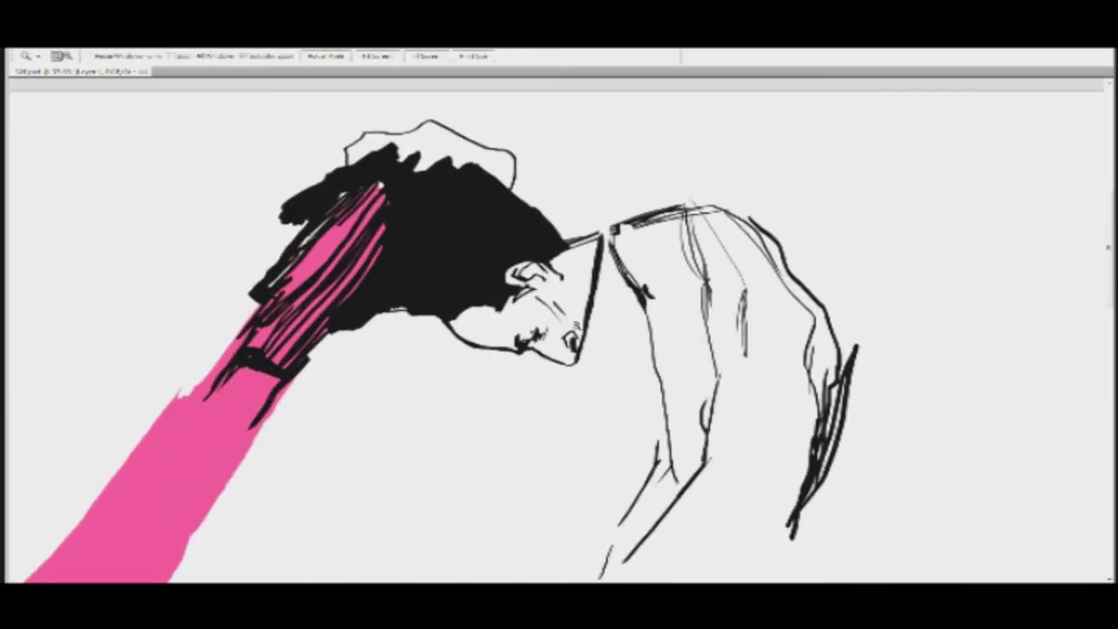
Step: Extend the straight face edge with thin lines past the nose and beyond the neck, erasing stray marks beside it
left_click_drag(576, 326, 611, 235)
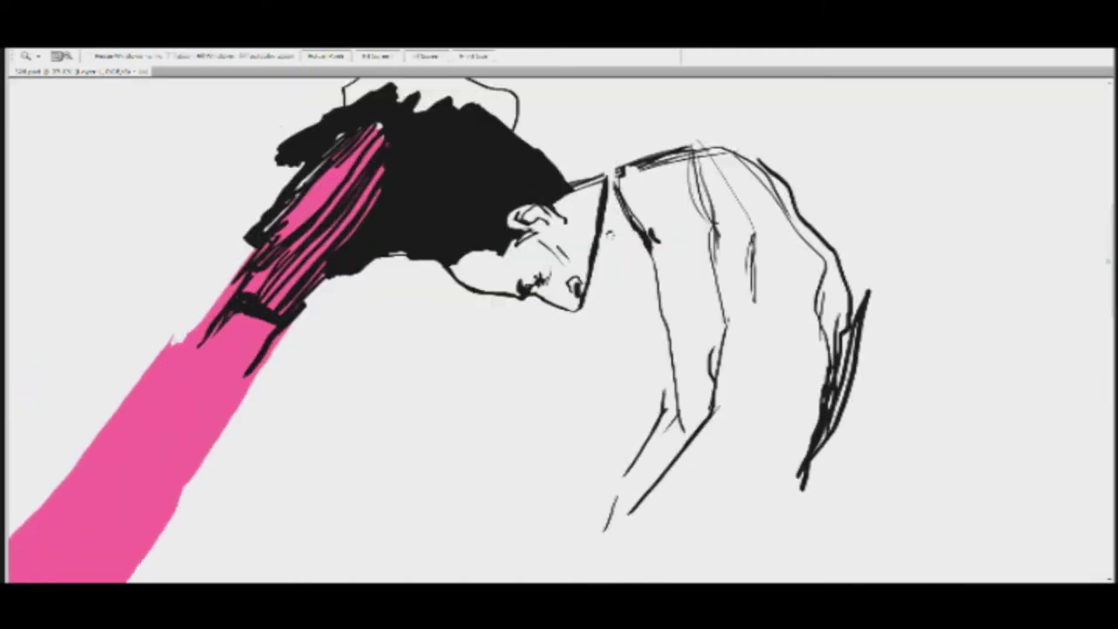
scroll(559, 332, "down", 1)
key("b")
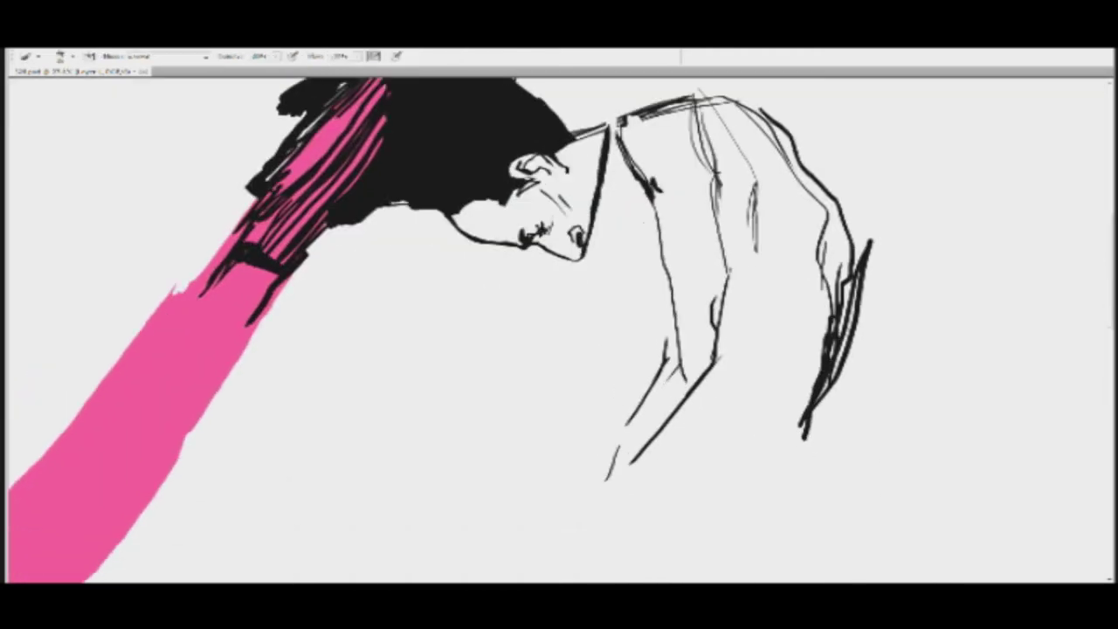
mouse_move(589, 270)
left_mouse_down()
mouse_move(607, 256)
mouse_move(588, 257)
mouse_move(569, 318)
left_mouse_up()
key("ctrl+z")
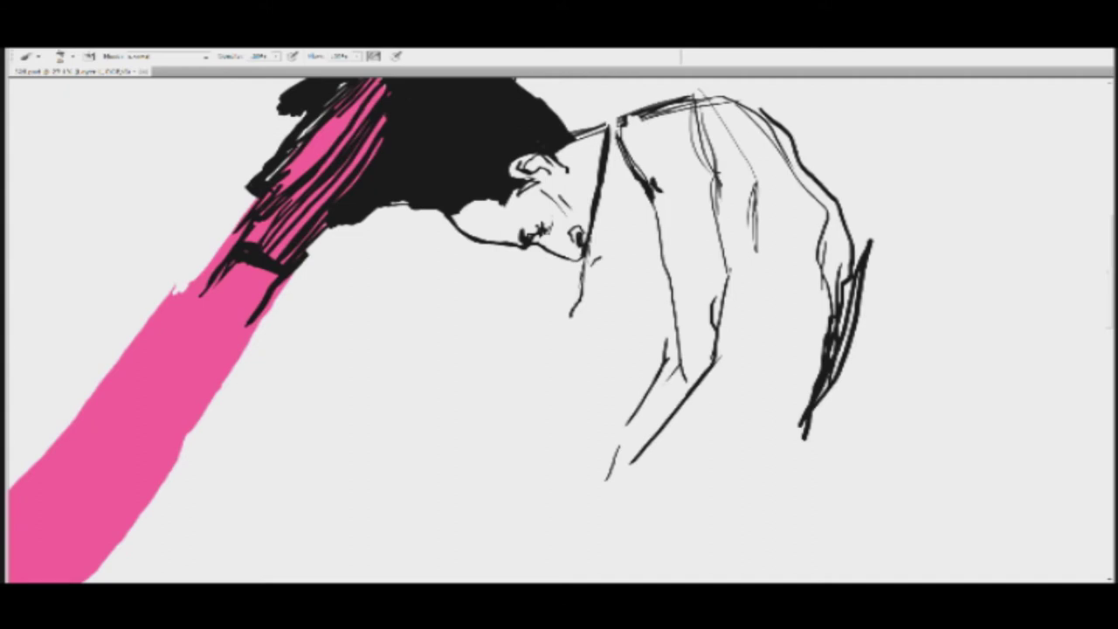
key("e")
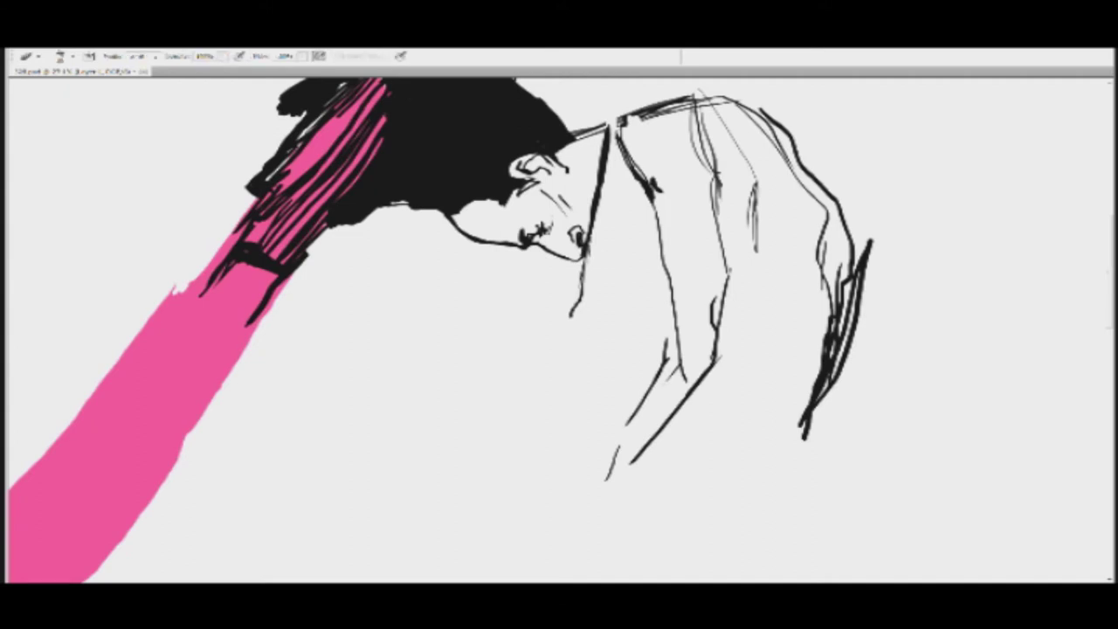
mouse_move(616, 133)
left_mouse_down()
mouse_move(625, 161)
mouse_move(609, 155)
mouse_move(563, 296)
left_mouse_up()
key("b")
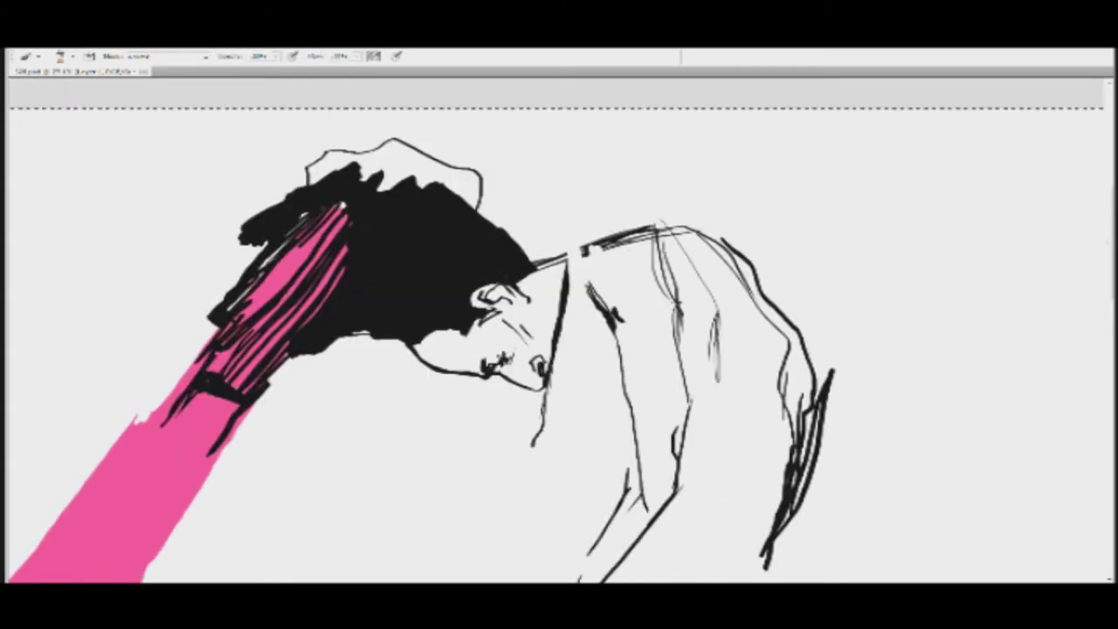
left_click_drag(574, 213, 567, 262)
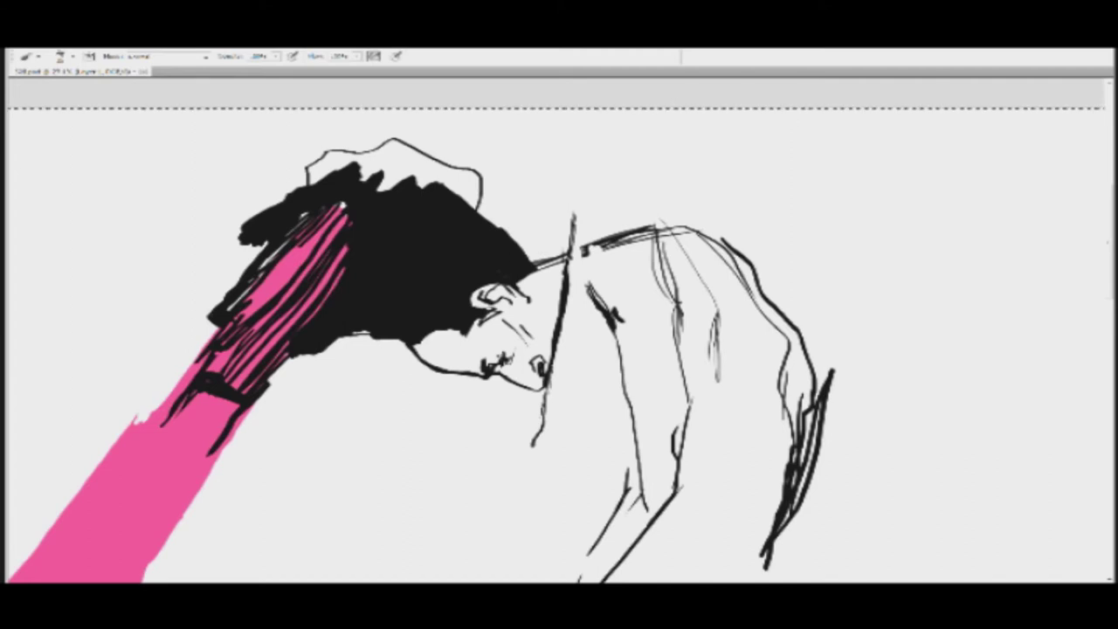
Step: Set the foreground colour to light blue by sampling the pink band and shifting its hue
key("n")
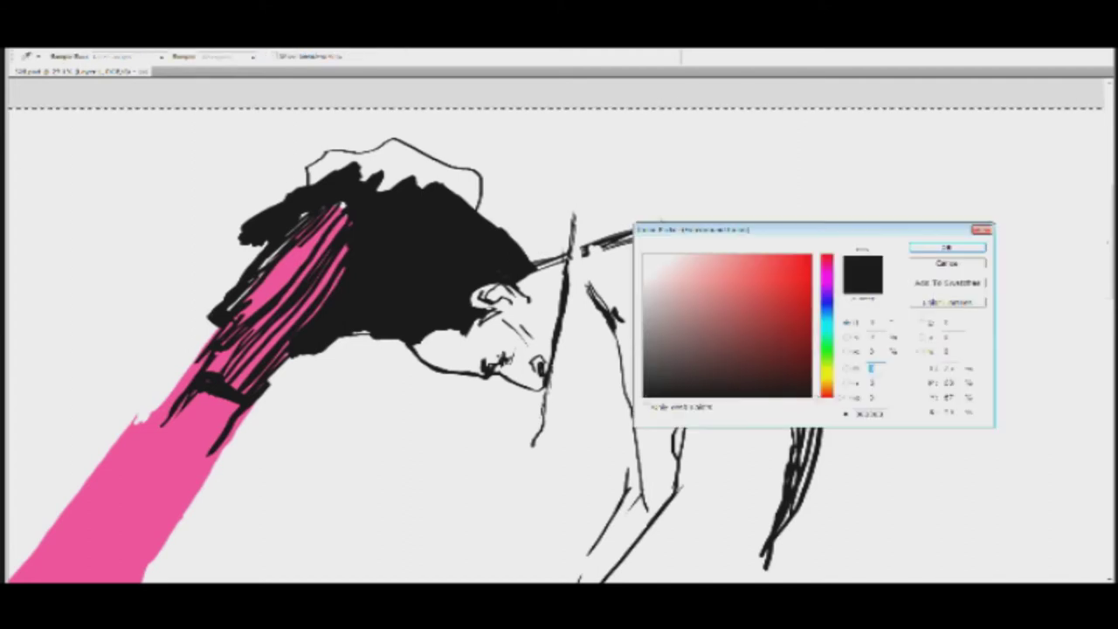
left_click(170, 450)
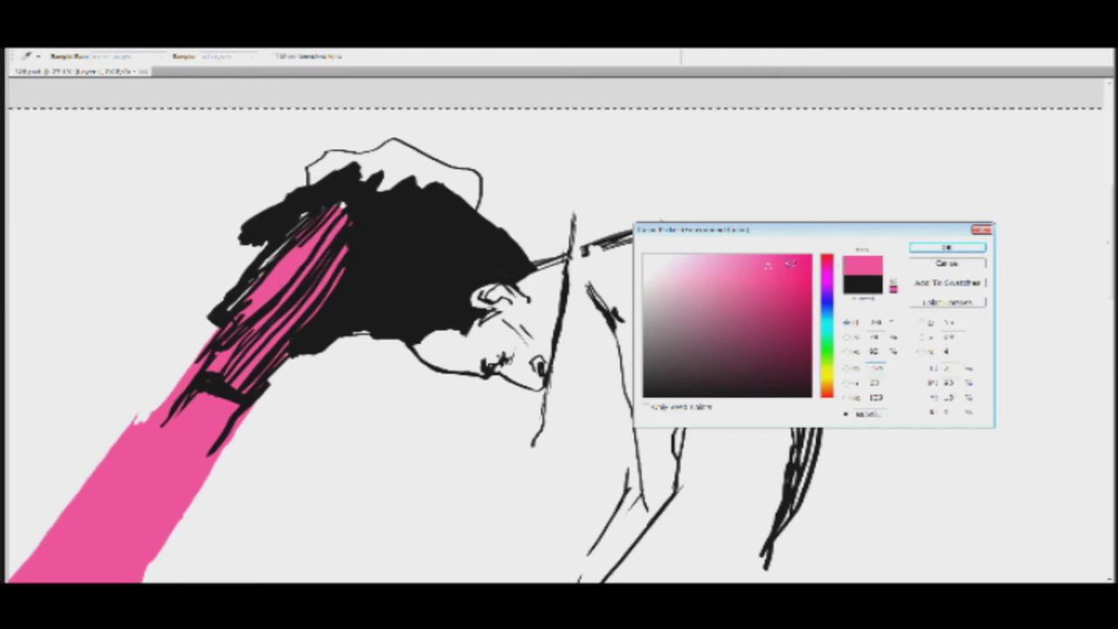
left_click(827, 260)
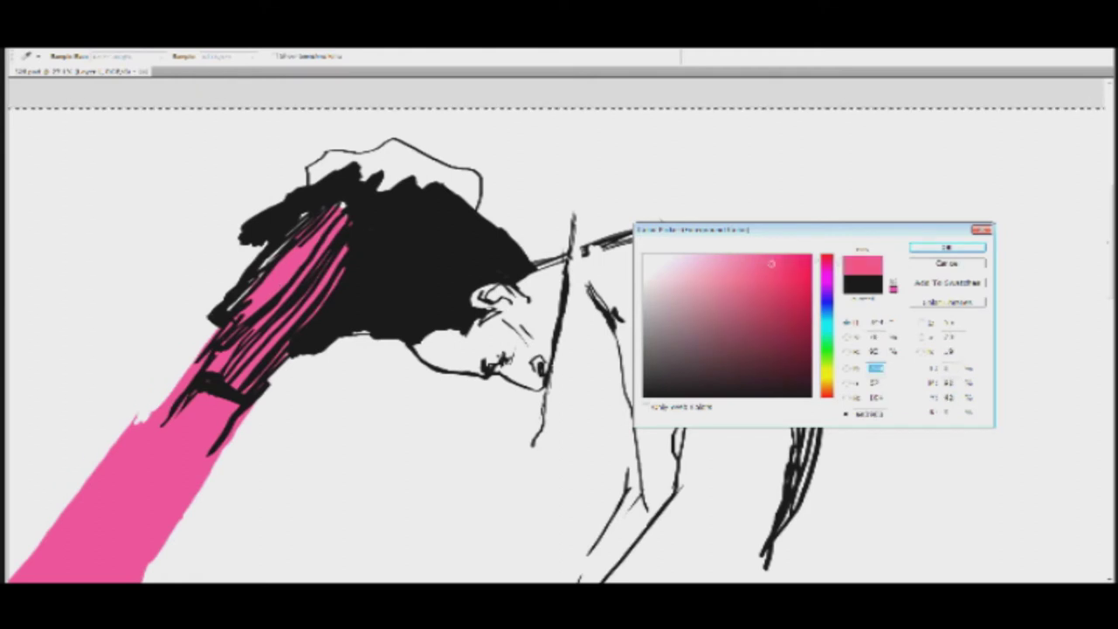
left_click_drag(827, 260, 828, 316)
key("Return")
key("b")
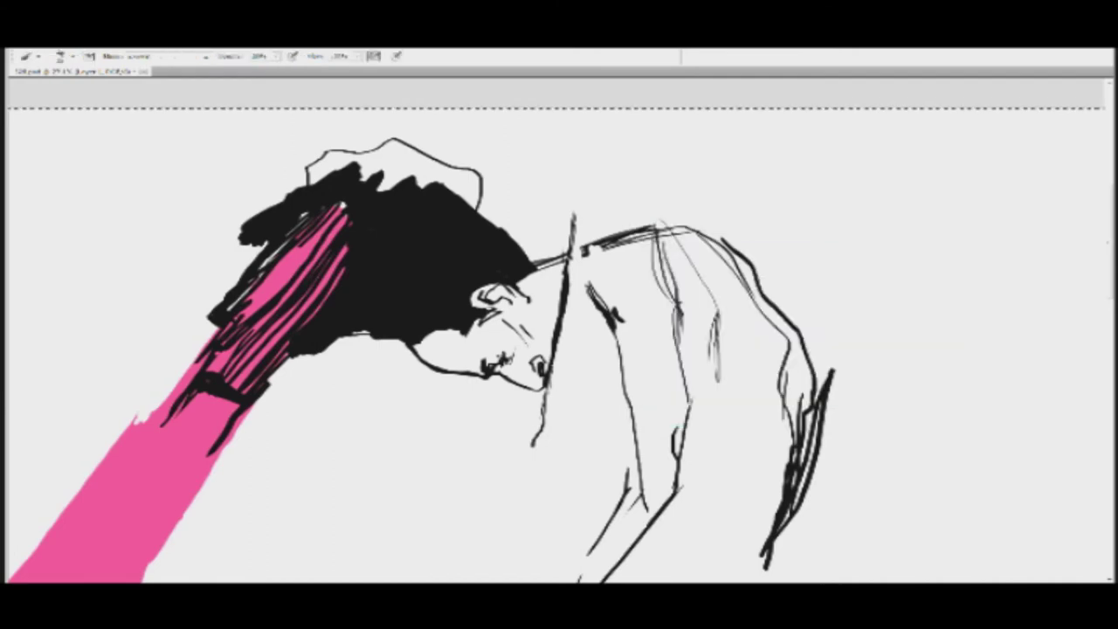
Step: Paint a broad light blue band along the straight face edge, from beyond the nose across the neck and below the hair
left_click_drag(576, 282, 573, 316)
key("r")
mouse_move(722, 212)
left_mouse_down()
mouse_move(749, 260)
mouse_move(577, 419)
left_mouse_up()
left_click_drag(415, 331, 451, 342)
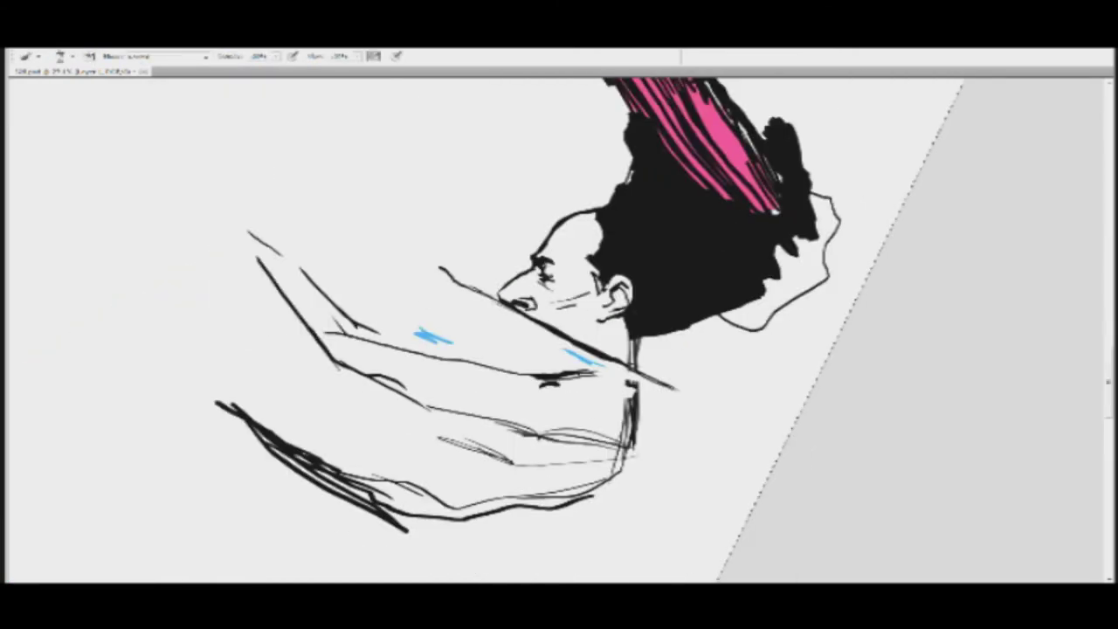
mouse_move(389, 271)
left_mouse_down()
mouse_move(479, 324)
mouse_move(440, 281)
mouse_move(538, 338)
left_mouse_up()
left_click_drag(479, 316, 672, 391)
left_click_drag(519, 348, 738, 414)
mouse_move(651, 383)
left_mouse_down()
mouse_move(763, 421)
mouse_move(788, 442)
mouse_move(673, 351)
mouse_move(638, 340)
mouse_move(772, 317)
left_mouse_up()
mouse_move(707, 397)
left_mouse_down()
mouse_move(810, 334)
mouse_move(753, 335)
left_mouse_up()
left_click_drag(668, 363, 704, 345)
mouse_move(688, 386)
left_mouse_down()
mouse_move(713, 395)
mouse_move(793, 377)
mouse_move(814, 316)
left_mouse_up()
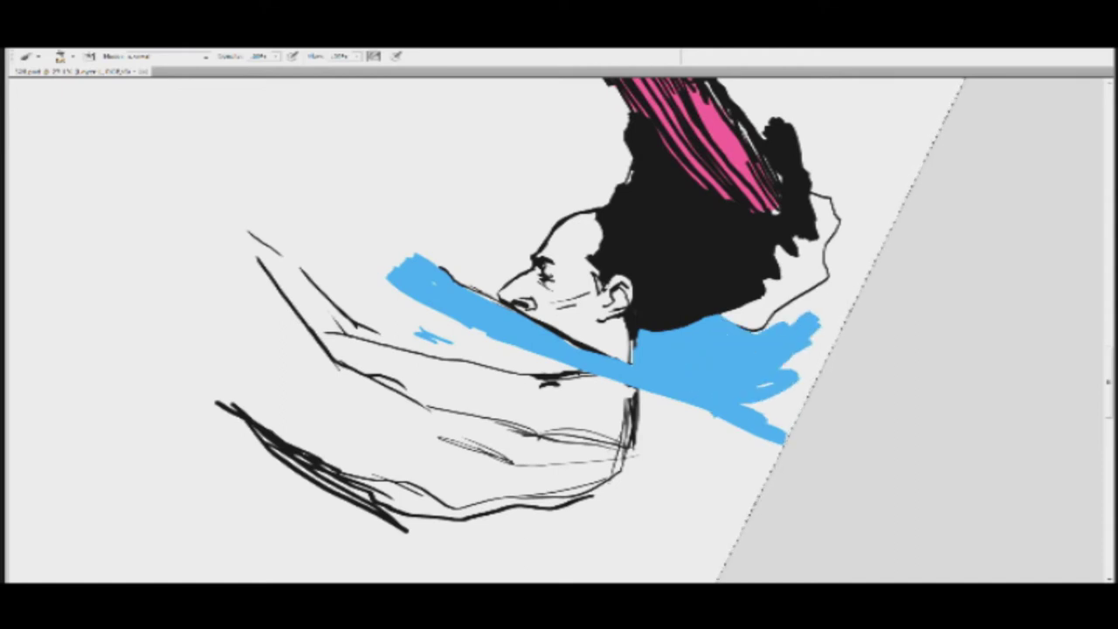
Step: With a rough textured brush, fill blue between the face edge and the upper arm and extend the band past the nose
left_click(61, 56)
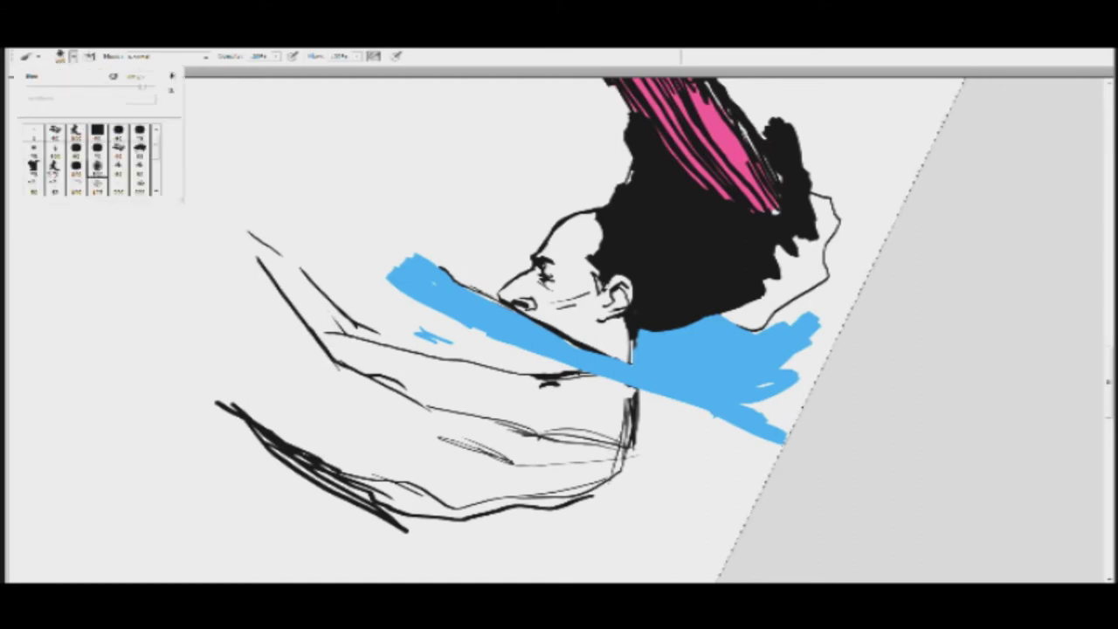
left_click(34, 169)
mouse_move(493, 349)
left_mouse_down()
mouse_move(572, 365)
mouse_move(480, 359)
mouse_move(572, 369)
mouse_move(388, 338)
left_mouse_up()
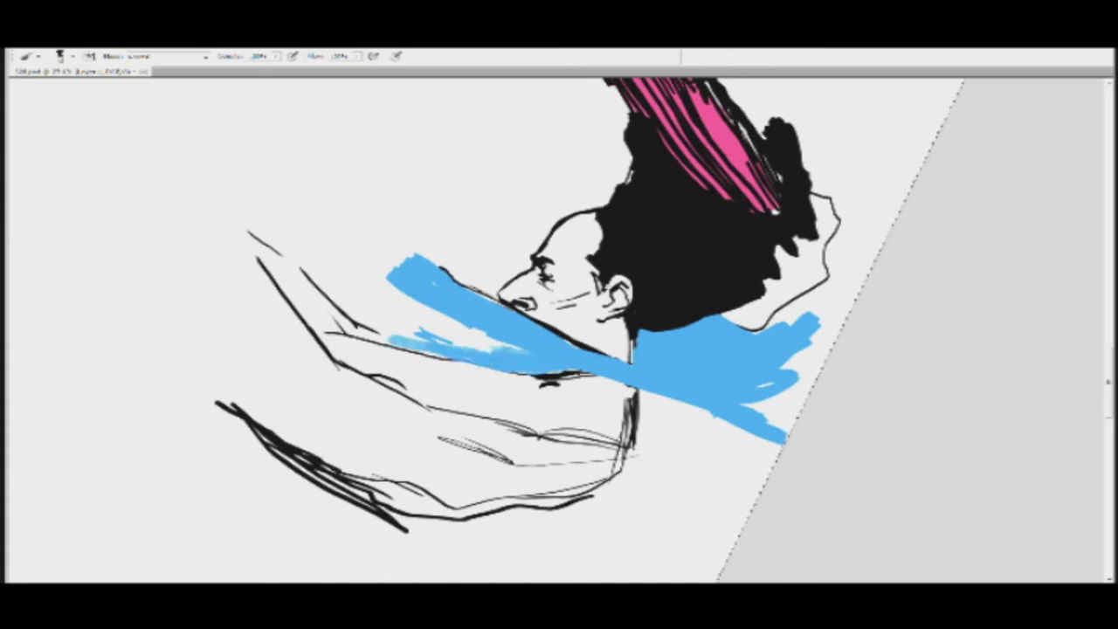
mouse_move(500, 342)
left_mouse_down()
mouse_move(404, 316)
mouse_move(381, 323)
left_mouse_up()
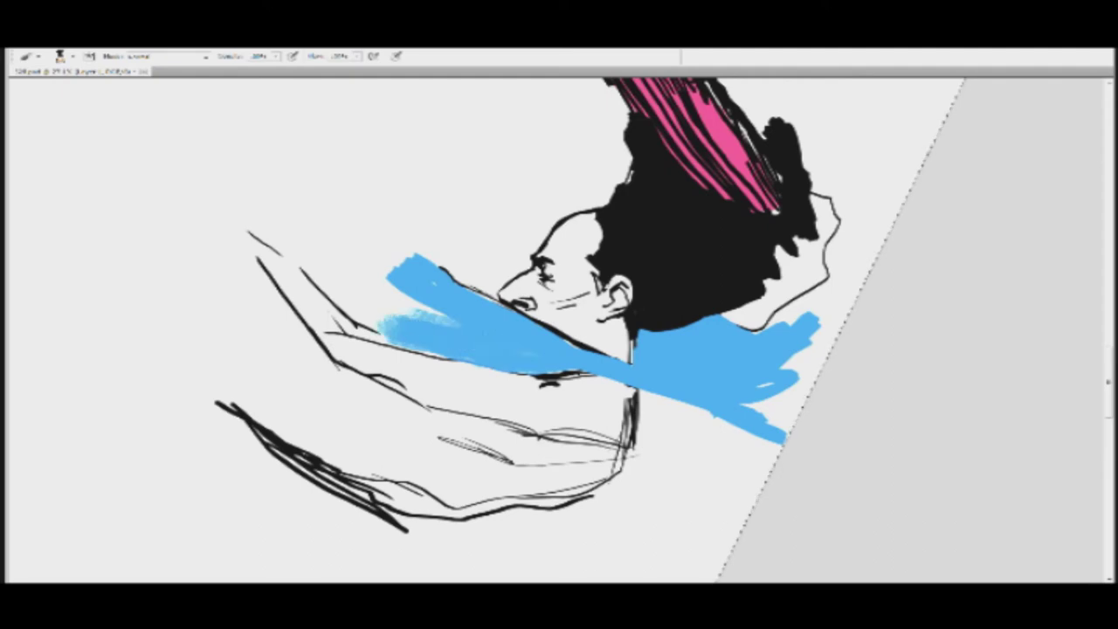
mouse_move(454, 324)
left_mouse_down()
mouse_move(363, 295)
mouse_move(362, 246)
left_mouse_up()
left_click_drag(403, 285, 295, 180)
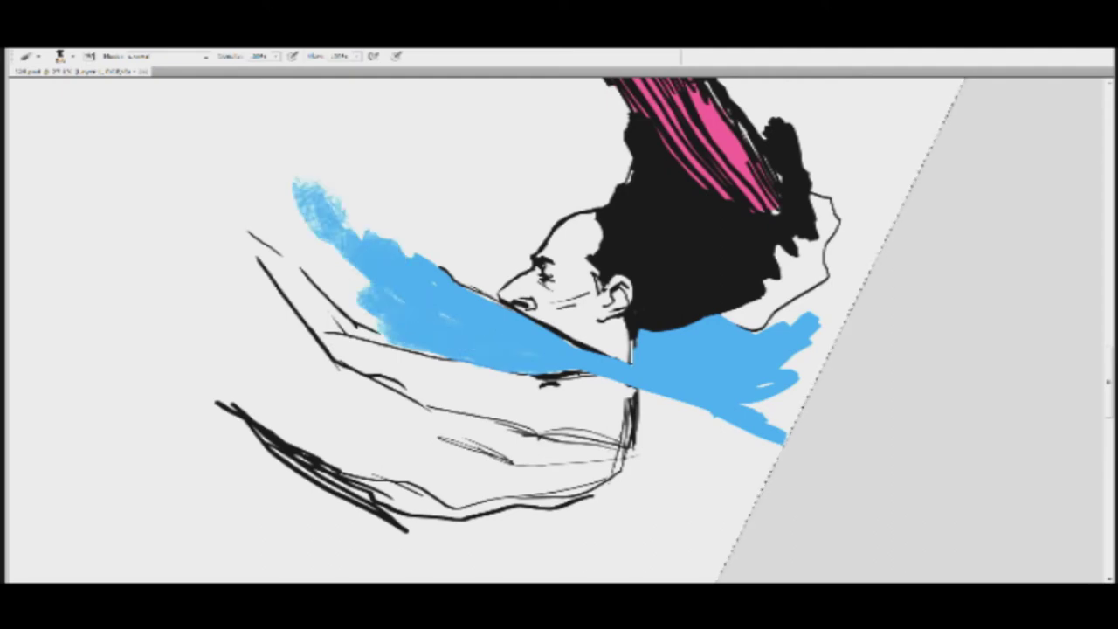
Step: Brush faint, rough blue wisps along the outer edge of the band beyond the nose
mouse_move(405, 255)
left_mouse_down()
mouse_move(349, 171)
mouse_move(370, 181)
mouse_move(409, 246)
left_mouse_up()
left_click(390, 156, "alt")
mouse_move(360, 180)
left_mouse_down()
mouse_move(390, 206)
mouse_move(384, 224)
left_mouse_up()
left_click(396, 166, "alt")
mouse_move(362, 187)
left_mouse_down()
mouse_move(395, 226)
mouse_move(352, 205)
mouse_move(400, 236)
mouse_move(312, 180)
mouse_move(296, 152)
left_mouse_up()
left_click(395, 263, "alt")
key("Escape")
left_click_drag(570, 449, 552, 333)
left_click(552, 333, "alt")
Step: Widen the lower part of the blue band toward the forearm with long textured strokes
left_click_drag(508, 386, 444, 472)
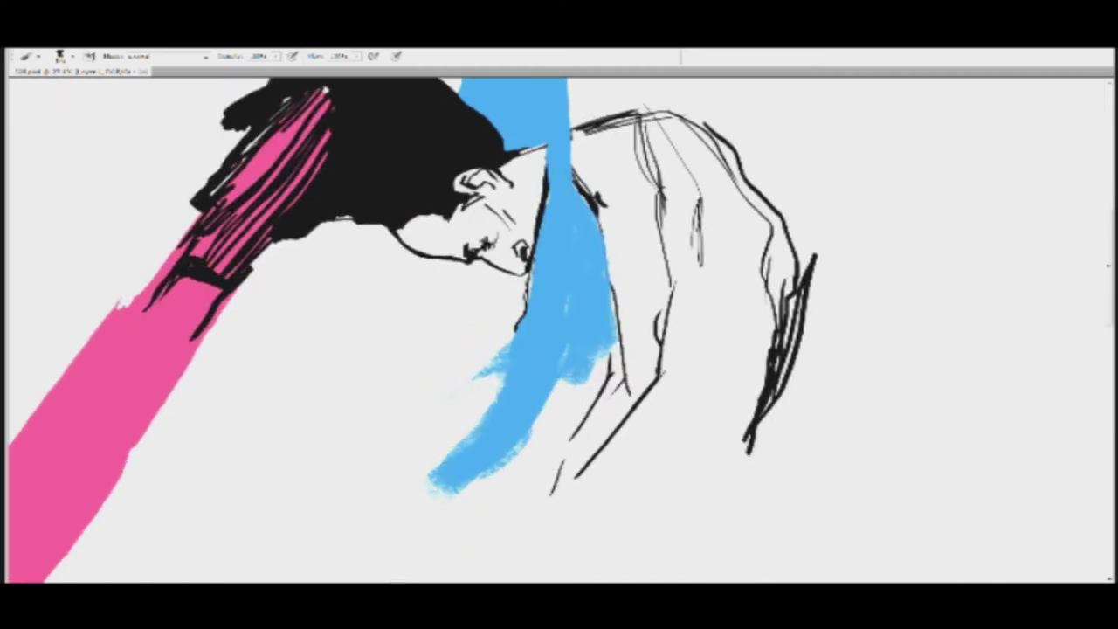
left_click_drag(566, 353, 470, 508)
left_click_drag(608, 346, 479, 537)
left_click_drag(516, 498, 463, 537)
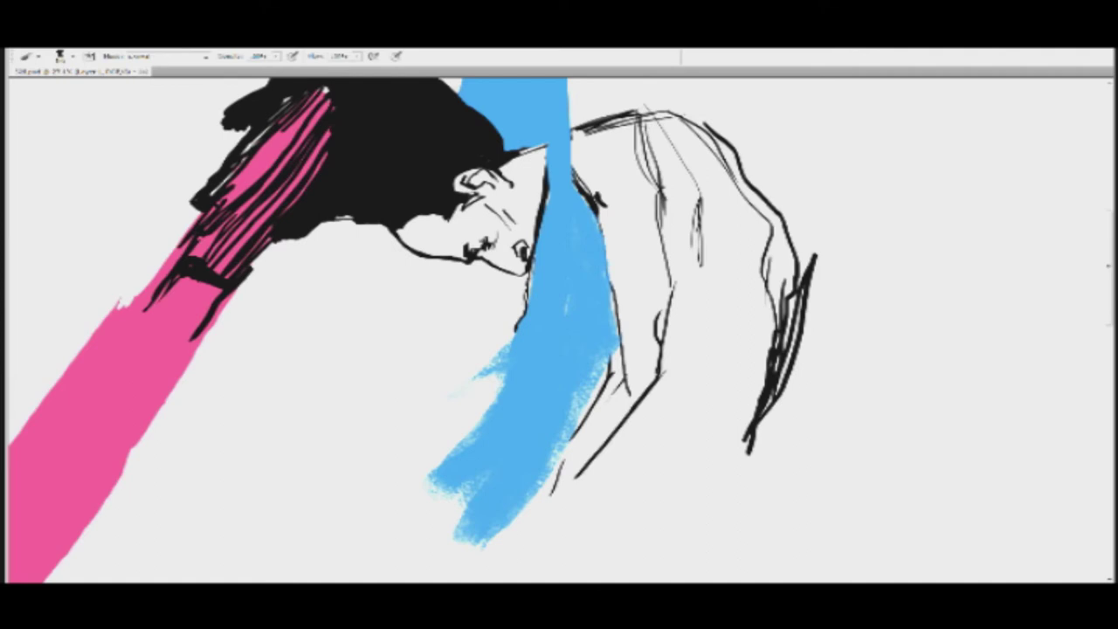
Step: Fill out the band's ragged edge and brush lighter blue strokes over its lower end
left_click_drag(501, 372, 476, 432)
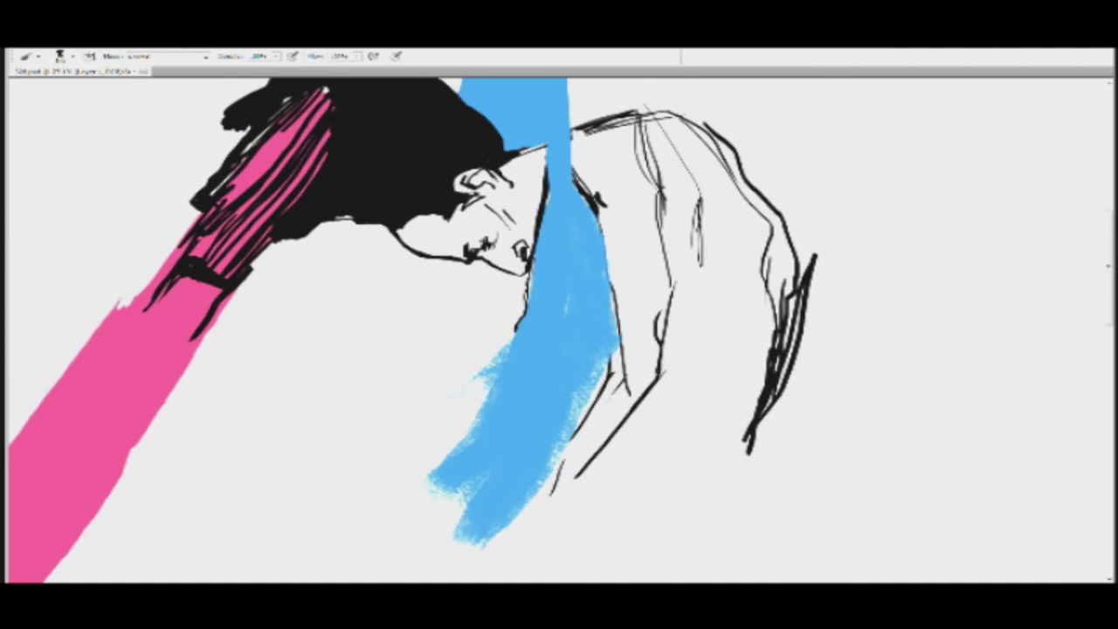
key("ctrl+z")
left_click_drag(504, 376, 440, 443)
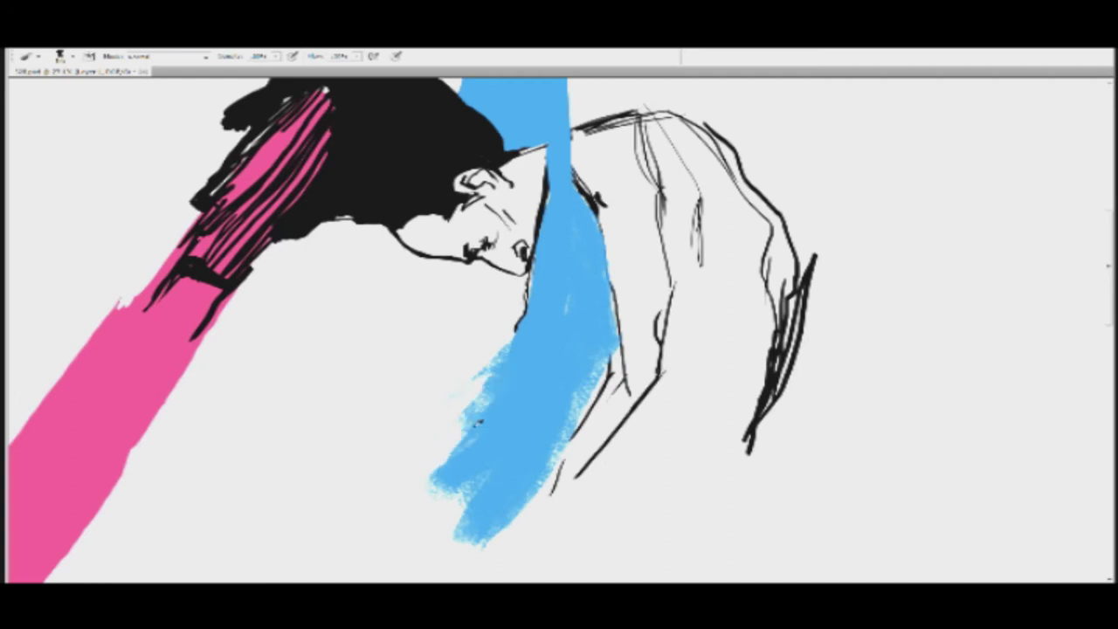
left_click_drag(512, 393, 439, 517)
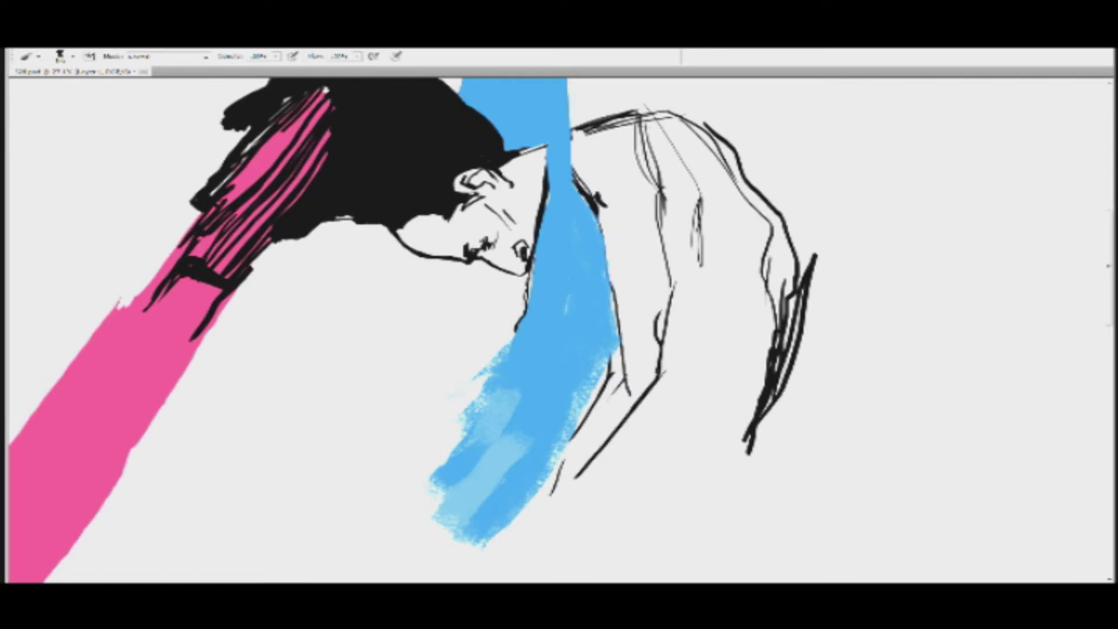
Step: Sample the lighter blue and extend the lower end of the blue band downward with long textured strokes
mouse_move(482, 352)
left_mouse_down()
mouse_move(454, 322)
mouse_move(490, 249)
left_mouse_up()
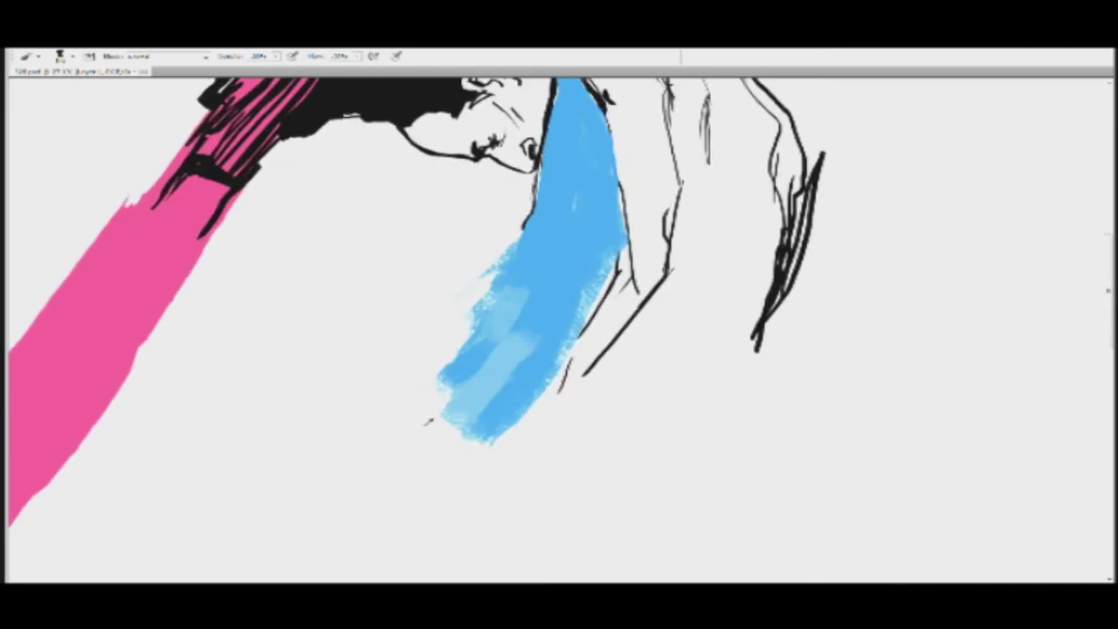
mouse_move(432, 420)
left_mouse_down()
mouse_move(475, 374)
mouse_move(484, 389)
left_mouse_up()
mouse_move(463, 433)
left_mouse_down()
mouse_move(507, 360)
mouse_move(481, 450)
mouse_move(489, 476)
mouse_move(542, 366)
mouse_move(450, 537)
mouse_move(429, 552)
mouse_move(476, 393)
mouse_move(463, 437)
left_mouse_up()
left_click(502, 377, "alt")
mouse_move(528, 384)
left_mouse_down()
mouse_move(489, 455)
mouse_move(481, 502)
left_mouse_up()
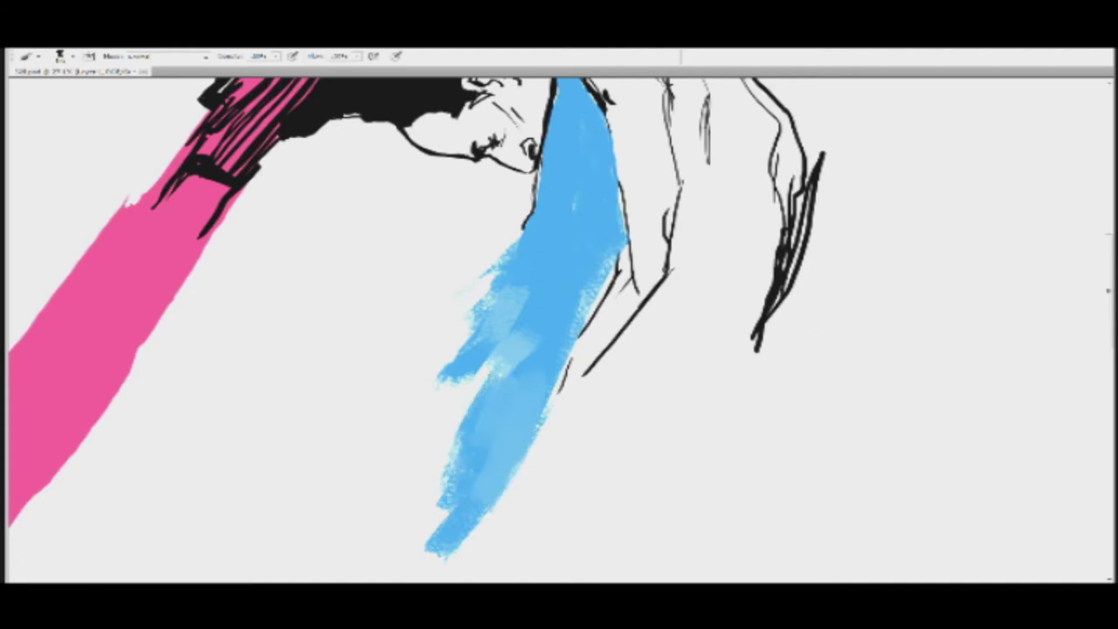
Step: Smooth the notch in the pink band's outer edge and roughen its inner edge below the hair with textured strokes
mouse_move(125, 170)
left_mouse_down()
mouse_move(255, 180)
mouse_move(295, 212)
left_mouse_up()
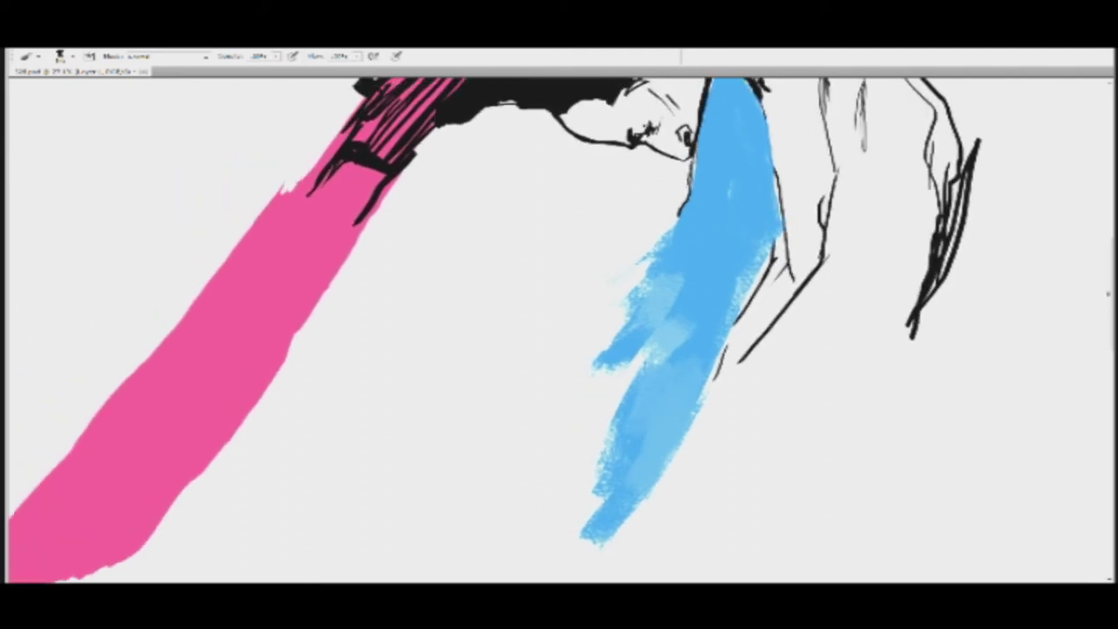
left_click_drag(294, 173, 245, 259)
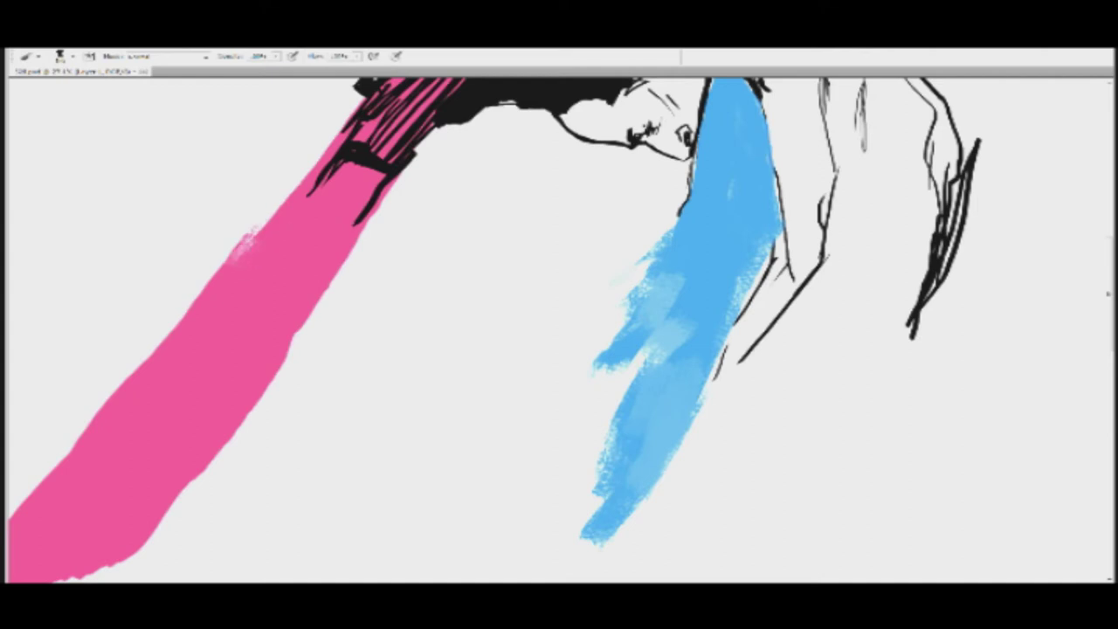
left_click_drag(363, 230, 306, 325)
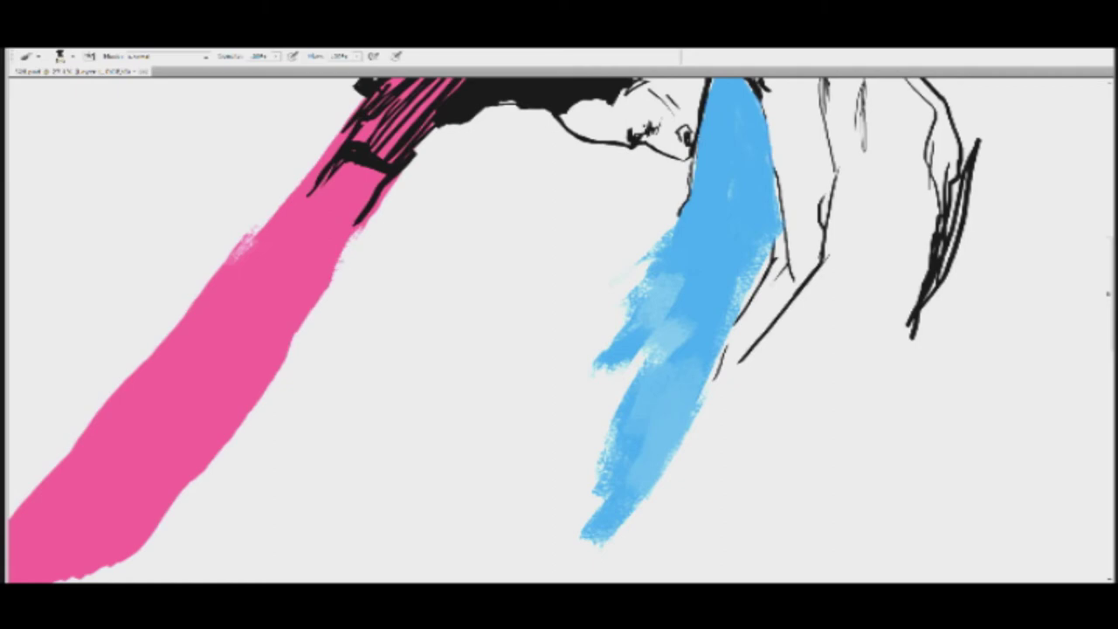
left_click_drag(345, 254, 301, 330)
left_click_drag(320, 291, 283, 352)
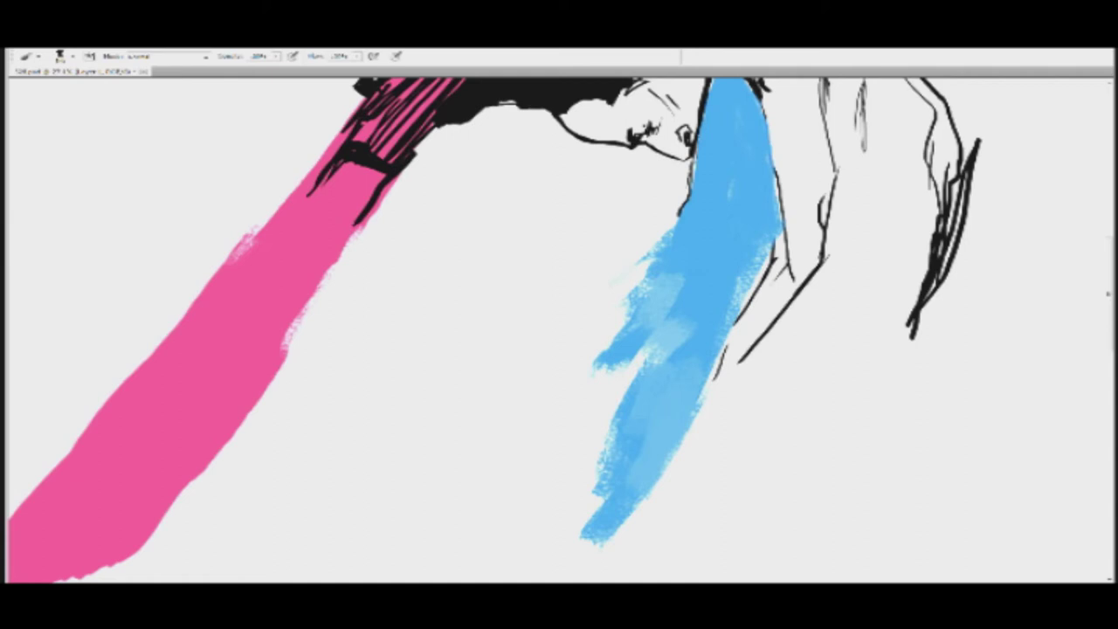
left_click_drag(357, 232, 328, 278)
left_click_drag(377, 196, 332, 261)
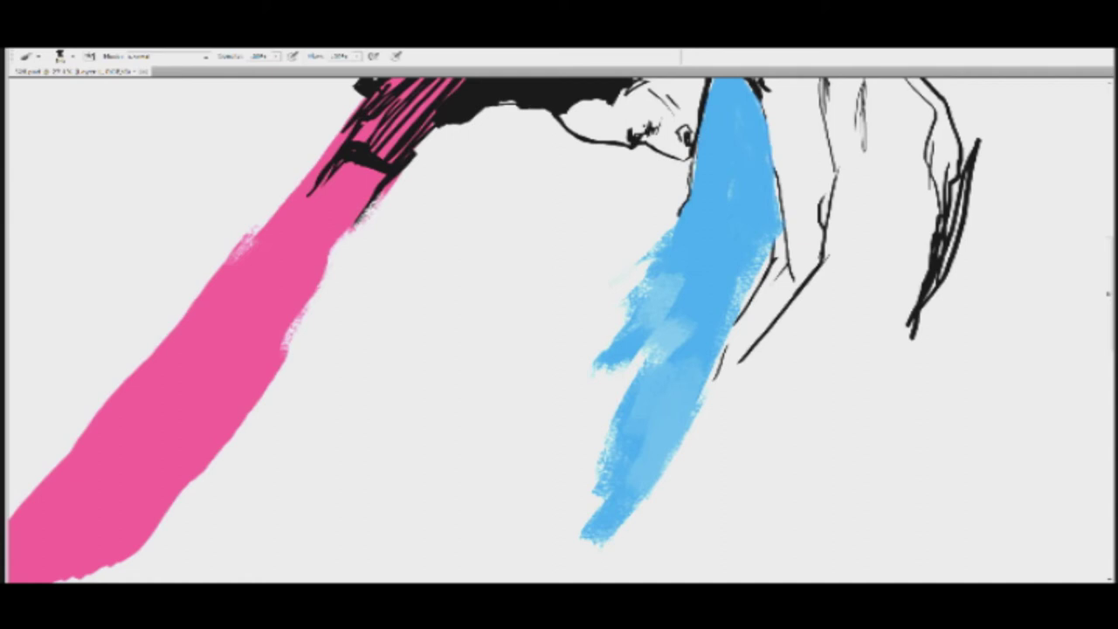
Step: Carve away the pink band's inner side with background-coloured strokes, narrowing its middle and leaving a ragged shoulder below
mouse_move(345, 254)
left_mouse_down()
mouse_move(308, 291)
mouse_move(264, 390)
left_mouse_up()
left_click_drag(316, 281, 196, 470)
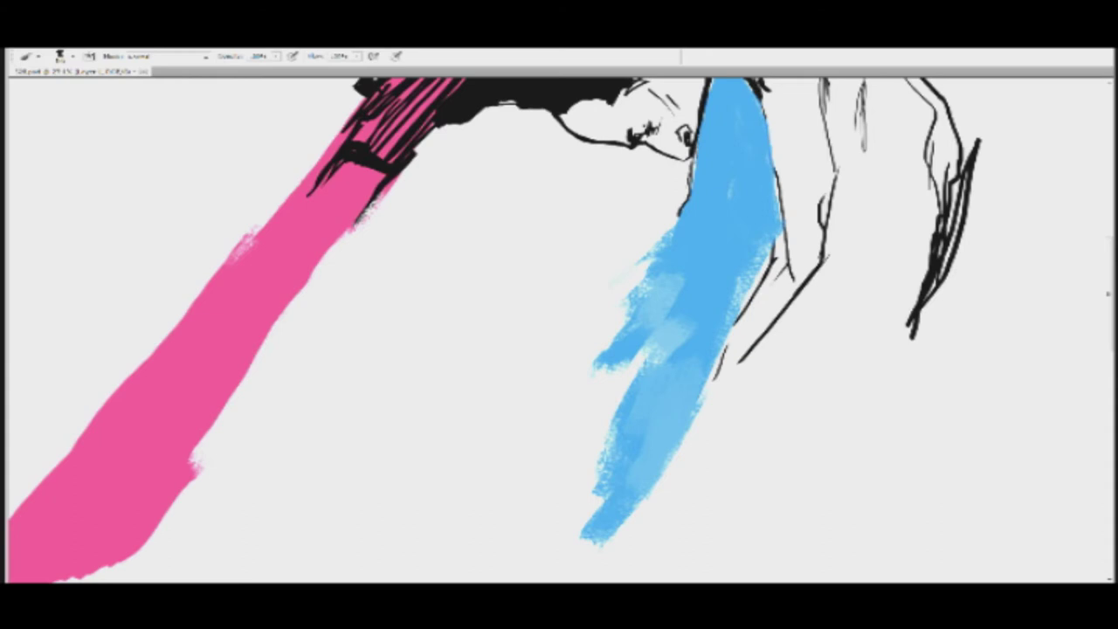
mouse_move(340, 265)
left_mouse_down()
mouse_move(278, 295)
mouse_move(185, 441)
left_mouse_up()
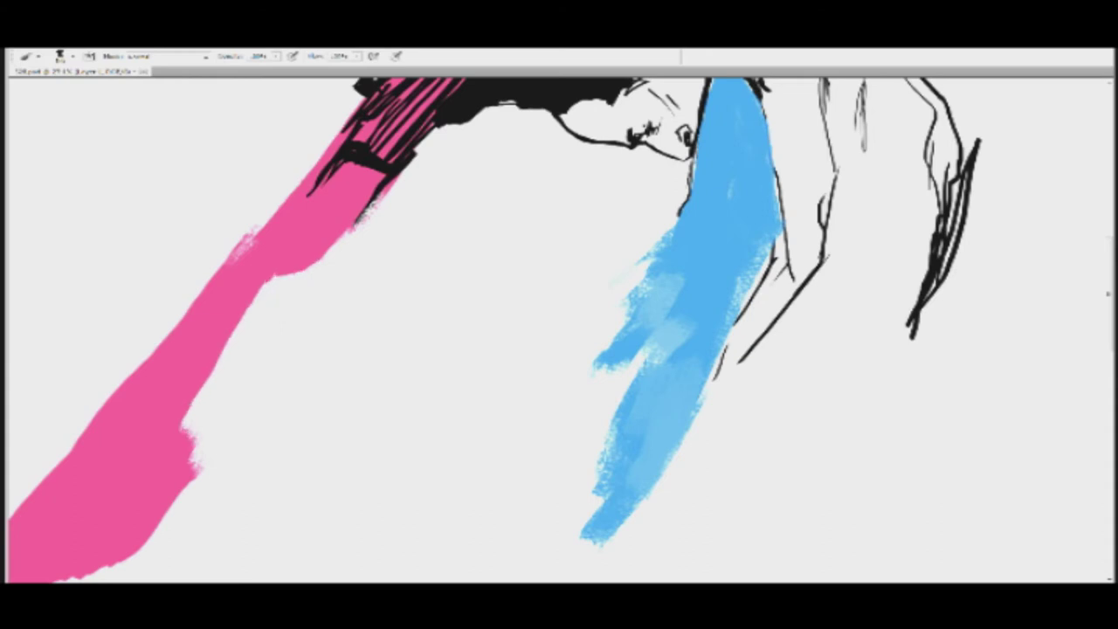
left_click_drag(267, 283, 316, 263)
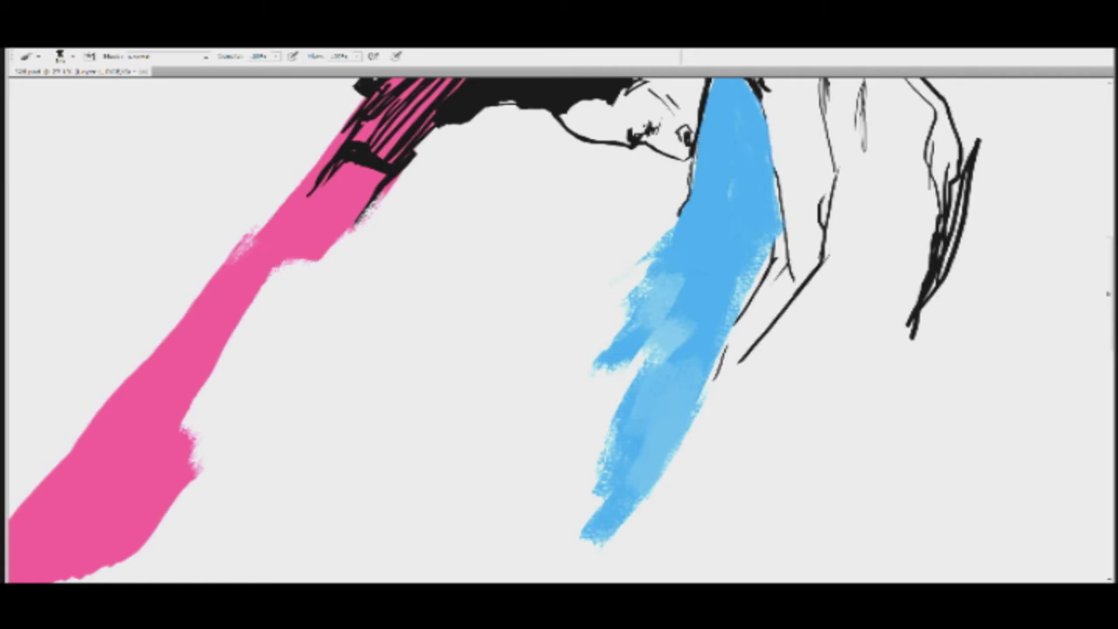
left_click_drag(194, 428, 187, 479)
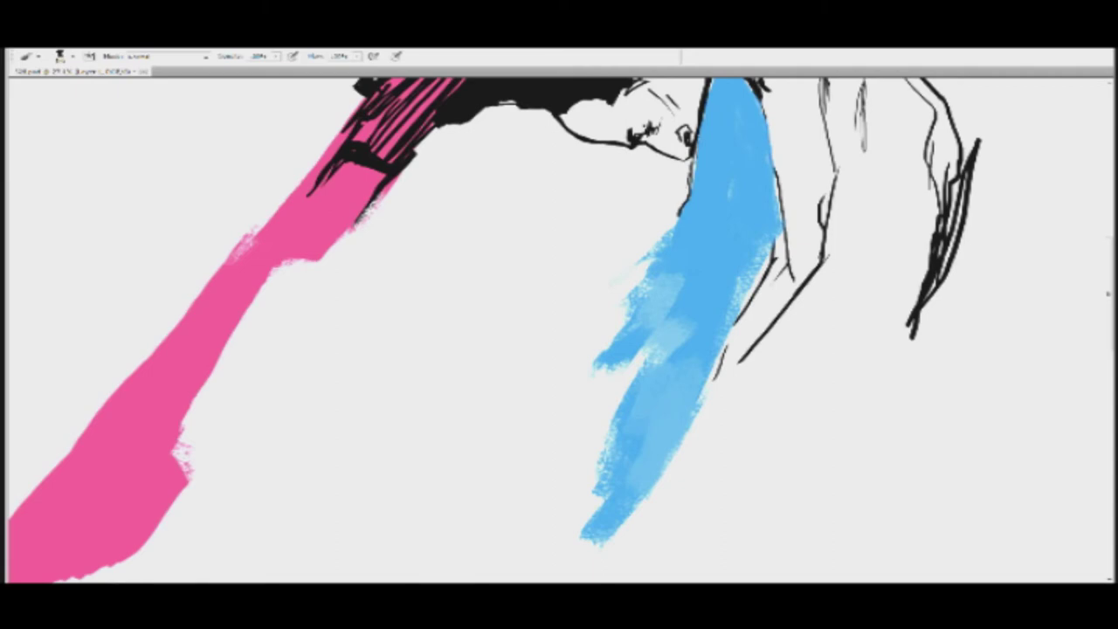
Step: Fill the gap in the blue band's outer edge with lighter blue and lengthen its lower end with parallel strokes
left_click_drag(653, 342, 603, 414)
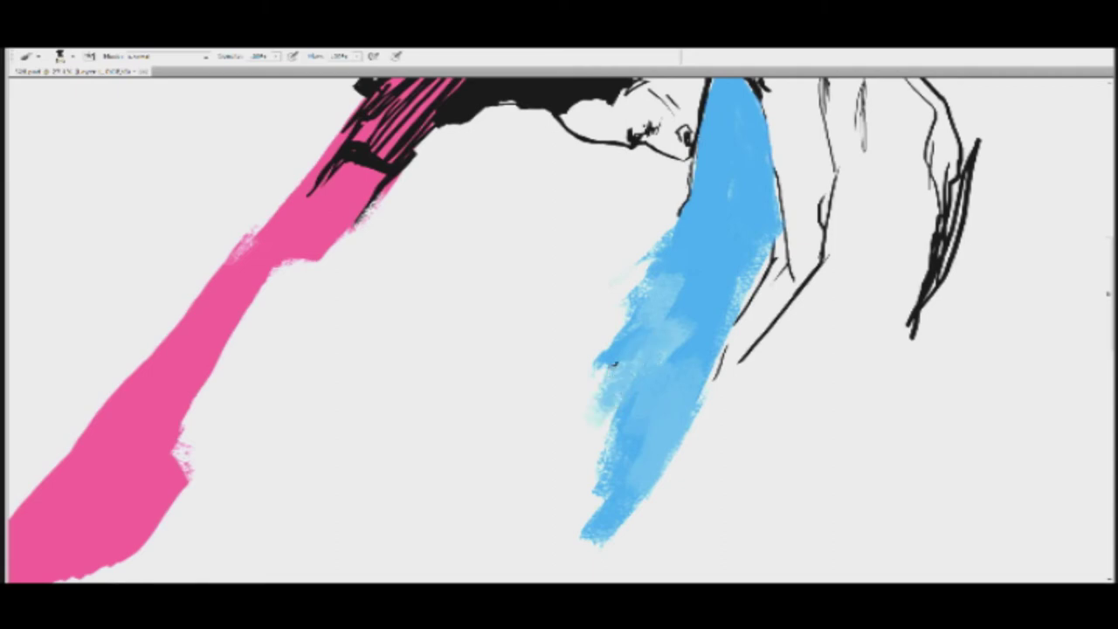
left_click_drag(614, 365, 600, 400)
mouse_move(625, 357)
left_mouse_down()
mouse_move(587, 400)
mouse_move(563, 489)
left_mouse_up()
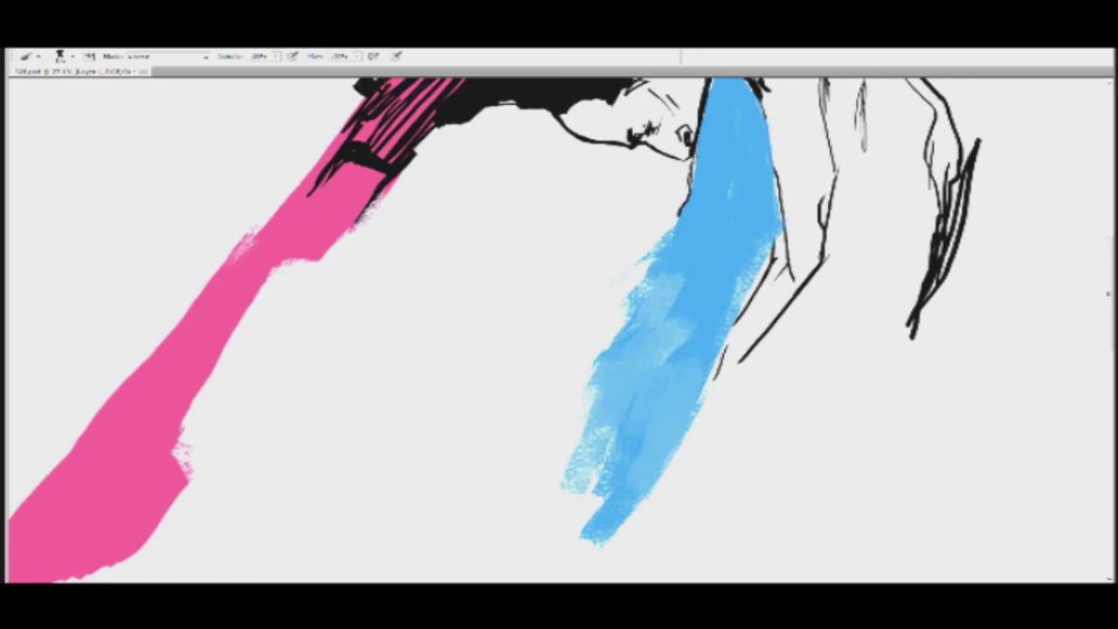
left_click_drag(611, 411, 559, 520)
left_click_drag(636, 437, 584, 529)
left_click_drag(624, 463, 568, 548)
left_click_drag(590, 498, 540, 580)
left_click_drag(655, 476, 598, 580)
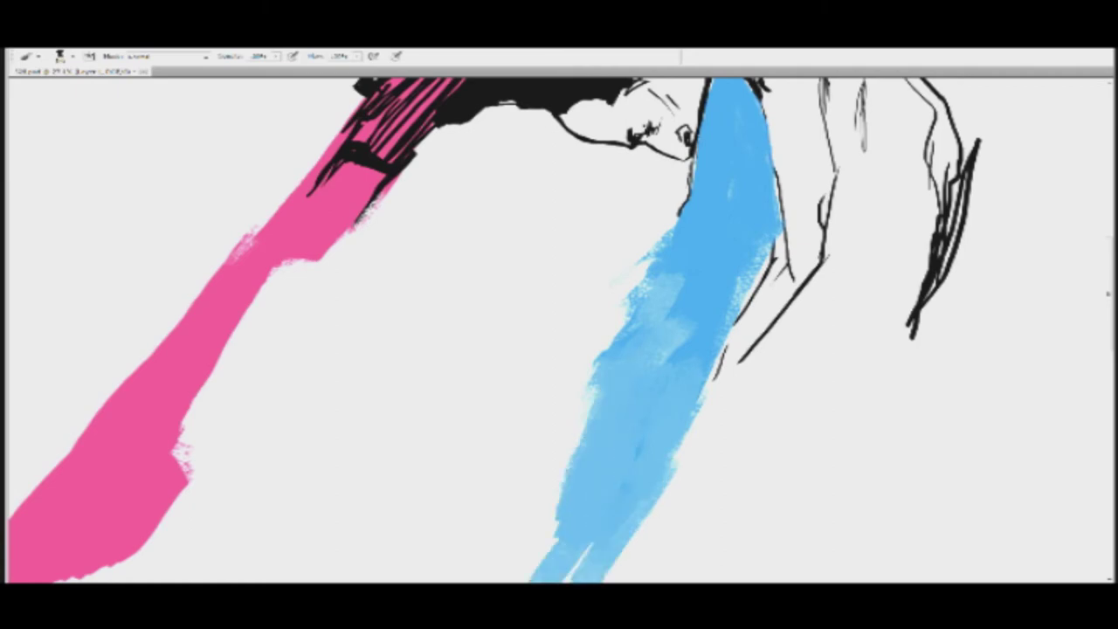
Step: Brush a light blue branch from the lower band along the underside of the forearm and up past the elbow
left_click_drag(634, 409, 651, 368)
left_click_drag(659, 467, 756, 345)
left_click_drag(699, 437, 837, 287)
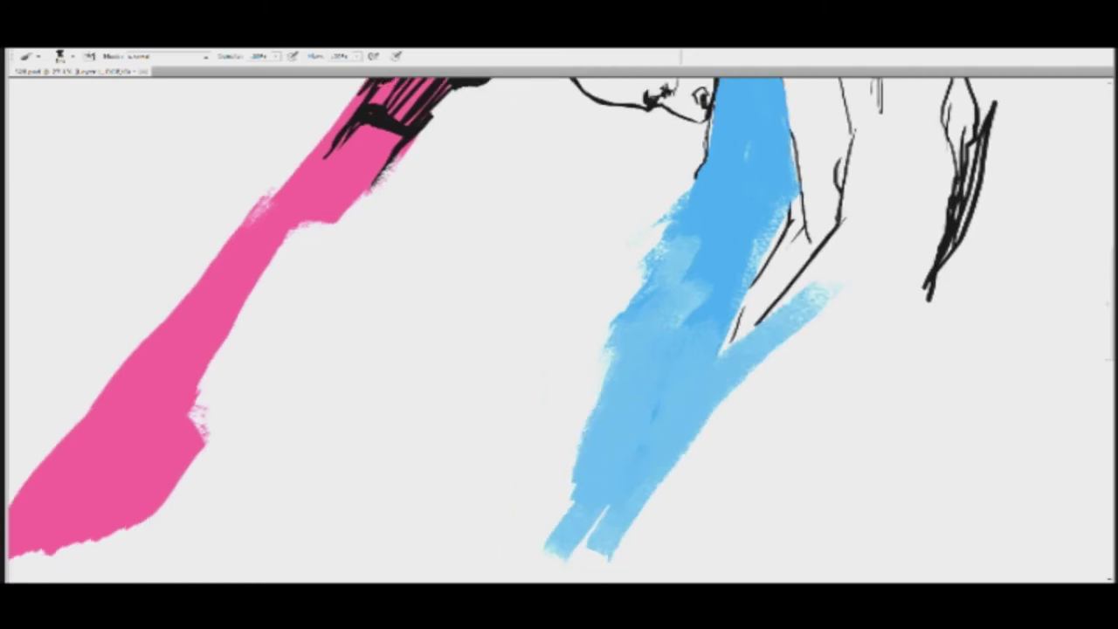
mouse_move(760, 363)
left_mouse_down()
mouse_move(843, 283)
mouse_move(723, 341)
mouse_move(669, 384)
mouse_move(730, 328)
left_mouse_up()
left_click_drag(631, 463, 744, 321)
left_click_drag(668, 428, 762, 289)
left_click_drag(730, 349, 756, 227)
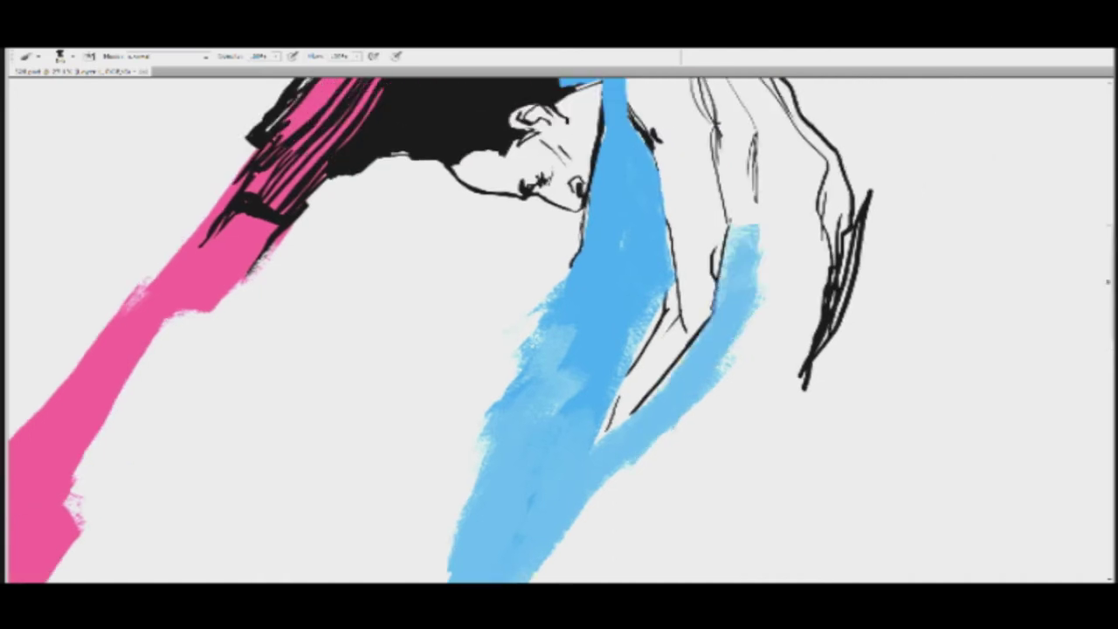
Step: Widen the light blue branch across the lower torso to the back outline and pull a prong downward
left_click_drag(751, 284, 760, 213)
left_click_drag(742, 360, 770, 226)
left_click_drag(758, 337, 785, 194)
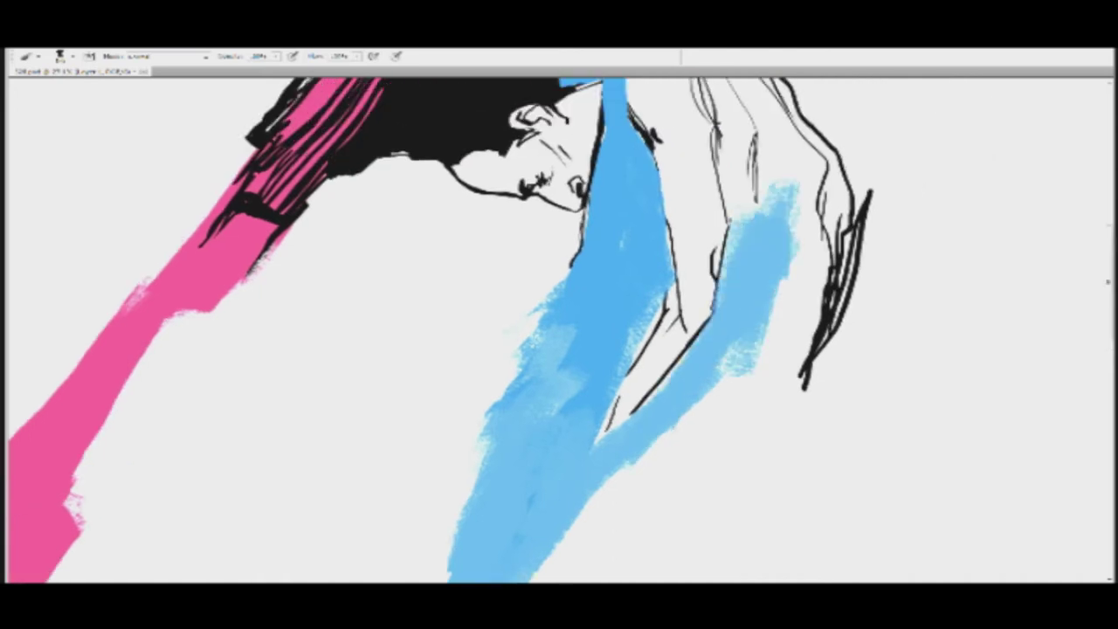
left_click_drag(773, 283, 795, 197)
left_click_drag(790, 358, 817, 205)
left_click_drag(804, 284, 751, 433)
left_click_drag(786, 376, 821, 293)
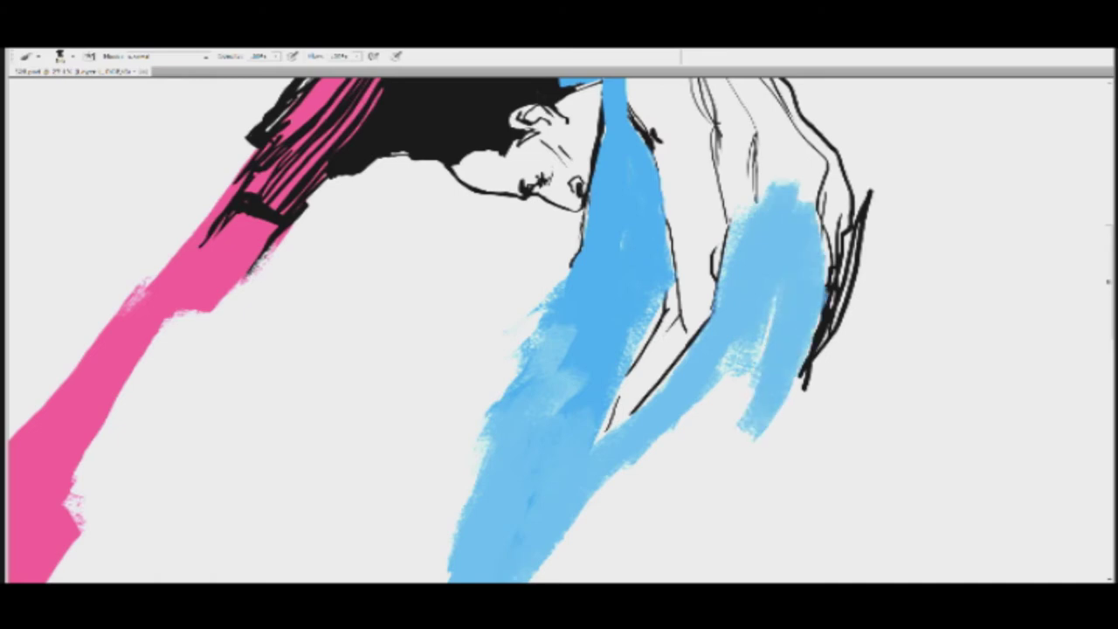
Step: Shape the end of the blue prong and erase the pointed black strokes sticking out beyond the back outline
left_click_drag(795, 374, 762, 437)
left_click_drag(822, 347, 806, 388)
left_click_drag(849, 302, 806, 386)
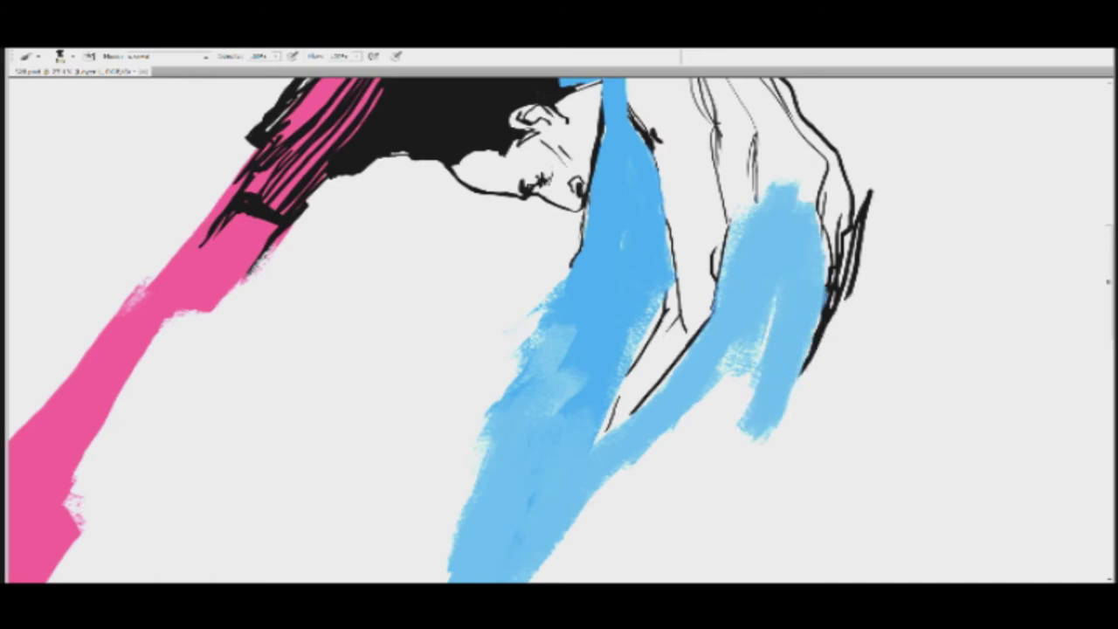
left_click_drag(862, 258, 835, 320)
left_click_drag(872, 191, 856, 248)
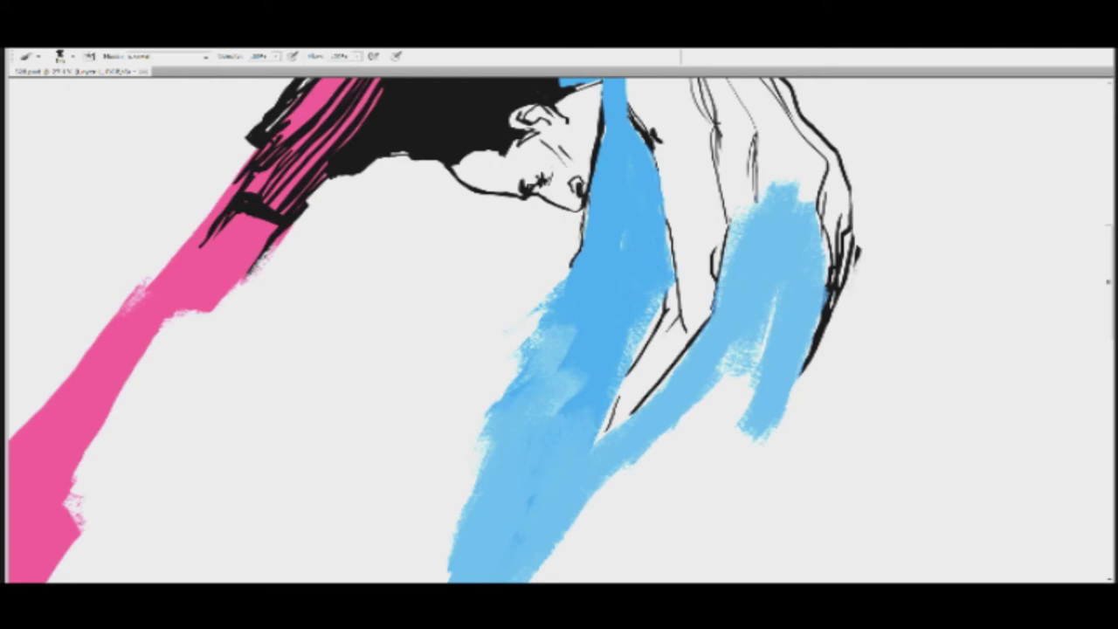
Step: Erase the thin construction lines on the torso and open a gap in the shoulder outline above them
mouse_move(698, 192)
left_mouse_down()
mouse_move(683, 275)
mouse_move(687, 347)
mouse_move(709, 208)
mouse_move(730, 212)
mouse_move(695, 241)
left_mouse_up()
left_click_drag(718, 235, 745, 288)
mouse_move(739, 215)
left_mouse_down()
mouse_move(759, 248)
mouse_move(702, 259)
left_mouse_up()
left_click_drag(682, 201, 684, 227)
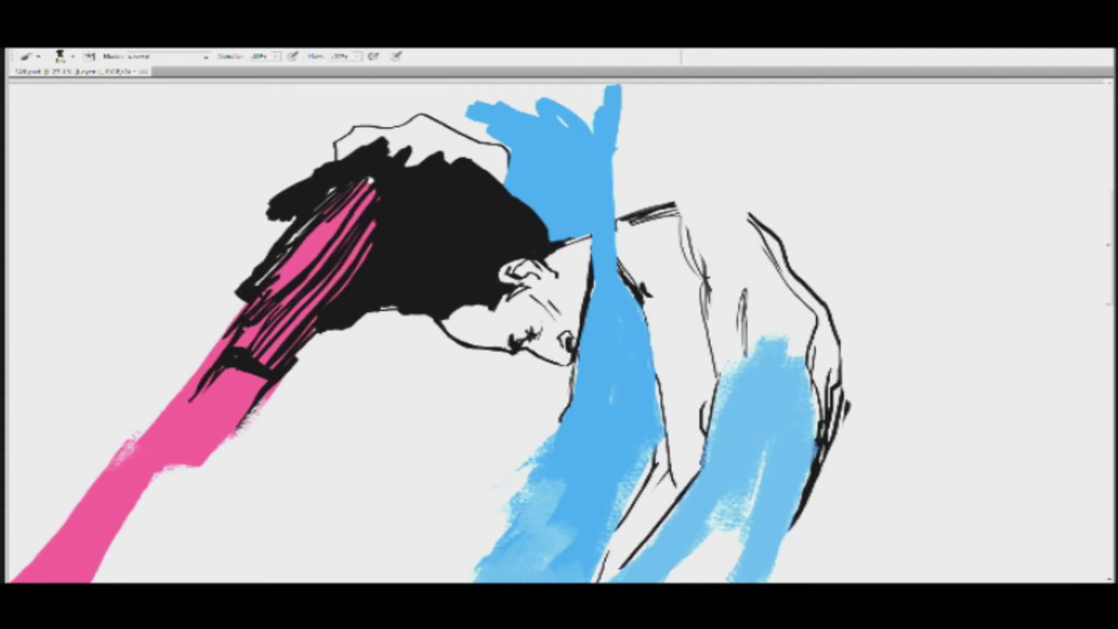
Step: With a different brush preset, ink a pointed, tapering form off the hair's outer end and fill it with curved black stripes
left_click(70, 56)
left_click(55, 134)
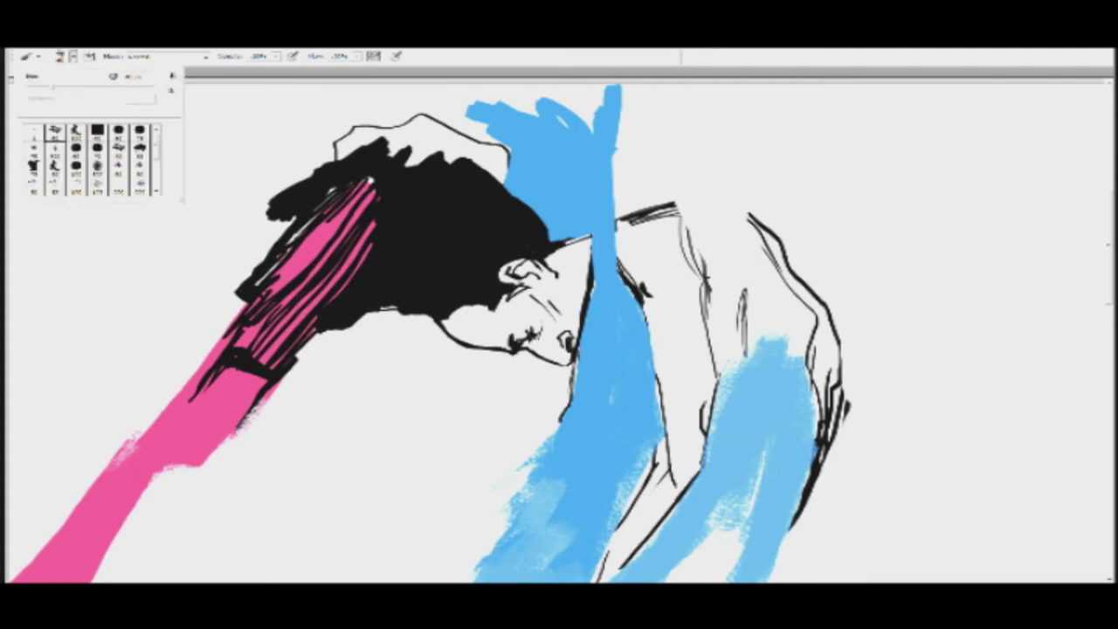
key("Return")
mouse_move(373, 175)
left_mouse_down()
mouse_move(324, 237)
mouse_move(256, 225)
mouse_move(184, 233)
mouse_move(182, 248)
mouse_move(211, 206)
mouse_move(336, 160)
mouse_move(260, 202)
mouse_move(265, 219)
left_mouse_up()
key("ctrl+z")
key("ctrl+z")
key("ctrl+z")
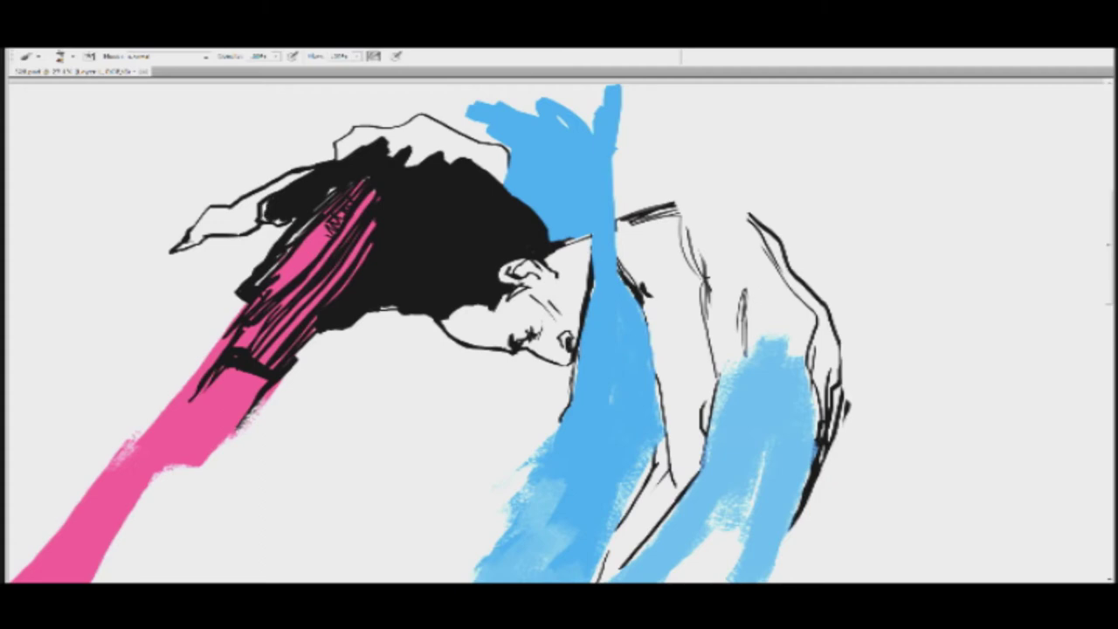
mouse_move(302, 175)
left_mouse_down()
mouse_move(257, 199)
mouse_move(244, 230)
mouse_move(248, 204)
mouse_move(278, 183)
mouse_move(257, 194)
mouse_move(232, 227)
left_mouse_up()
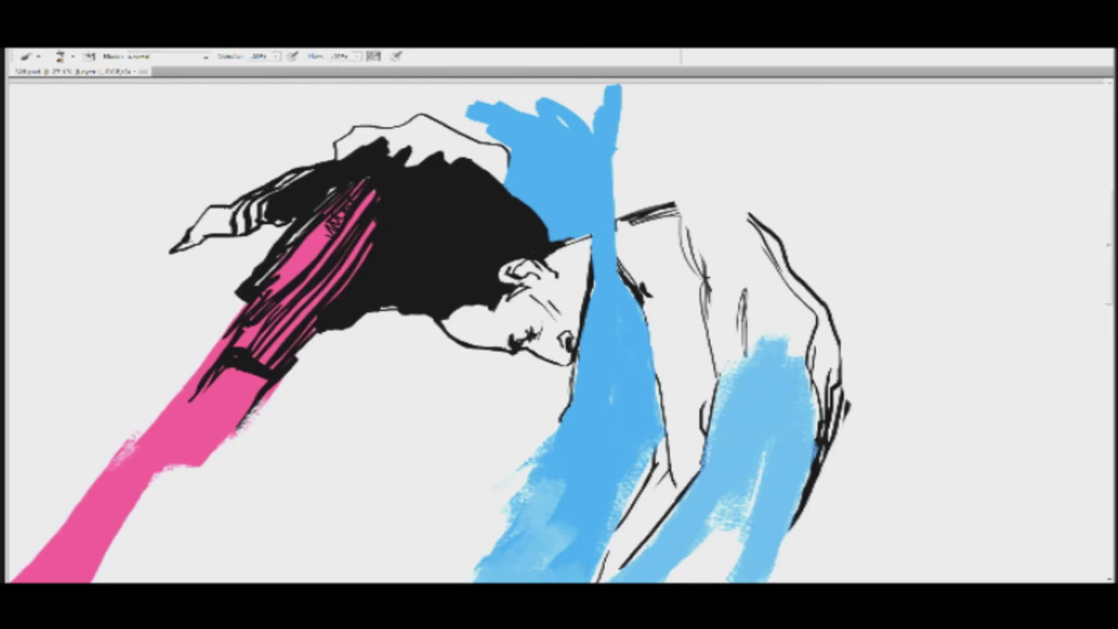
mouse_move(230, 207)
left_mouse_down()
mouse_move(217, 233)
mouse_move(235, 206)
mouse_move(198, 241)
mouse_move(204, 220)
mouse_move(192, 243)
left_mouse_up()
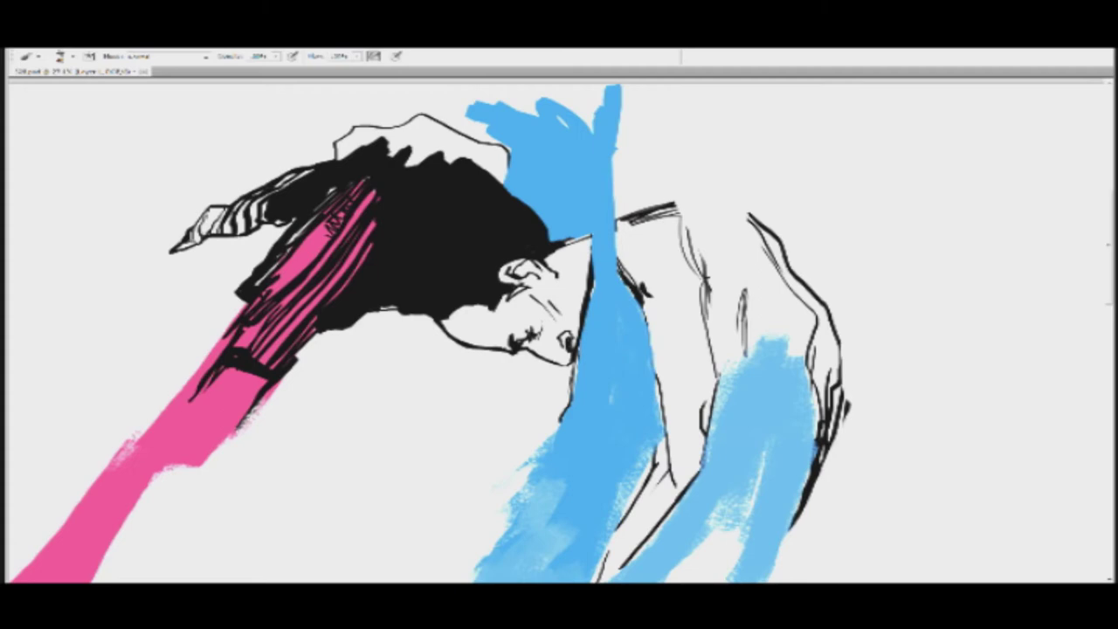
Step: Draw a round lens outline around the eye, then ink scribbled hatching at the temple and a small loop behind the ear
mouse_move(487, 351)
left_mouse_down()
mouse_move(491, 364)
mouse_move(537, 368)
mouse_move(549, 323)
mouse_move(519, 320)
mouse_move(487, 349)
left_mouse_up()
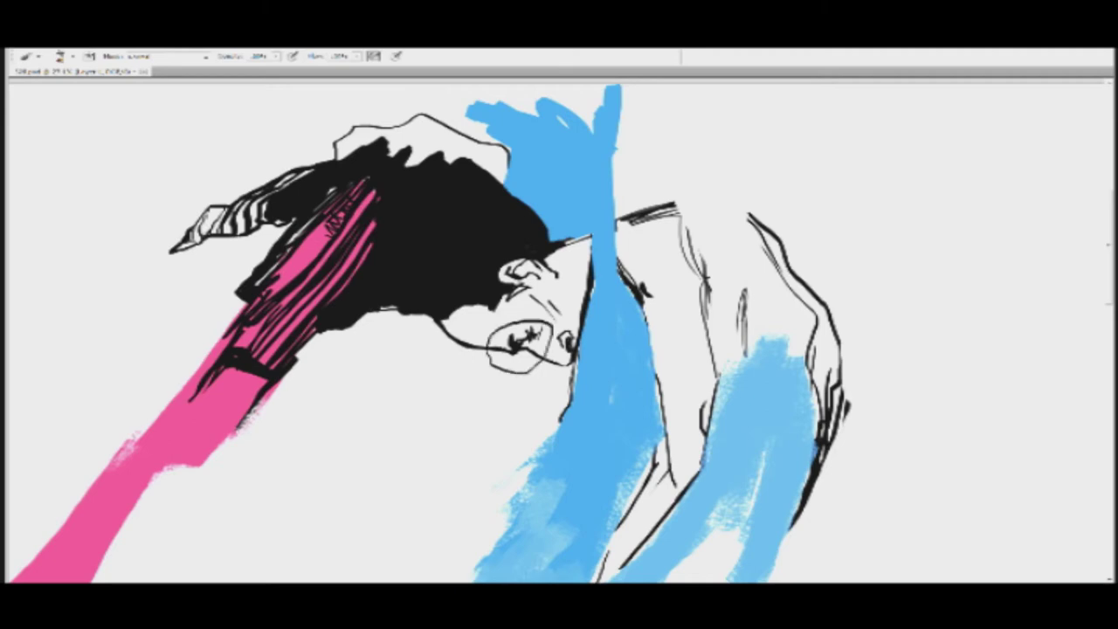
key("r")
mouse_move(594, 214)
left_mouse_down()
mouse_move(680, 329)
mouse_move(643, 404)
left_mouse_up()
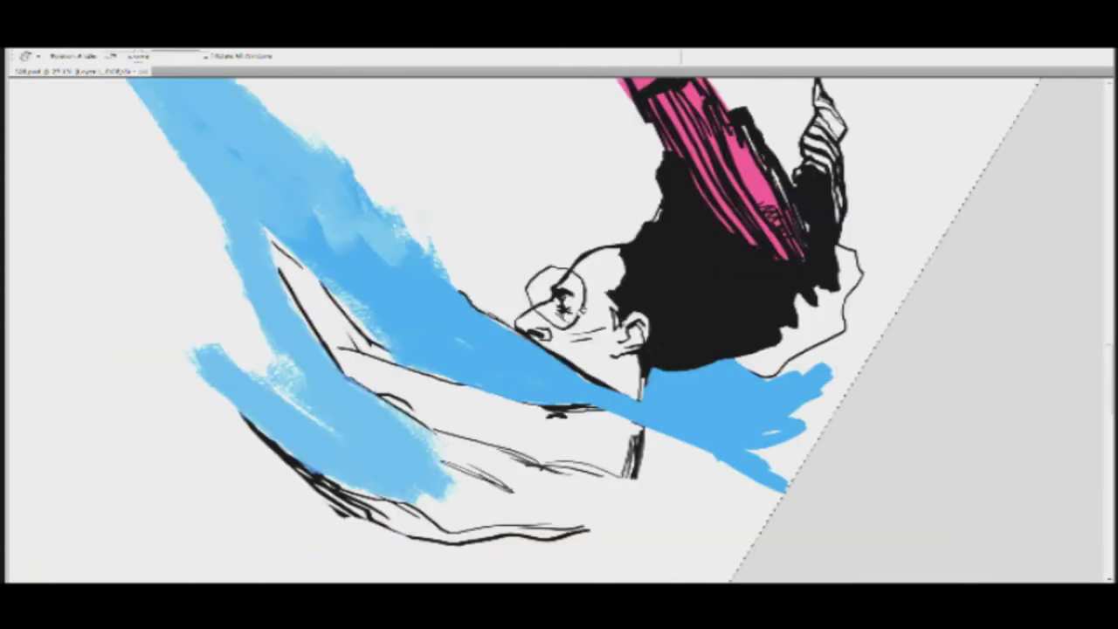
key("b")
mouse_move(586, 307)
left_mouse_down()
mouse_move(584, 322)
mouse_move(594, 302)
mouse_move(600, 323)
left_mouse_up()
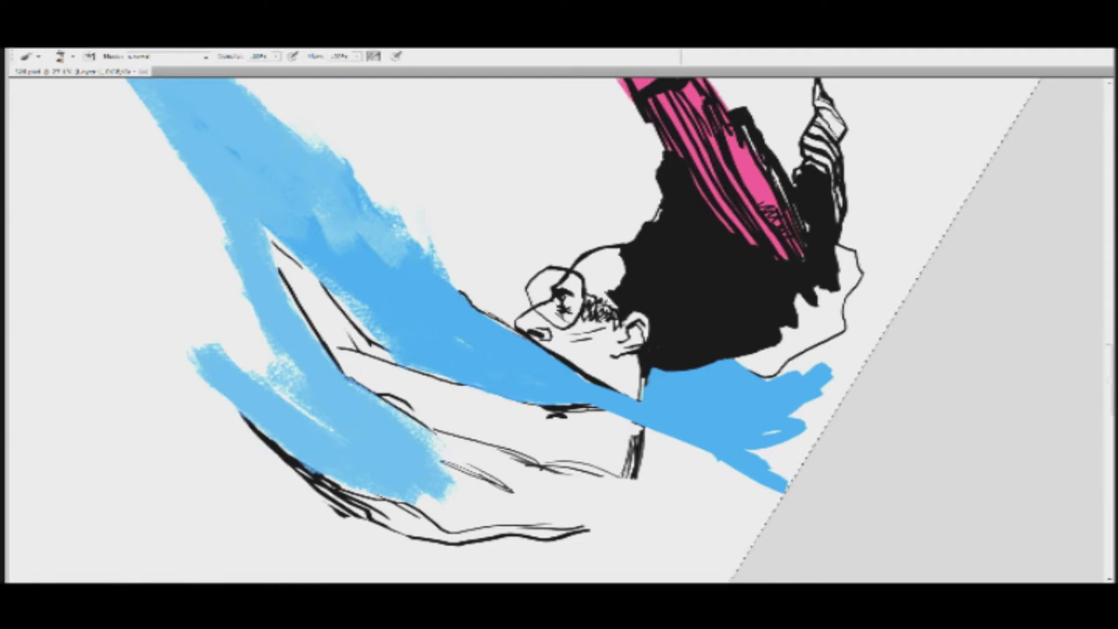
mouse_move(648, 332)
left_mouse_down()
mouse_move(666, 356)
mouse_move(651, 357)
left_mouse_up()
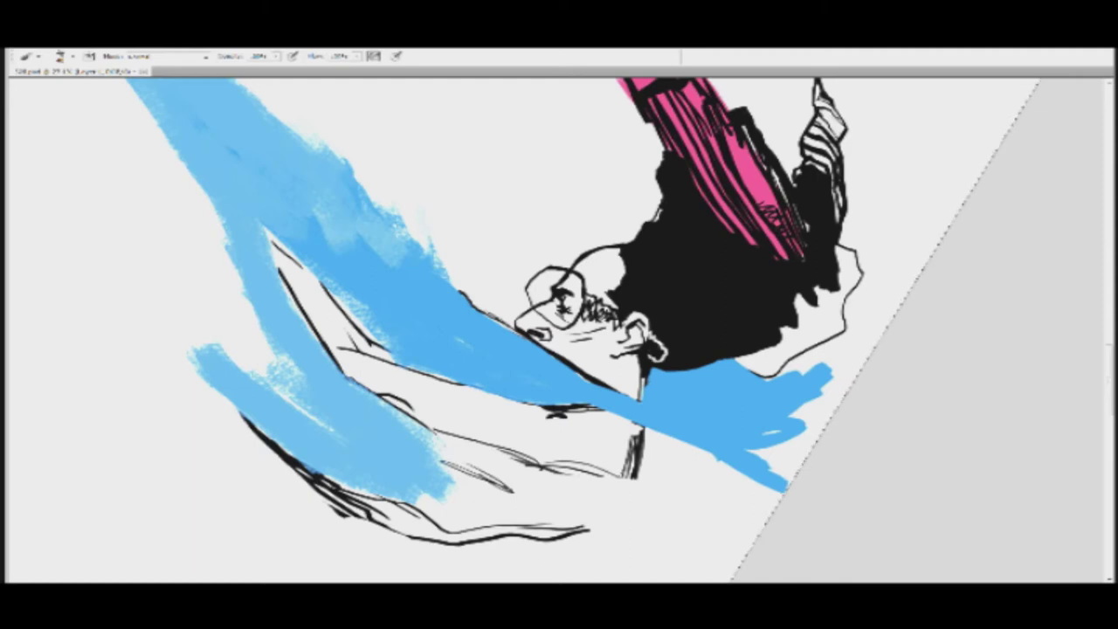
Step: Sample the band's blue and draw thin contour lines along the cheek and in repeated arcs around the ear into the hair
left_click_drag(680, 307, 699, 258)
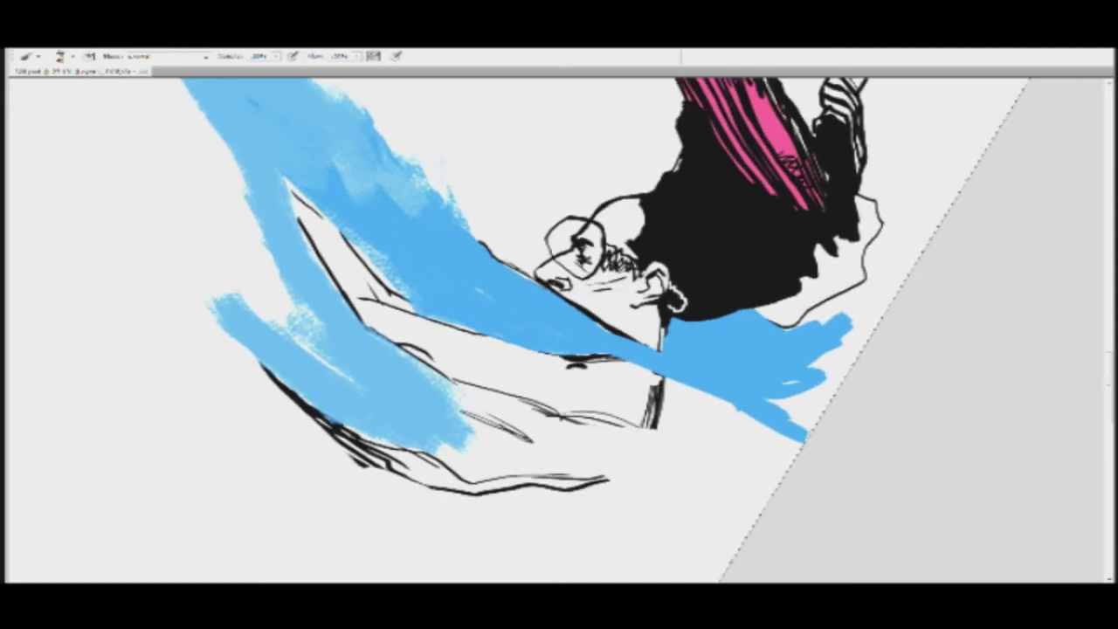
mouse_move(682, 302)
left_mouse_down()
mouse_move(670, 311)
mouse_move(669, 282)
mouse_move(669, 312)
mouse_move(671, 265)
mouse_move(647, 261)
mouse_move(593, 287)
mouse_move(550, 288)
mouse_move(623, 289)
left_mouse_up()
left_click(680, 323, "alt")
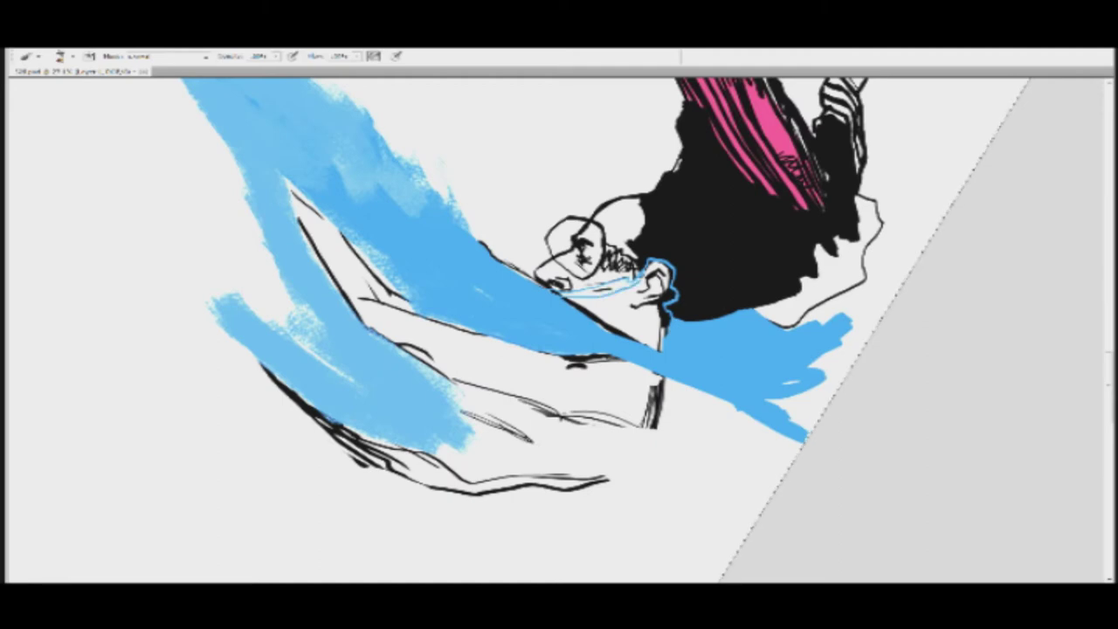
left_click(684, 304)
mouse_move(687, 308)
left_mouse_down()
mouse_move(680, 269)
mouse_move(637, 258)
left_mouse_up()
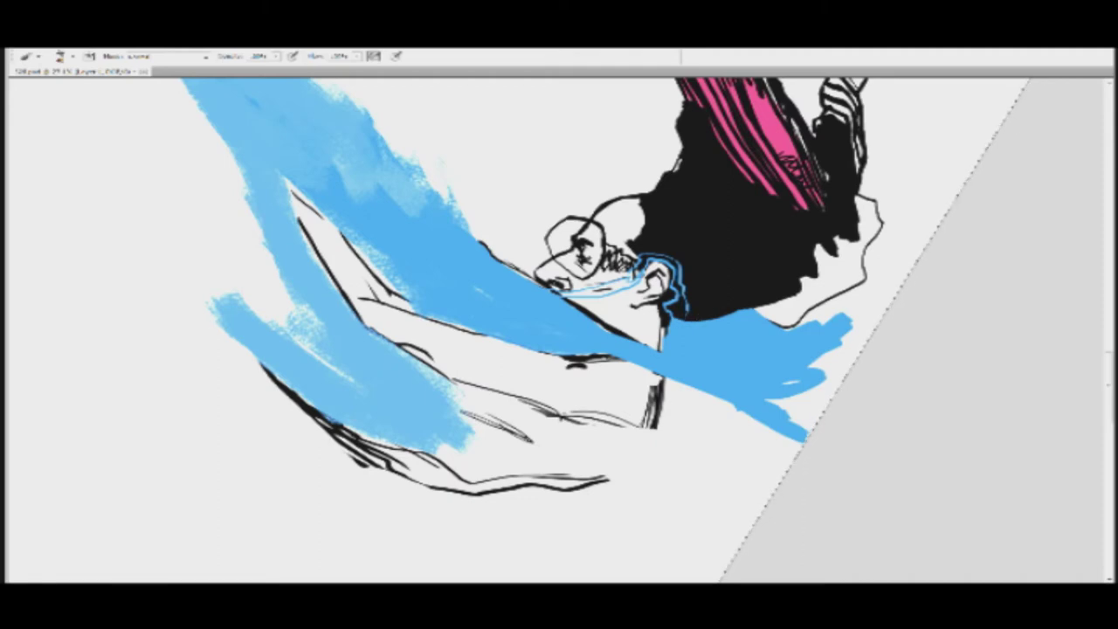
mouse_move(688, 313)
left_mouse_down()
mouse_move(685, 258)
mouse_move(632, 250)
left_mouse_up()
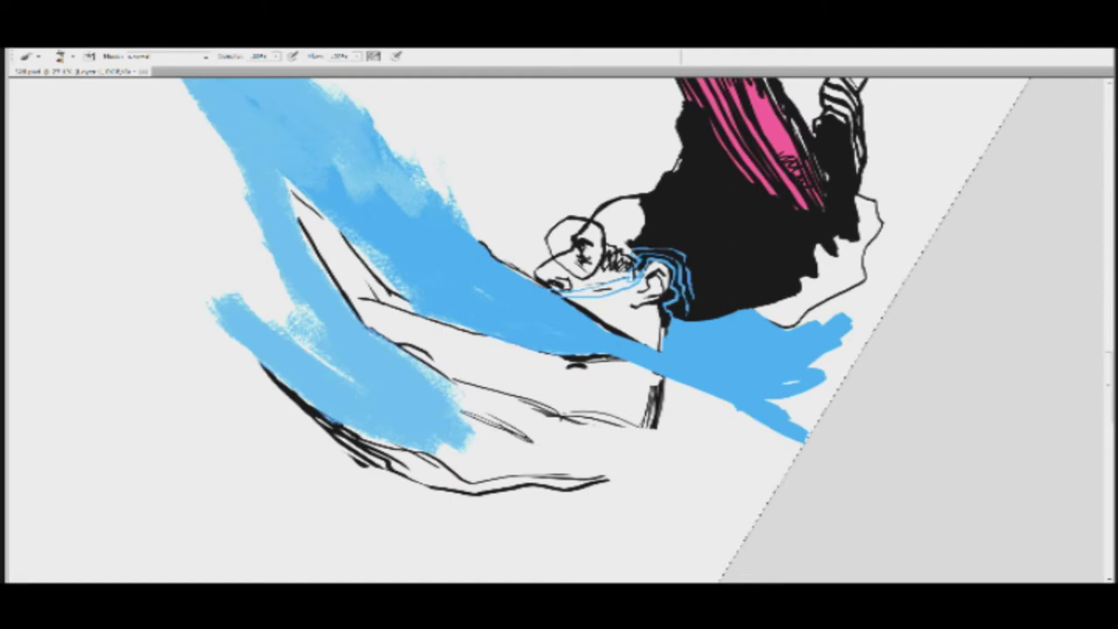
key("Escape")
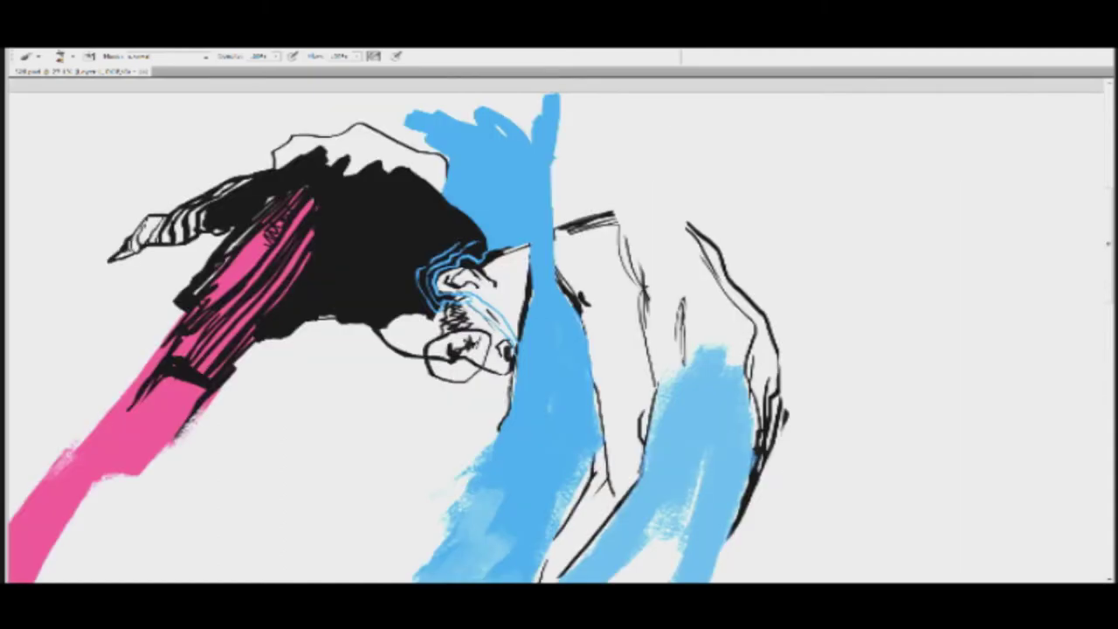
left_click_drag(556, 288, 685, 206)
key("z")
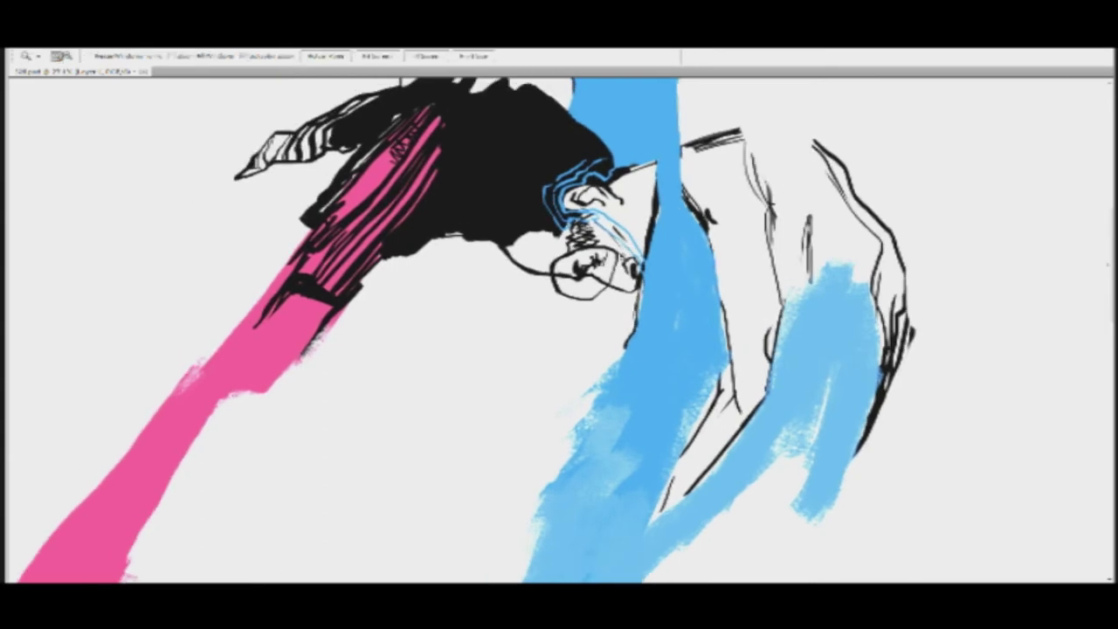
Step: Erase the part of the round lens outline that extends beyond the face profile, keeping the half around the eye
key("r")
key("z")
mouse_move(603, 272)
left_mouse_down()
mouse_move(681, 228)
mouse_move(841, 305)
mouse_move(743, 511)
mouse_move(758, 447)
left_mouse_up()
key("r")
key("b")
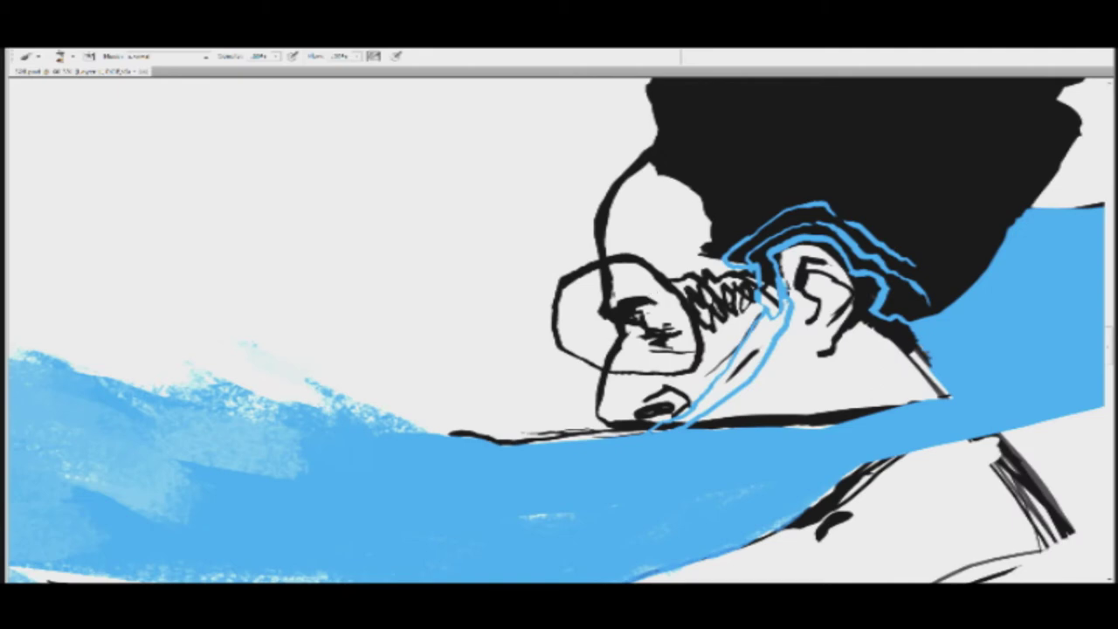
left_click_drag(655, 305, 588, 205)
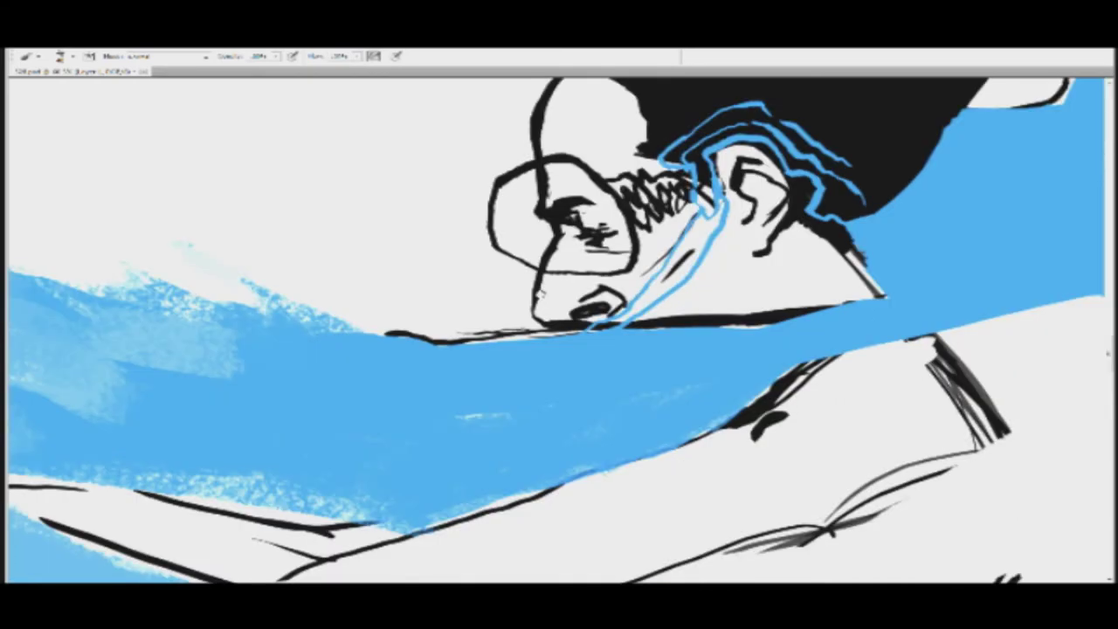
left_click_drag(541, 294, 584, 215)
left_click_drag(455, 206, 483, 196)
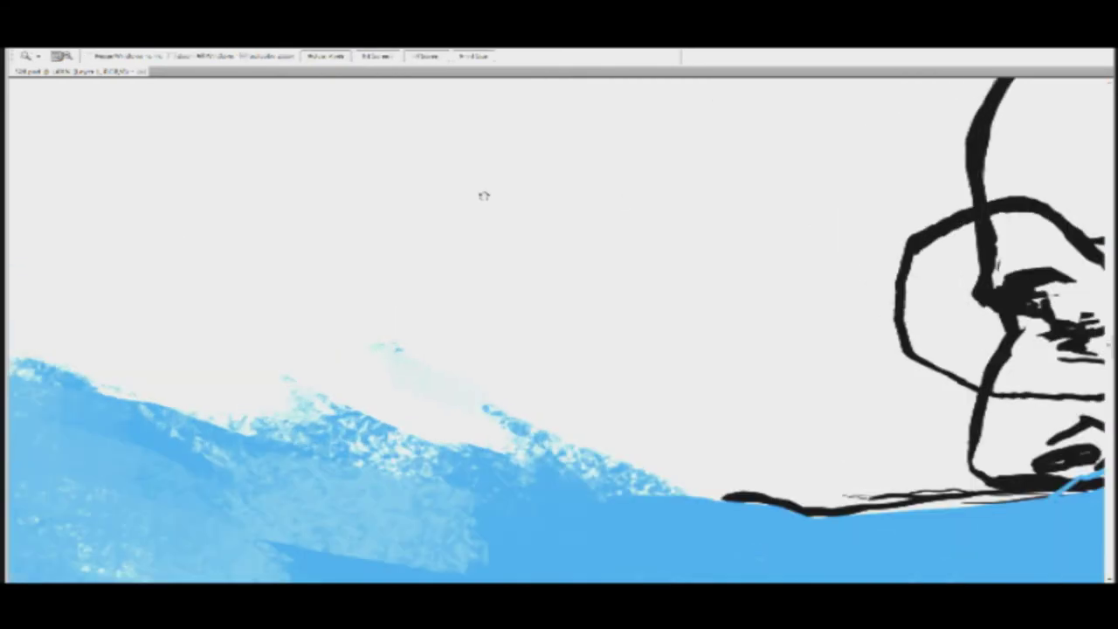
left_click_drag(795, 278, 348, 171)
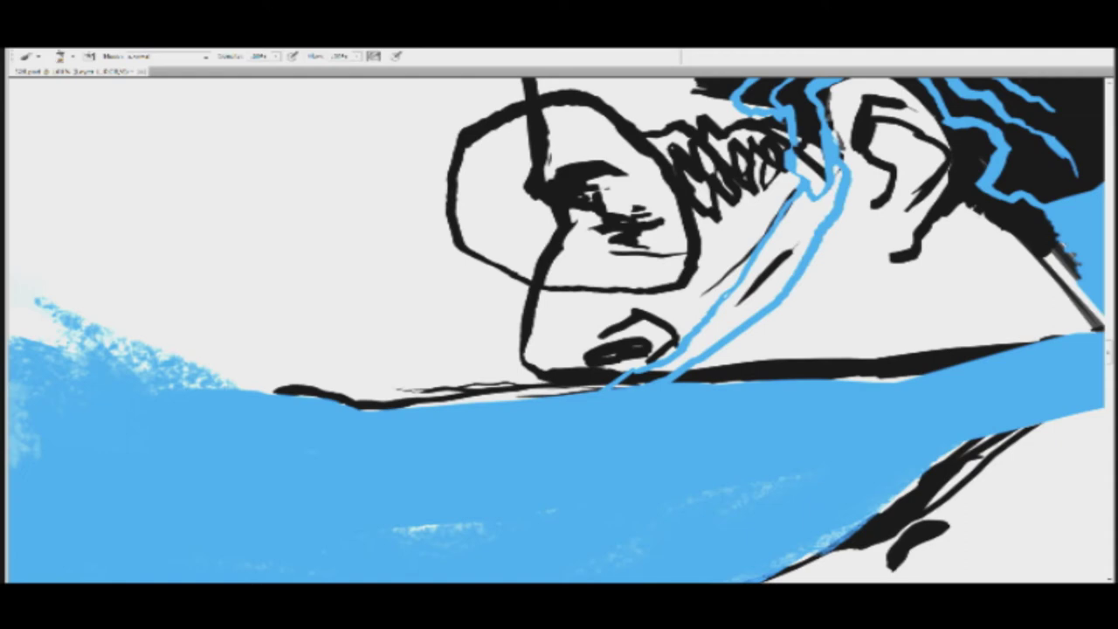
mouse_move(538, 285)
left_mouse_down()
mouse_move(654, 292)
mouse_move(606, 297)
left_mouse_up()
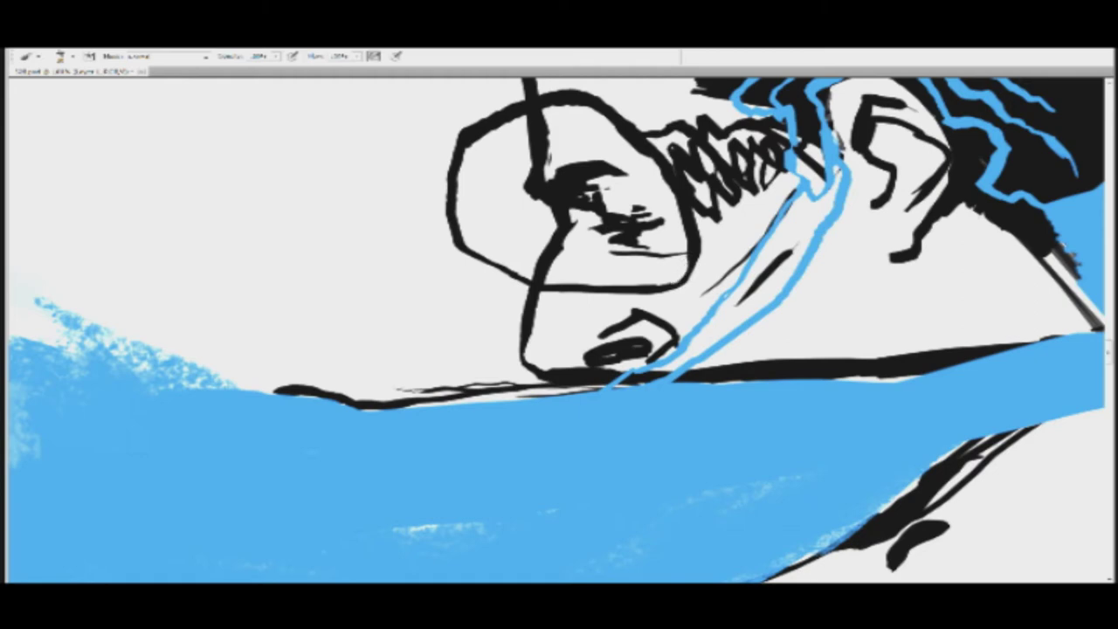
left_click_drag(474, 204, 438, 338)
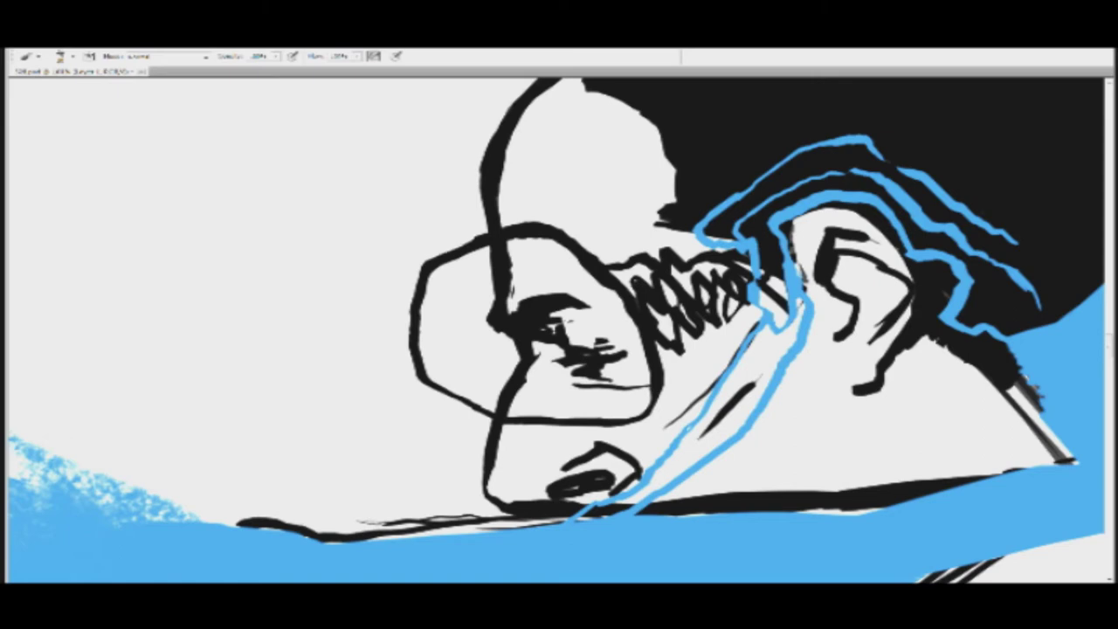
mouse_move(484, 232)
left_mouse_down()
mouse_move(447, 257)
mouse_move(414, 309)
left_mouse_up()
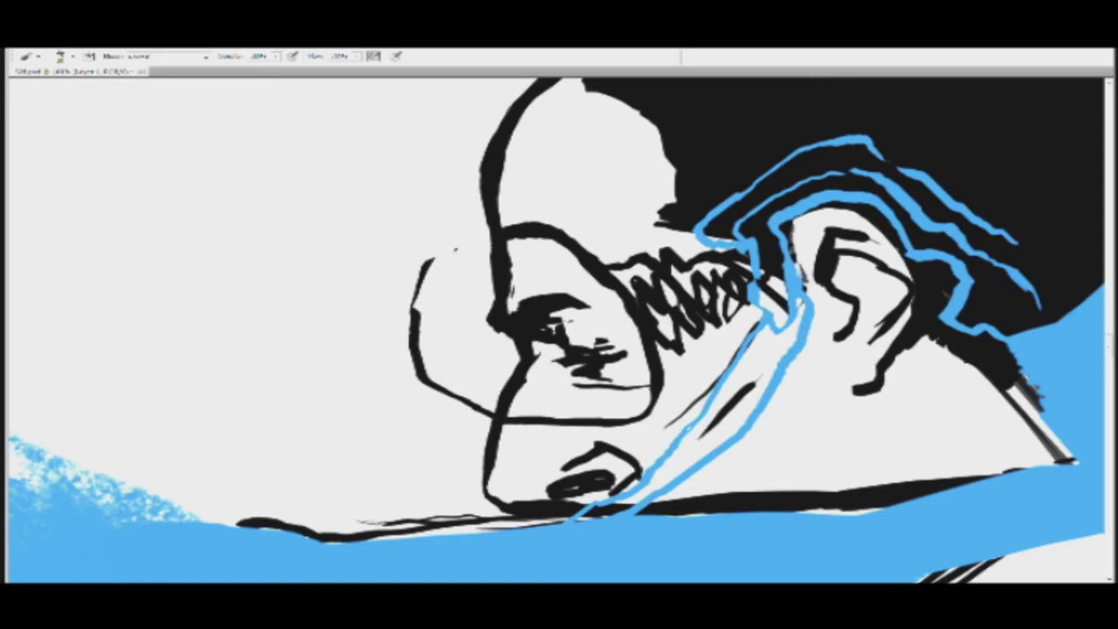
mouse_move(434, 259)
left_mouse_down()
mouse_move(419, 376)
mouse_move(494, 417)
left_mouse_up()
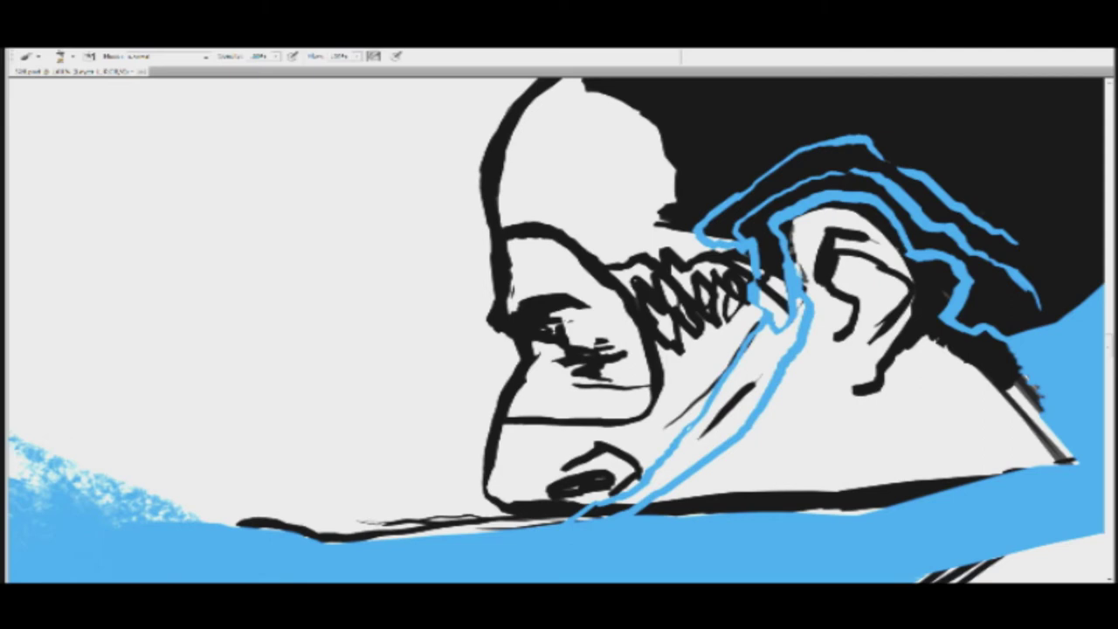
Step: Ink a thin far-lens contour just outside the profile, from a small bump at the brow to the lens's lower edge
left_click_drag(519, 330, 505, 241)
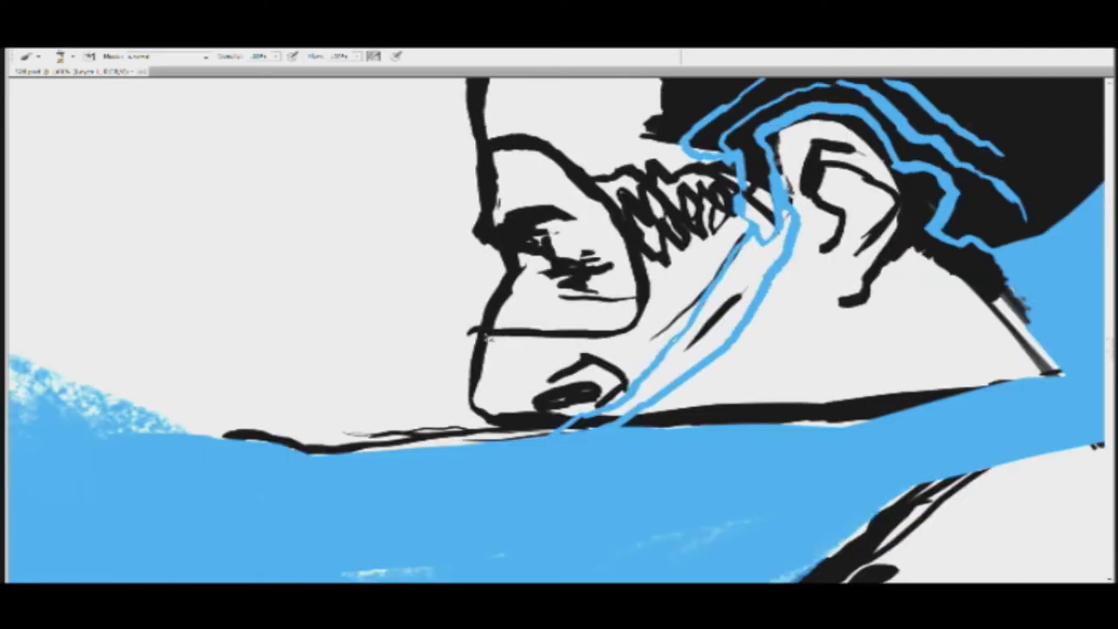
left_click_drag(469, 335, 491, 297)
mouse_move(477, 311)
left_mouse_down()
mouse_move(503, 266)
mouse_move(464, 236)
mouse_move(477, 215)
mouse_move(464, 240)
mouse_move(483, 246)
left_mouse_up()
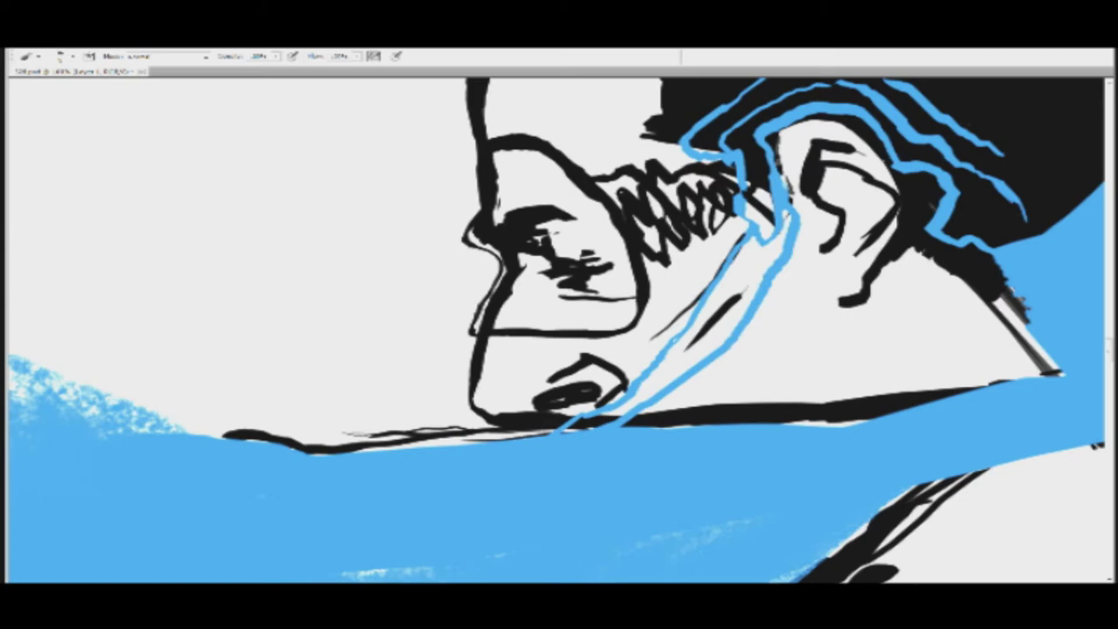
Step: Ink fine hatching between the black spikes on the hair's outer edge and inside the pink band's upper end
key("r")
key("z")
mouse_move(548, 308)
left_mouse_down()
mouse_move(452, 348)
mouse_move(499, 349)
mouse_move(611, 302)
mouse_move(641, 378)
left_mouse_up()
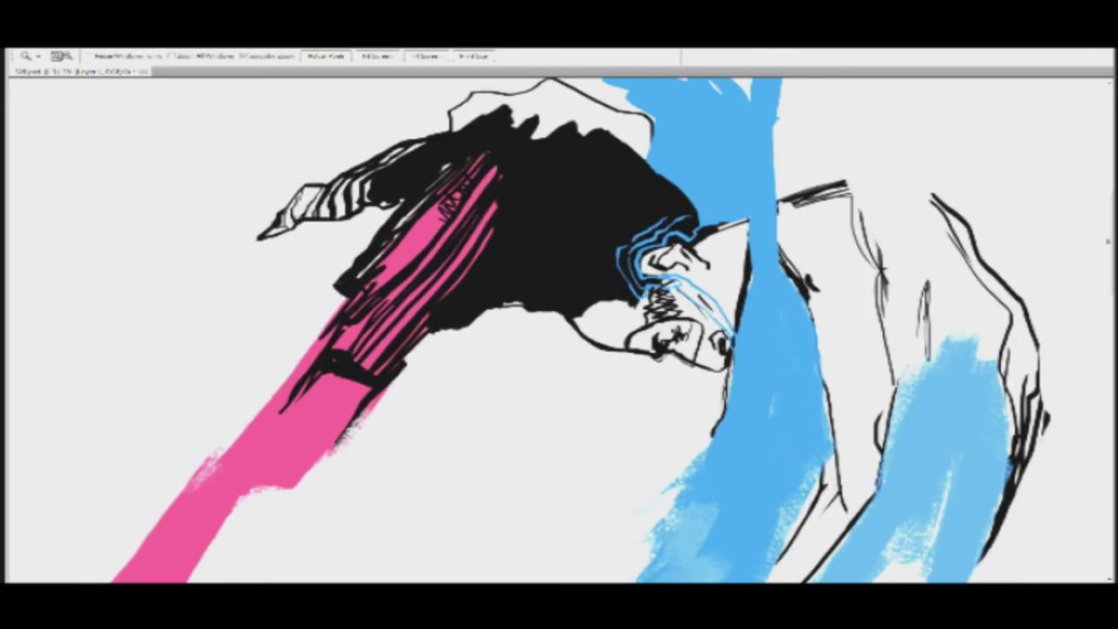
key("b")
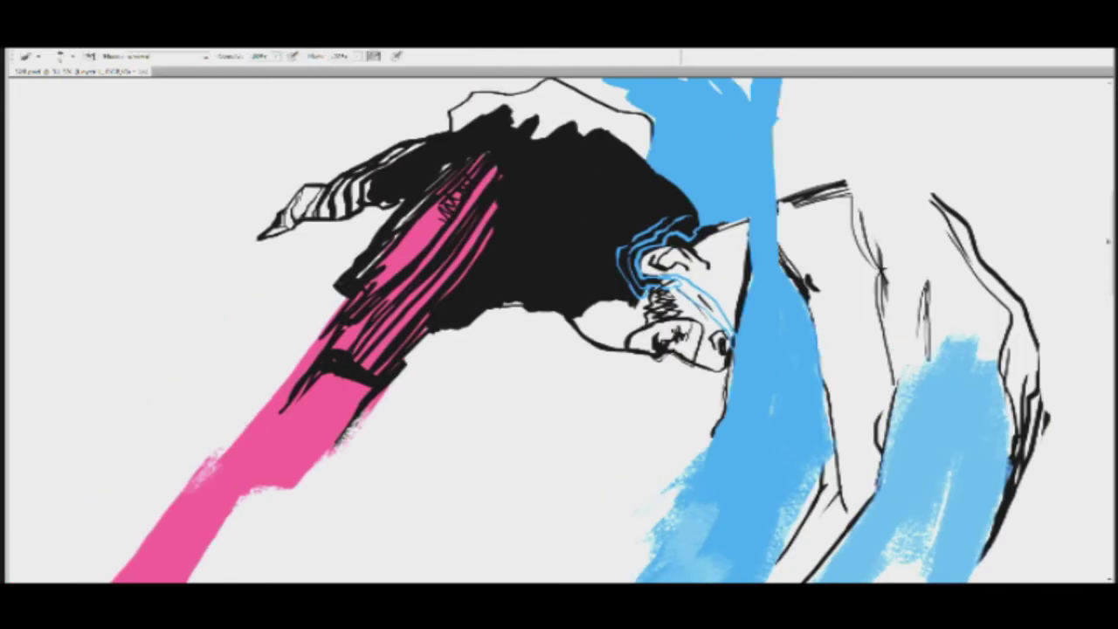
key("bracketright")
key("bracketright")
mouse_move(509, 109)
left_mouse_down()
mouse_move(548, 111)
mouse_move(532, 139)
mouse_move(578, 114)
mouse_move(589, 137)
mouse_move(605, 121)
mouse_move(599, 131)
mouse_move(615, 137)
left_mouse_up()
mouse_move(637, 128)
left_mouse_down()
mouse_move(622, 142)
mouse_move(651, 123)
mouse_move(641, 150)
left_mouse_up()
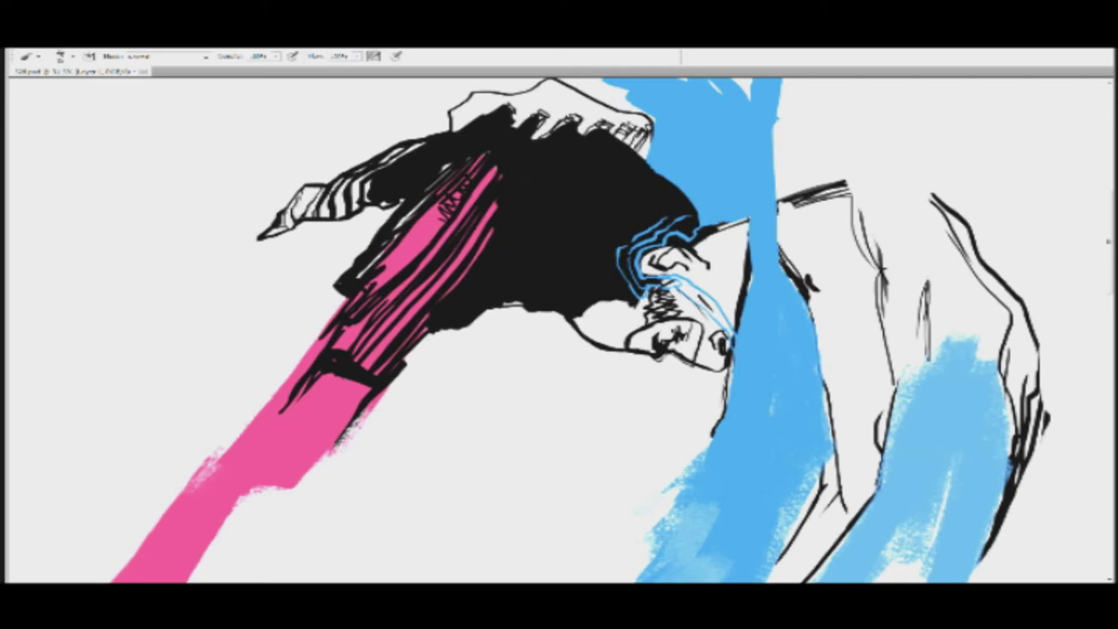
mouse_move(427, 221)
left_mouse_down()
mouse_move(447, 210)
mouse_move(427, 229)
left_mouse_up()
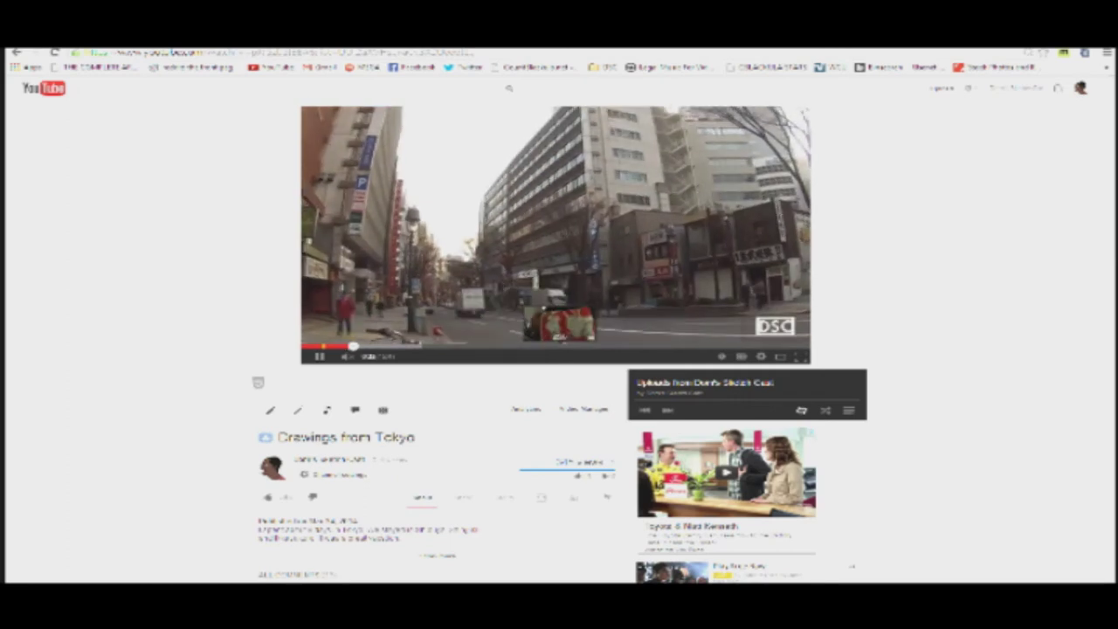
Step: Switch to the YouTube video "Drawings from Tokyo", pause it at the red sketchbook spread and examine the drawings full screen
left_click(557, 346)
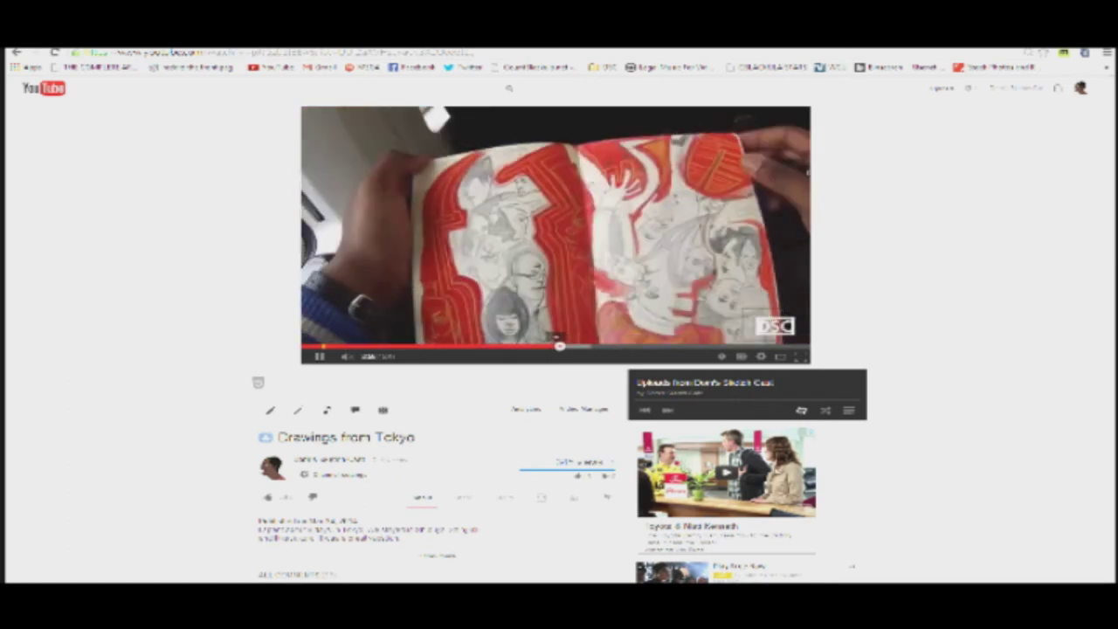
key("space")
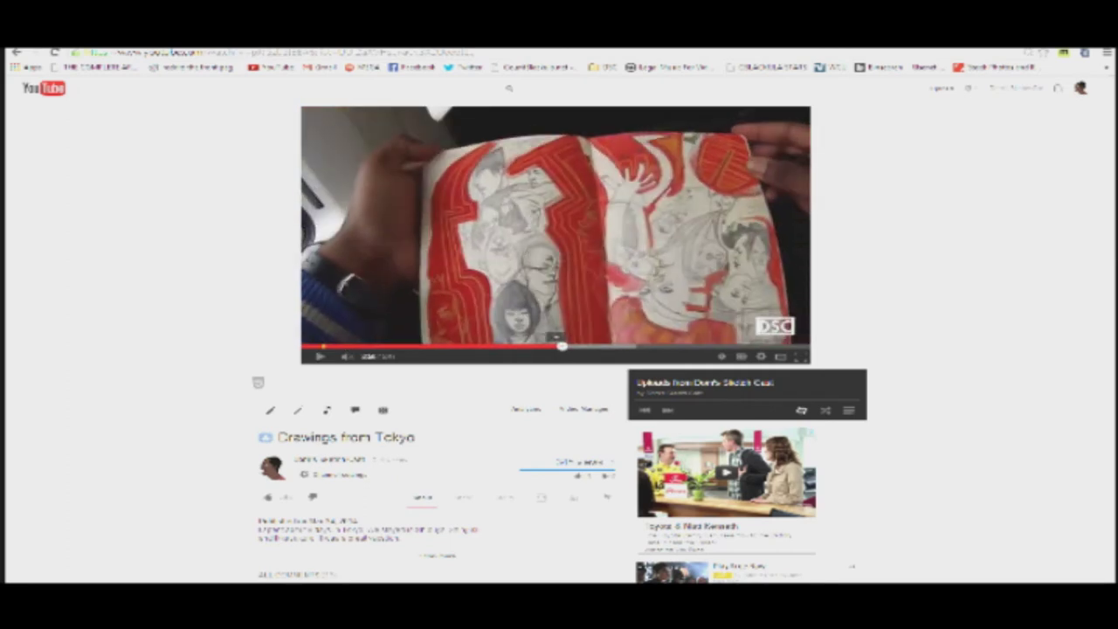
left_click(781, 356)
double_click(381, 199)
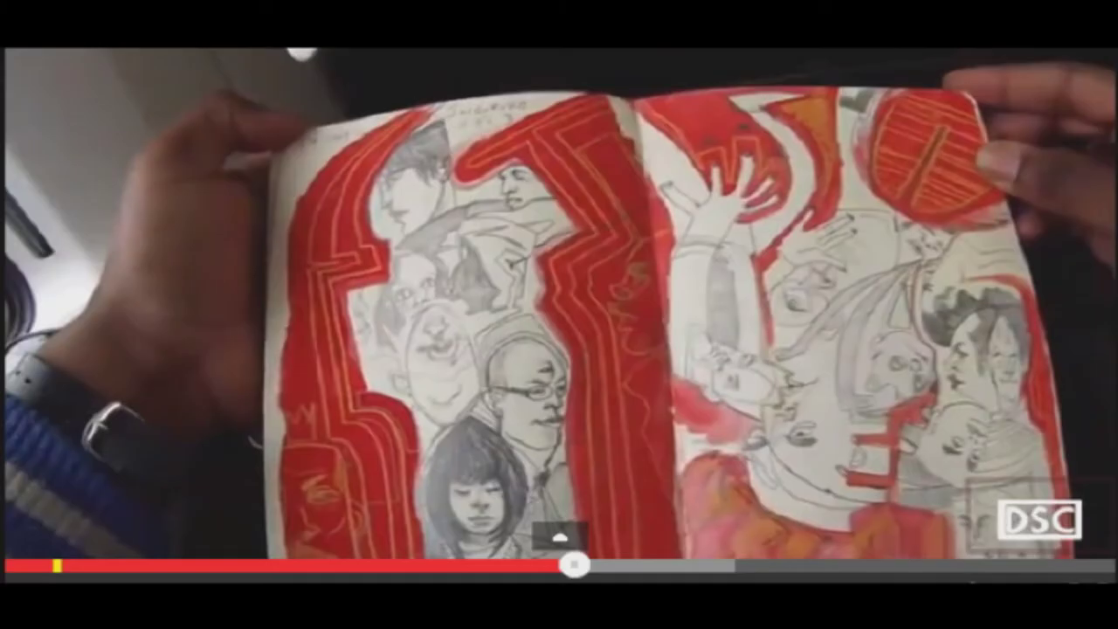
left_click(1044, 611)
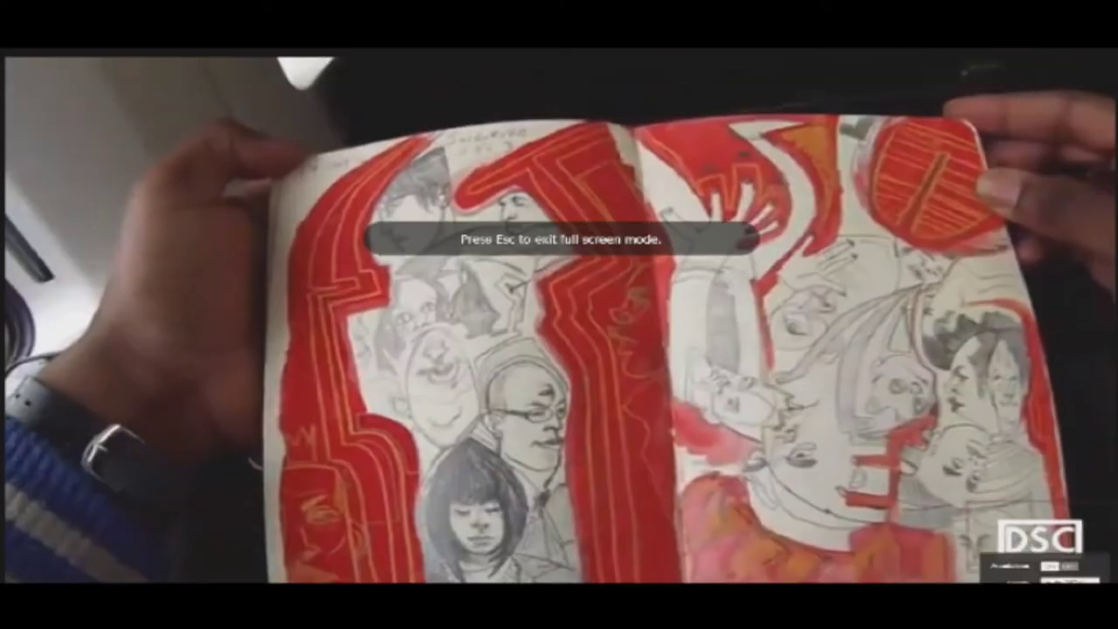
left_click(1070, 584)
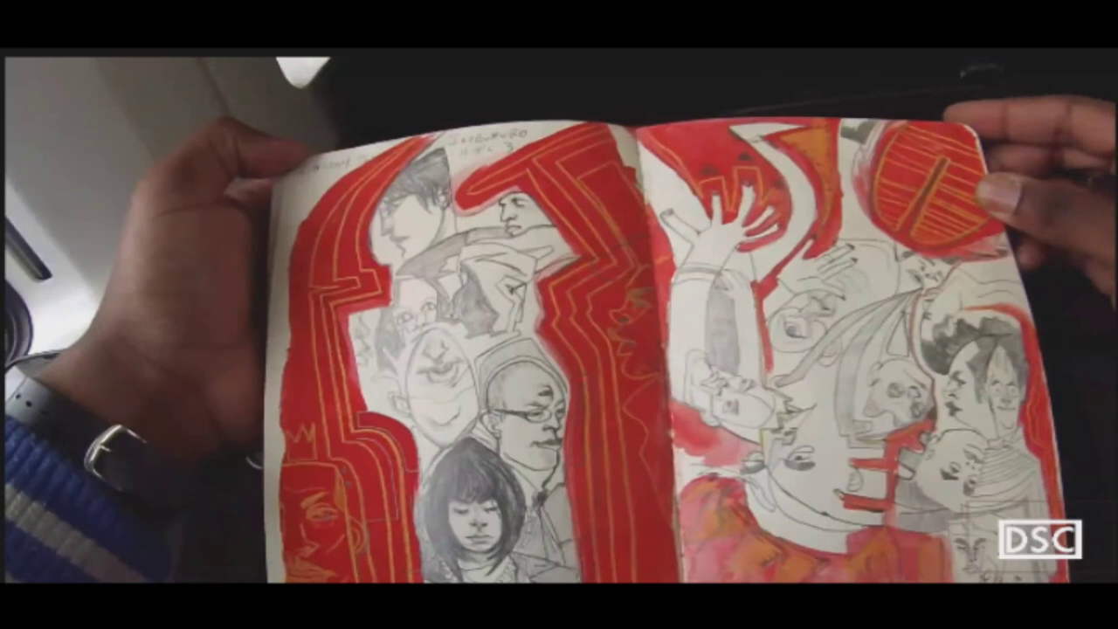
key("Escape")
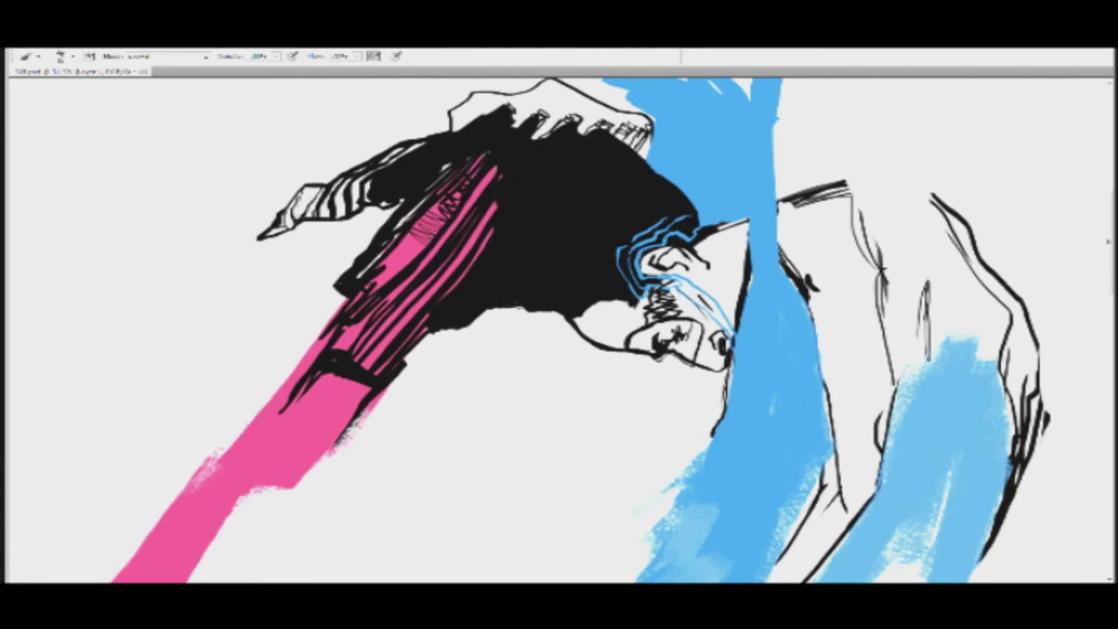
Step: Back in the drawing, ink a short line along the hair's lower edge and shape a blue nose with a dark nostril line
left_click_drag(521, 308, 564, 315)
left_click_drag(629, 354, 371, 305)
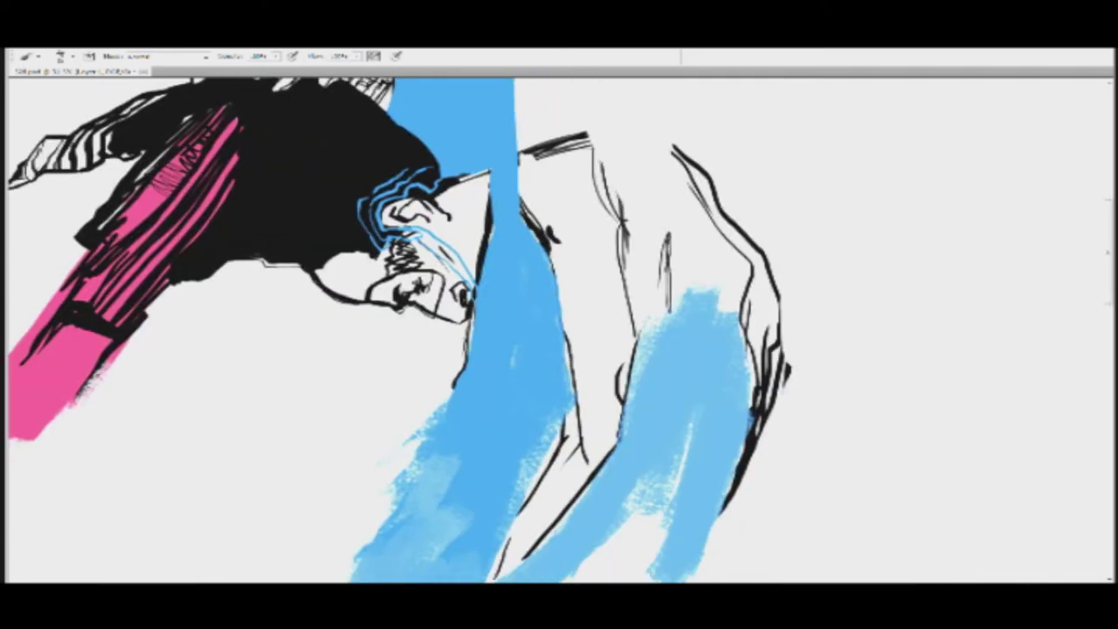
left_click_drag(516, 163, 563, 359)
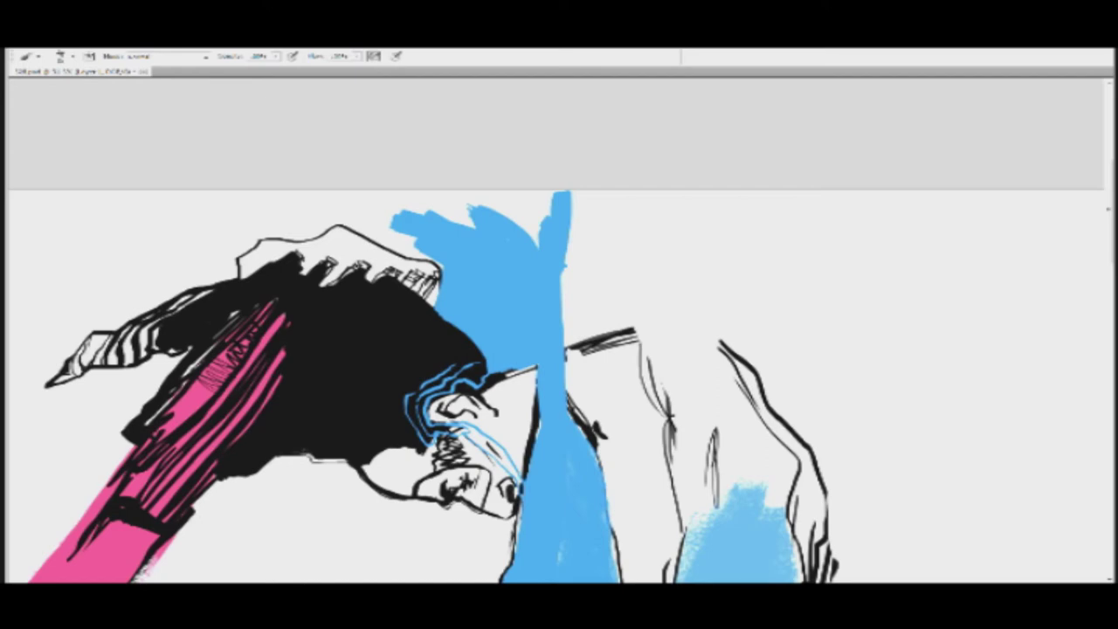
mouse_move(457, 325)
left_mouse_down()
mouse_move(418, 348)
mouse_move(468, 335)
mouse_move(453, 323)
mouse_move(463, 314)
mouse_move(476, 331)
left_mouse_up()
key("ctrl+z")
key("ctrl+z")
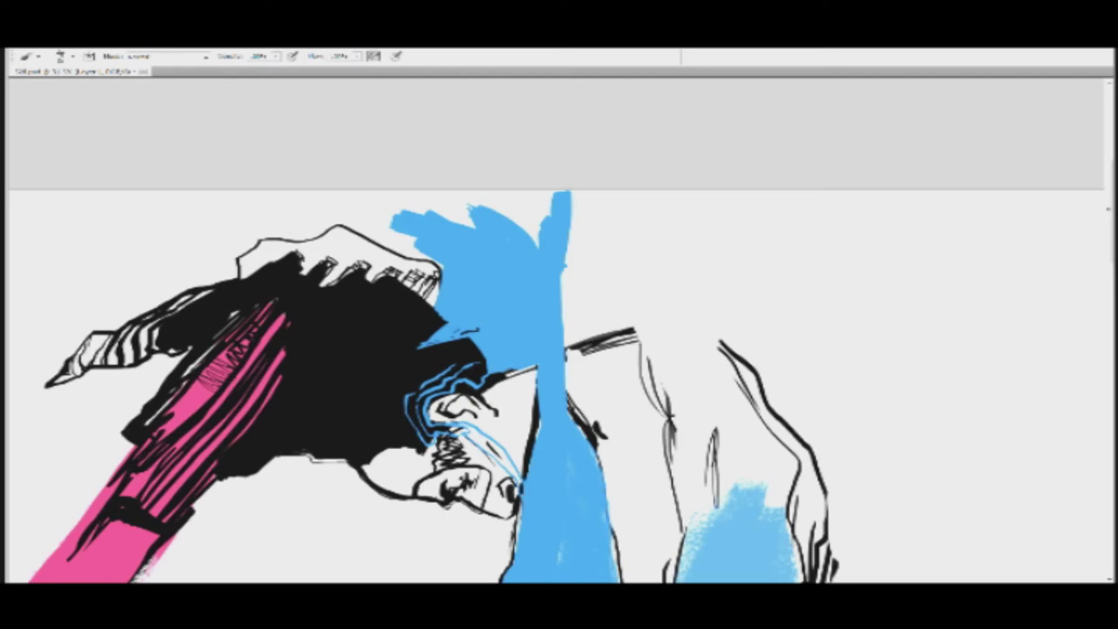
Step: Draw white line features on the upper blue shape: two eyes, an eyebrow, a mouth, and round glasses with a temple arm
left_click_drag(561, 300, 477, 302)
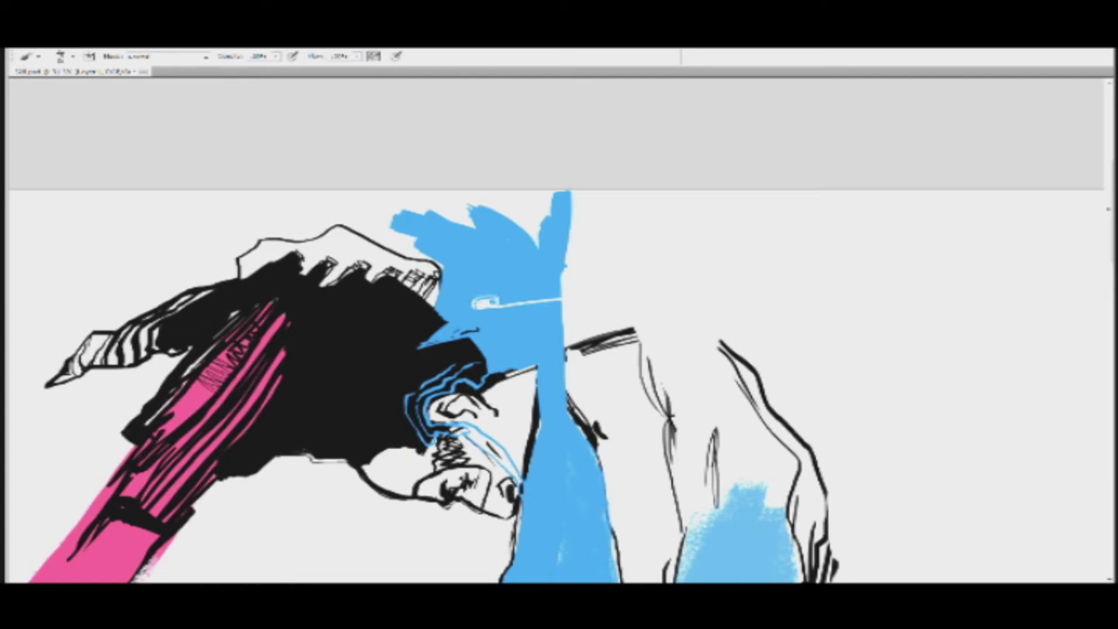
left_click_drag(482, 302, 446, 308)
mouse_move(447, 306)
left_mouse_down()
mouse_move(461, 294)
mouse_move(472, 306)
mouse_move(488, 285)
mouse_move(511, 280)
left_mouse_up()
mouse_move(470, 335)
left_mouse_down()
mouse_move(521, 335)
mouse_move(503, 355)
mouse_move(428, 344)
mouse_move(438, 331)
left_mouse_up()
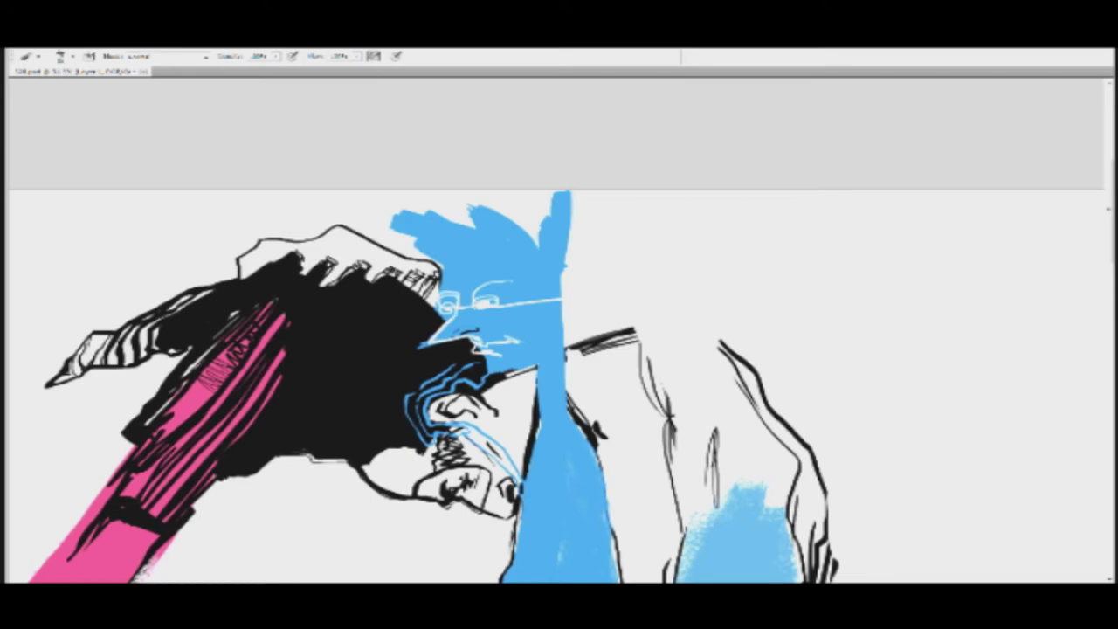
mouse_move(468, 296)
left_mouse_down()
mouse_move(505, 290)
mouse_move(516, 311)
mouse_move(477, 317)
mouse_move(468, 304)
mouse_move(503, 292)
left_mouse_up()
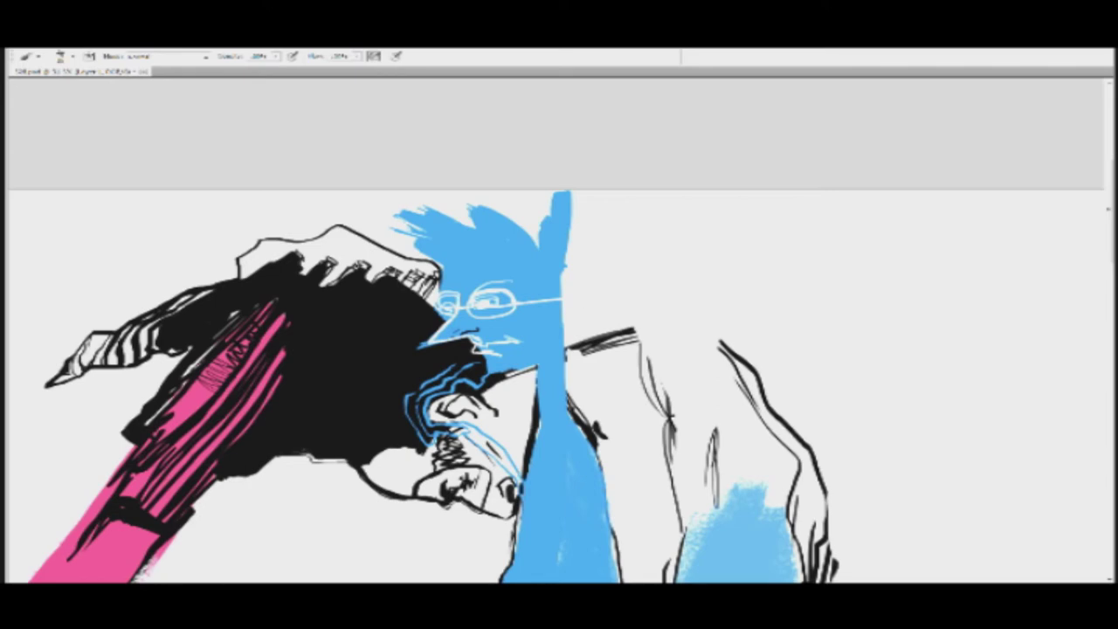
Step: With a larger brush, trim the upper blue shape into a rounded back of the head and remove the leftover blue strip
key("]")
left_click_drag(567, 235, 556, 282)
left_click_drag(536, 211, 564, 309)
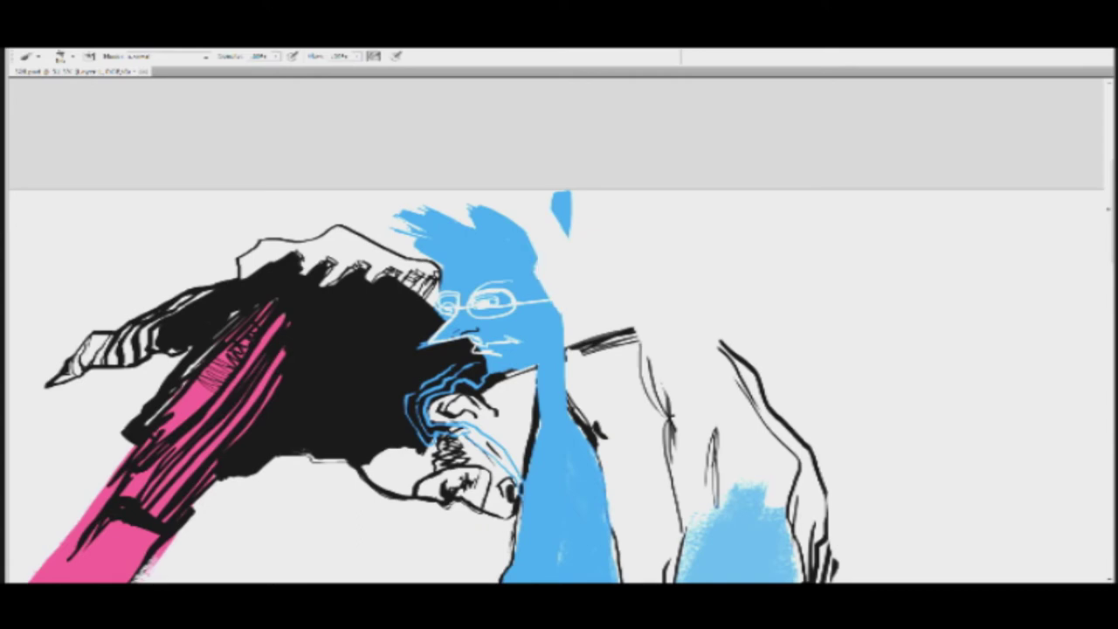
left_click_drag(482, 206, 539, 263)
left_click_drag(554, 194, 559, 230)
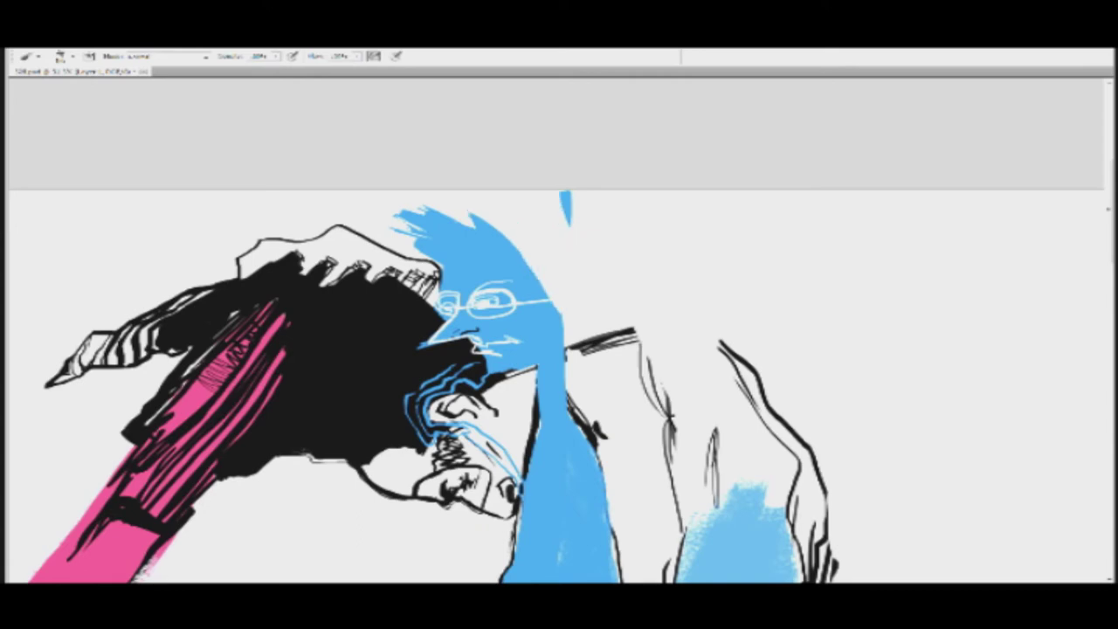
mouse_move(566, 192)
left_mouse_down()
mouse_move(566, 225)
mouse_move(641, 387)
mouse_move(410, 382)
mouse_move(472, 423)
mouse_move(442, 407)
mouse_move(474, 392)
mouse_move(524, 324)
mouse_move(474, 324)
left_mouse_up()
Step: Rotate the view to inspect the figure upside down, then rotate the image 180°
key("r")
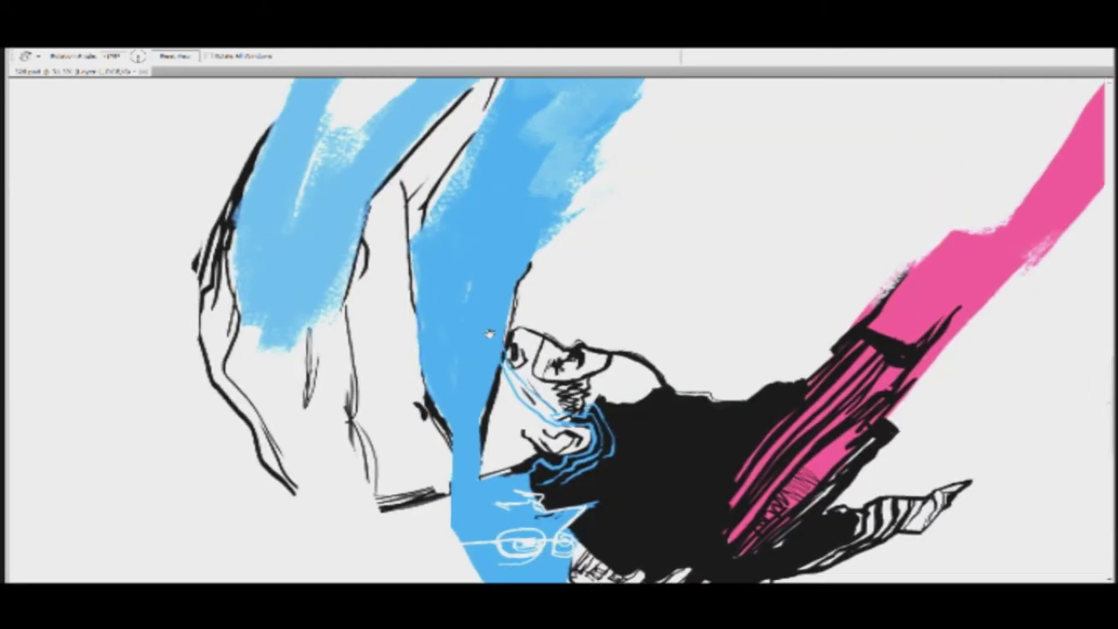
left_click_drag(572, 318, 751, 274)
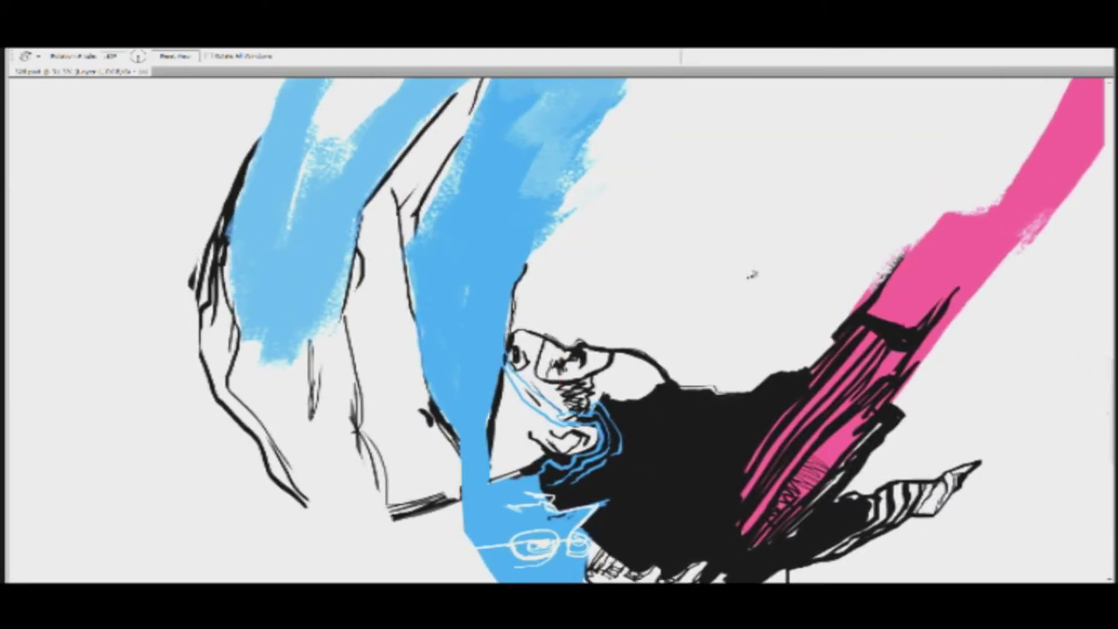
key("z")
left_click(714, 315, "alt")
left_click_drag(759, 339, 673, 346)
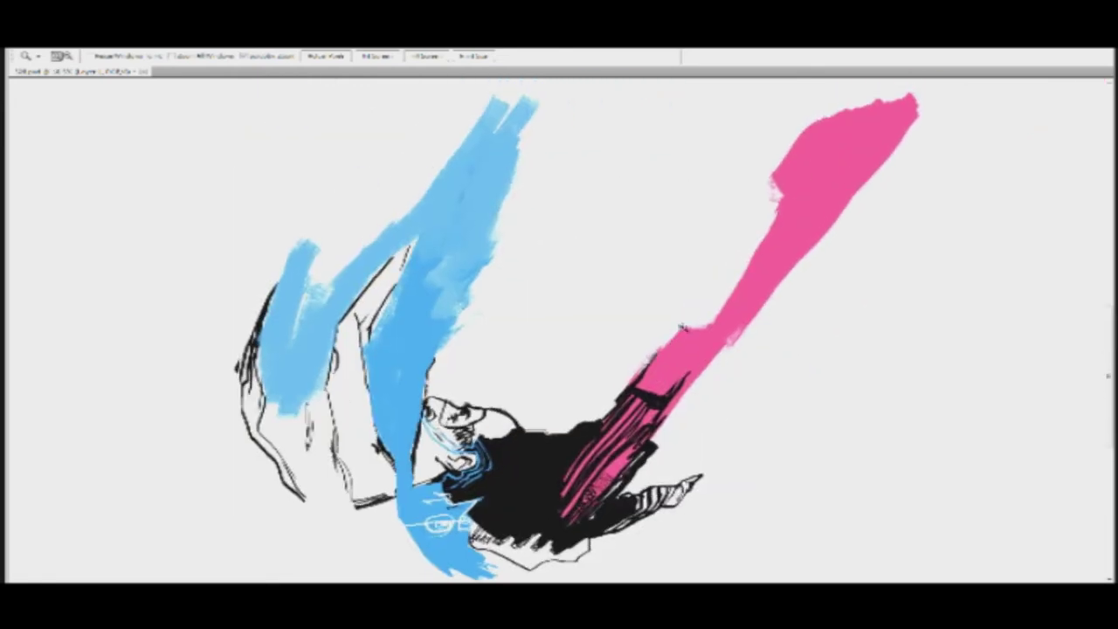
key("alt+i")
key("g")
key("1")
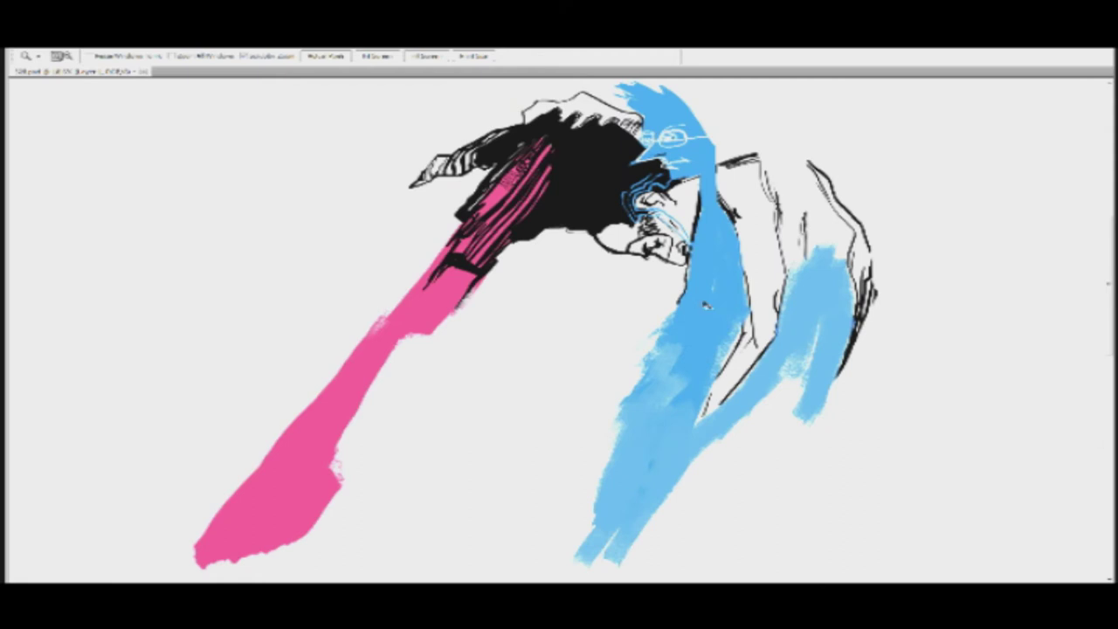
Step: Select the whole drawing and rotate it clockwise until the pink band stretches sideways and the figure sits upright, then deselect
key("ctrl+t")
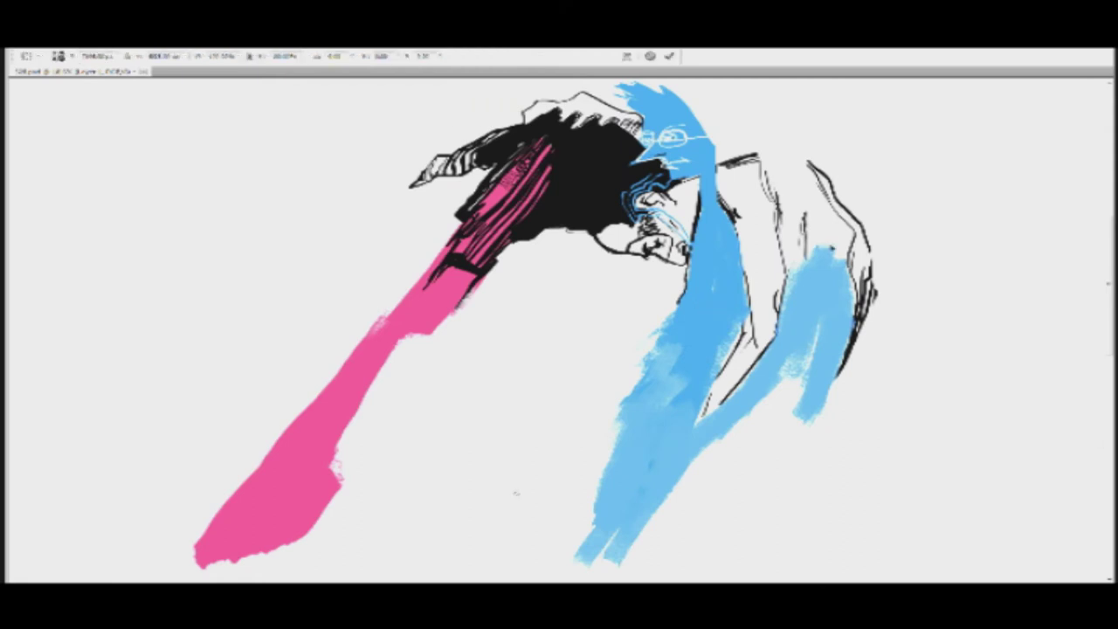
key("Escape")
left_click_drag(765, 297, 731, 302)
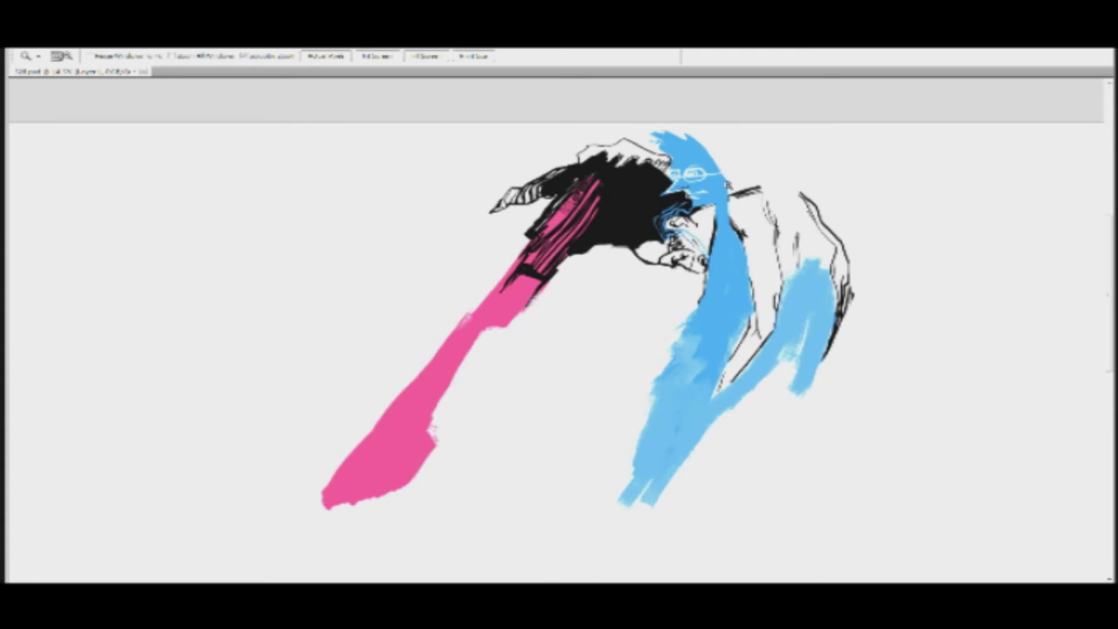
key("m")
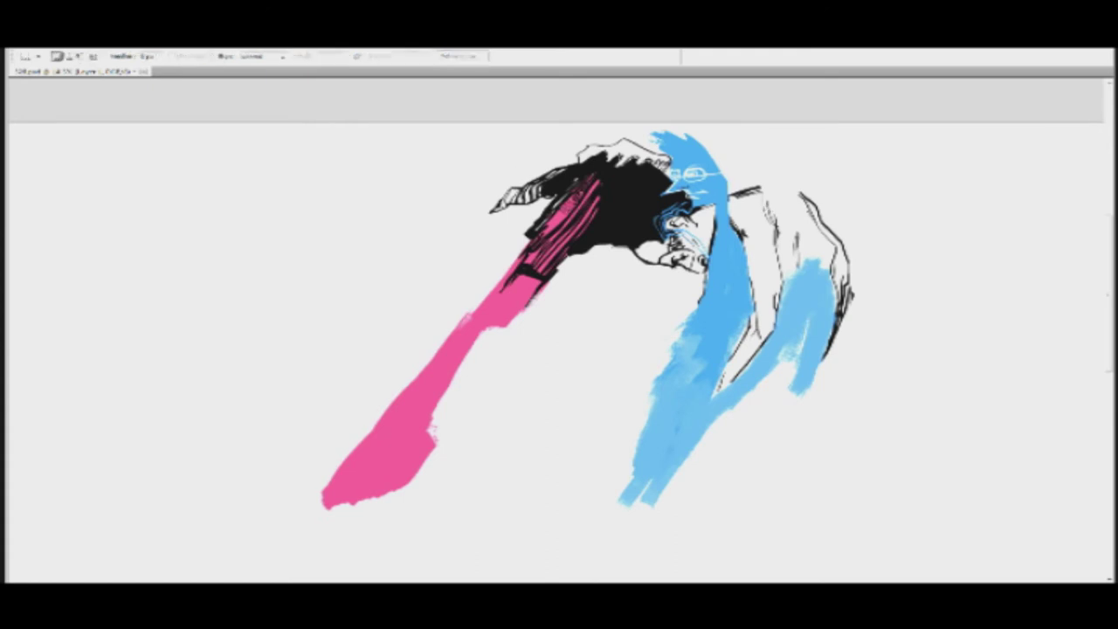
left_click_drag(249, 124, 905, 571)
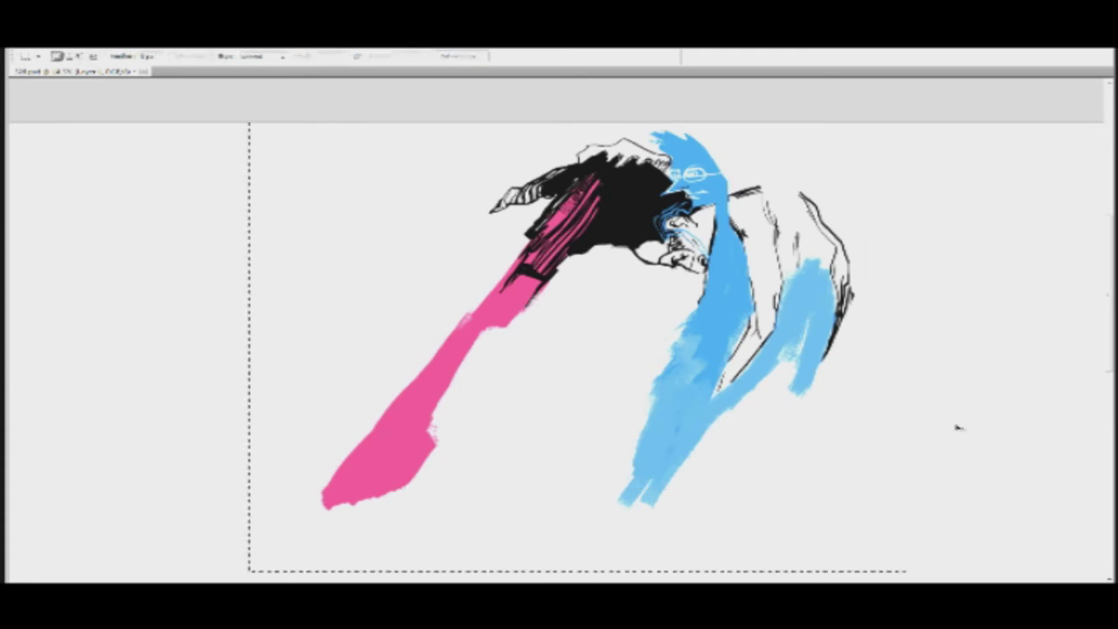
key("ctrl+t")
mouse_move(926, 125)
left_mouse_down()
mouse_move(1003, 277)
mouse_move(677, 576)
mouse_move(730, 470)
mouse_move(738, 423)
left_mouse_up()
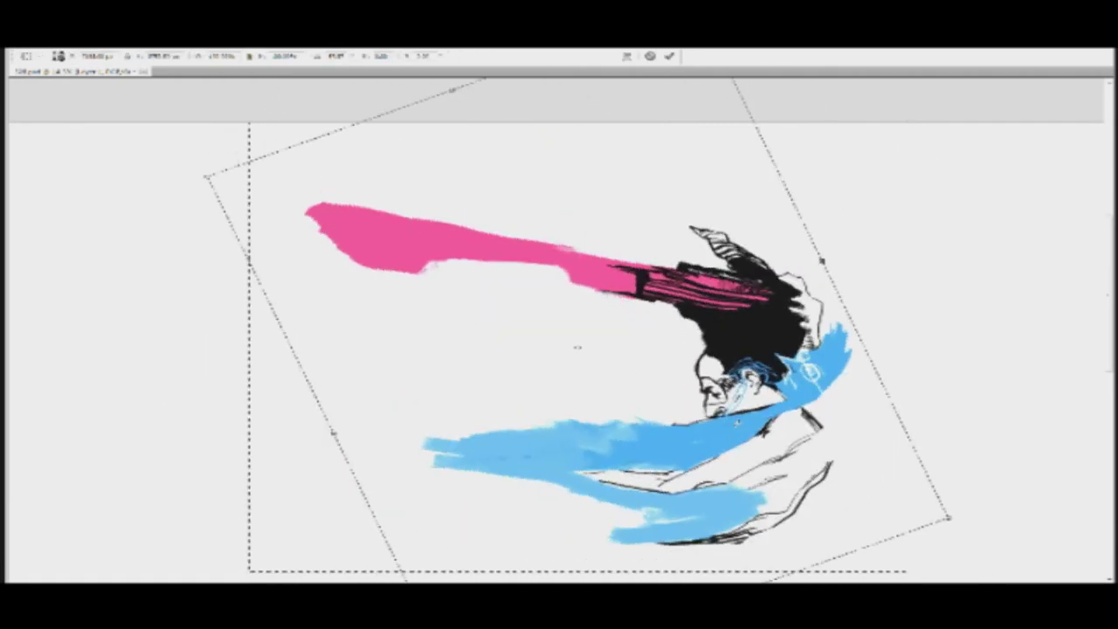
key("Return")
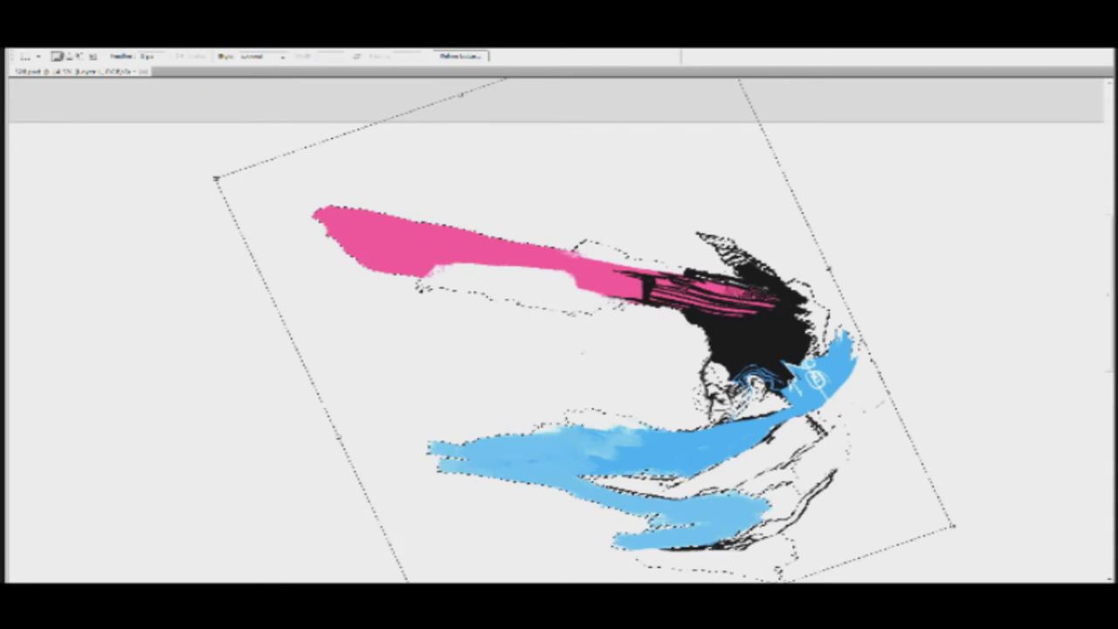
key("ctrl+d")
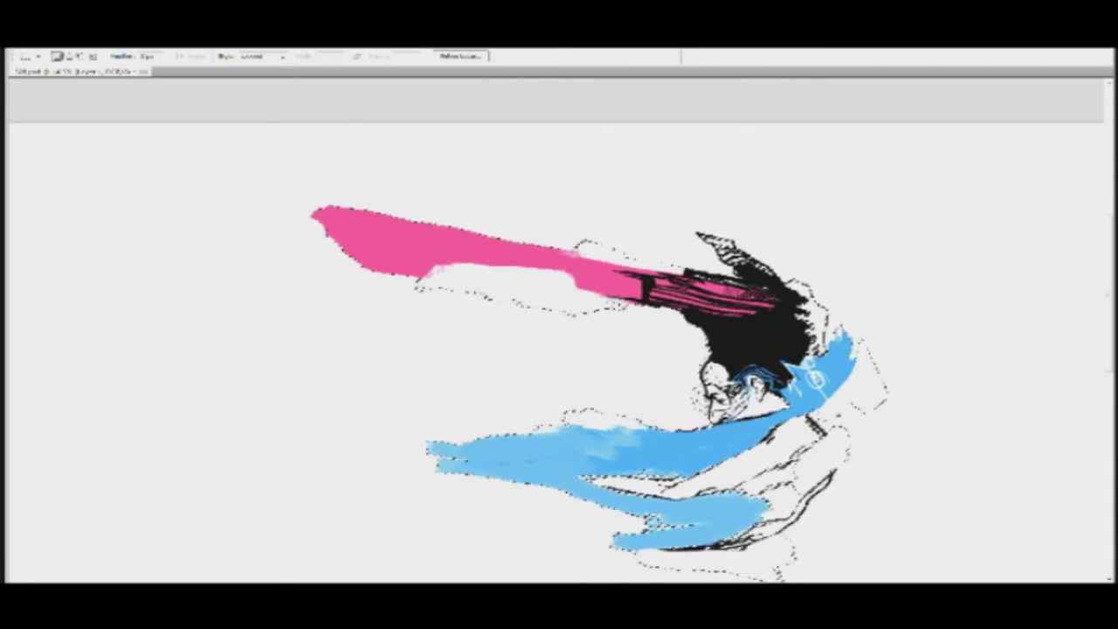
key("ctrl+d")
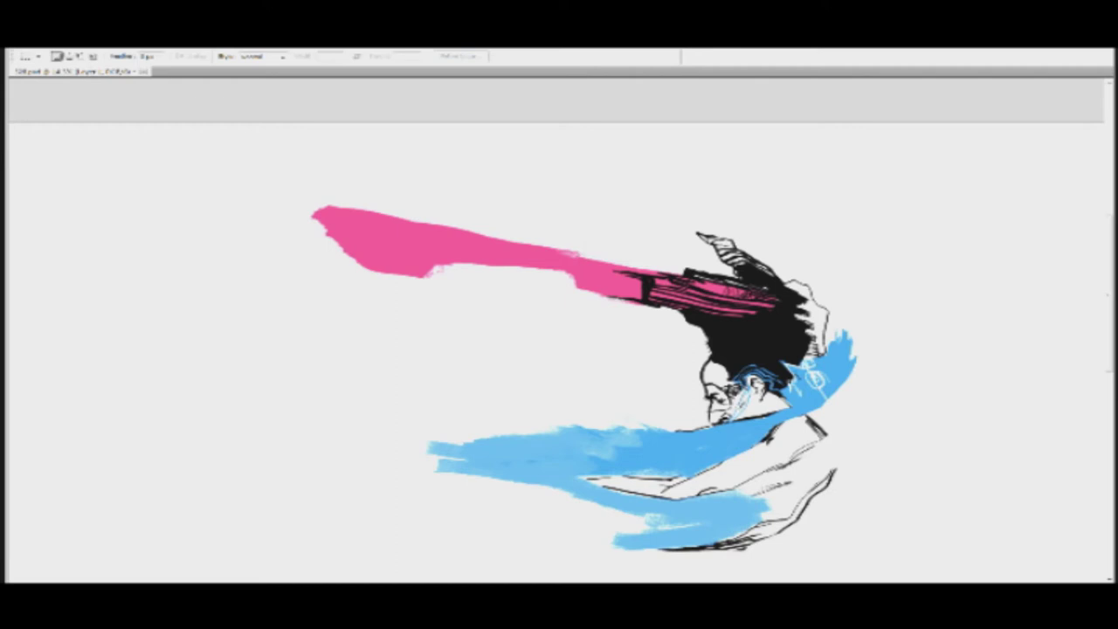
Step: With a smaller brush, trim the blue edge beside the front lens of the upper blue face with off-white
key("z")
mouse_move(800, 374)
left_mouse_down()
mouse_move(946, 323)
mouse_move(826, 273)
mouse_move(621, 241)
mouse_move(633, 207)
mouse_move(675, 190)
left_mouse_up()
key("r")
key("b")
key("[")
left_click_drag(633, 221, 677, 187)
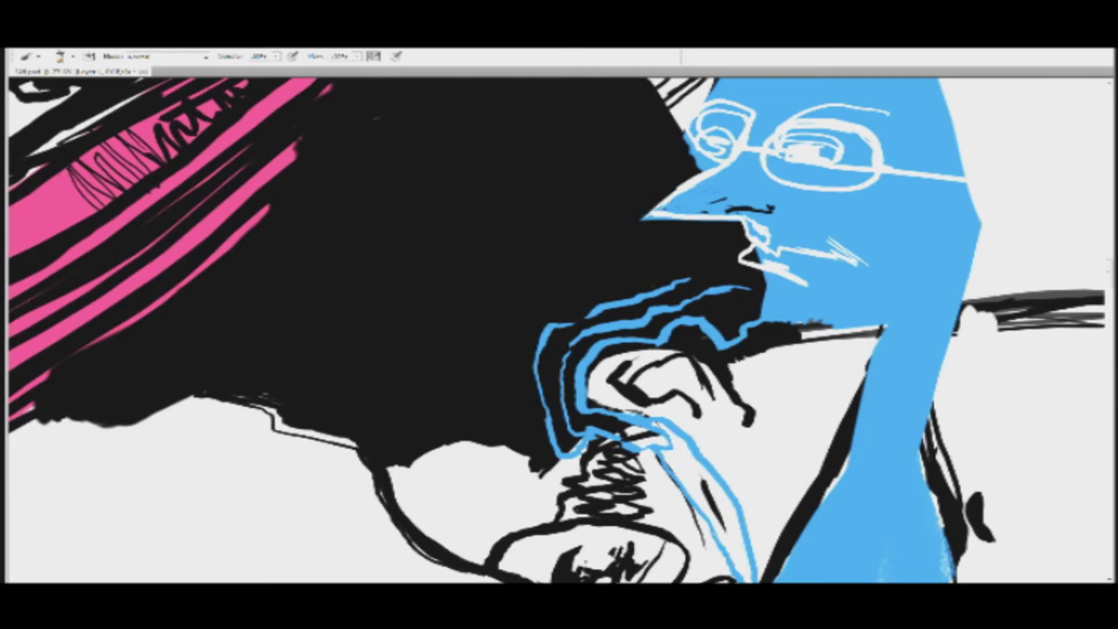
left_click_drag(694, 106, 699, 173)
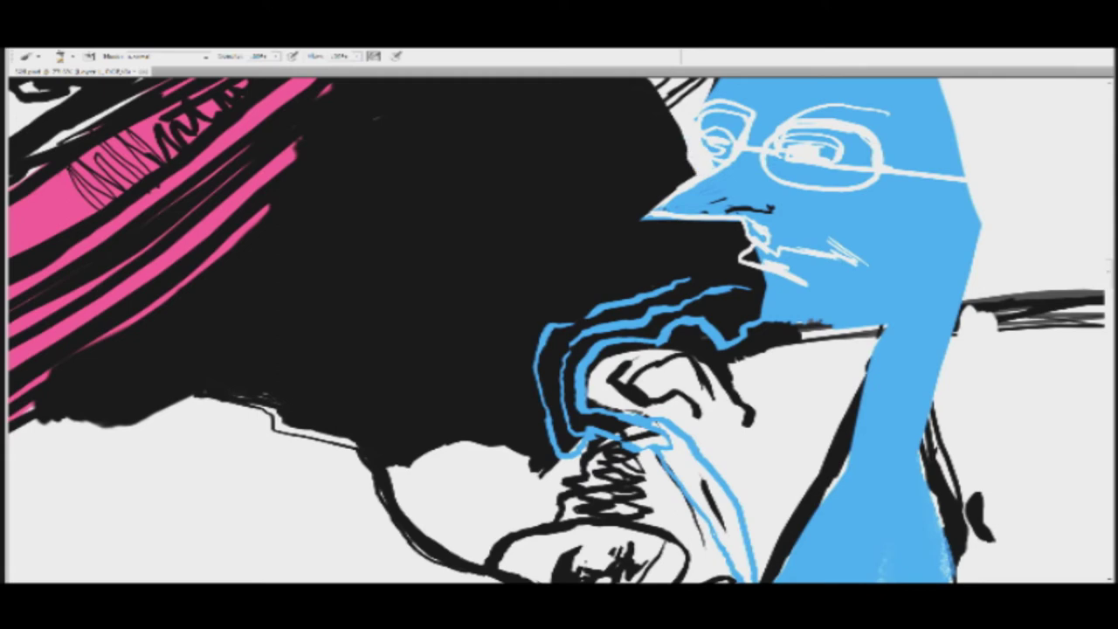
Step: Fill the blue face's nose with off-white, extend it into a long wedge across the cheek, and sharpen its tip with blue
mouse_move(687, 160)
left_mouse_down()
mouse_move(715, 176)
mouse_move(645, 220)
mouse_move(718, 212)
left_mouse_up()
mouse_move(642, 219)
left_mouse_down()
mouse_move(706, 179)
mouse_move(667, 211)
left_mouse_up()
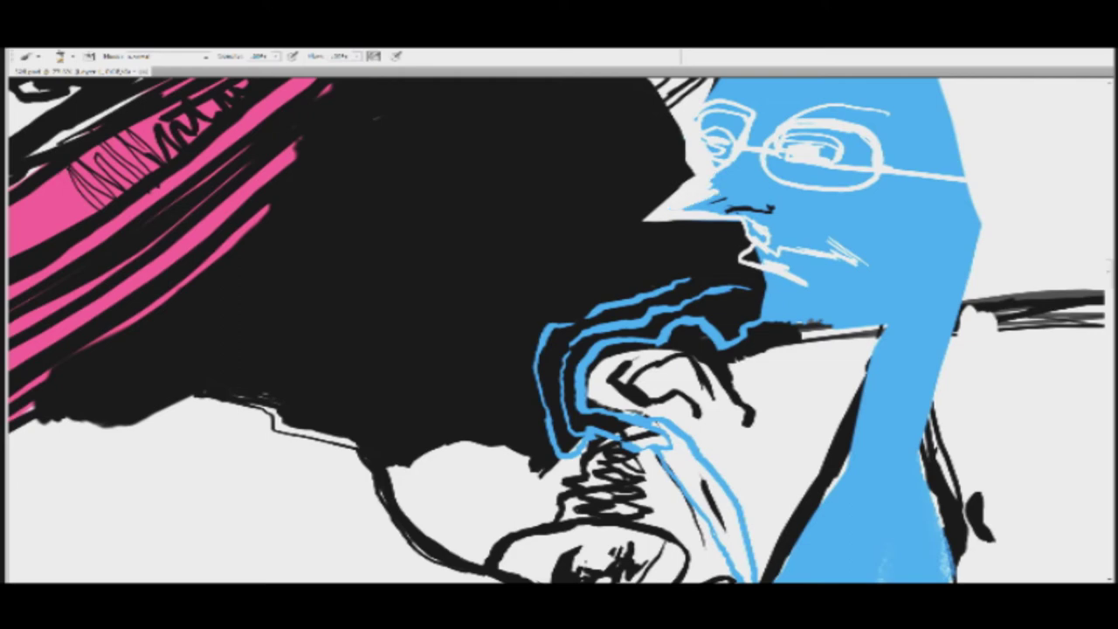
mouse_move(763, 199)
left_mouse_down()
mouse_move(683, 211)
mouse_move(817, 209)
left_mouse_up()
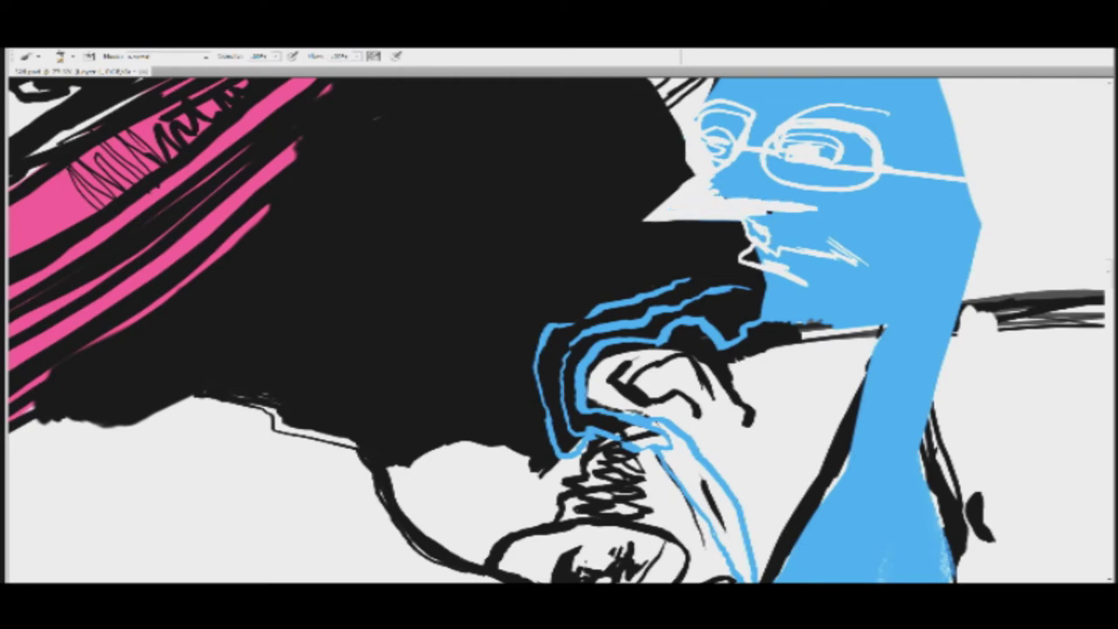
left_click_drag(727, 199, 826, 211)
mouse_move(750, 217)
left_mouse_down()
mouse_move(831, 214)
mouse_move(805, 208)
mouse_move(886, 219)
mouse_move(821, 205)
left_mouse_up()
left_click(901, 218, "alt")
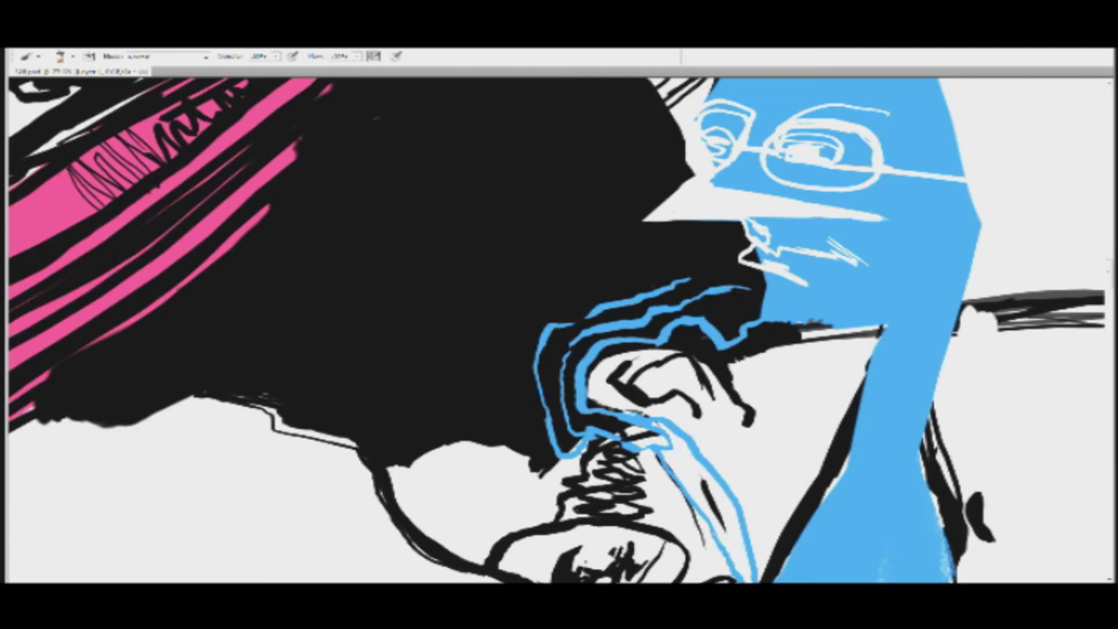
left_click_drag(886, 216, 730, 188)
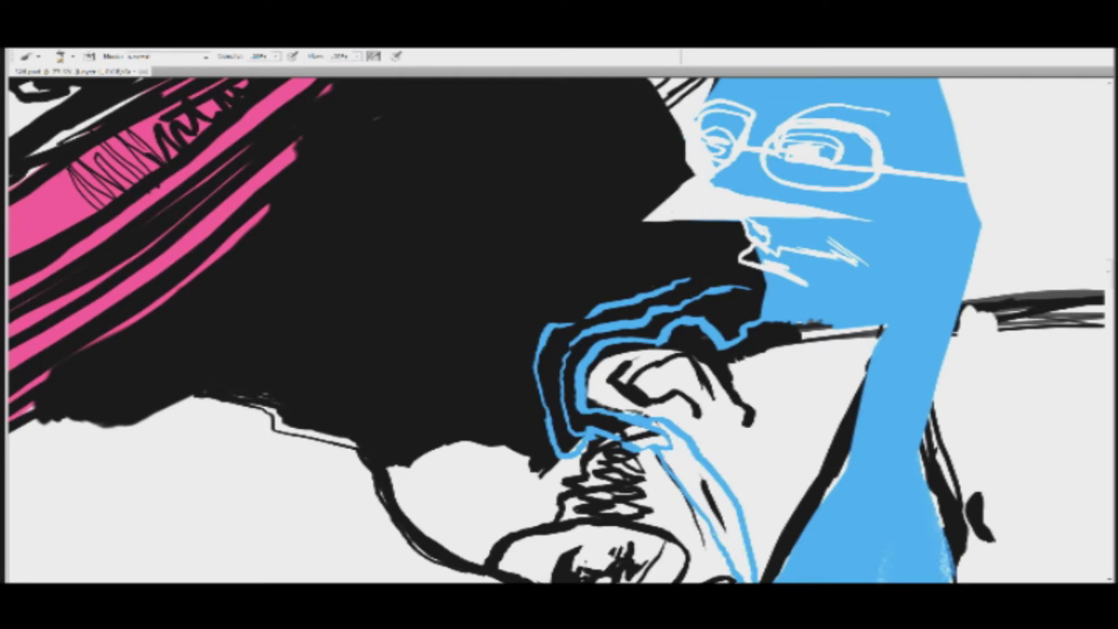
Step: Fill the blue face's mouth into an off-white wedge and paint out the front eye and lens with off-white
mouse_move(753, 213)
left_mouse_down()
mouse_move(767, 241)
mouse_move(755, 246)
mouse_move(877, 264)
mouse_move(851, 259)
mouse_move(689, 409)
left_mouse_up()
left_click(741, 202, "alt")
left_click(865, 238, "alt")
left_click(769, 240, "alt")
left_click_drag(598, 272, 580, 308)
left_click(566, 287, "alt")
mouse_move(569, 255)
left_mouse_down()
mouse_move(577, 290)
mouse_move(565, 281)
mouse_move(583, 278)
mouse_move(570, 311)
left_mouse_up()
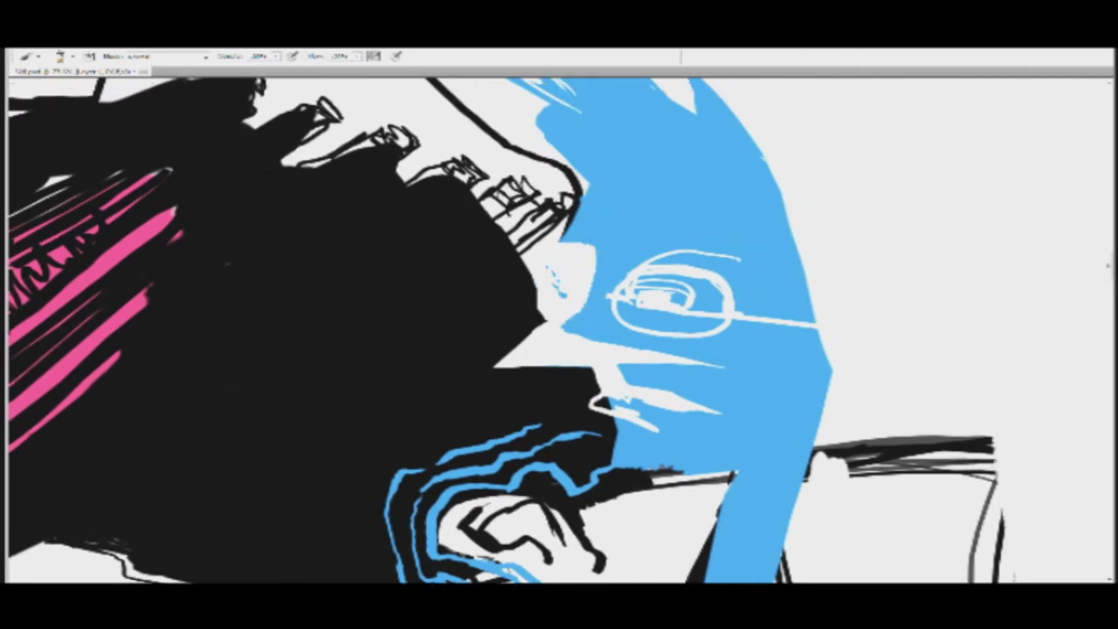
left_click_drag(554, 271, 563, 328)
left_click_drag(591, 286, 572, 330)
left_click_drag(591, 219, 665, 277)
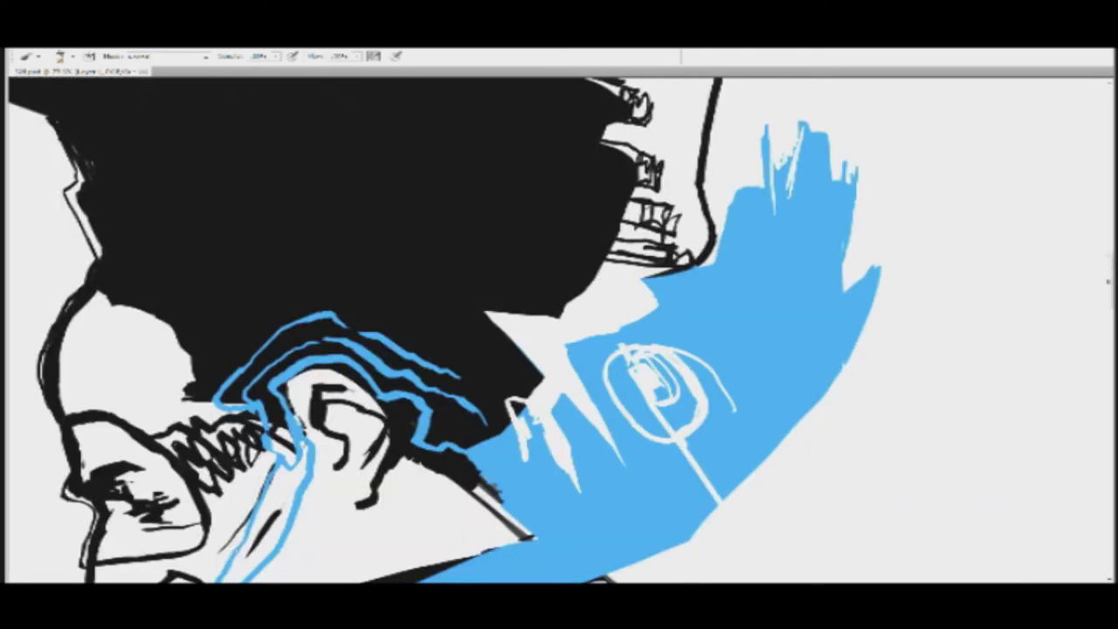
Step: Ink the upper and lower edges of a small pointed shape in black beneath the outer end of the lower blue band
left_click_drag(420, 277, 696, 235)
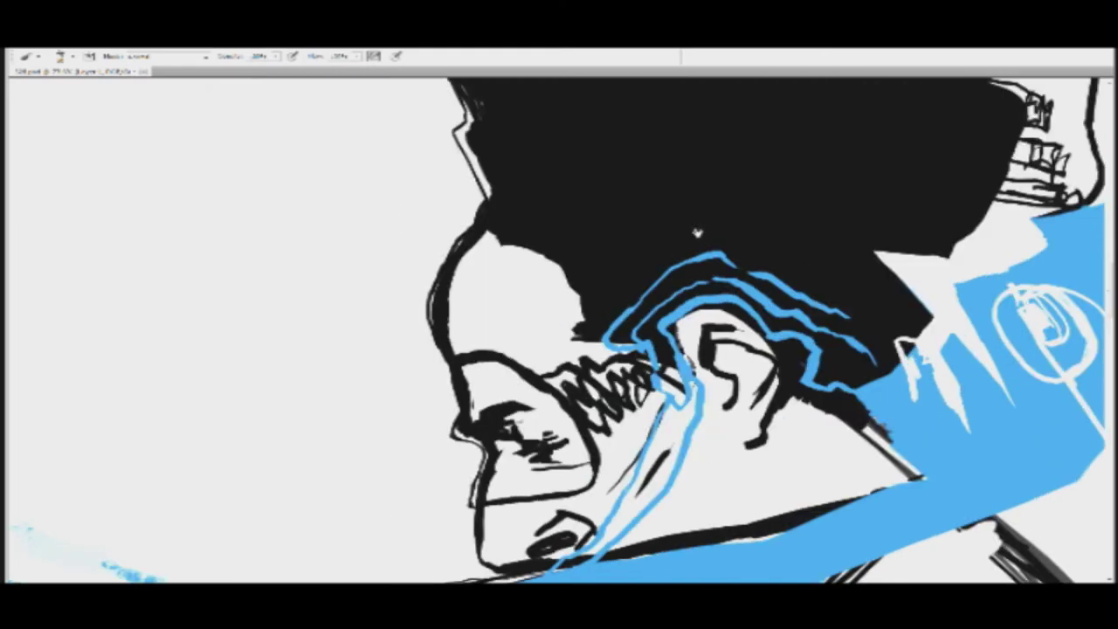
mouse_move(668, 315)
left_mouse_down()
mouse_move(602, 316)
mouse_move(586, 347)
left_mouse_up()
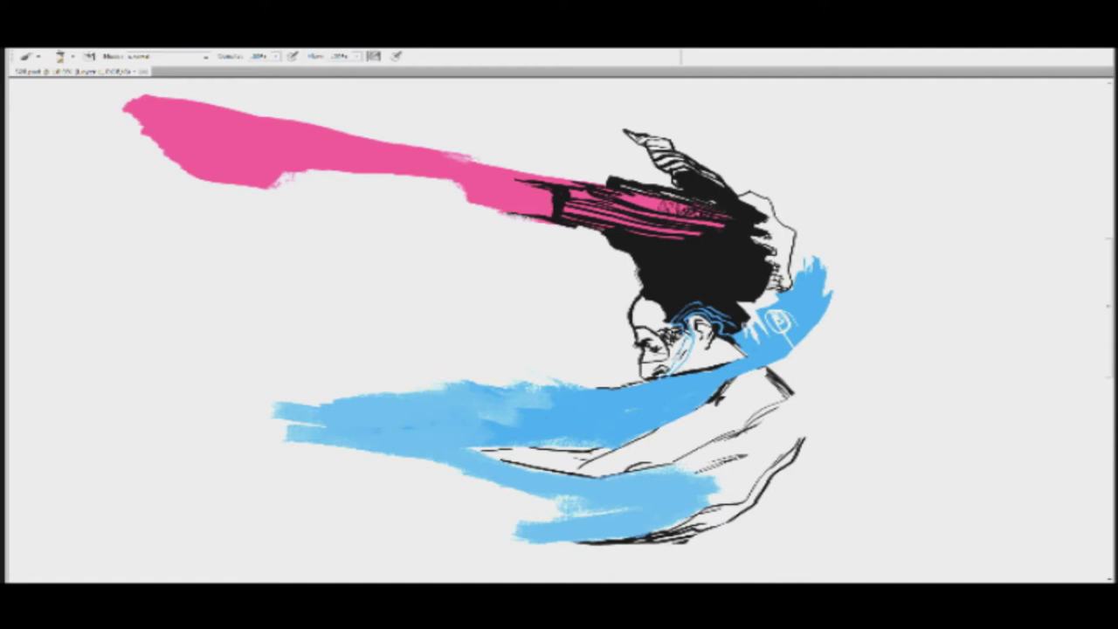
mouse_move(330, 457)
left_mouse_down()
mouse_move(421, 441)
mouse_move(377, 439)
mouse_move(391, 430)
mouse_move(410, 434)
mouse_move(329, 461)
mouse_move(371, 462)
mouse_move(397, 480)
mouse_move(388, 474)
left_mouse_up()
left_click_drag(361, 469, 385, 479)
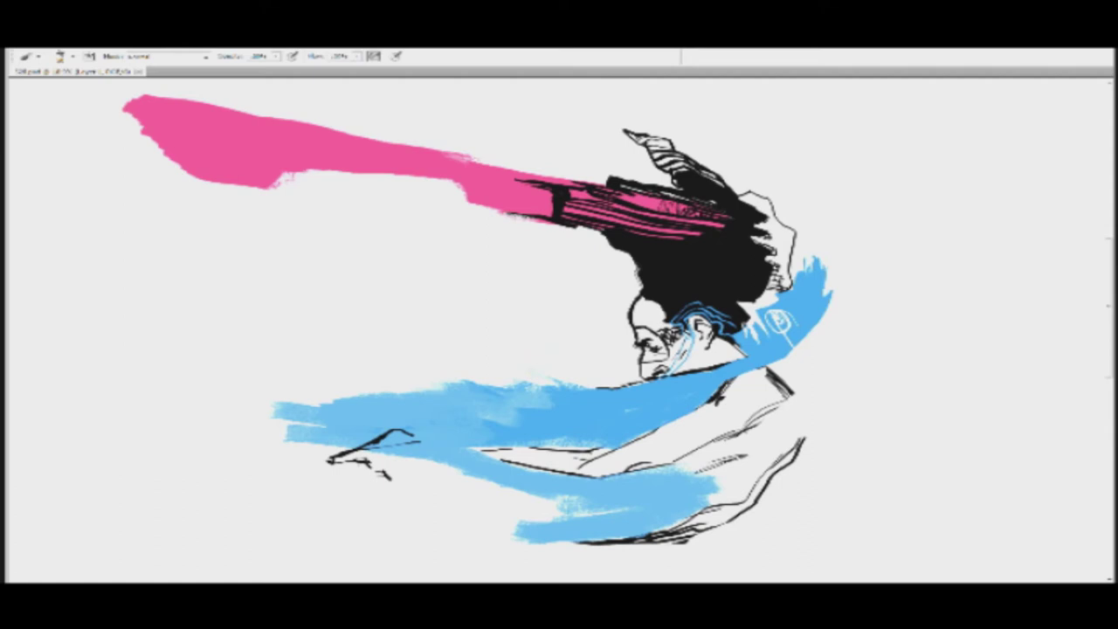
mouse_move(390, 478)
left_mouse_down()
mouse_move(406, 492)
mouse_move(408, 479)
mouse_move(435, 474)
mouse_move(406, 486)
left_mouse_up()
key("ctrl+z")
key("e")
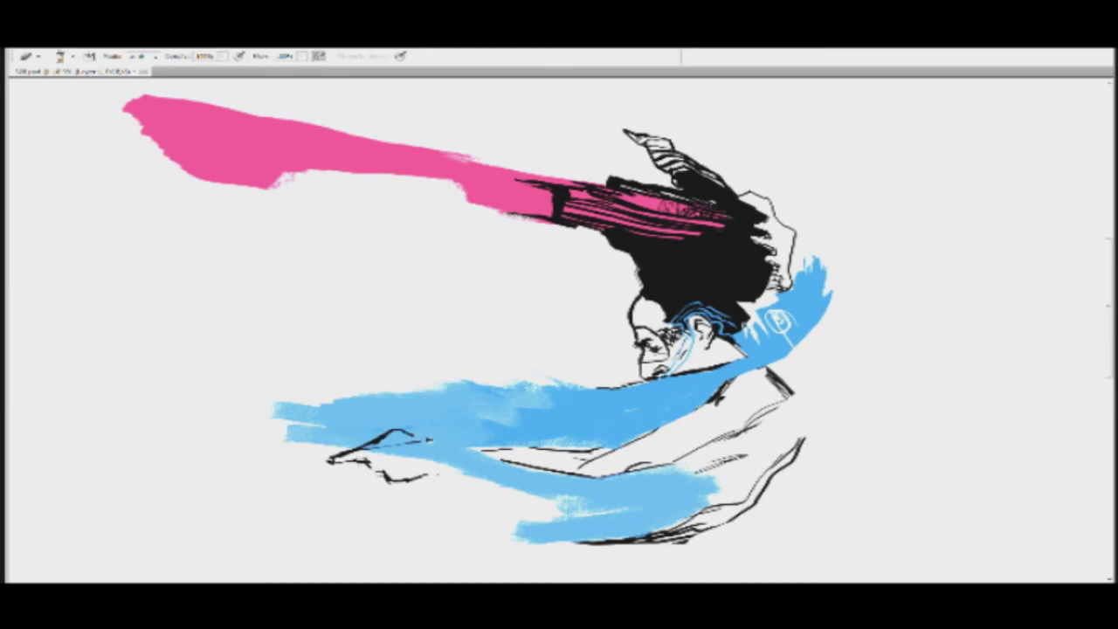
Step: Close the back end of the small black outline to form a rounded grip shape in front of the forearm
key("ctrl+z")
mouse_move(422, 438)
left_mouse_down()
mouse_move(443, 461)
mouse_move(399, 481)
mouse_move(391, 473)
left_mouse_up()
key("ctrl+z")
key("b")
key("ctrl+z")
key("ctrl+z")
key("ctrl+z")
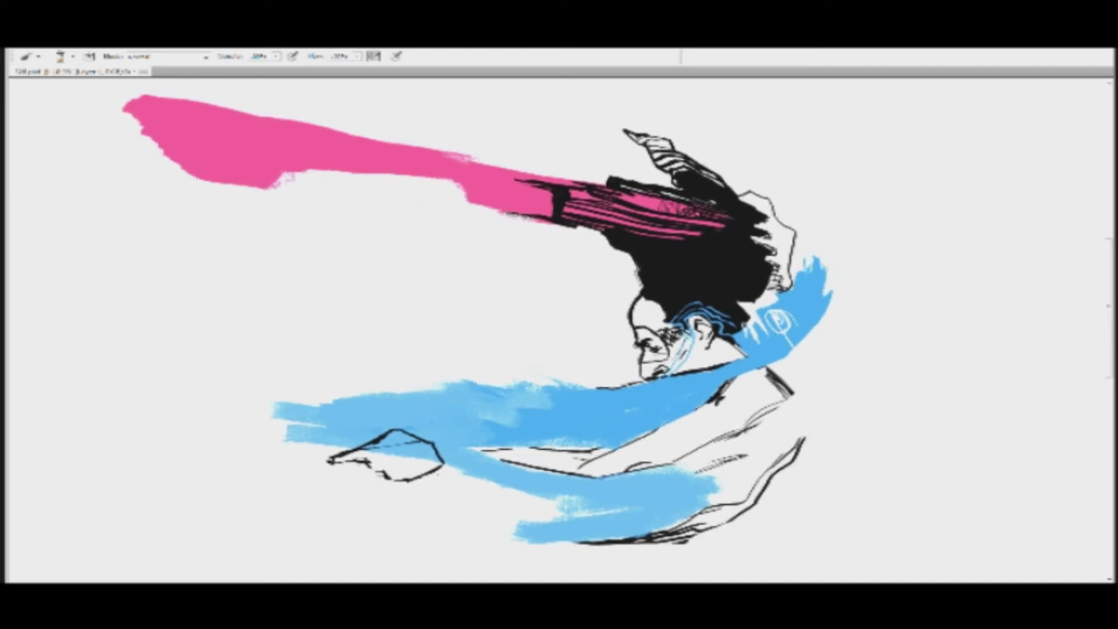
Step: Thicken the black outlines of the outstretched arm from the forearm up to the shoulder
mouse_move(468, 449)
left_mouse_down()
mouse_move(594, 480)
mouse_move(719, 441)
mouse_move(781, 399)
mouse_move(739, 374)
mouse_move(750, 372)
mouse_move(736, 375)
mouse_move(760, 372)
mouse_move(704, 418)
mouse_move(638, 445)
left_mouse_up()
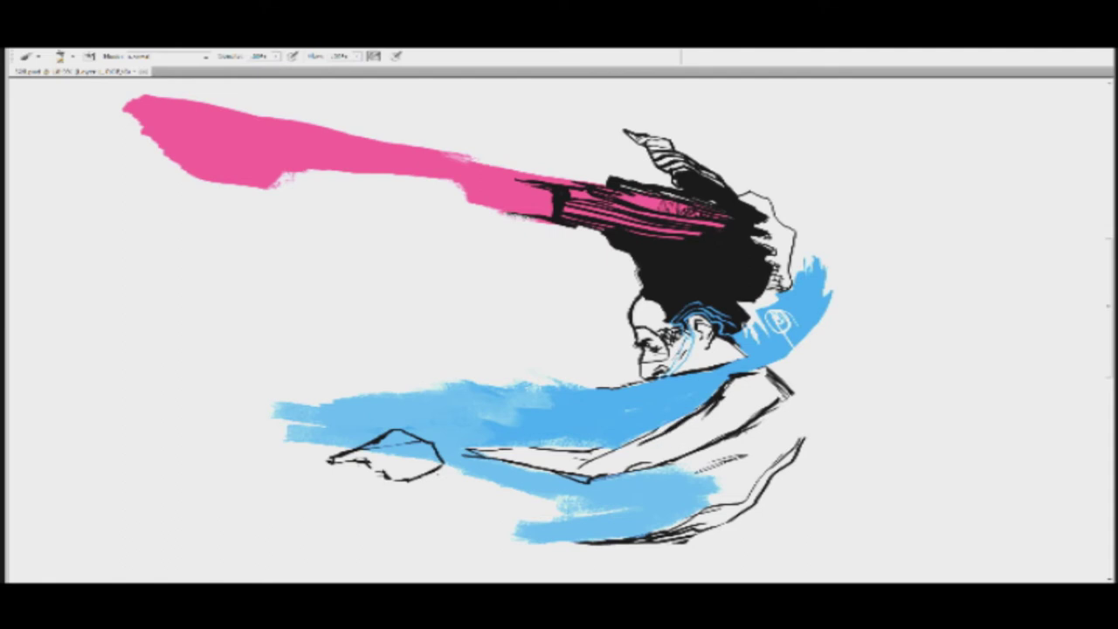
mouse_move(683, 418)
left_mouse_down()
mouse_move(648, 439)
mouse_move(667, 441)
left_mouse_up()
key("ctrl+alt+z")
key("ctrl+alt+z")
key("ctrl+alt+z")
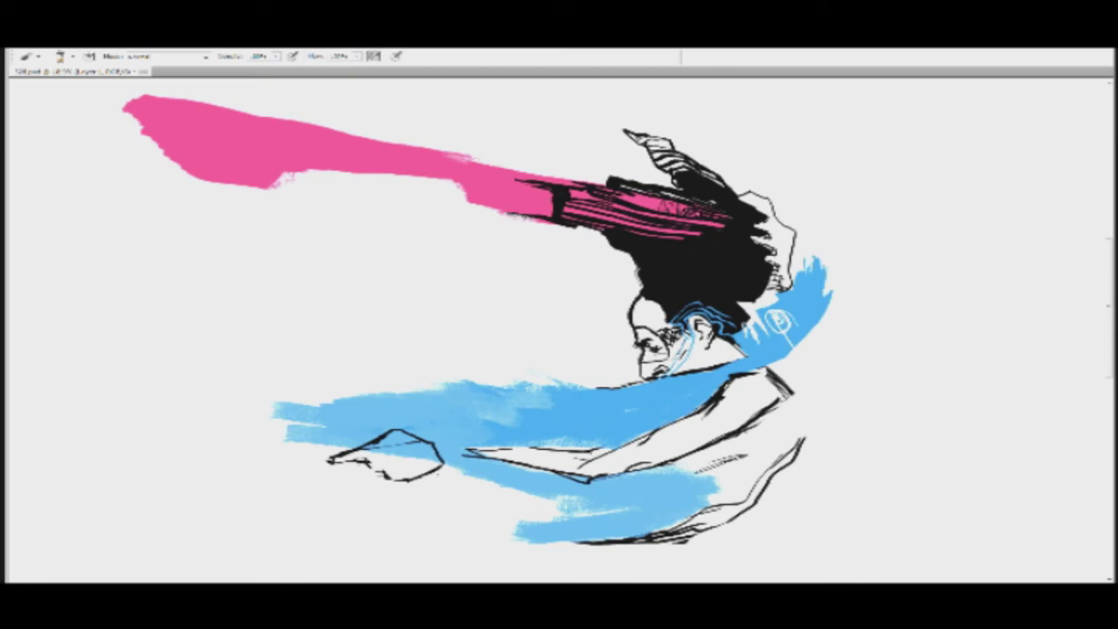
Step: Refine the black line-art figure's head close up, reworking the mouth's dark line and the lower end of the ear line
left_click_drag(662, 309, 669, 322)
key("ctrl+space")
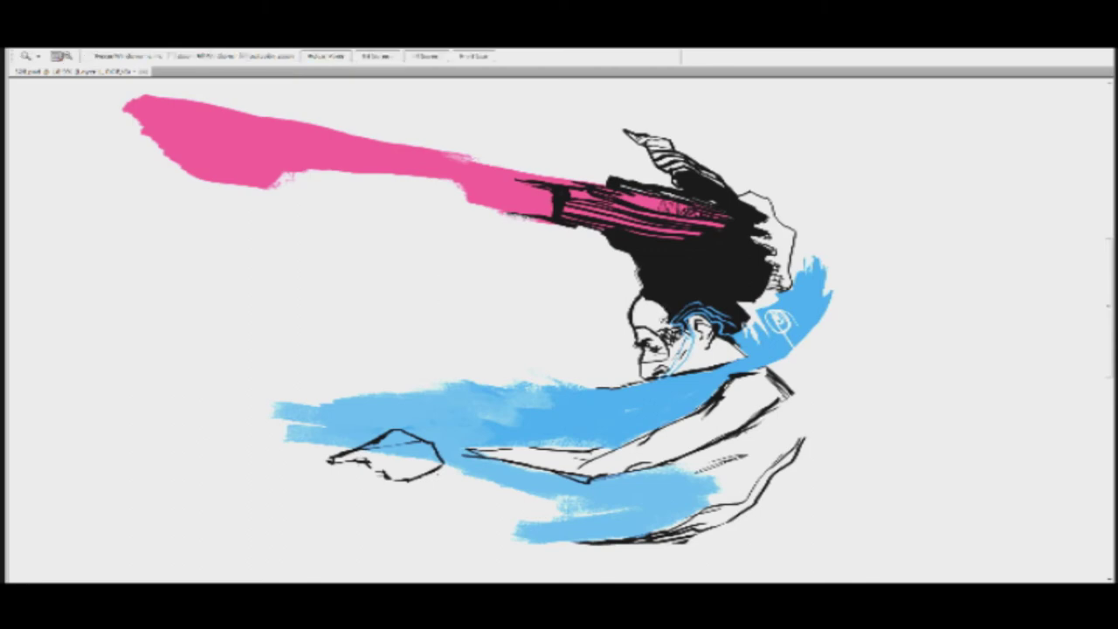
left_click(666, 320, "ctrl")
mouse_move(655, 250)
left_mouse_down()
mouse_move(662, 242)
mouse_move(664, 333)
left_mouse_up()
key("ctrl+z")
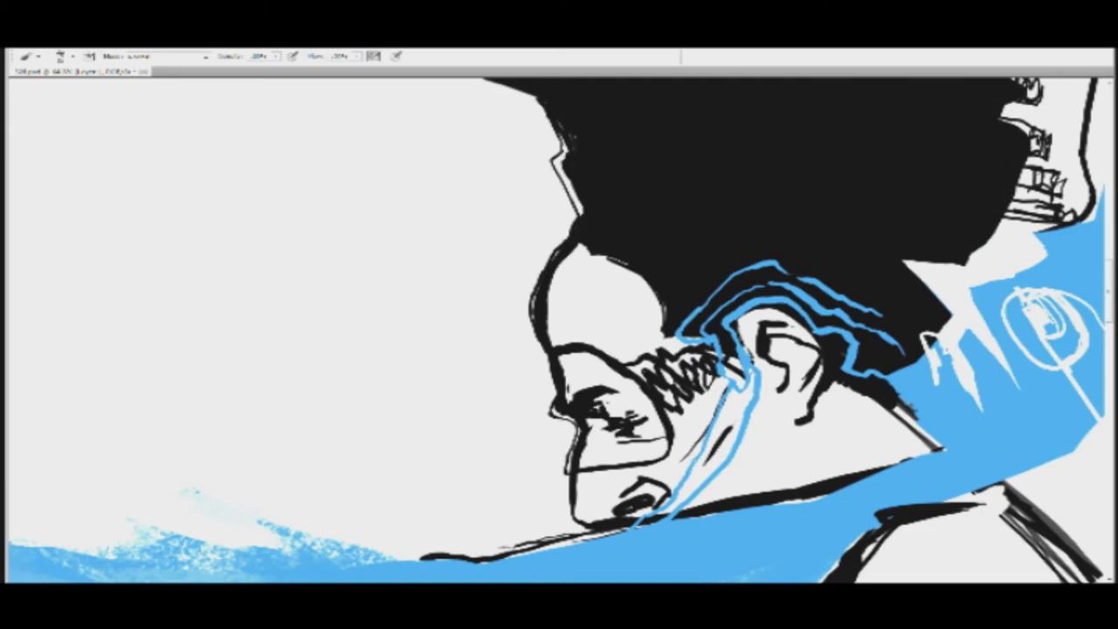
mouse_move(775, 310)
left_mouse_down()
mouse_move(636, 249)
mouse_move(615, 207)
mouse_move(637, 197)
left_mouse_up()
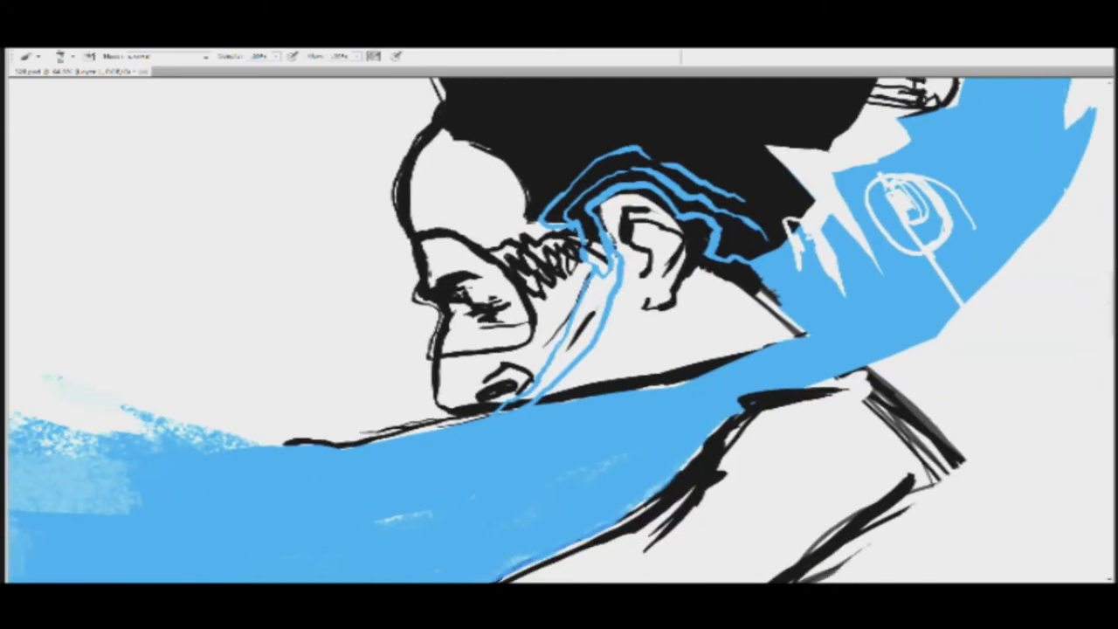
mouse_move(661, 308)
left_mouse_down()
mouse_move(644, 308)
mouse_move(653, 294)
left_mouse_up()
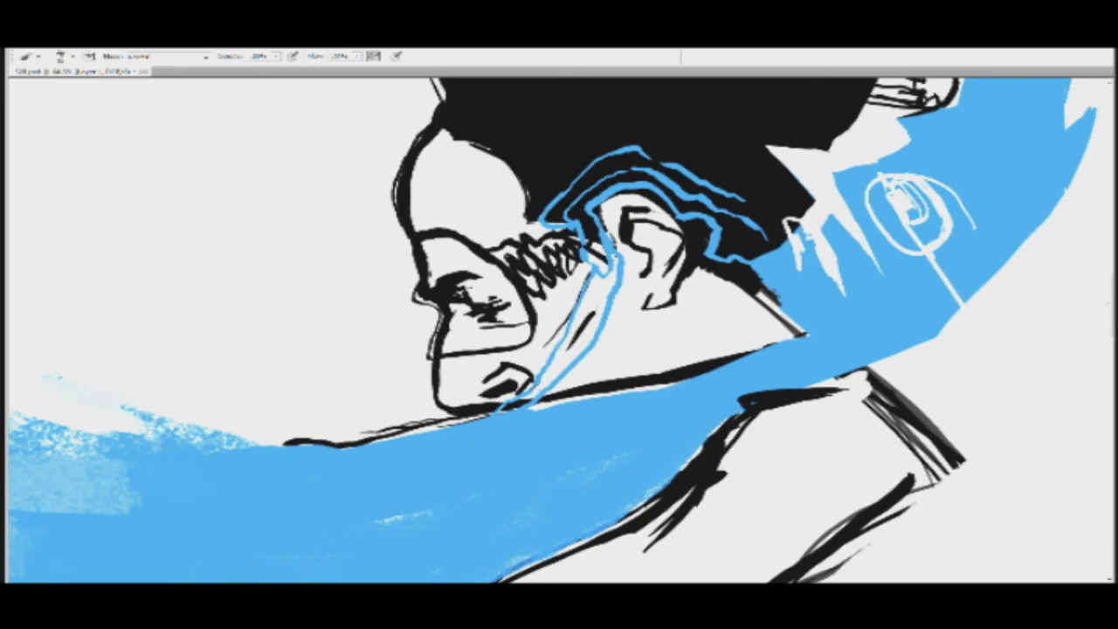
left_click_drag(509, 503, 561, 320)
mouse_move(561, 247)
left_mouse_down()
mouse_move(626, 236)
mouse_move(661, 247)
mouse_move(678, 233)
mouse_move(581, 266)
mouse_move(476, 332)
mouse_move(682, 254)
mouse_move(611, 292)
mouse_move(624, 310)
mouse_move(677, 318)
mouse_move(738, 243)
mouse_move(846, 168)
mouse_move(563, 231)
mouse_move(560, 248)
left_mouse_up()
mouse_move(585, 328)
left_mouse_down()
mouse_move(513, 368)
mouse_move(596, 321)
left_mouse_up()
key("ctrl+z")
Step: Ink a gun's muzzle and the thin lower and upper barrel edges extending forward from the grip outline
left_click_drag(456, 355, 950, 210)
left_click_drag(648, 265, 772, 248)
left_click_drag(414, 309, 679, 285)
left_click_drag(589, 328, 513, 343)
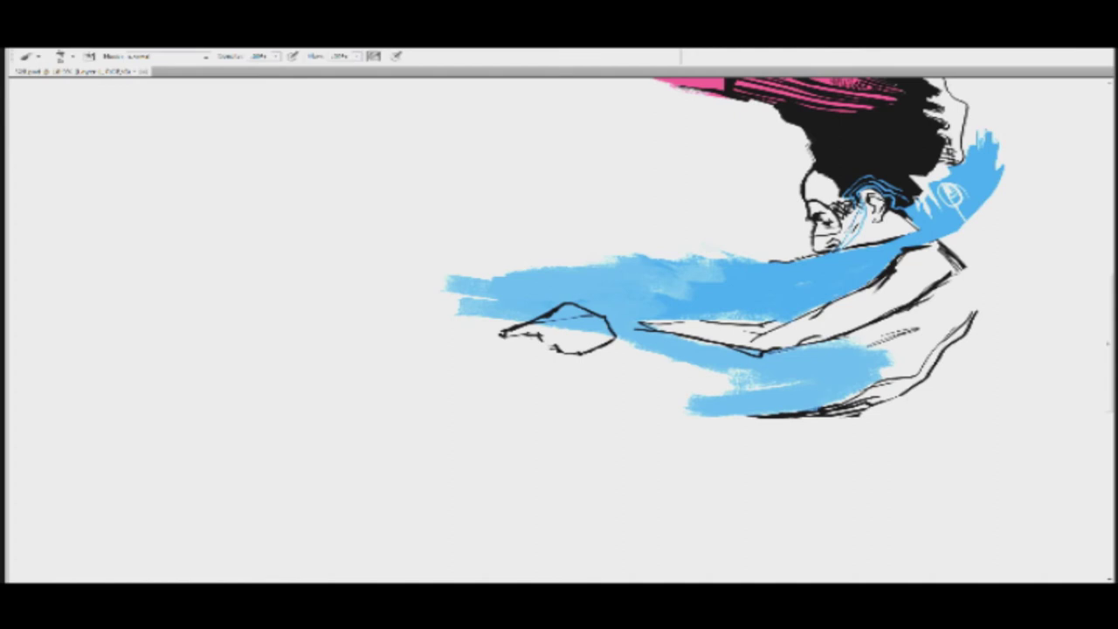
left_click_drag(524, 319, 428, 364)
mouse_move(427, 363)
left_mouse_down()
mouse_move(410, 343)
mouse_move(396, 353)
mouse_move(412, 344)
left_mouse_up()
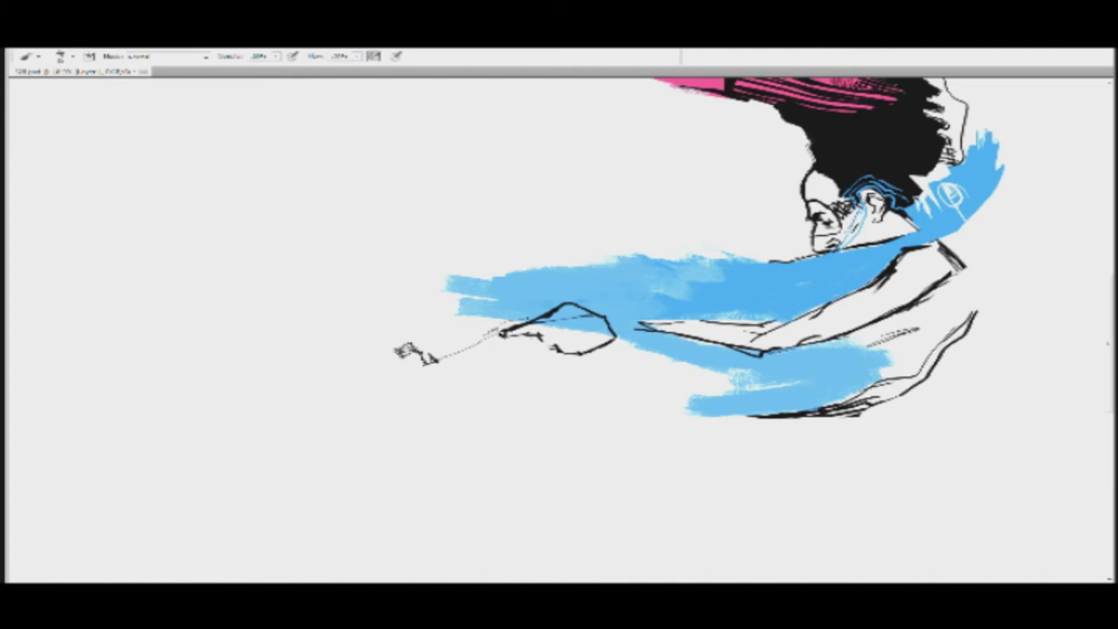
mouse_move(406, 344)
left_mouse_down()
mouse_move(411, 323)
mouse_move(505, 303)
mouse_move(483, 310)
mouse_move(561, 269)
mouse_move(556, 283)
left_mouse_up()
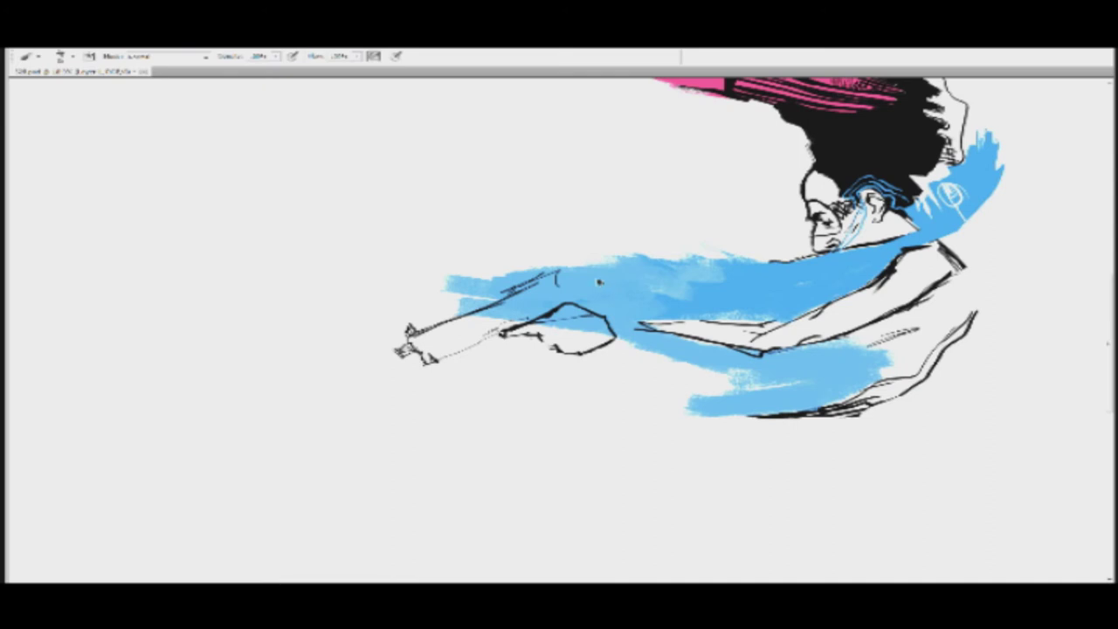
Step: Undo the overlong upper barrel strokes, redraw the edge down to the grip, and ink short rear hatching and trigger marks
key("ctrl+alt+z")
key("ctrl+alt+z")
key("ctrl+alt+z")
key("ctrl+alt+z")
key("ctrl+alt+z")
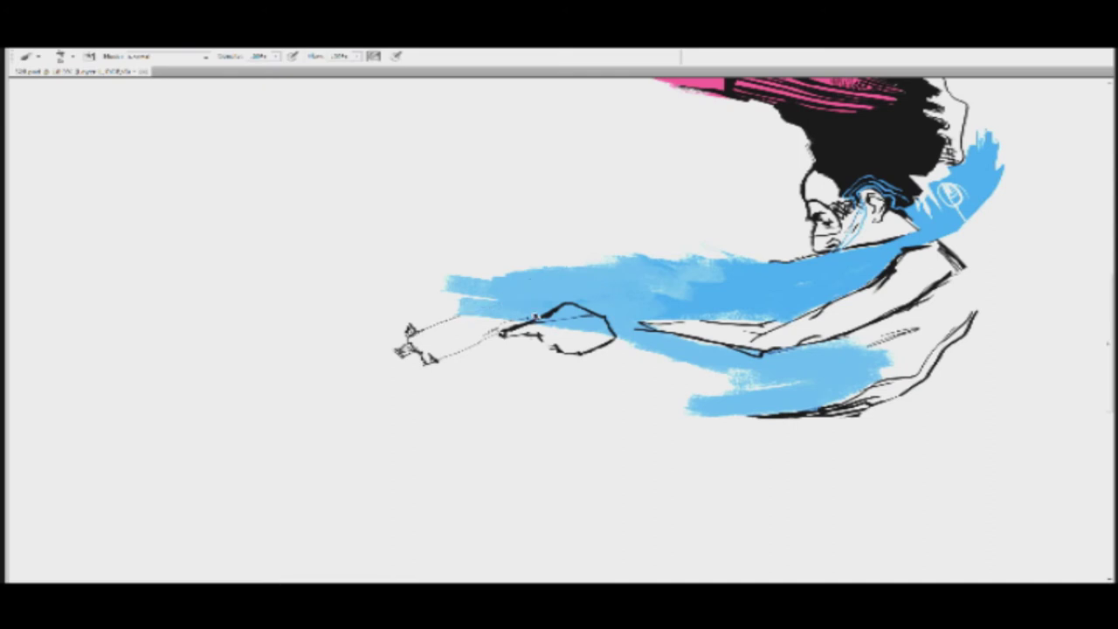
mouse_move(453, 319)
left_mouse_down()
mouse_move(514, 292)
mouse_move(557, 300)
left_mouse_up()
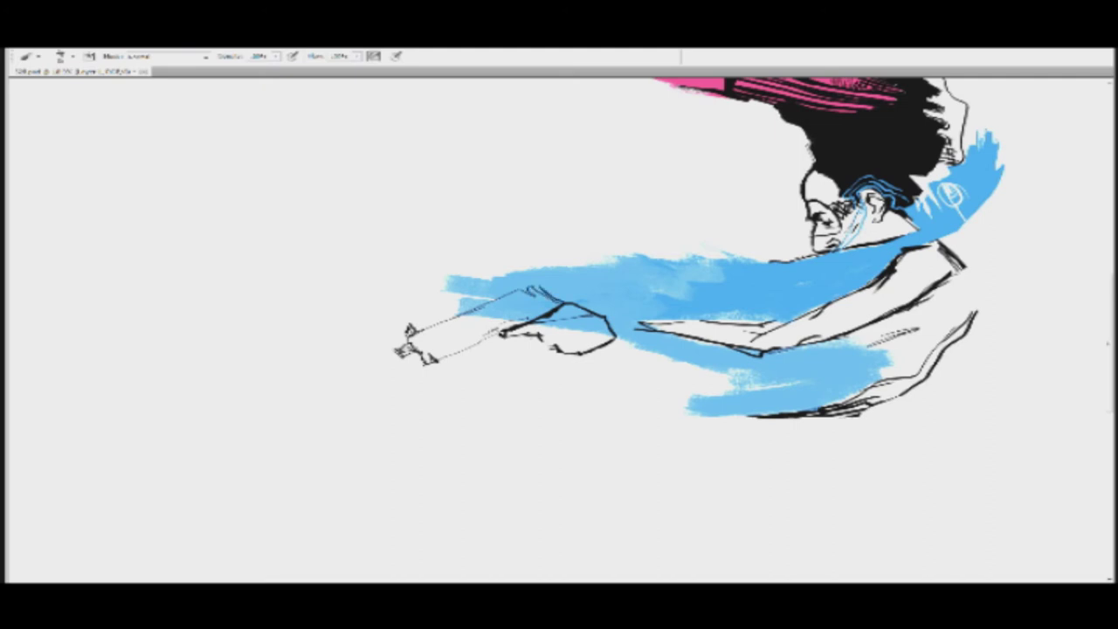
left_click_drag(483, 341, 534, 337)
mouse_move(539, 289)
left_mouse_down()
mouse_move(594, 312)
mouse_move(566, 287)
mouse_move(589, 290)
mouse_move(558, 282)
mouse_move(411, 330)
left_mouse_up()
key("ctrl+alt+z")
key("ctrl+alt+z")
key("ctrl+alt+z")
key("ctrl+alt+z")
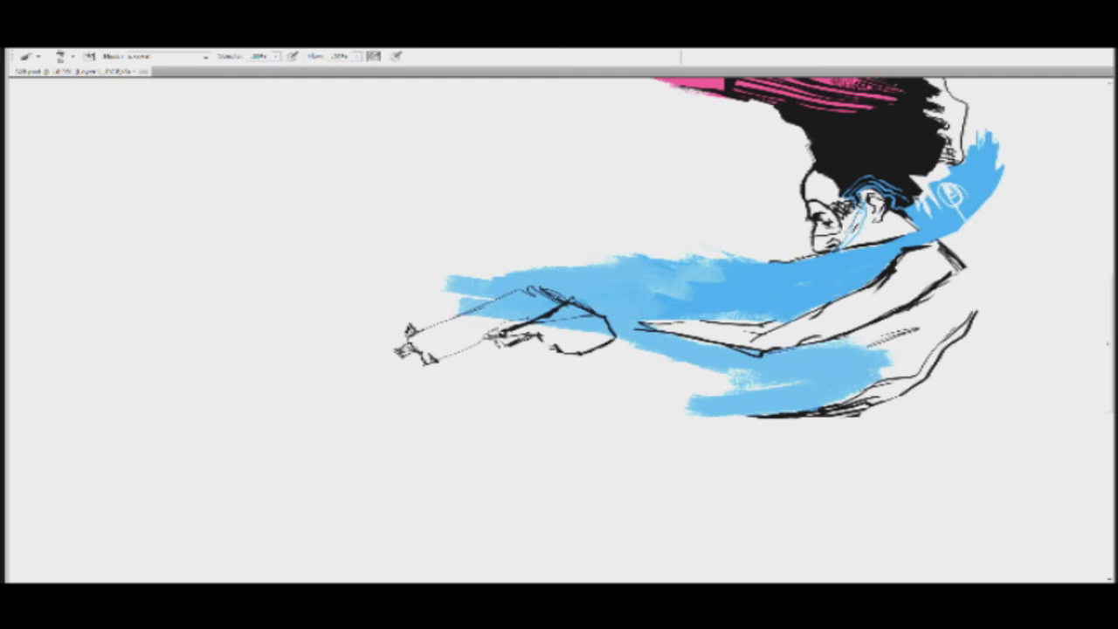
Step: Add a small rear sight to the gun, ink long parallel lines along its barrel, and refine the muzzle
left_click_drag(522, 297, 475, 313)
mouse_move(528, 288)
left_mouse_down()
mouse_move(485, 306)
mouse_move(518, 291)
mouse_move(514, 281)
mouse_move(521, 290)
left_mouse_up()
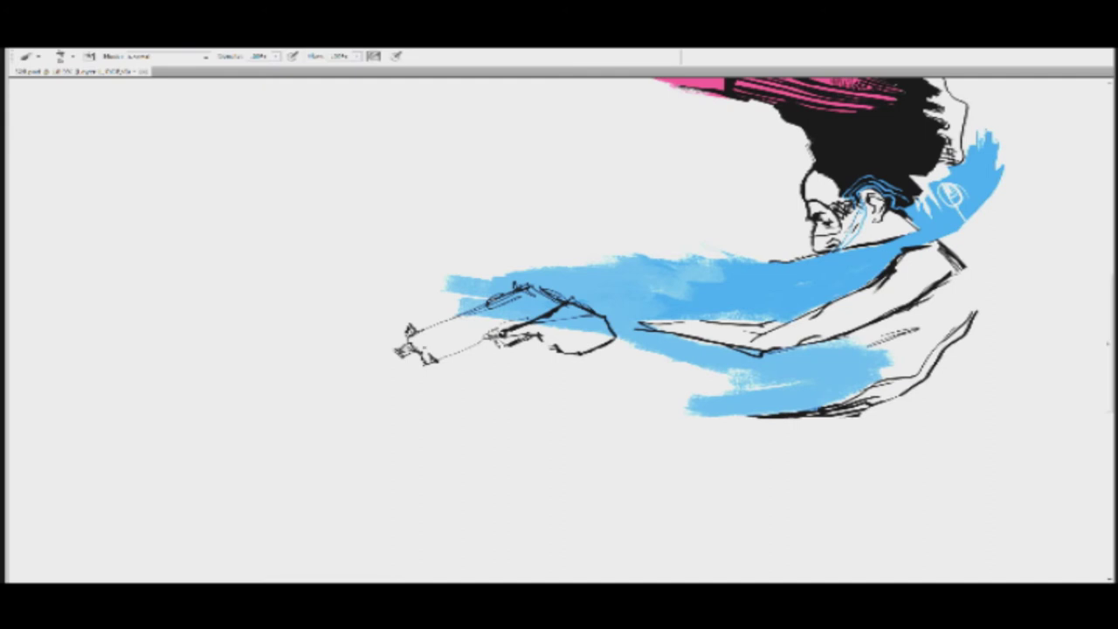
left_click_drag(427, 332, 428, 343)
left_click_drag(540, 301, 424, 352)
left_click_drag(495, 321, 475, 330)
left_click_drag(541, 300, 438, 357)
key("e")
key("b")
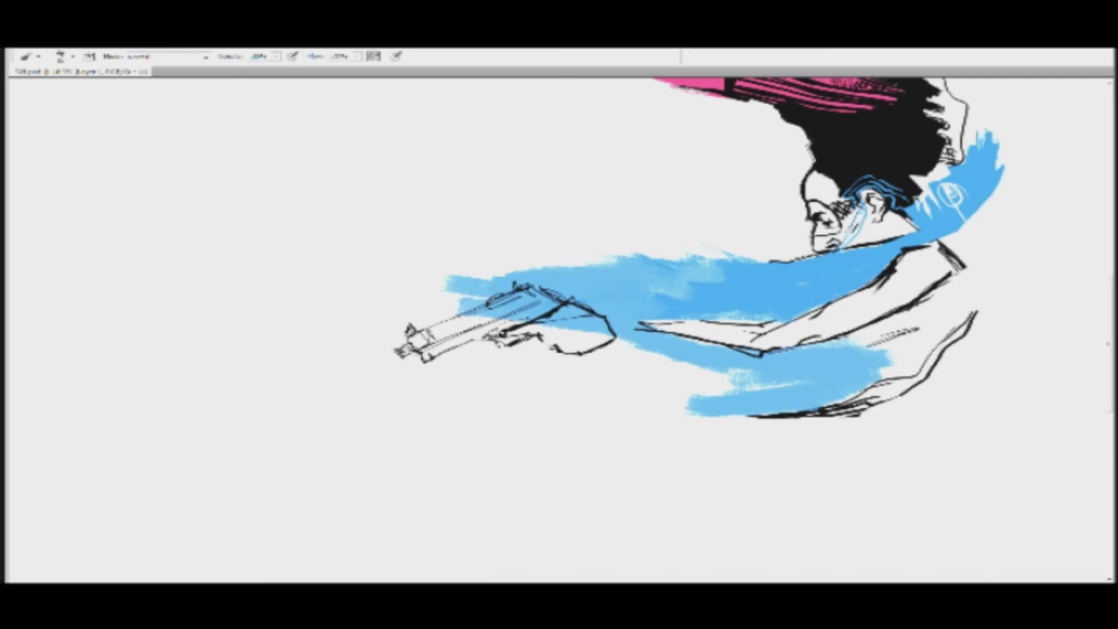
Step: Ink the base of the gun's grip and touch up the marks around its trigger and rear sight
mouse_move(507, 335)
left_mouse_down()
mouse_move(479, 346)
mouse_move(494, 350)
left_mouse_up()
mouse_move(549, 337)
left_mouse_down()
mouse_move(534, 345)
mouse_move(569, 364)
mouse_move(604, 347)
left_mouse_up()
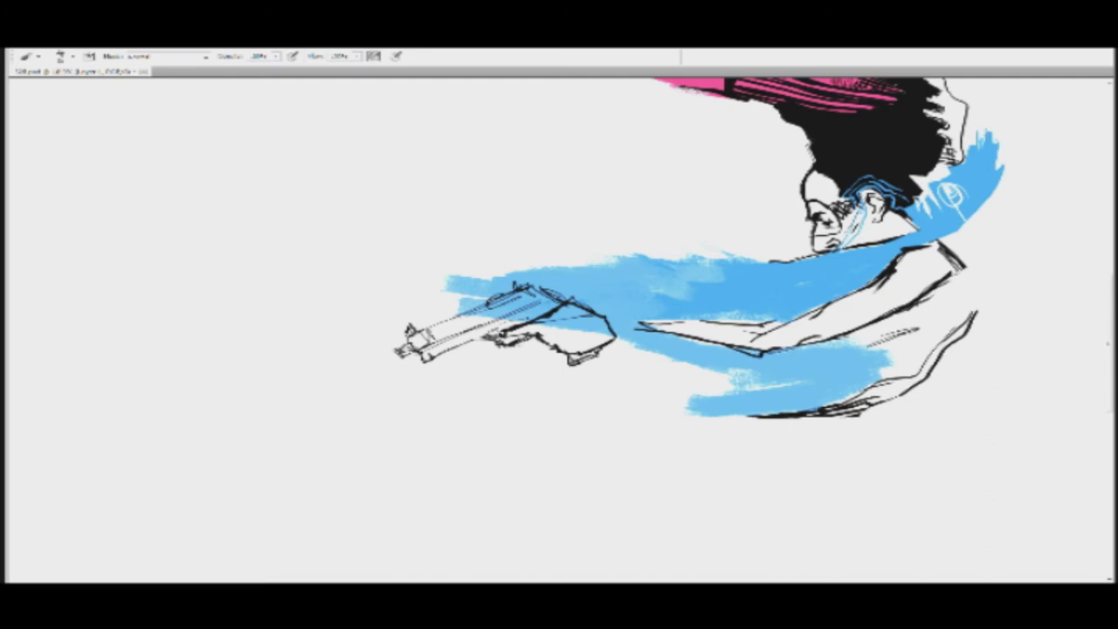
left_click_drag(528, 319, 559, 302)
mouse_move(534, 289)
left_mouse_down()
mouse_move(547, 278)
mouse_move(549, 290)
left_mouse_up()
Step: Ink the figure's lower leg in long tapering black lines trailing down from the hips, with contour lines running up into the torso
key("z")
mouse_move(625, 314)
left_mouse_down()
mouse_move(541, 329)
mouse_move(595, 323)
left_mouse_up()
key("b")
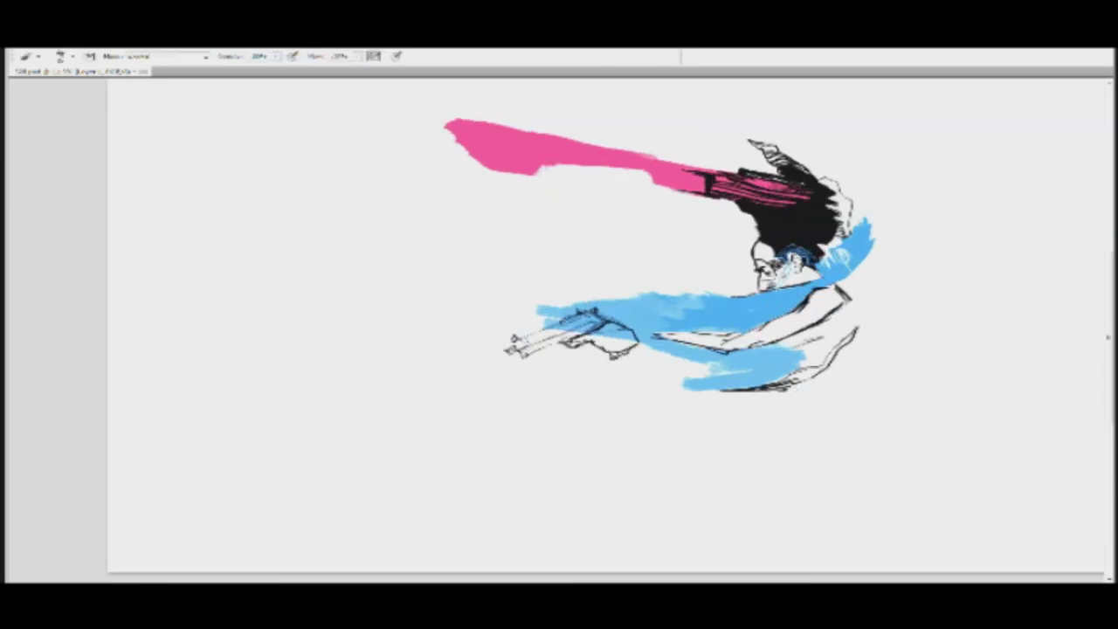
mouse_move(758, 390)
left_mouse_down()
mouse_move(690, 430)
mouse_move(727, 415)
mouse_move(590, 458)
left_mouse_up()
left_click_drag(669, 407, 591, 456)
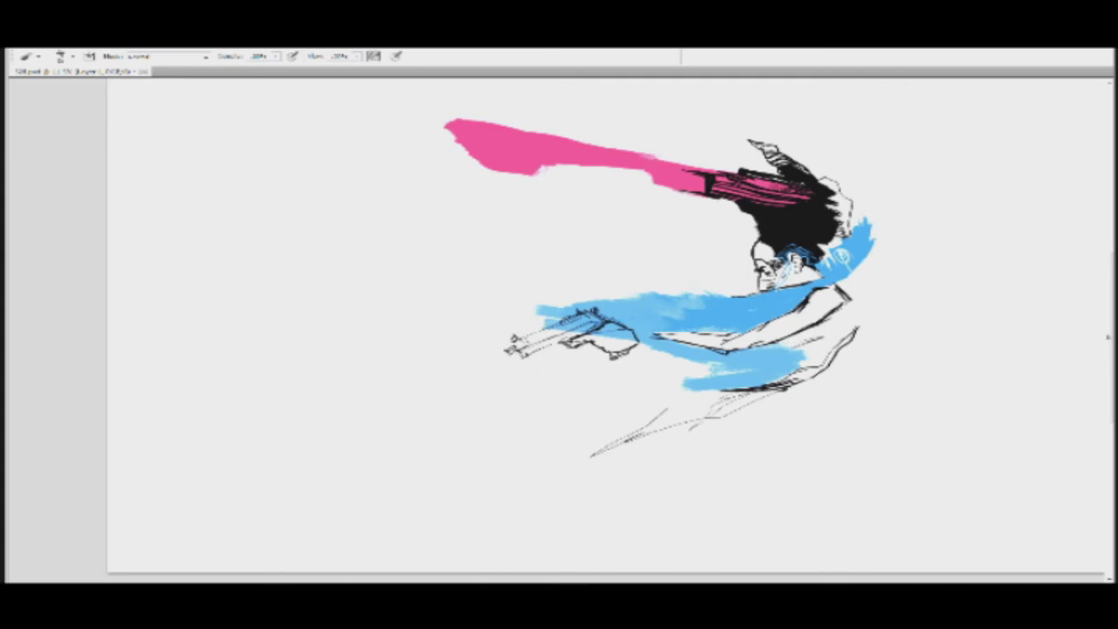
left_click_drag(704, 390, 528, 484)
left_click_drag(659, 432, 579, 459)
left_click_drag(750, 405, 629, 442)
mouse_move(795, 382)
left_mouse_down()
mouse_move(671, 438)
mouse_move(563, 462)
mouse_move(476, 511)
left_mouse_up()
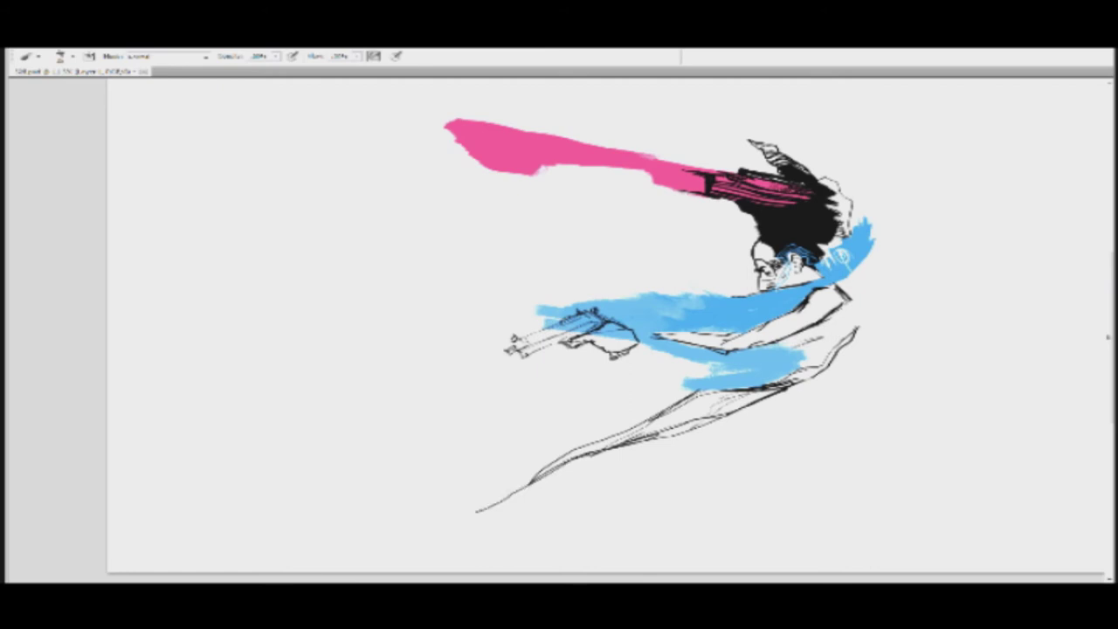
mouse_move(607, 431)
left_mouse_down()
mouse_move(480, 511)
mouse_move(569, 449)
left_mouse_up()
mouse_move(681, 387)
left_mouse_down()
mouse_move(631, 420)
mouse_move(828, 331)
left_mouse_up()
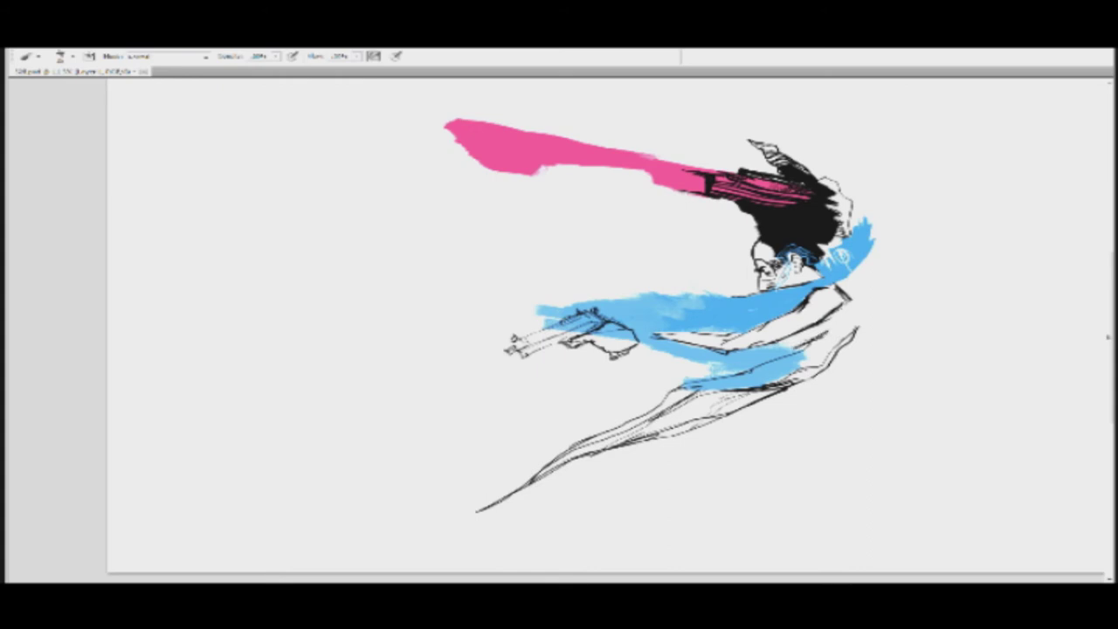
Step: Ink a second tapering leg above the first and connect its upper contour to the torso
mouse_move(796, 384)
left_mouse_down()
mouse_move(721, 414)
mouse_move(601, 395)
mouse_move(495, 424)
mouse_move(661, 405)
left_mouse_up()
mouse_move(548, 409)
left_mouse_down()
mouse_move(451, 441)
mouse_move(461, 435)
left_mouse_up()
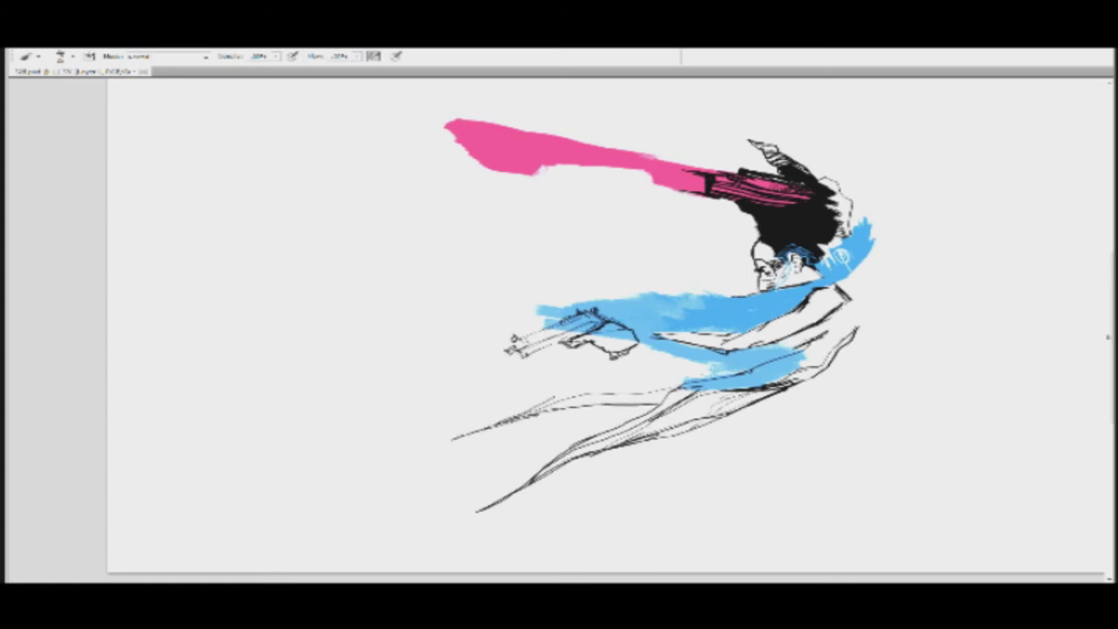
mouse_move(615, 385)
left_mouse_down()
mouse_move(553, 399)
mouse_move(740, 371)
mouse_move(807, 342)
left_mouse_up()
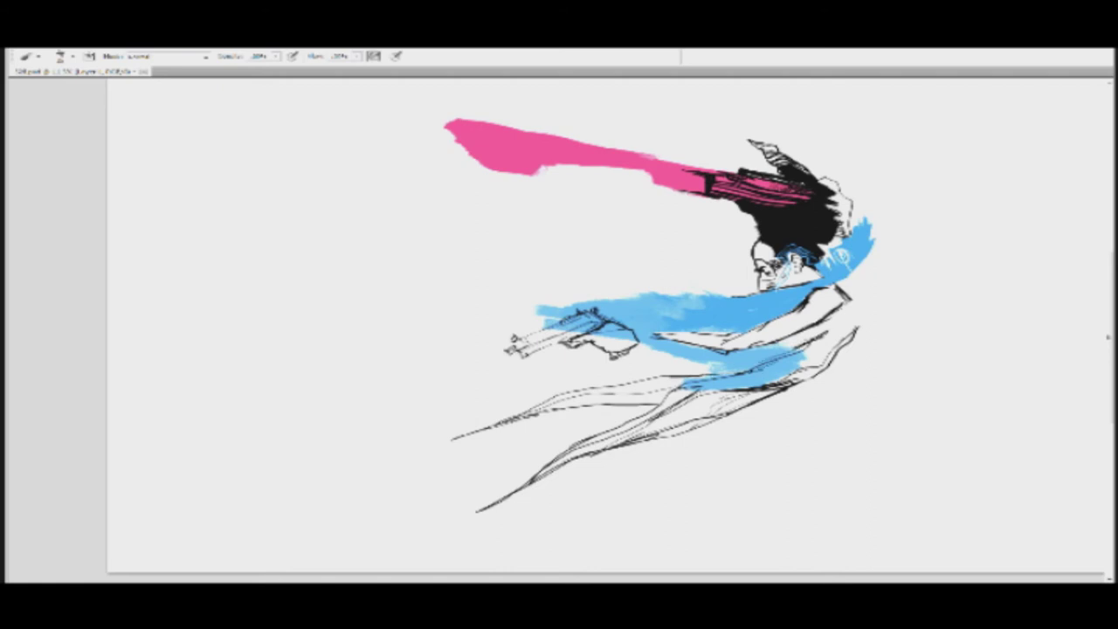
Step: Outline a large wing behind the back in thin blue, switch to a textured bristle brush, and fill its upper part with light blue
mouse_move(825, 311)
left_mouse_down()
mouse_move(917, 258)
mouse_move(982, 197)
mouse_move(996, 147)
mouse_move(1021, 123)
mouse_move(1051, 228)
mouse_move(972, 330)
left_mouse_up()
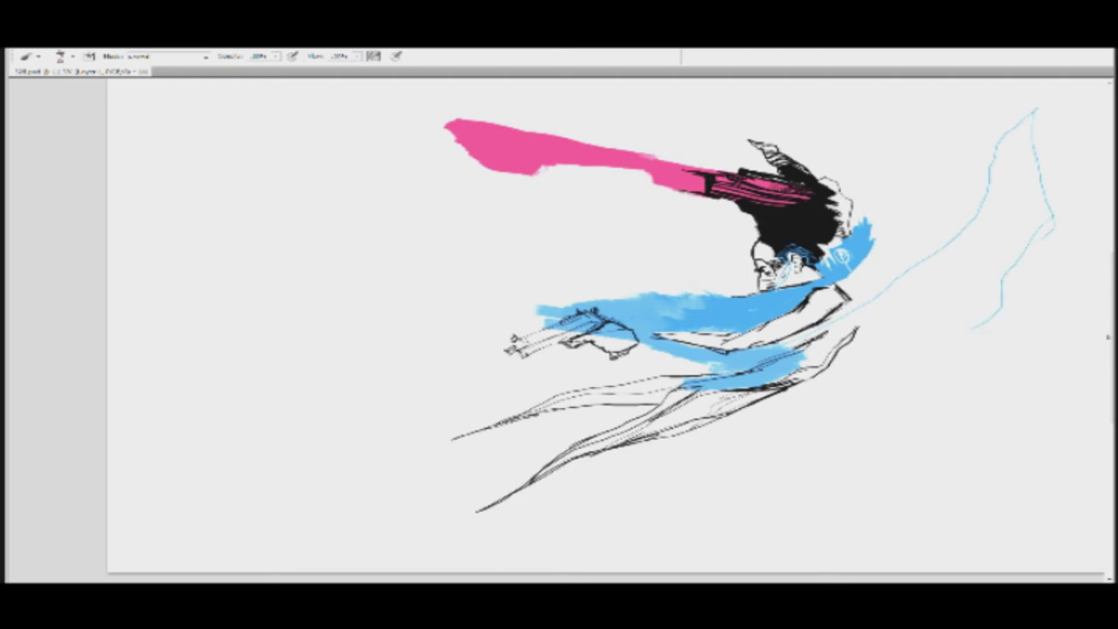
left_click(73, 56)
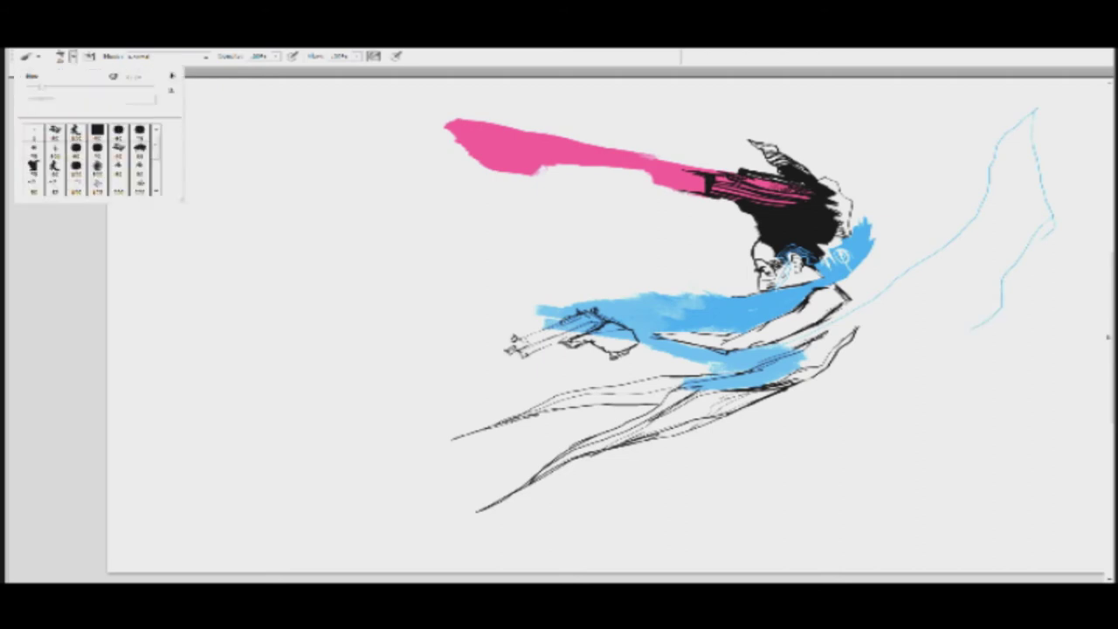
left_click(55, 169)
left_click(55, 186)
mouse_move(882, 303)
left_mouse_down()
mouse_move(954, 252)
mouse_move(900, 309)
mouse_move(949, 274)
mouse_move(830, 333)
left_mouse_up()
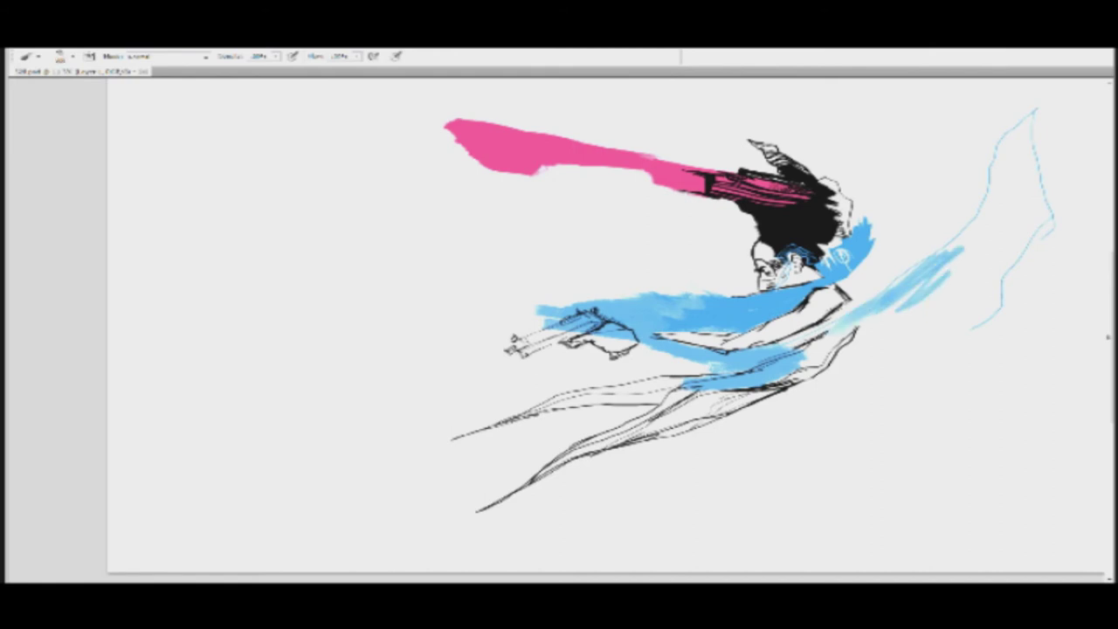
left_click_drag(978, 246, 865, 332)
mouse_move(1022, 203)
left_mouse_down()
mouse_move(858, 356)
mouse_move(901, 280)
left_mouse_up()
left_click_drag(994, 173, 924, 259)
left_click_drag(1006, 150, 940, 245)
left_click_drag(1030, 122, 994, 243)
left_click_drag(1029, 189, 935, 311)
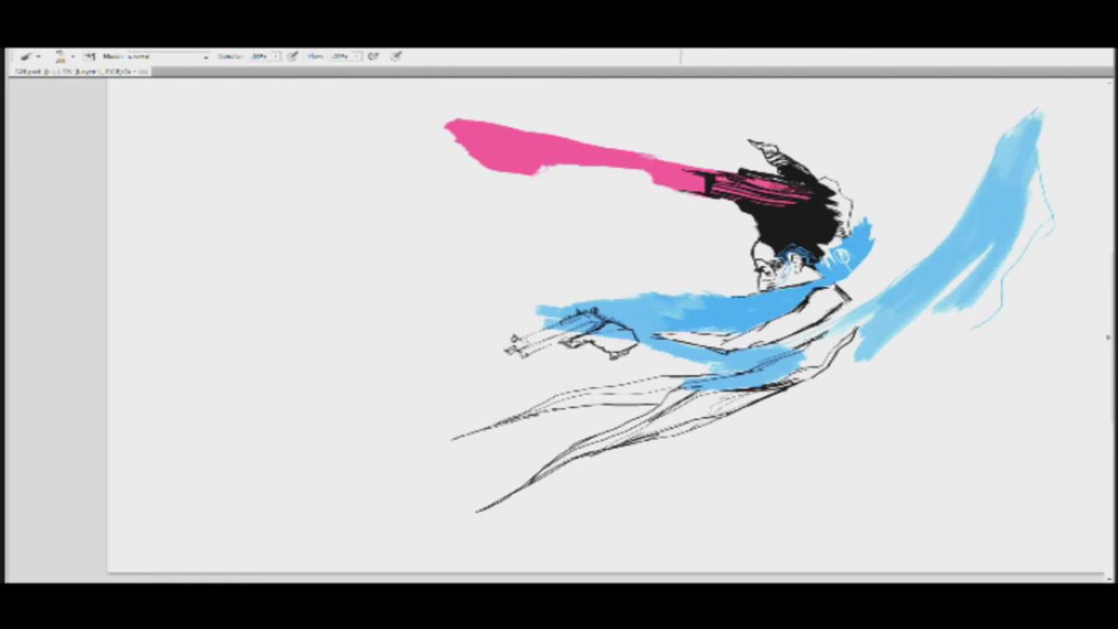
Step: Fill the wing's lower and outer parts with light blue feather strokes, trimming its outer edge with the sampled background colour
left_click_drag(988, 250, 896, 344)
left_click_drag(939, 314, 863, 373)
left_click_drag(995, 286, 906, 367)
left_click_drag(1037, 206, 966, 340)
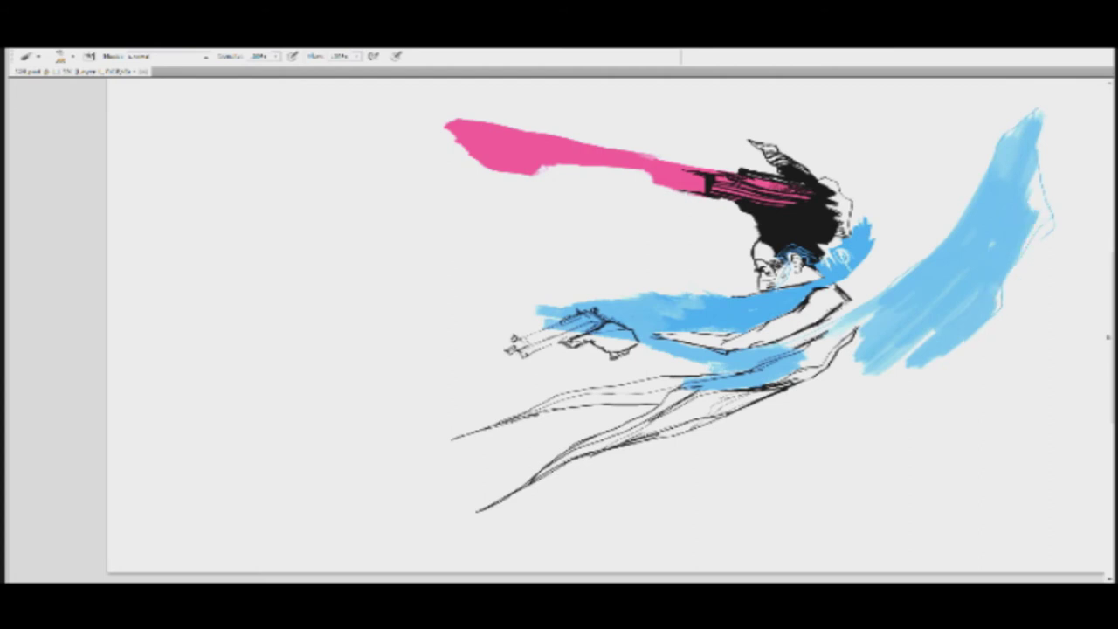
left_click_drag(1050, 189, 1027, 232)
left_click_drag(1057, 164, 1009, 276)
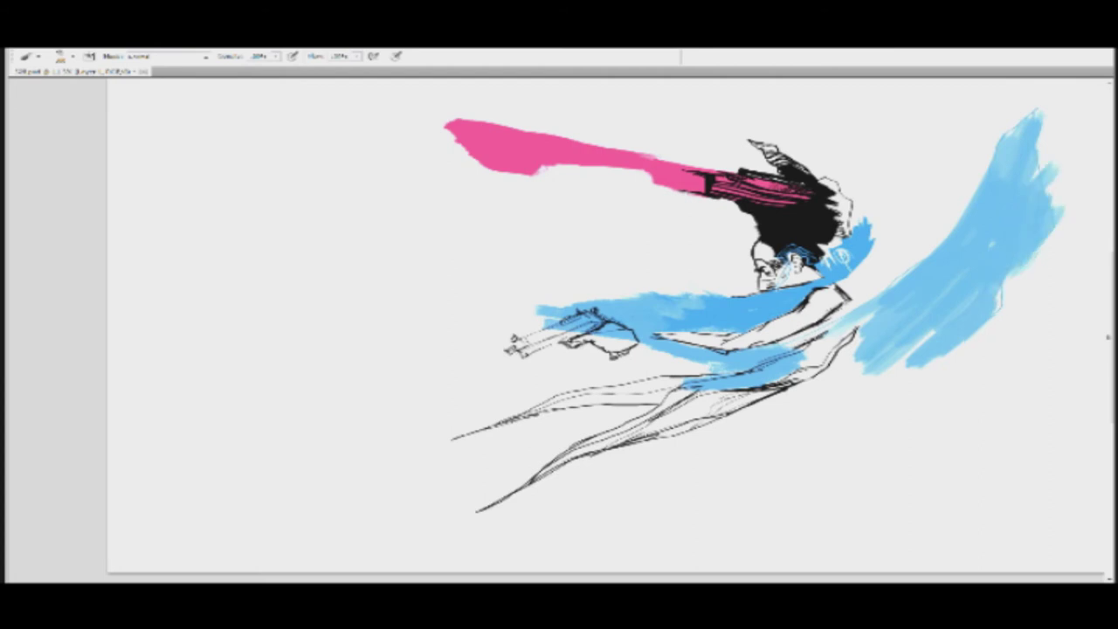
left_click(1074, 187, "alt")
left_click_drag(1064, 198, 1047, 234)
Step: Extend the blue band over the gun into a tapered forward point and feather its upper edge with sampled colours
left_click_drag(566, 303, 484, 303)
left_click(609, 281, "alt")
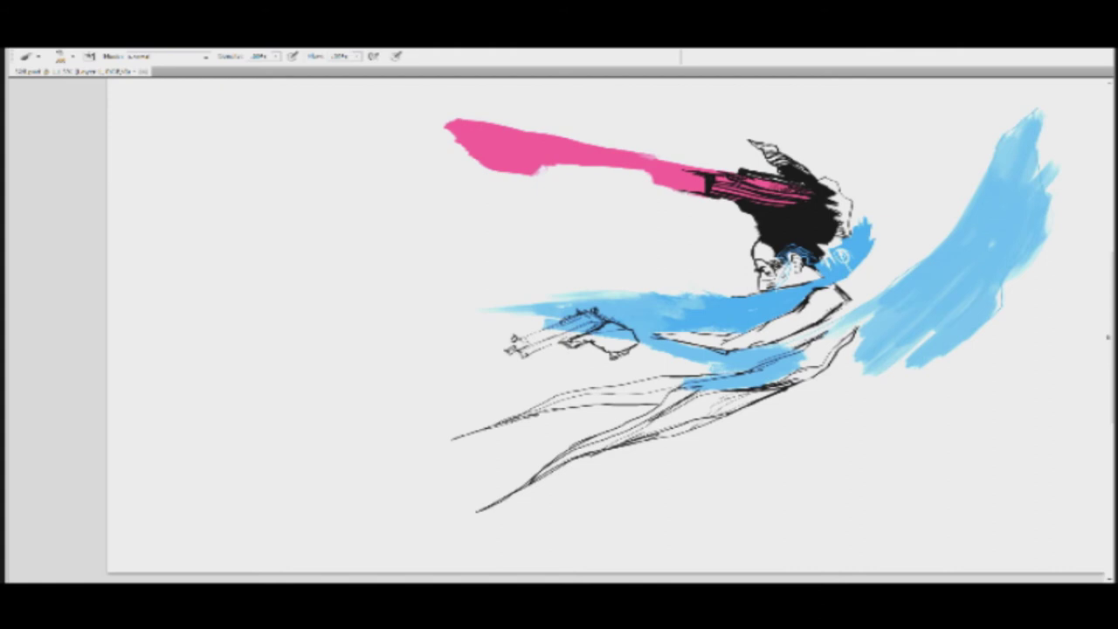
mouse_move(540, 311)
left_mouse_down()
mouse_move(425, 317)
mouse_move(558, 319)
left_mouse_up()
left_click(378, 319, "alt")
left_click(533, 310, "alt")
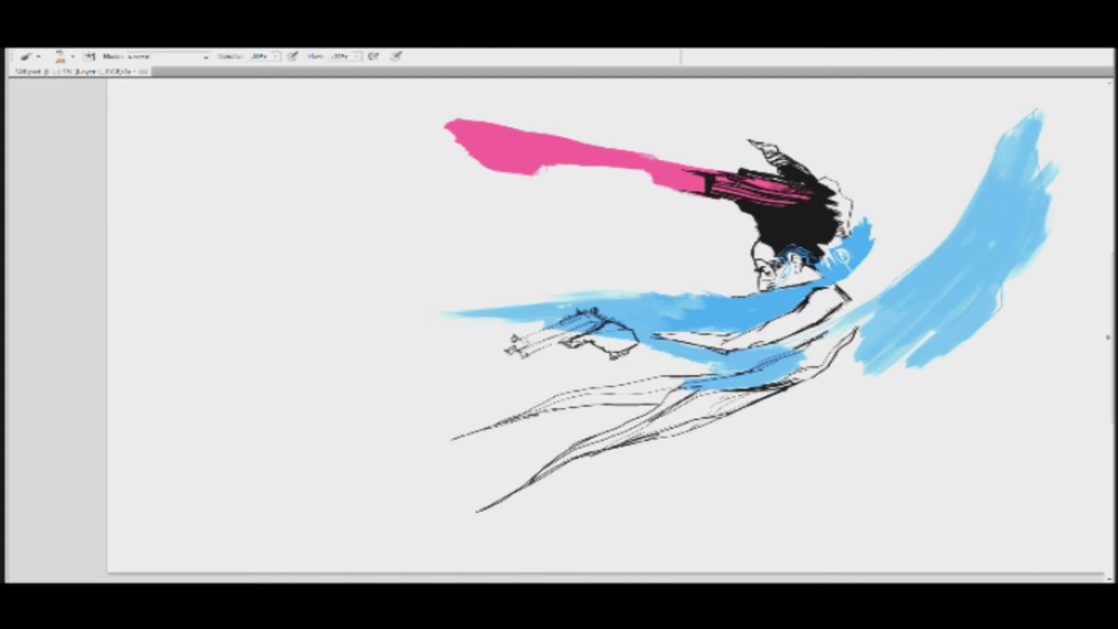
mouse_move(617, 295)
left_mouse_down()
mouse_move(688, 292)
mouse_move(683, 278)
left_mouse_up()
left_click_drag(686, 292, 754, 291)
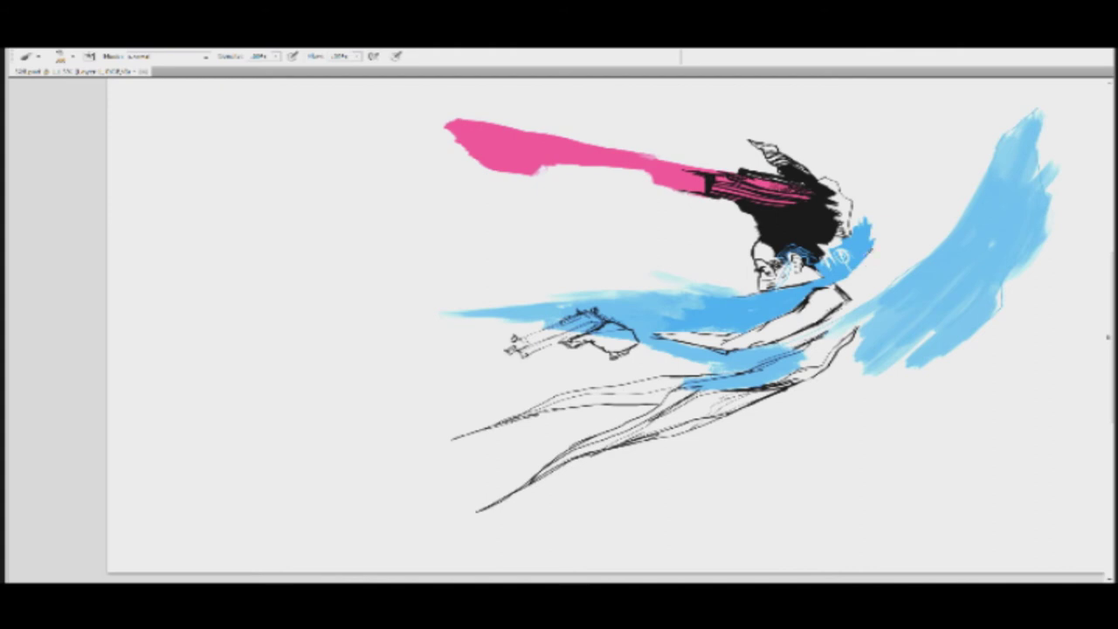
Step: Paint a second, smaller blue wing rising behind the head and join it to the large wing with added feather strokes
mouse_move(861, 265)
left_mouse_down()
mouse_move(891, 229)
mouse_move(898, 192)
left_mouse_up()
mouse_move(873, 243)
left_mouse_down()
mouse_move(904, 162)
mouse_move(898, 171)
left_mouse_up()
mouse_move(851, 276)
left_mouse_down()
mouse_move(932, 210)
mouse_move(933, 157)
mouse_move(940, 178)
left_mouse_up()
mouse_move(865, 303)
left_mouse_down()
mouse_move(938, 204)
mouse_move(940, 227)
left_mouse_up()
left_click_drag(830, 327, 863, 299)
left_click_drag(977, 306, 896, 375)
Step: Rotate the canvas so the figure stands more upright, then fill in the smaller wing and sharpen its upper tip to a point
key("r")
mouse_move(961, 284)
left_mouse_down()
mouse_move(961, 268)
mouse_move(865, 262)
mouse_move(768, 273)
mouse_move(697, 232)
mouse_move(697, 316)
left_mouse_up()
key("b")
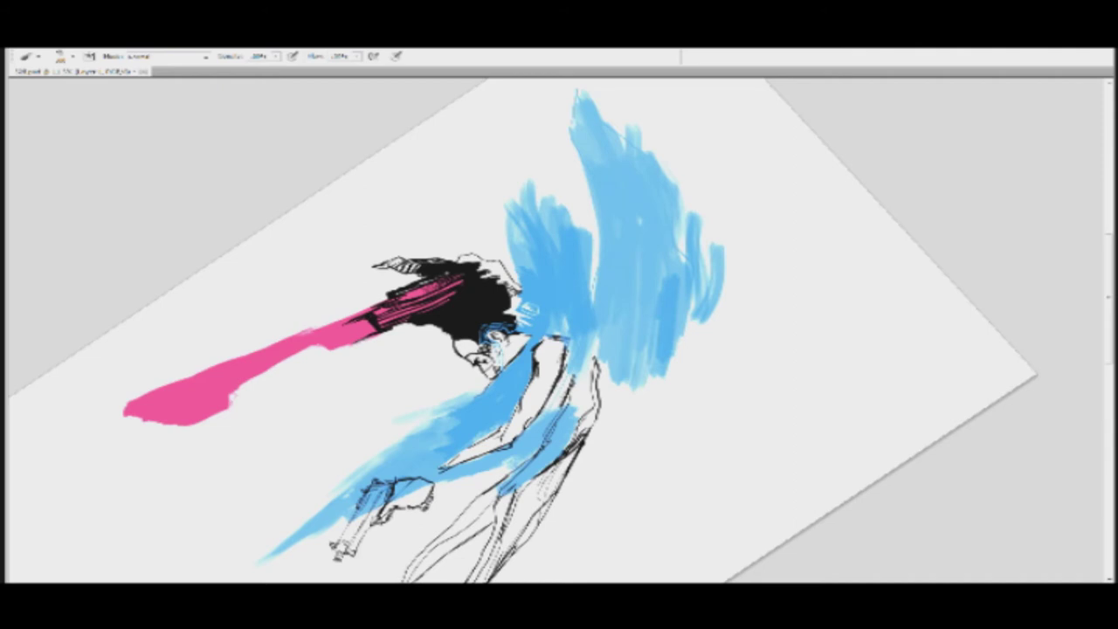
scroll(555, 331, "up", 1)
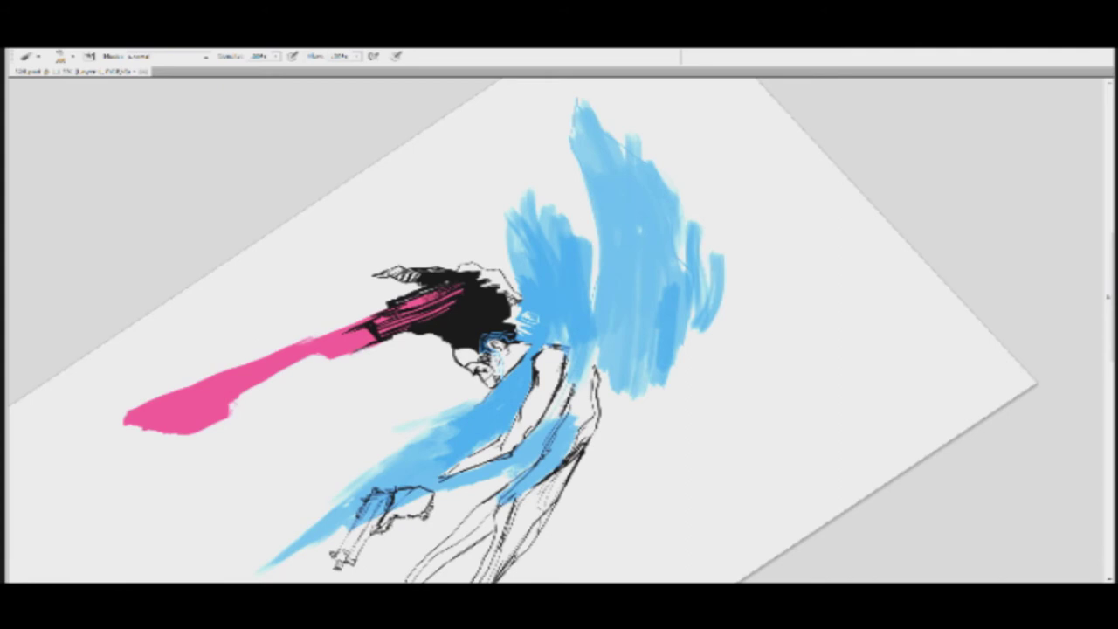
left_click_drag(592, 317, 596, 255)
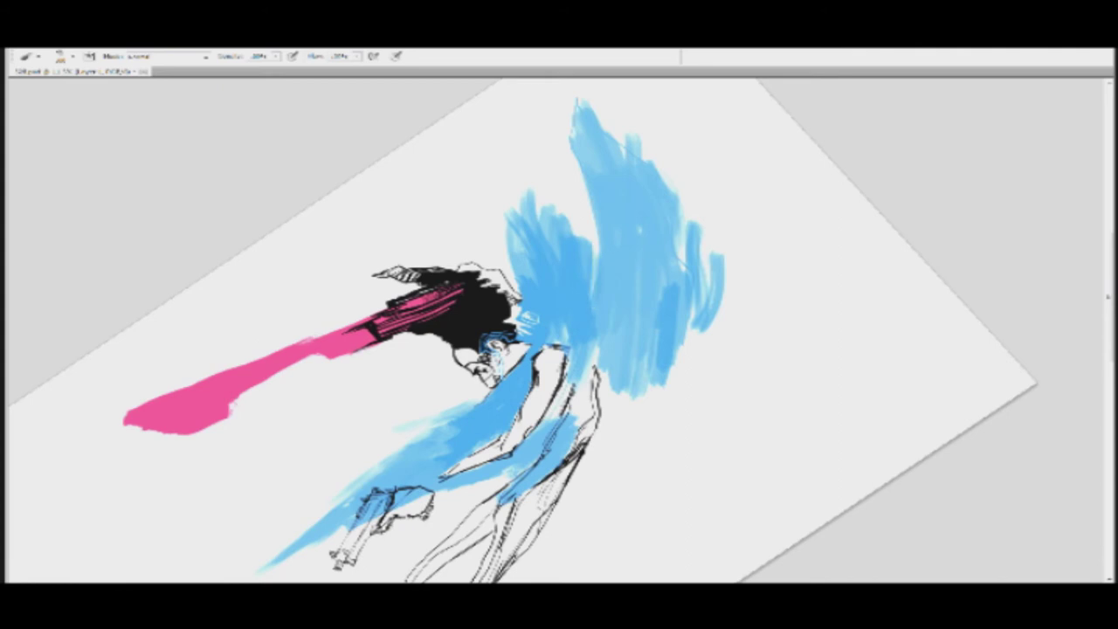
mouse_move(595, 301)
left_mouse_down()
mouse_move(589, 245)
mouse_move(526, 202)
mouse_move(505, 230)
mouse_move(543, 180)
left_mouse_up()
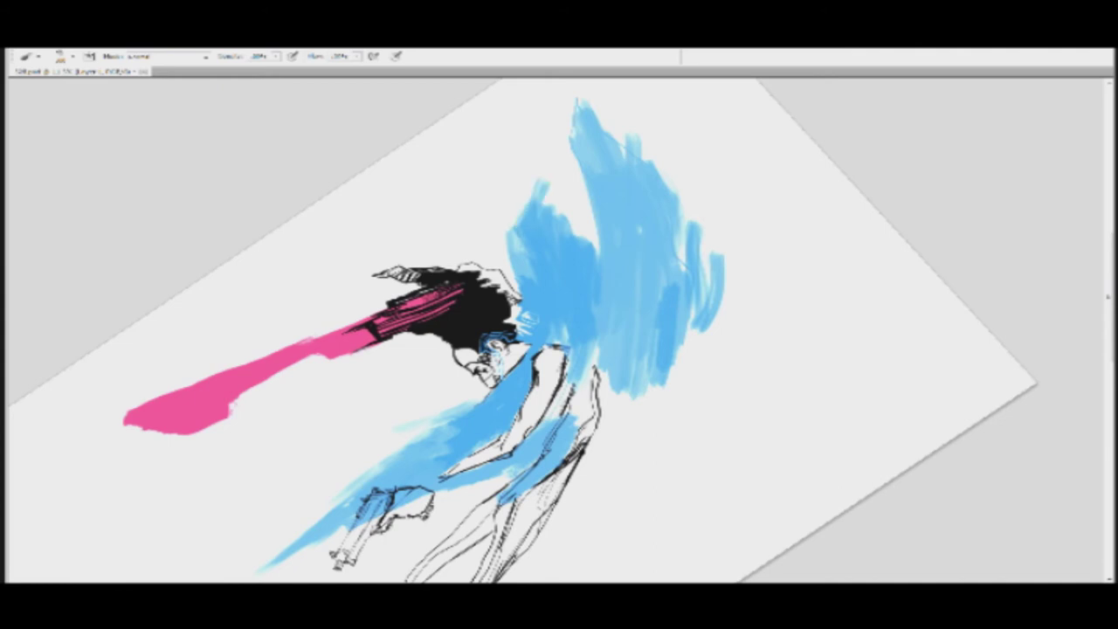
mouse_move(526, 216)
left_mouse_down()
mouse_move(548, 180)
mouse_move(569, 218)
left_mouse_up()
left_click(573, 185, "alt")
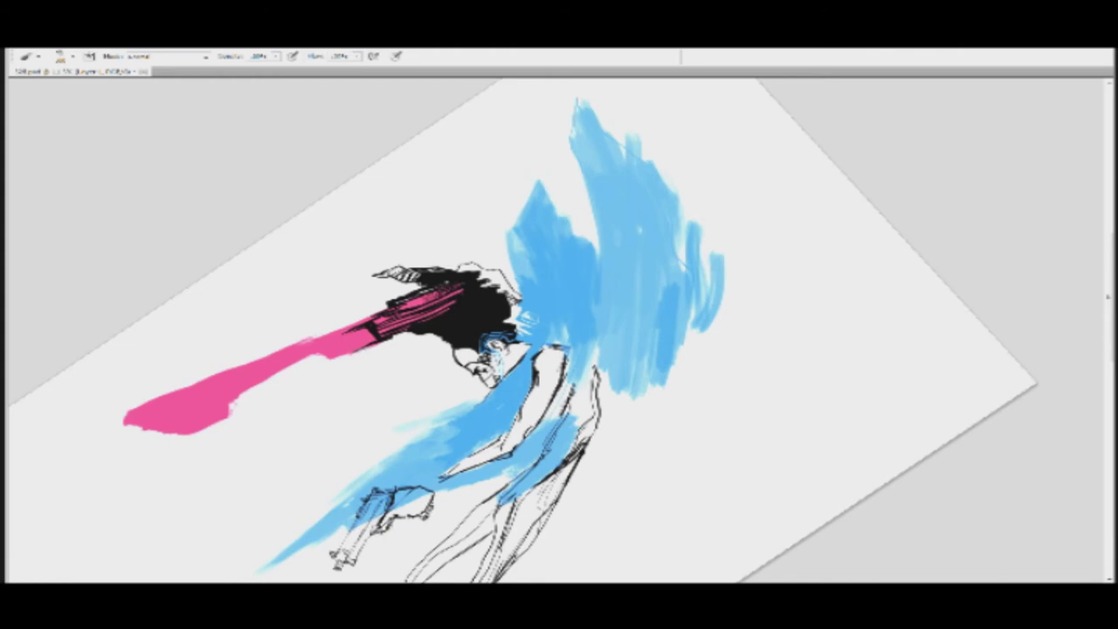
Step: Rework the gap between the two wings in the background colour, undoing unwanted strokes, and add blue to the large wing's lower outer edge
key("ctrl+alt+z")
key("ctrl+alt+z")
key("ctrl+alt+z")
key("ctrl+alt+z")
key("ctrl+alt+z")
key("ctrl+alt+z")
key("ctrl+alt+z")
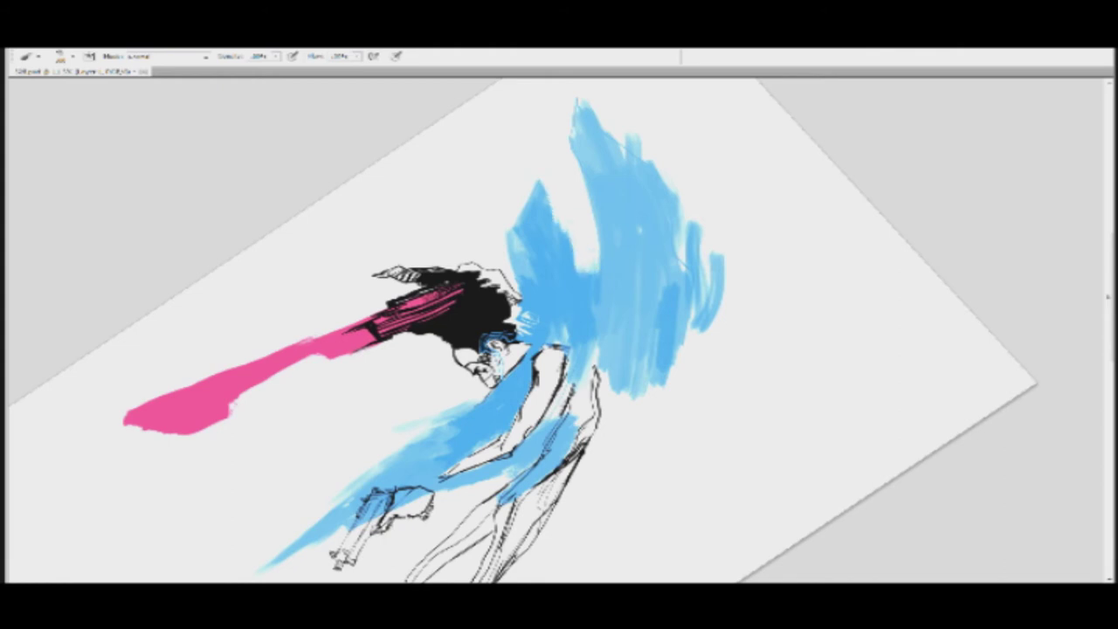
mouse_move(599, 253)
left_mouse_down()
mouse_move(586, 276)
mouse_move(592, 229)
mouse_move(591, 266)
left_mouse_up()
key("ctrl+alt+z")
key("ctrl+alt+z")
key("ctrl+alt+z")
key("ctrl+alt+z")
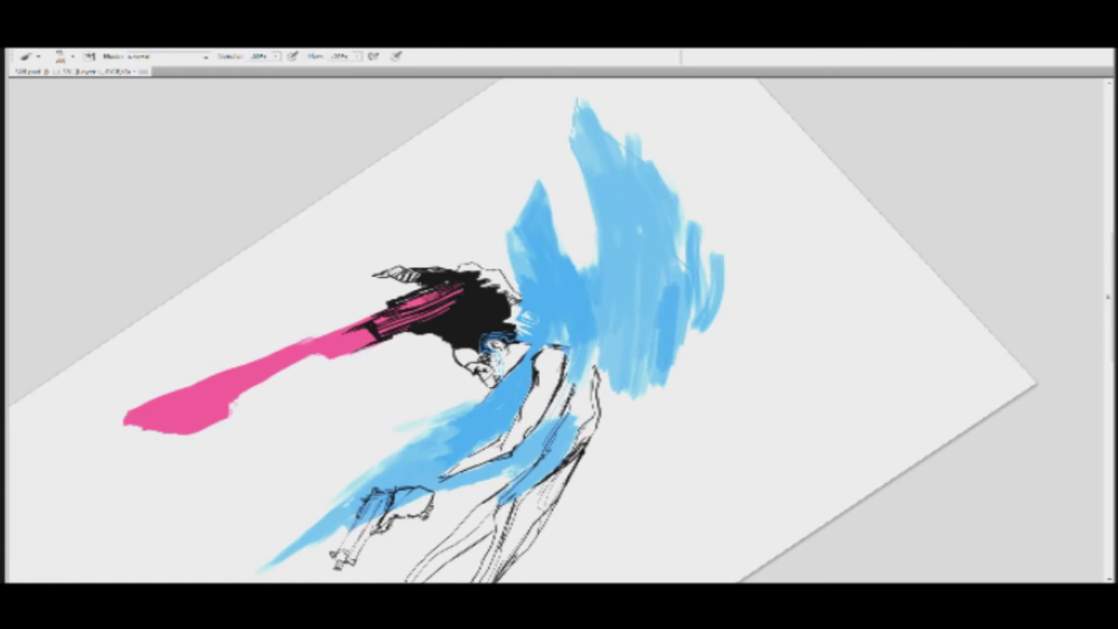
left_click_drag(690, 327, 678, 362)
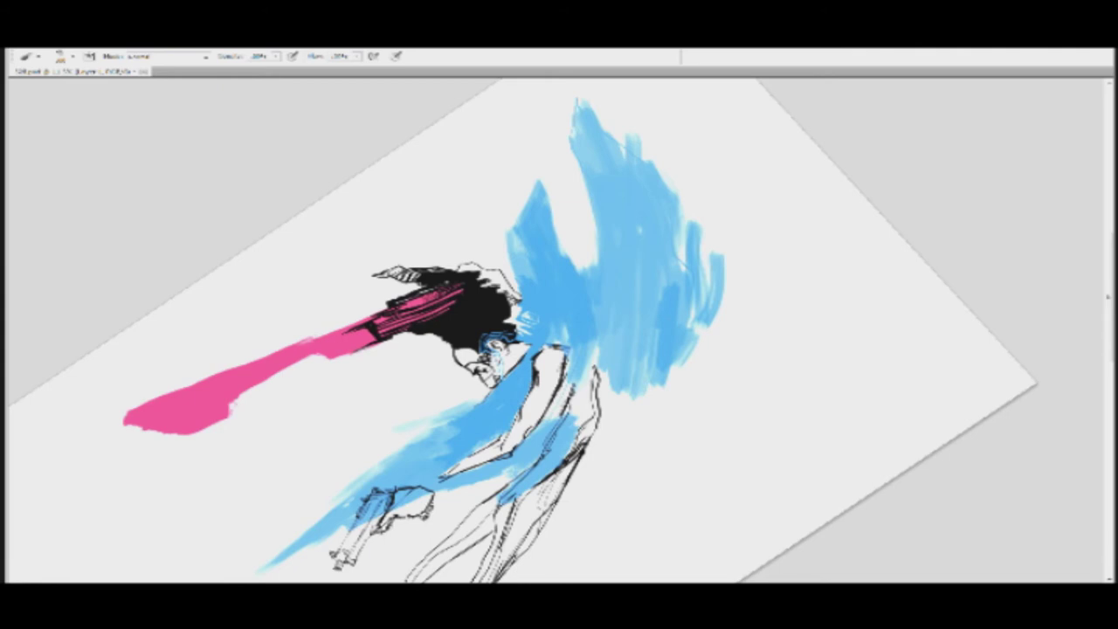
Step: Choose a pale, muted warm colour and dab it over the middle of the large wing
key("n")
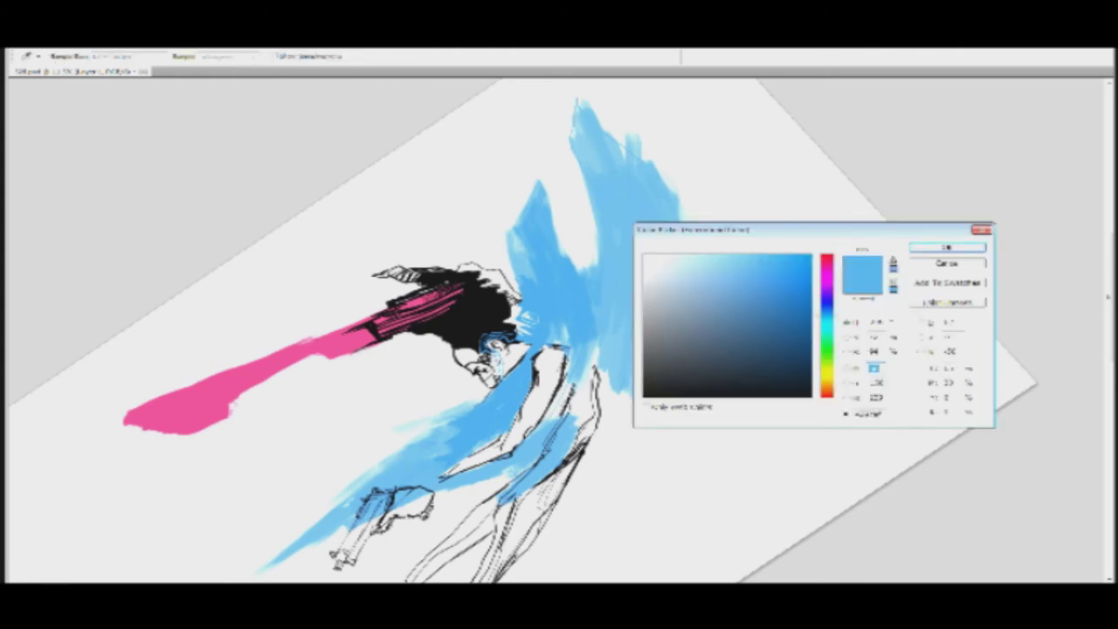
left_click(826, 380)
mouse_move(762, 262)
left_mouse_down()
mouse_move(731, 291)
mouse_move(688, 288)
left_mouse_up()
key("Return")
key("b")
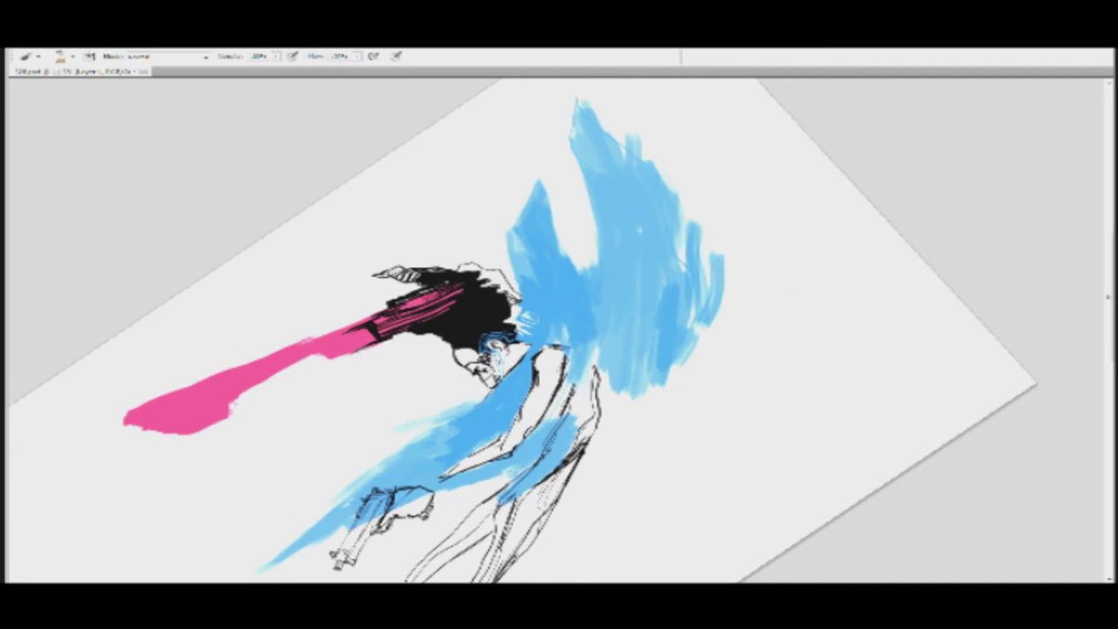
left_click(637, 270)
left_click(662, 262)
left_click(643, 292)
left_click(655, 244)
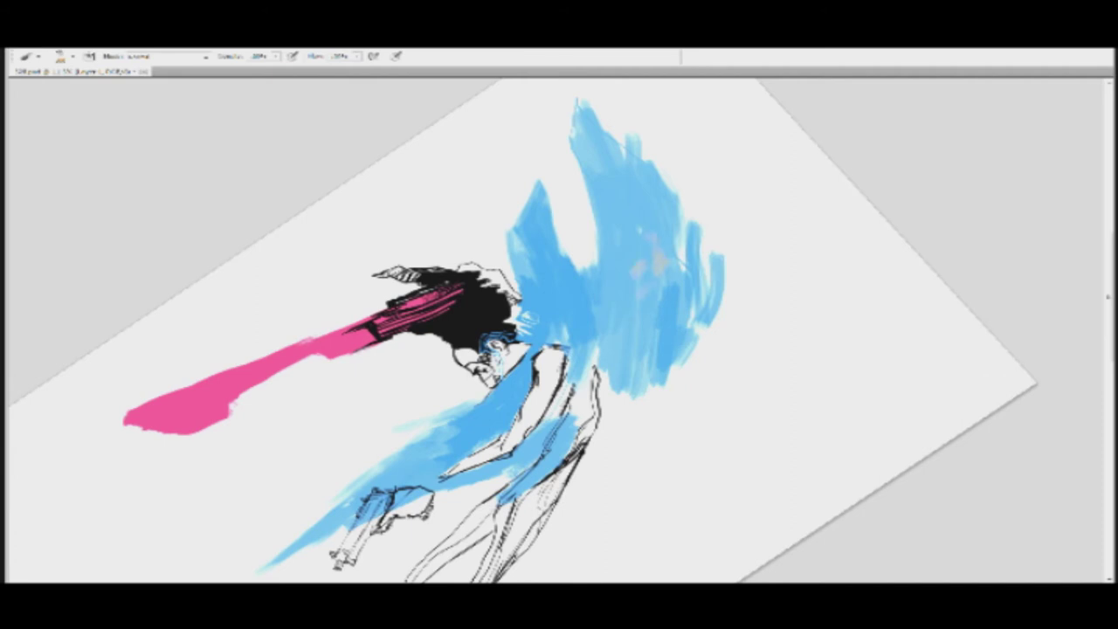
mouse_move(646, 253)
left_mouse_down()
mouse_move(657, 213)
mouse_move(673, 232)
mouse_move(671, 221)
mouse_move(634, 189)
mouse_move(647, 220)
left_mouse_up()
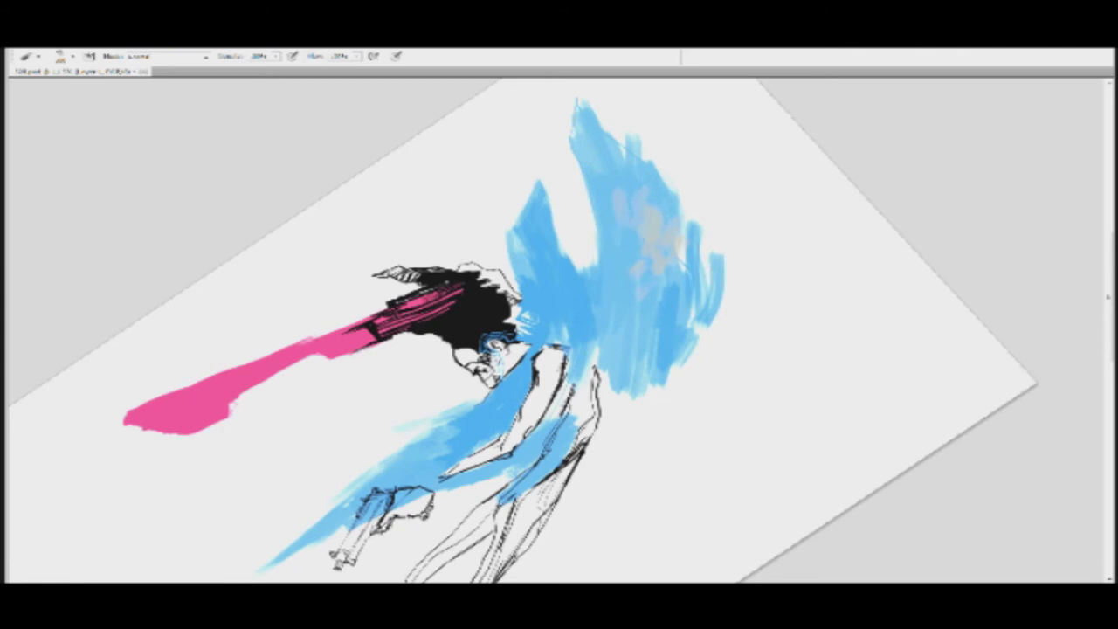
Step: Brush grey tones across the large wing's outer side and trail them outward in a fading zigzag
mouse_move(673, 332)
left_mouse_down()
mouse_move(651, 271)
mouse_move(662, 276)
mouse_move(695, 242)
mouse_move(709, 199)
mouse_move(703, 222)
left_mouse_up()
mouse_move(720, 227)
left_mouse_down()
mouse_move(746, 253)
mouse_move(706, 285)
mouse_move(775, 295)
mouse_move(786, 336)
mouse_move(851, 391)
left_mouse_up()
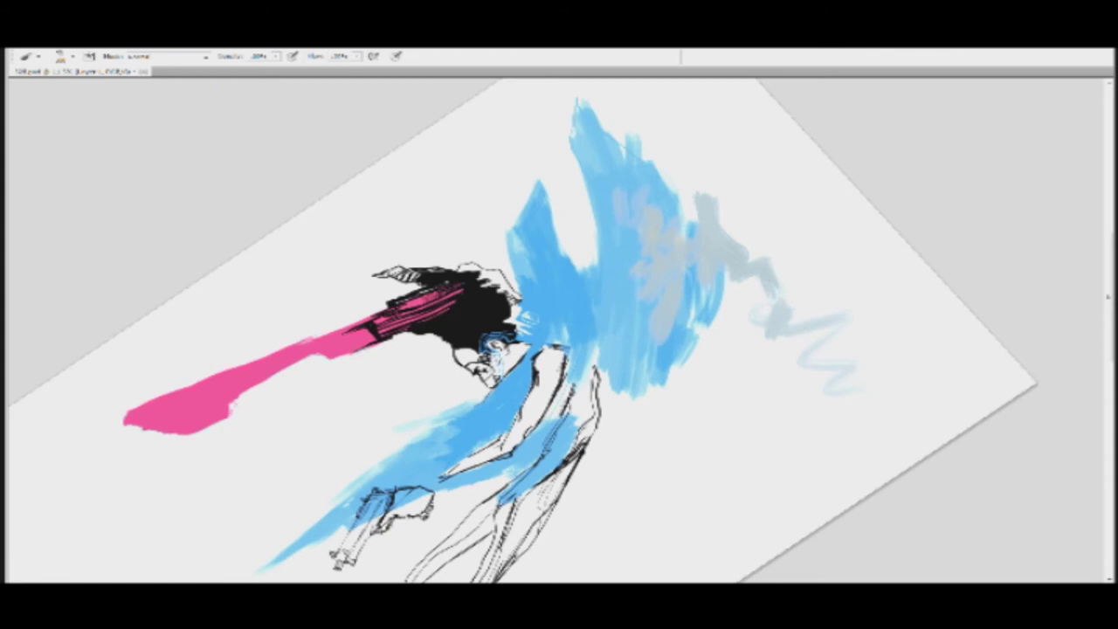
mouse_move(769, 277)
left_mouse_down()
mouse_move(784, 304)
mouse_move(753, 288)
mouse_move(755, 325)
mouse_move(735, 287)
mouse_move(720, 285)
mouse_move(706, 316)
left_mouse_up()
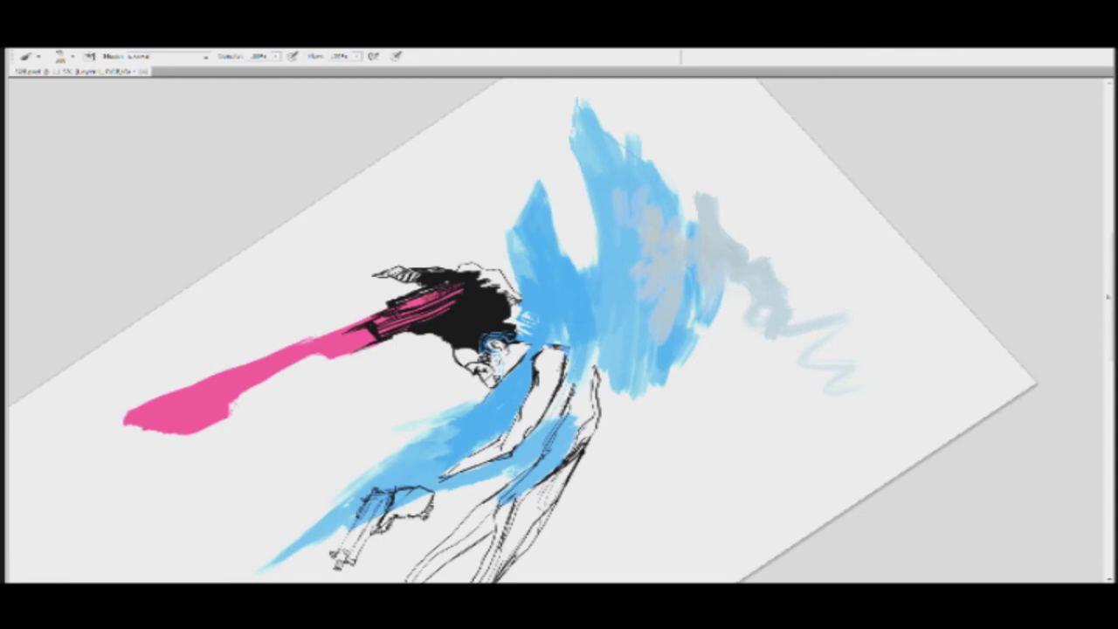
Step: Widen the large wing's inner edge and tip with blended light blue strokes
left_click_drag(581, 171, 590, 252)
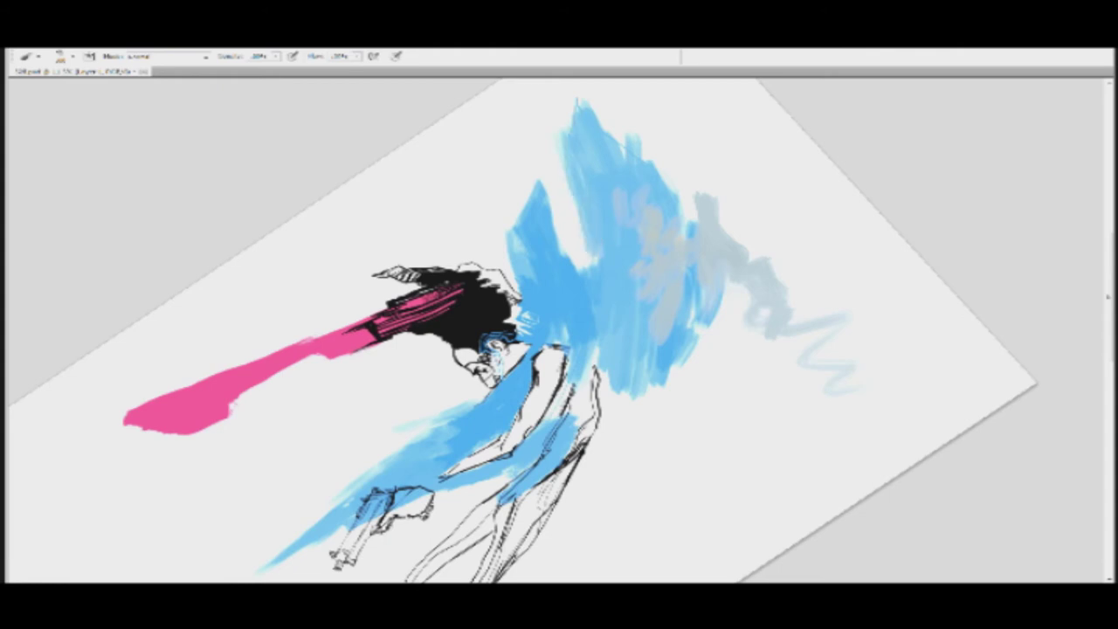
left_click_drag(588, 169, 598, 205)
left_click_drag(586, 128, 582, 154)
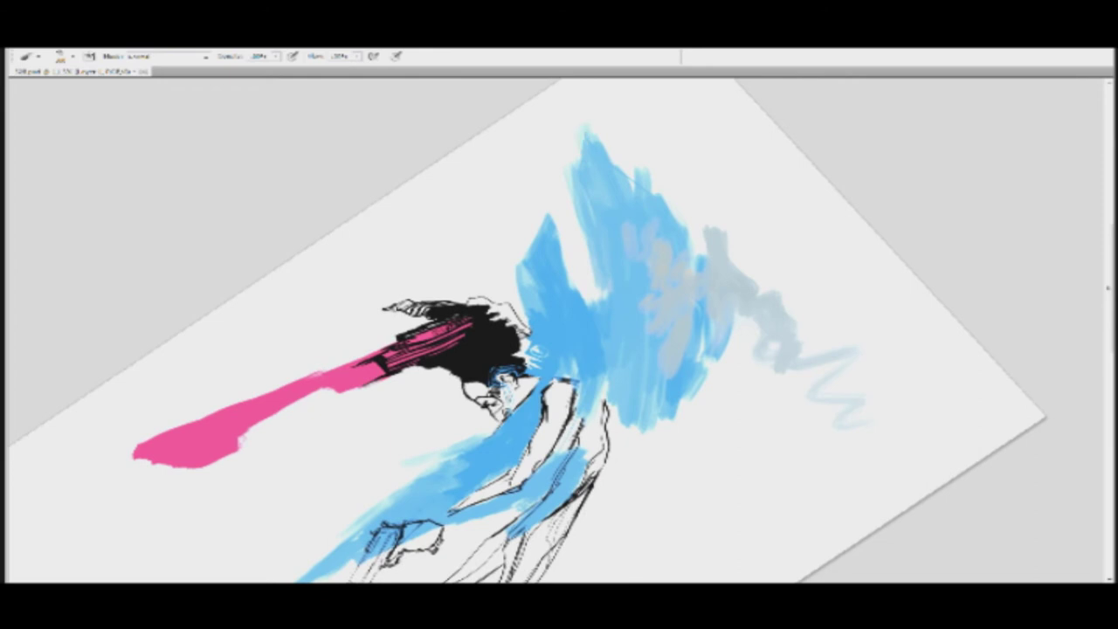
Step: Switch to the solid square brush and paint a broad, fading light blue patch below the large wing
left_click(73, 56)
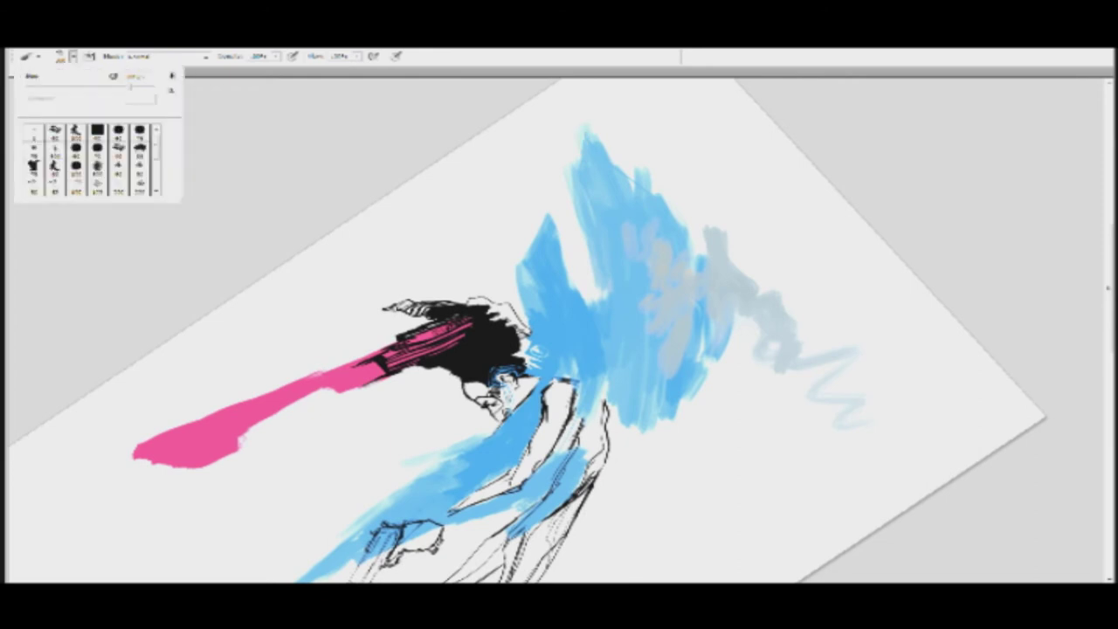
left_click(140, 149)
left_click(98, 131)
left_click(73, 56)
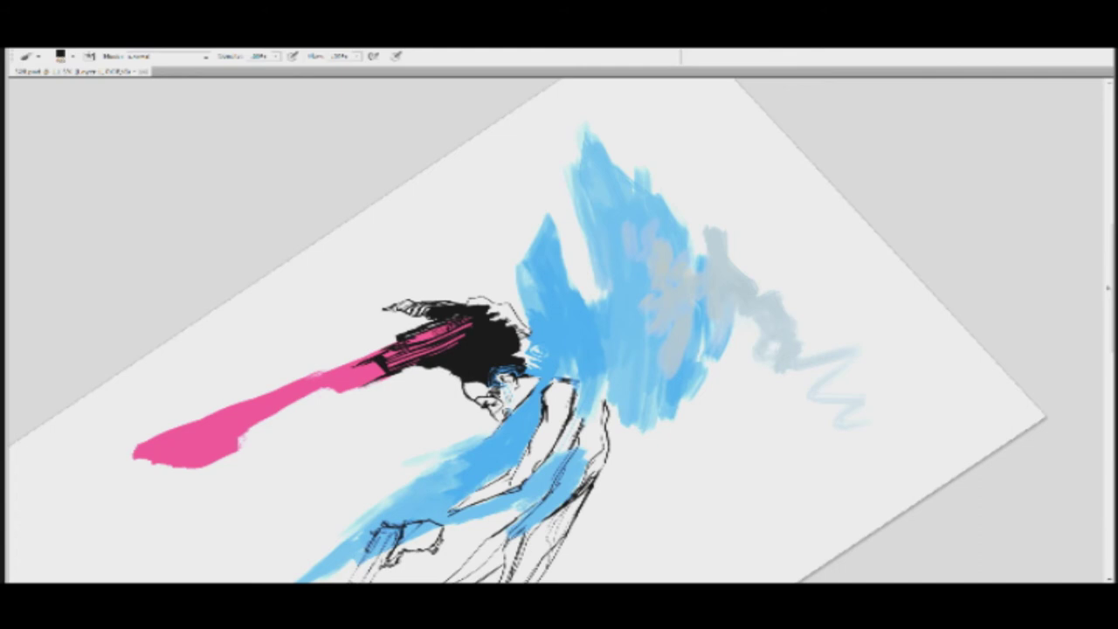
mouse_move(672, 471)
left_mouse_down()
mouse_move(758, 425)
mouse_move(705, 447)
mouse_move(741, 456)
left_mouse_up()
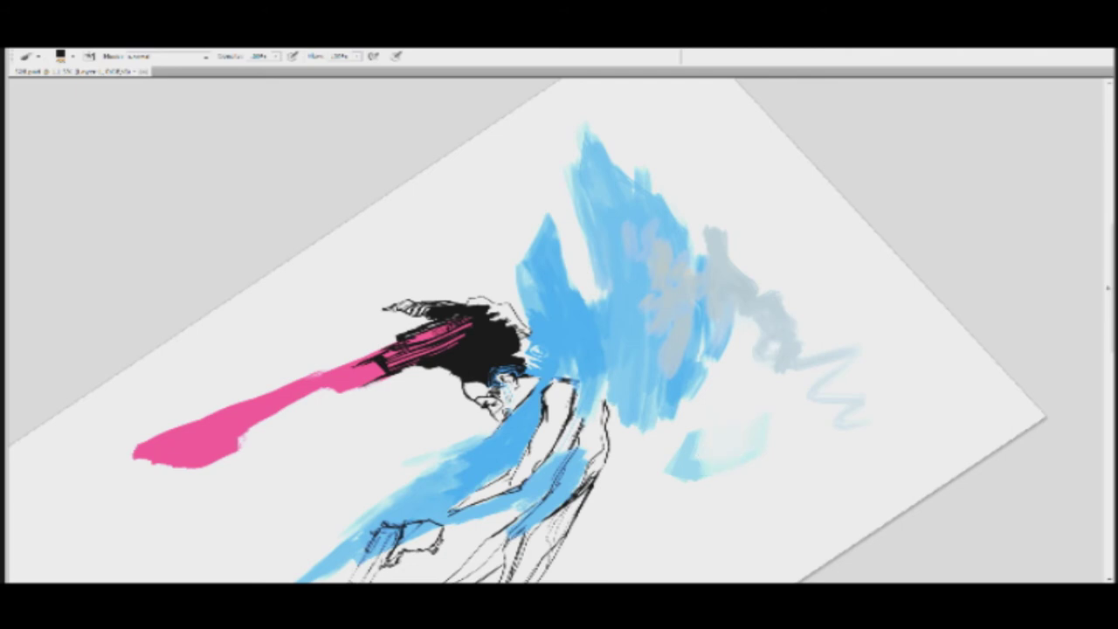
Step: Soften and fade the pale zigzag trail and the light blue patch below the large wing with overlapping strokes
left_click_drag(849, 353, 816, 398)
key("ctrl+z")
left_click_drag(853, 352, 821, 361)
mouse_move(706, 444)
left_mouse_down()
mouse_move(679, 473)
mouse_move(671, 458)
left_mouse_up()
left_click_drag(758, 440, 693, 484)
mouse_move(725, 428)
left_mouse_down()
mouse_move(681, 460)
mouse_move(670, 484)
left_mouse_up()
left_click_drag(826, 382, 783, 356)
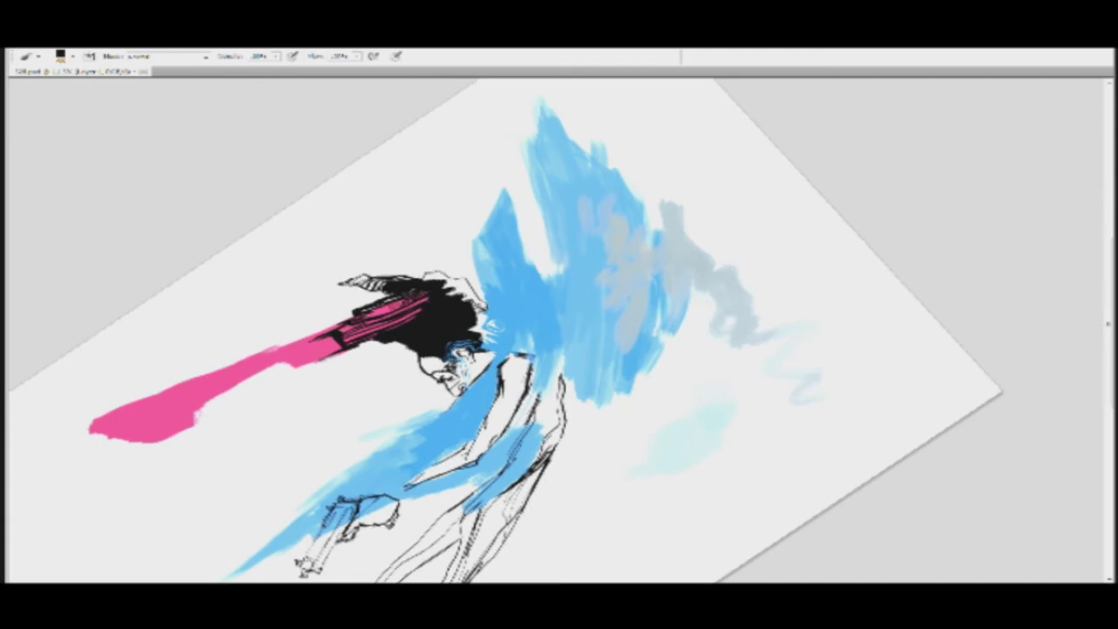
Step: Switch to a thin line brush and ink a second horn, a pink spiral and a pale contour line across the black hair
key("Escape")
left_click(629, 379, "ctrl")
mouse_move(691, 351)
left_mouse_down()
mouse_move(606, 346)
mouse_move(631, 404)
left_mouse_up()
key("b")
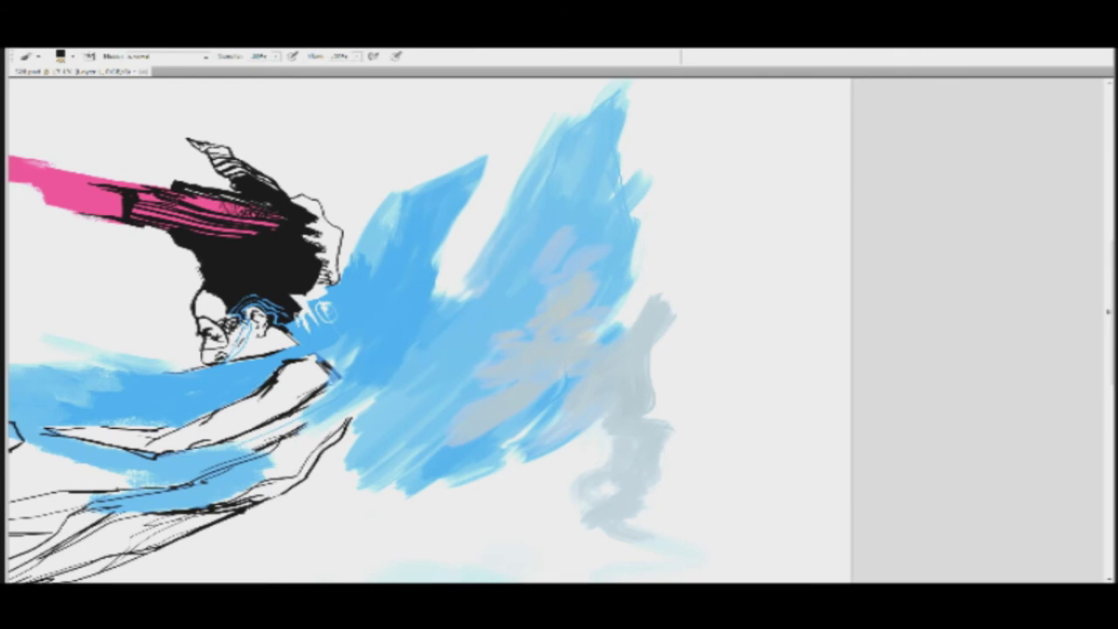
key("z")
left_click(298, 226)
left_click_drag(290, 130, 539, 230)
left_click_drag(415, 192, 507, 207)
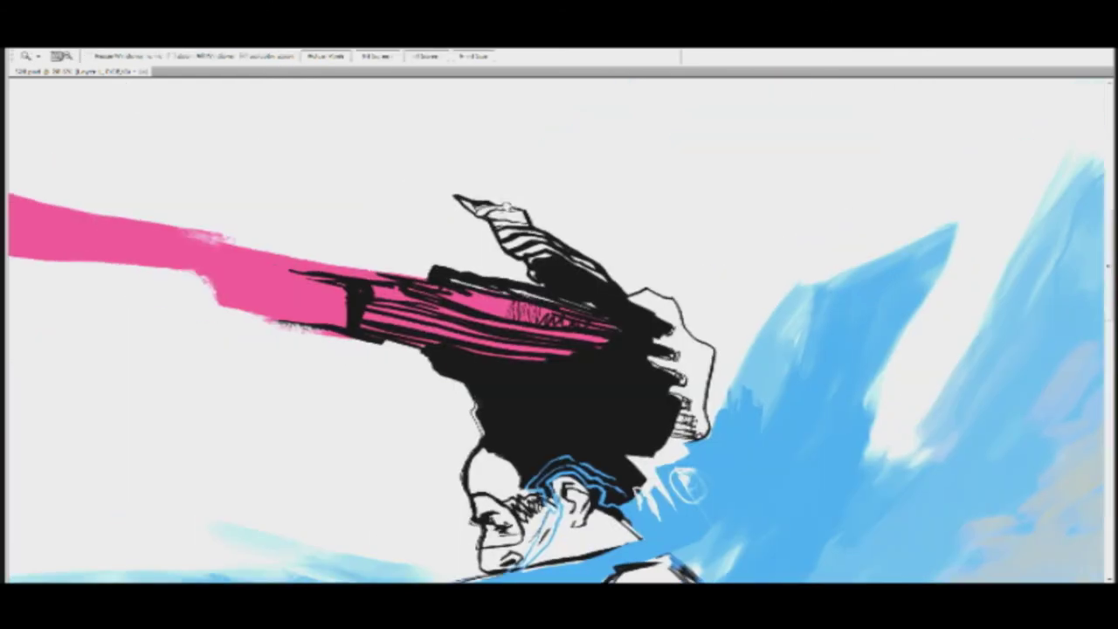
key("b")
left_click(73, 56)
left_click(55, 132)
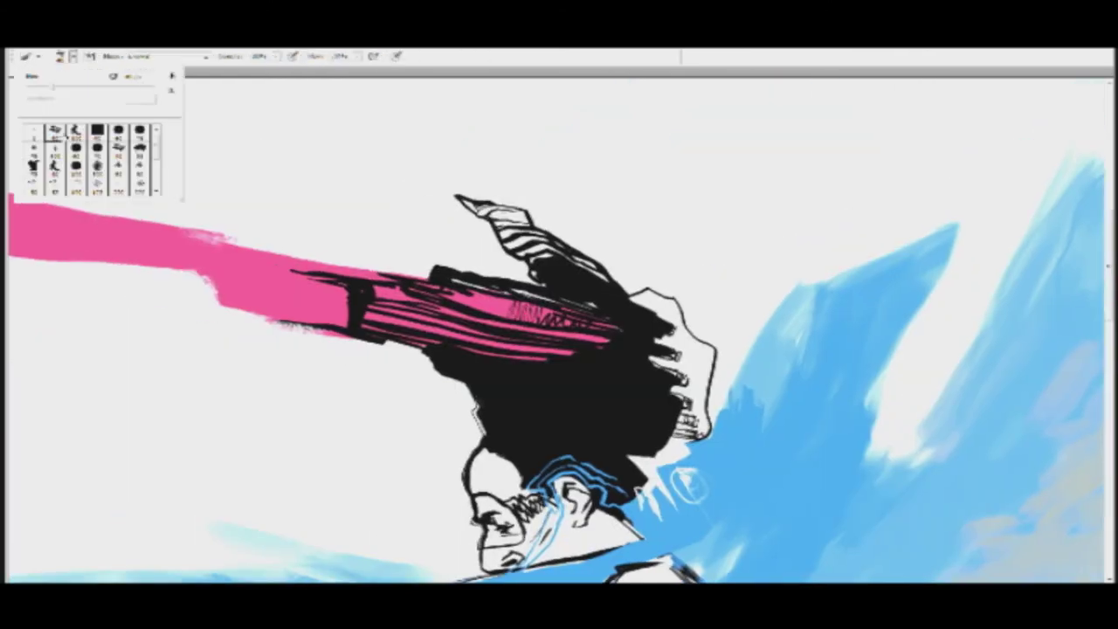
key("Return")
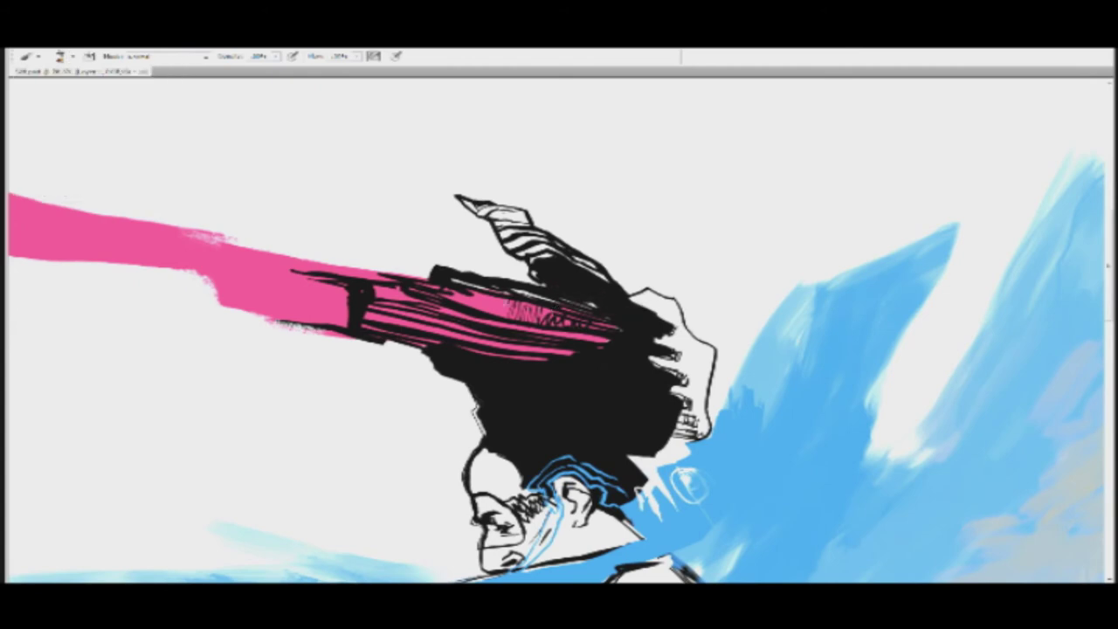
mouse_move(566, 291)
left_mouse_down()
mouse_move(611, 299)
mouse_move(575, 292)
mouse_move(583, 287)
mouse_move(595, 289)
mouse_move(538, 317)
mouse_move(549, 323)
left_mouse_up()
key("ctrl+z")
key("ctrl+z")
mouse_move(426, 353)
left_mouse_down()
mouse_move(434, 369)
mouse_move(564, 390)
mouse_move(636, 365)
mouse_move(648, 339)
mouse_move(681, 337)
mouse_move(680, 356)
mouse_move(677, 334)
mouse_move(634, 295)
mouse_move(640, 258)
mouse_move(605, 228)
mouse_move(574, 166)
mouse_move(572, 199)
mouse_move(602, 265)
left_mouse_up()
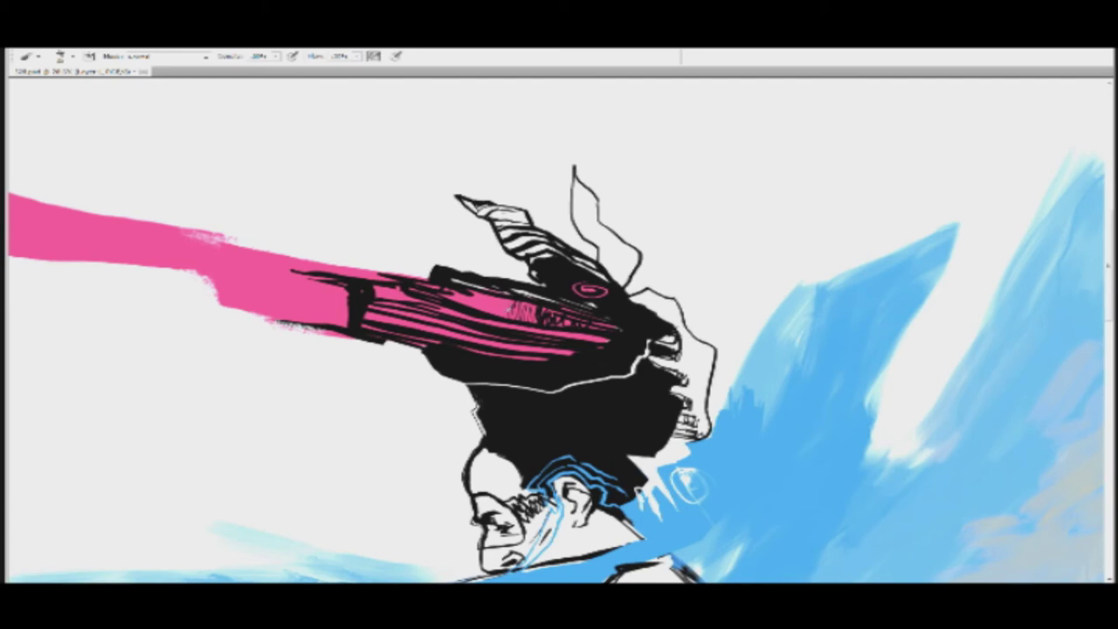
Step: Add another pink spiral at the base of the horns and curved stripes along the second horn
left_click_drag(553, 274, 559, 284)
key("ctrl+z")
mouse_move(601, 287)
left_mouse_down()
mouse_move(623, 285)
mouse_move(634, 266)
mouse_move(611, 264)
mouse_move(641, 252)
mouse_move(621, 252)
mouse_move(639, 242)
mouse_move(589, 224)
mouse_move(610, 228)
mouse_move(585, 185)
left_mouse_up()
key("ctrl+z")
key("z")
mouse_move(588, 322)
left_mouse_down()
mouse_move(516, 311)
mouse_move(530, 307)
mouse_move(505, 320)
left_mouse_up()
key("b")
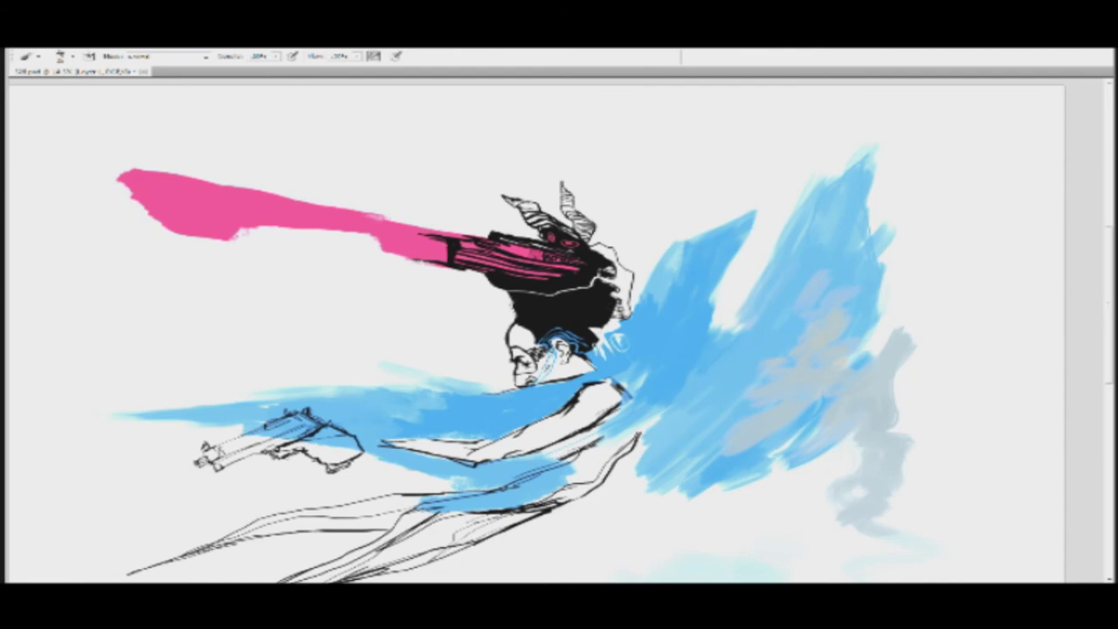
Step: Draw a thin arm reaching forward from the hair with spindly fingers and a second long arm curling up over the head
mouse_move(518, 316)
left_mouse_down()
mouse_move(474, 330)
mouse_move(499, 305)
mouse_move(393, 348)
mouse_move(327, 331)
mouse_move(201, 331)
left_mouse_up()
key("ctrl+z")
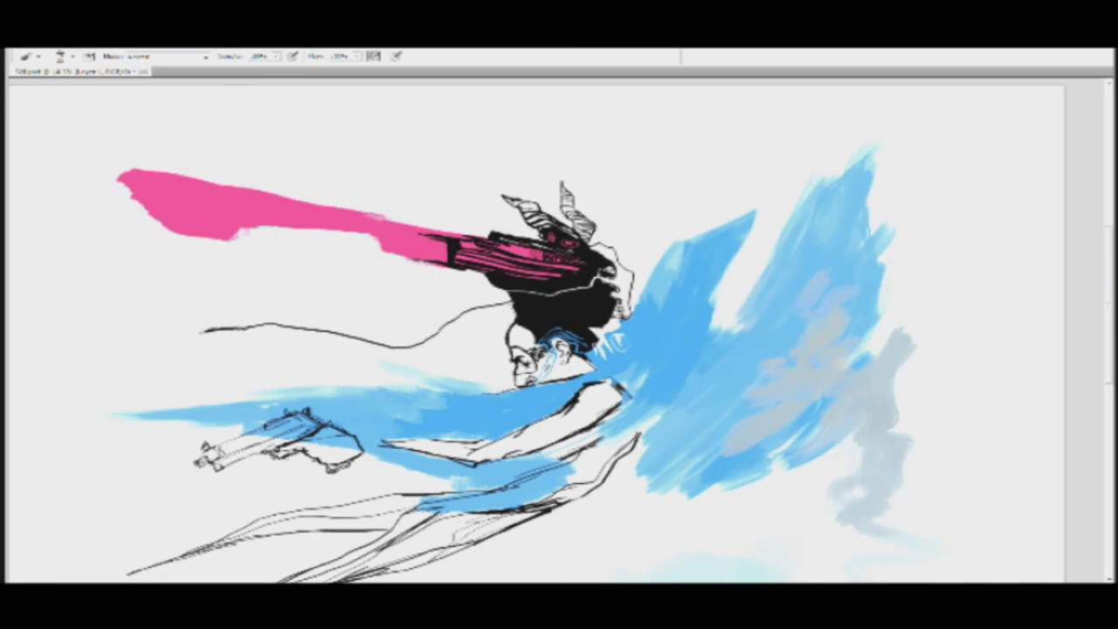
mouse_move(247, 329)
left_mouse_down()
mouse_move(262, 334)
mouse_move(220, 340)
mouse_move(279, 335)
mouse_move(405, 365)
mouse_move(513, 322)
left_mouse_up()
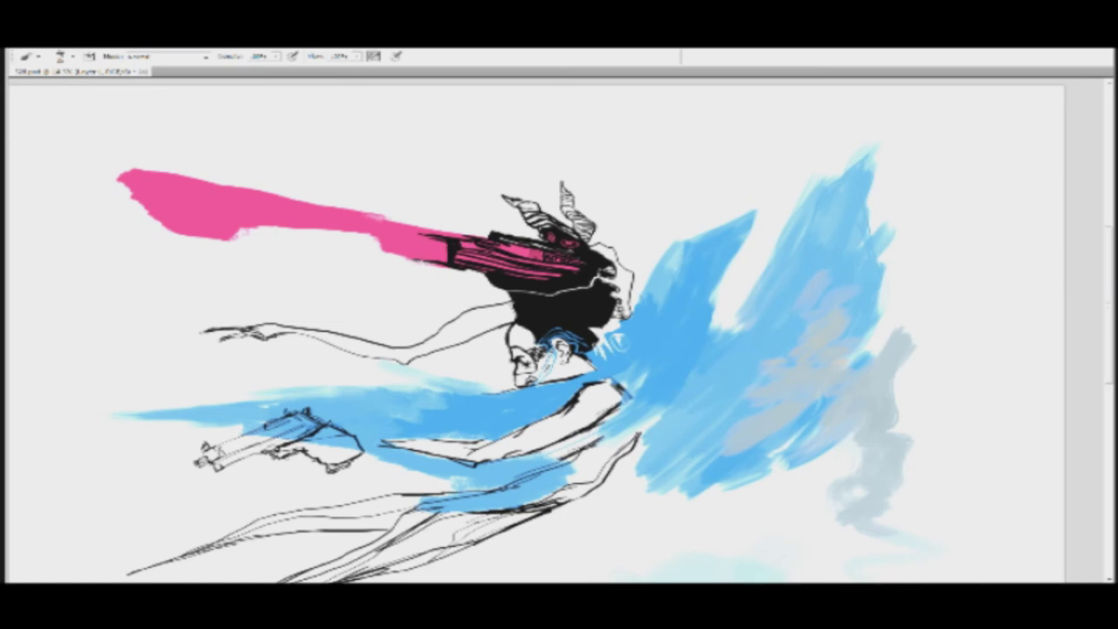
mouse_move(620, 308)
left_mouse_down()
mouse_move(690, 302)
mouse_move(725, 209)
mouse_move(603, 135)
mouse_move(482, 168)
mouse_move(456, 152)
left_mouse_up()
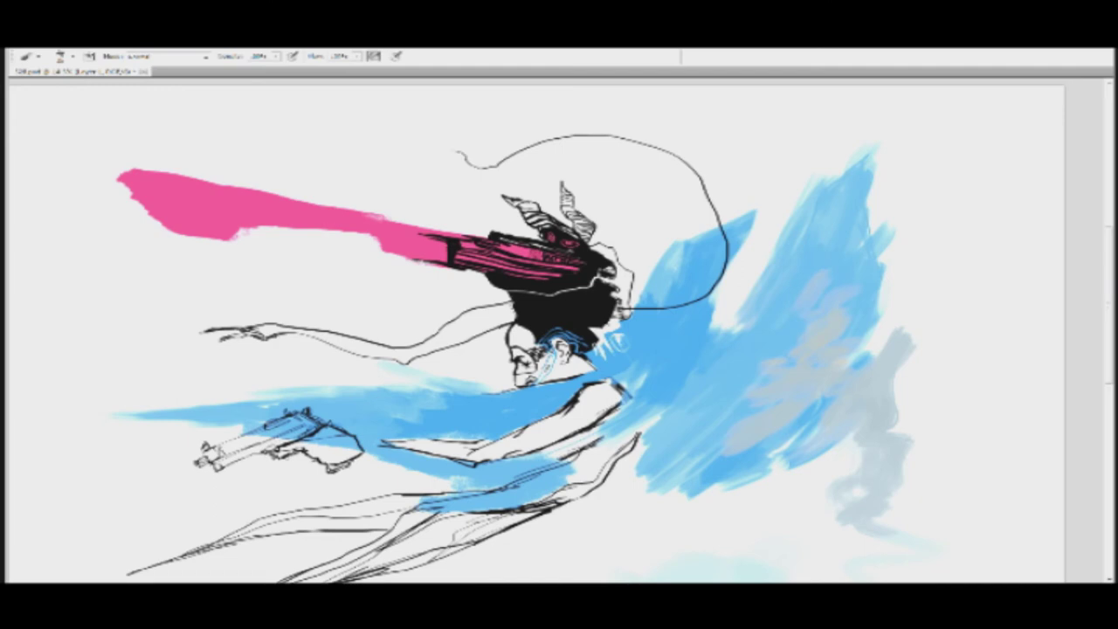
mouse_move(611, 329)
left_mouse_down()
mouse_move(742, 274)
mouse_move(738, 174)
mouse_move(607, 118)
mouse_move(494, 141)
mouse_move(400, 136)
mouse_move(463, 153)
left_mouse_up()
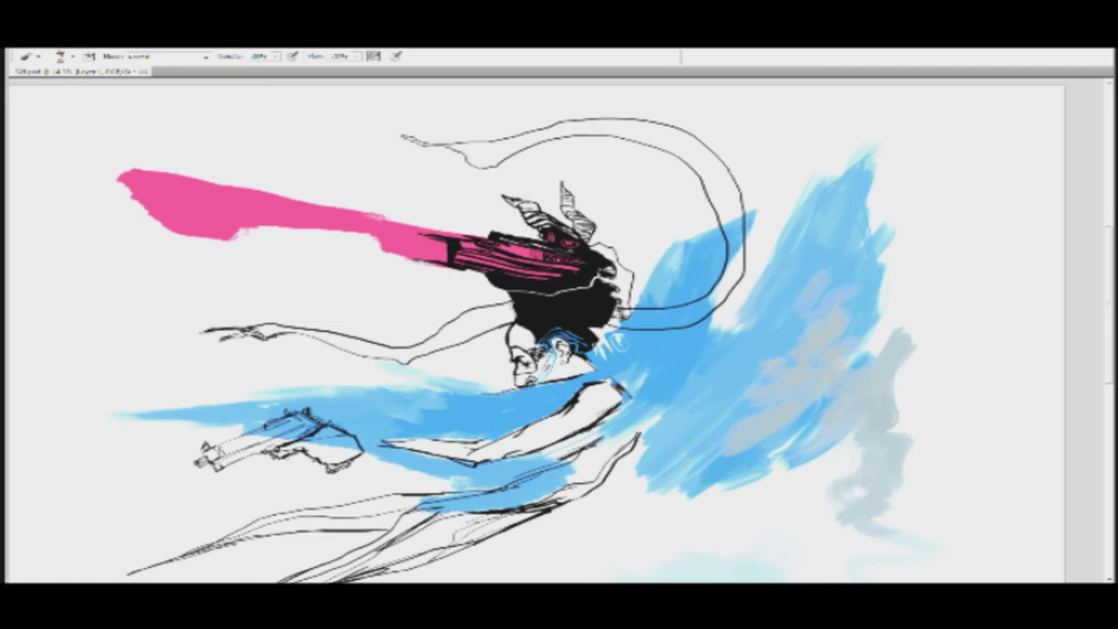
Step: Erase part of the curled arm's lower hand outline and redraw it with long fingers, a thumb and wrist lines
key("z")
left_click(555, 227)
left_click_drag(544, 200, 706, 264)
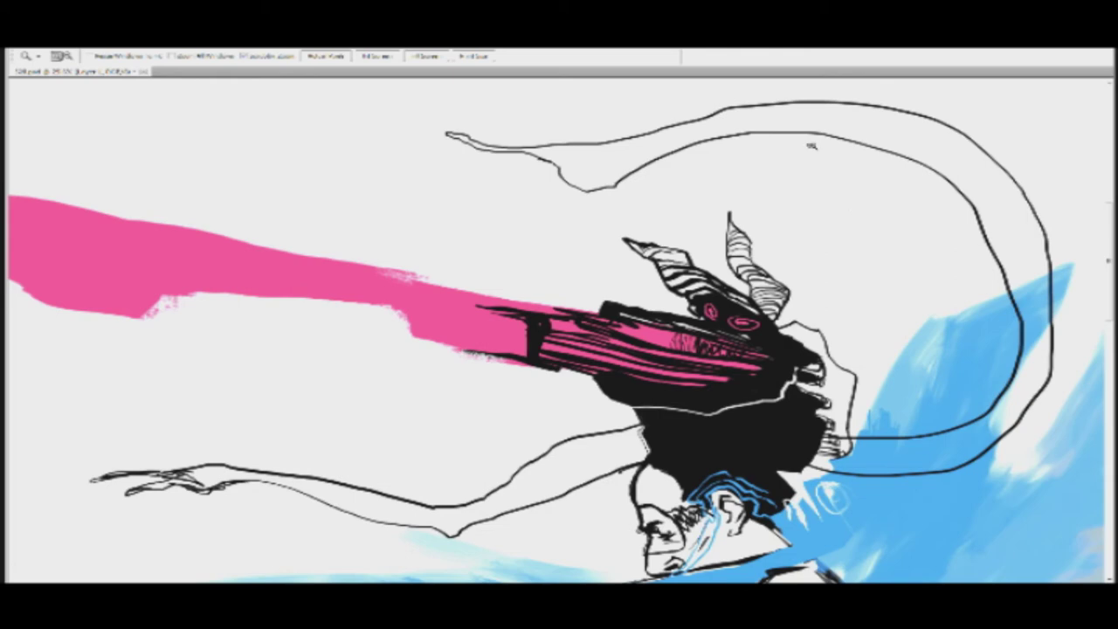
key("b")
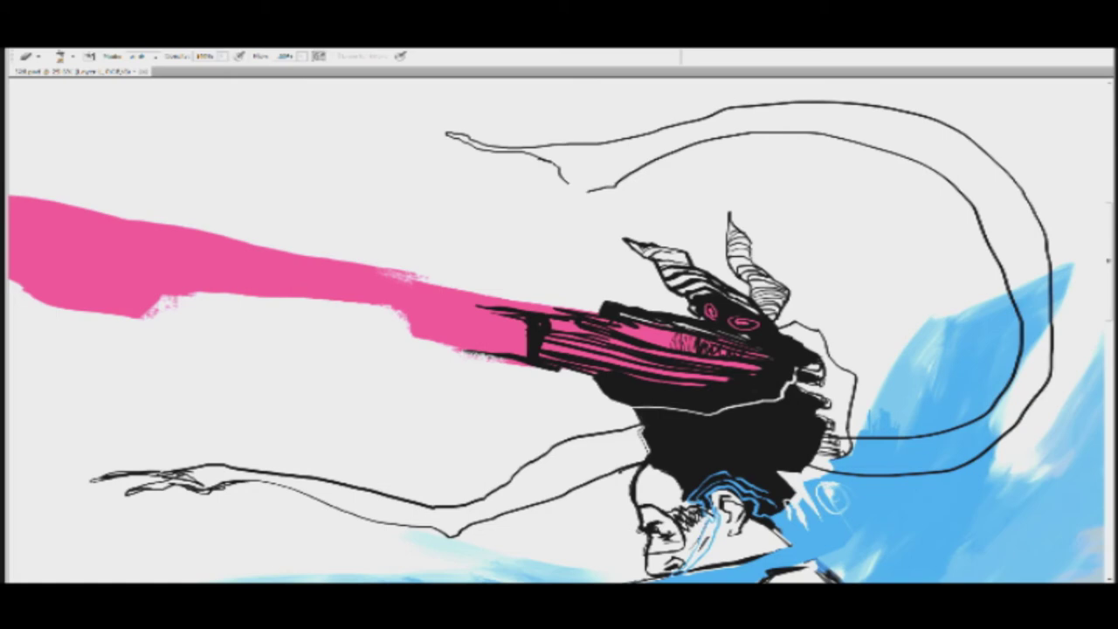
key("b")
left_click_drag(589, 190, 547, 213)
key("ctrl+z")
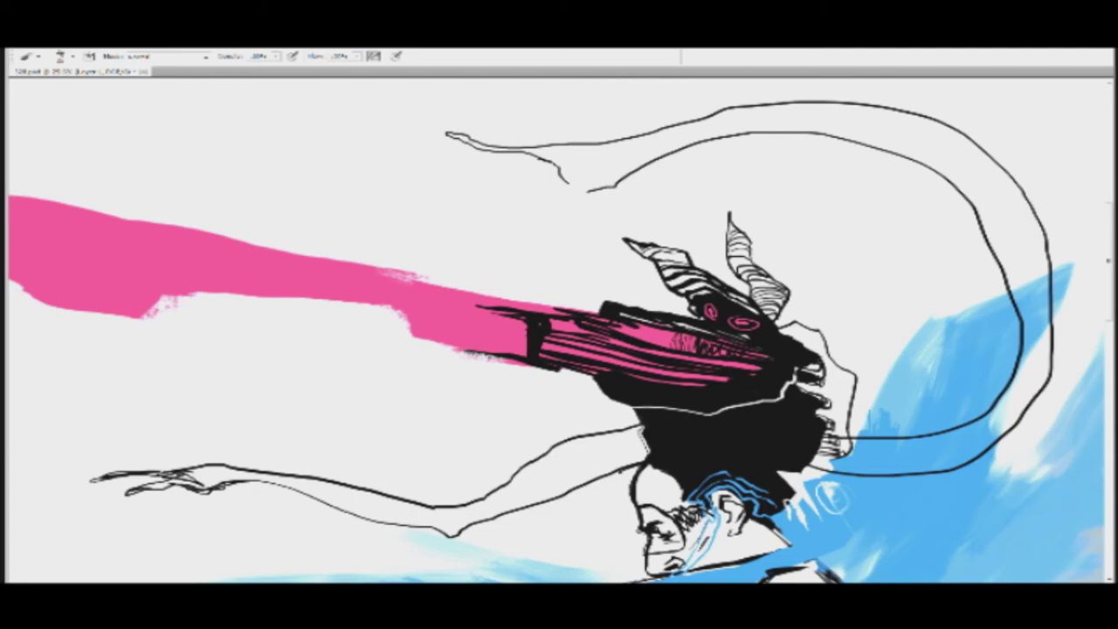
mouse_move(537, 159)
left_mouse_down()
mouse_move(435, 170)
mouse_move(557, 165)
mouse_move(426, 191)
mouse_move(563, 180)
mouse_move(447, 208)
mouse_move(568, 185)
mouse_move(540, 227)
mouse_move(608, 173)
mouse_move(616, 181)
mouse_move(602, 152)
mouse_move(625, 170)
left_mouse_up()
key("e")
key("b")
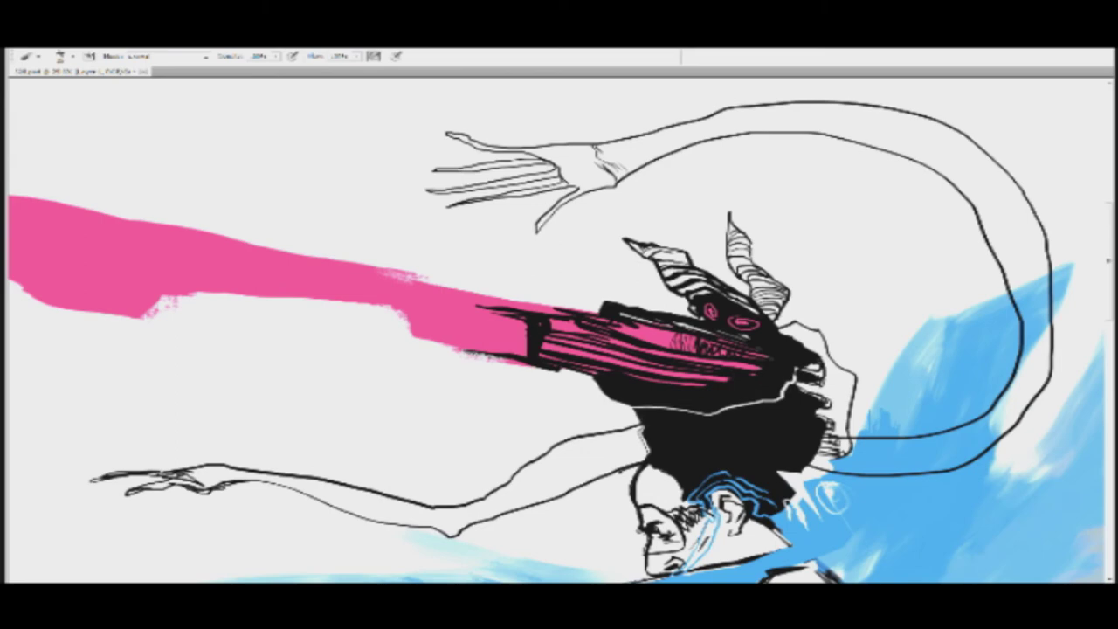
Step: Add a second contour line along the upper part of the forward-reaching arm
mouse_move(109, 472)
left_mouse_down()
mouse_move(194, 466)
mouse_move(242, 387)
left_mouse_up()
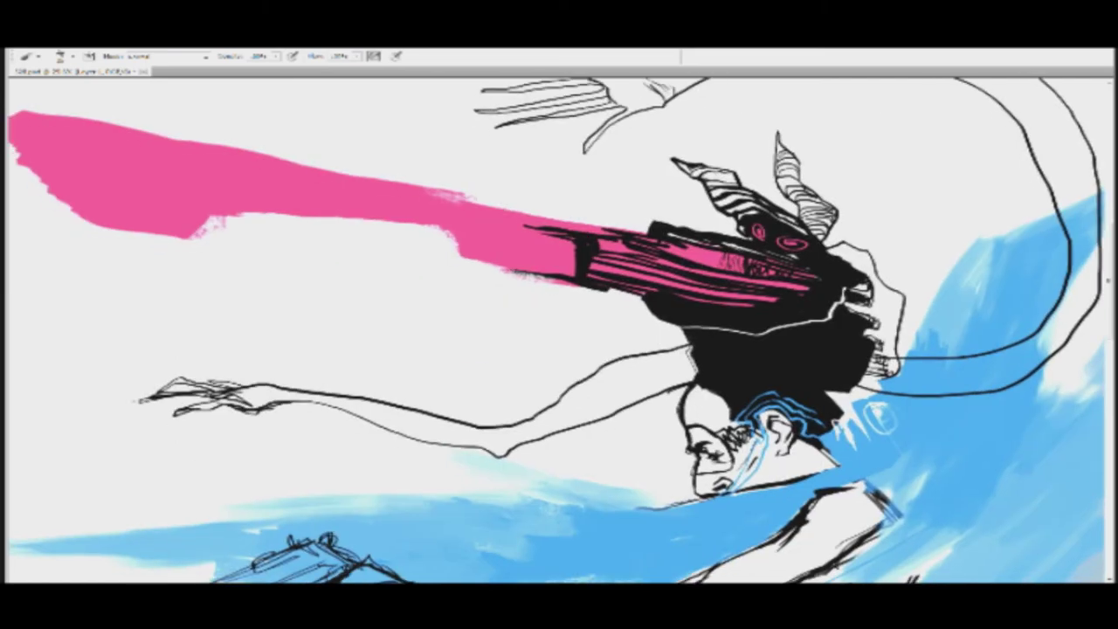
mouse_move(544, 420)
left_mouse_down()
mouse_move(583, 386)
mouse_move(691, 353)
left_mouse_up()
left_click_drag(872, 143, 747, 265)
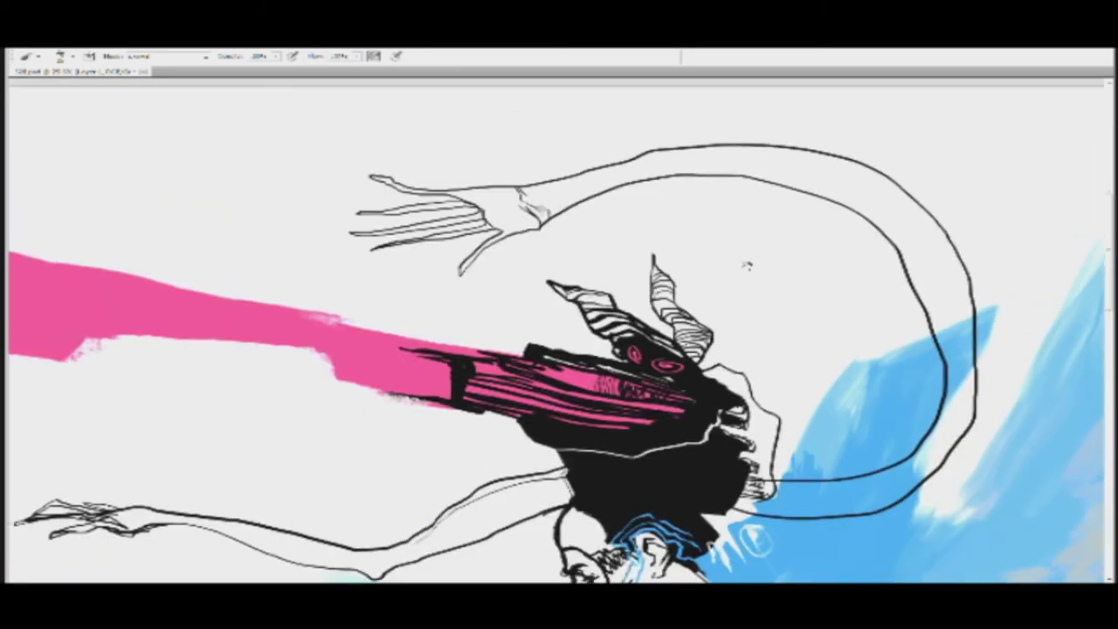
Step: Erase short gaps in the curled arm's outline near the wrist and bridge them with three pairs of squared ridges
key("e")
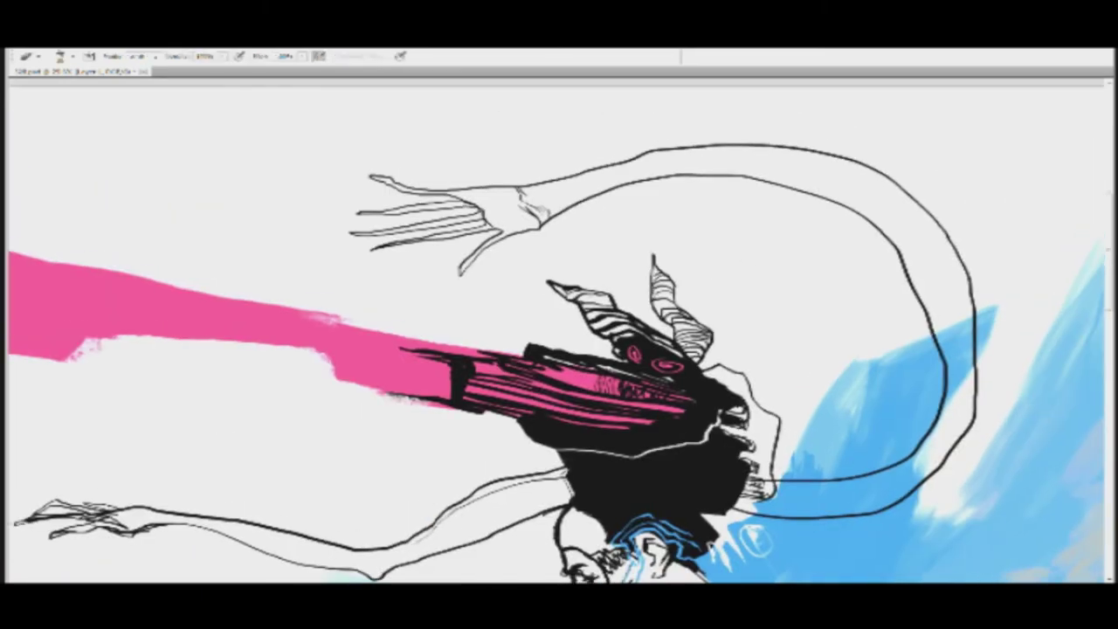
mouse_move(590, 166)
left_mouse_down()
mouse_move(604, 195)
mouse_move(615, 189)
left_mouse_up()
left_click_drag(665, 150, 672, 149)
left_click_drag(668, 176, 735, 144)
mouse_move(720, 175)
left_mouse_down()
mouse_move(732, 176)
mouse_move(745, 144)
mouse_move(741, 175)
left_mouse_up()
key("b")
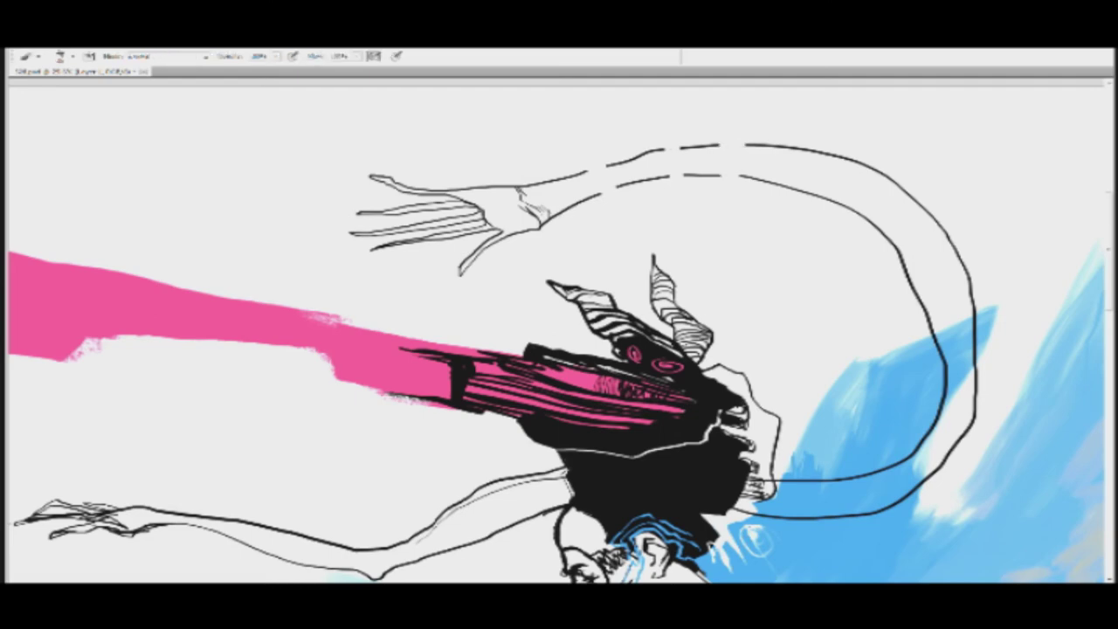
mouse_move(586, 174)
left_mouse_down()
mouse_move(602, 157)
mouse_move(604, 204)
mouse_move(618, 203)
mouse_move(619, 187)
mouse_move(680, 185)
mouse_move(683, 145)
mouse_move(739, 139)
mouse_move(748, 144)
mouse_move(734, 184)
mouse_move(742, 176)
left_mouse_up()
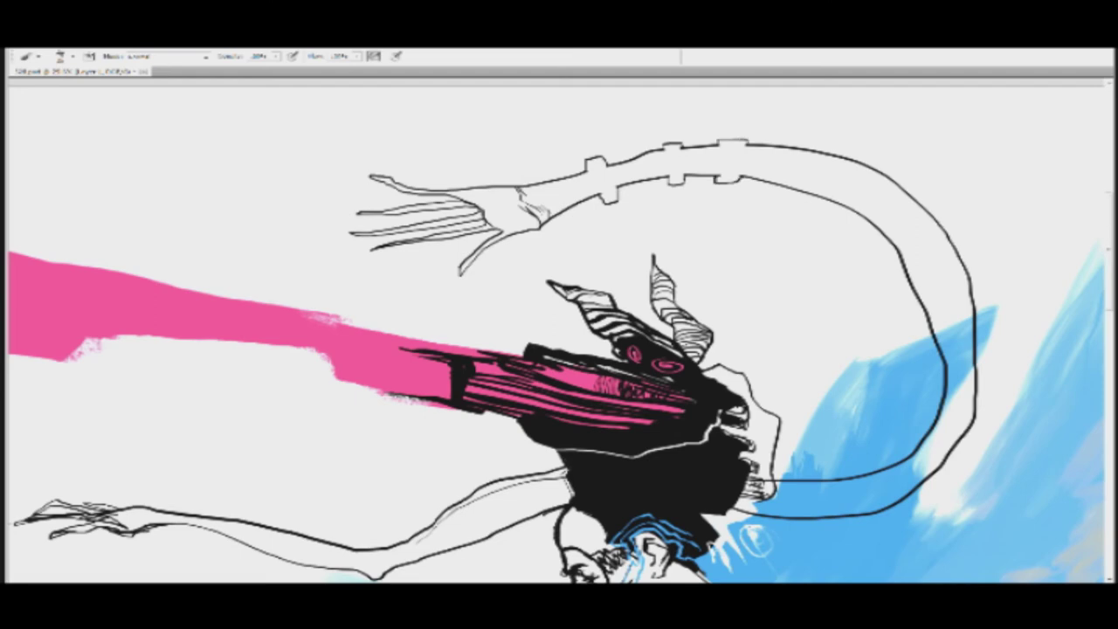
mouse_move(892, 137)
left_mouse_down()
mouse_move(468, 136)
mouse_move(500, 503)
mouse_move(1106, 450)
left_mouse_up()
mouse_move(1106, 206)
left_mouse_down()
mouse_move(517, 114)
mouse_move(397, 485)
mouse_move(1048, 249)
mouse_move(957, 172)
left_mouse_up()
key("ctrl+z")
Step: Try painting over the gun, torso, face and parts of the wings with the pale canvas colour using a larger brush
left_click_drag(587, 288, 661, 182)
mouse_move(597, 341)
left_mouse_down()
mouse_move(568, 340)
mouse_move(551, 355)
left_mouse_up()
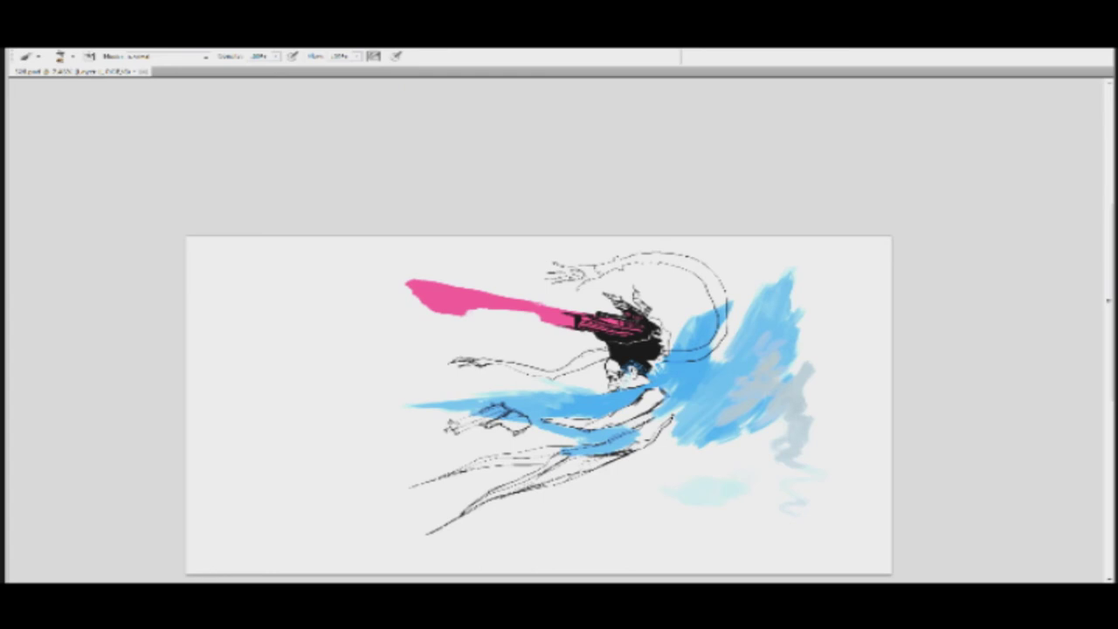
key("bracketright")
key("bracketright")
mouse_move(409, 405)
left_mouse_down()
mouse_move(456, 406)
mouse_move(453, 426)
mouse_move(491, 407)
mouse_move(629, 397)
left_mouse_up()
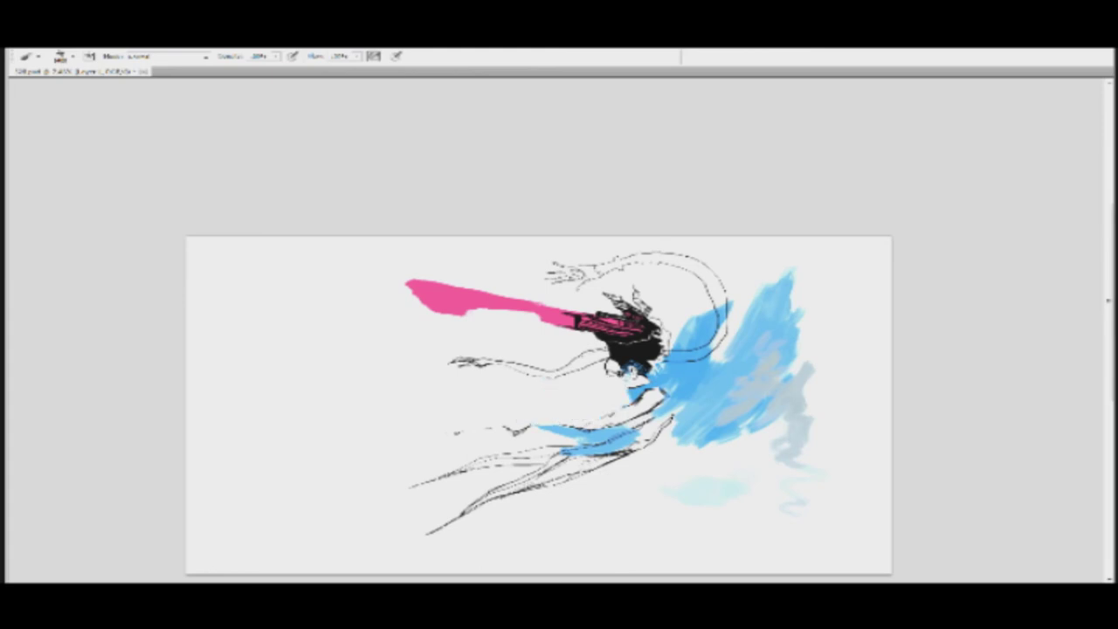
left_click_drag(540, 423, 506, 427)
mouse_move(611, 376)
left_mouse_down()
mouse_move(668, 411)
mouse_move(637, 365)
left_mouse_up()
mouse_move(657, 362)
left_mouse_down()
mouse_move(697, 390)
mouse_move(722, 385)
mouse_move(782, 336)
mouse_move(760, 321)
mouse_move(773, 301)
mouse_move(727, 317)
mouse_move(791, 269)
left_mouse_up()
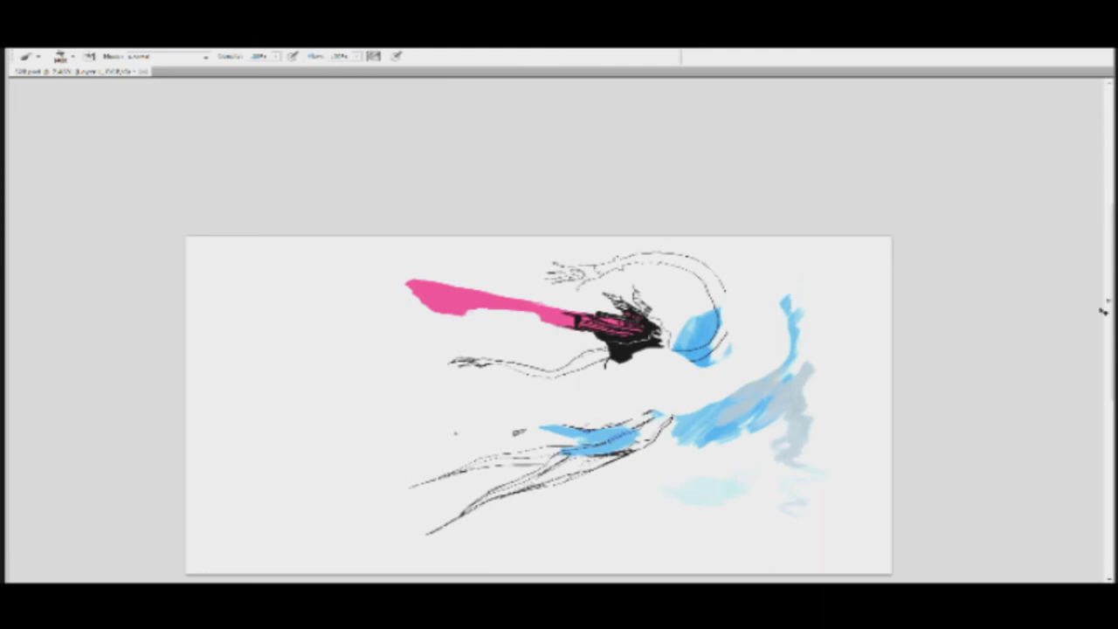
key("ctrl+z")
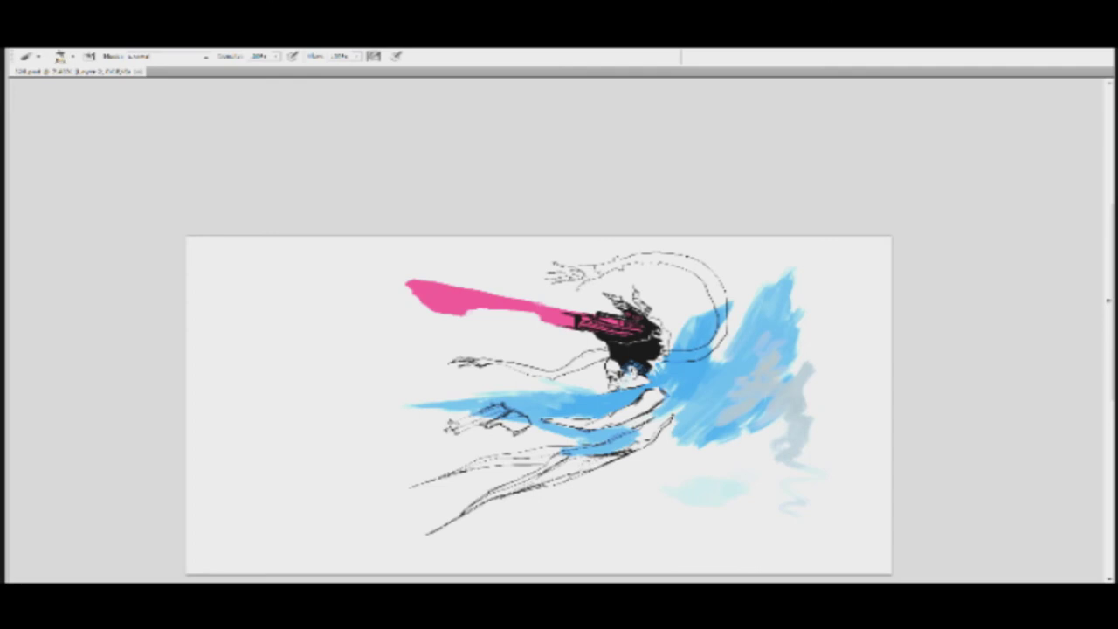
Step: Ink bold black contours for the figure's back from the neck down and for the chest and belly
mouse_move(662, 356)
left_mouse_down()
mouse_move(671, 424)
mouse_move(660, 431)
left_mouse_up()
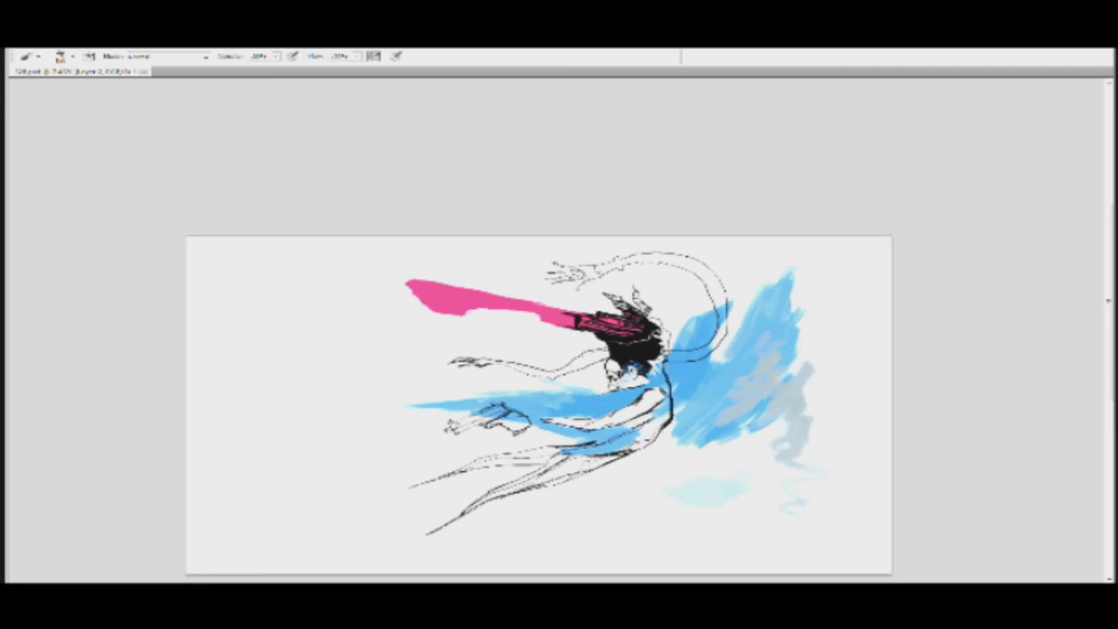
mouse_move(614, 396)
left_mouse_down()
mouse_move(607, 415)
mouse_move(693, 375)
left_mouse_up()
key("ctrl+space")
key("b")
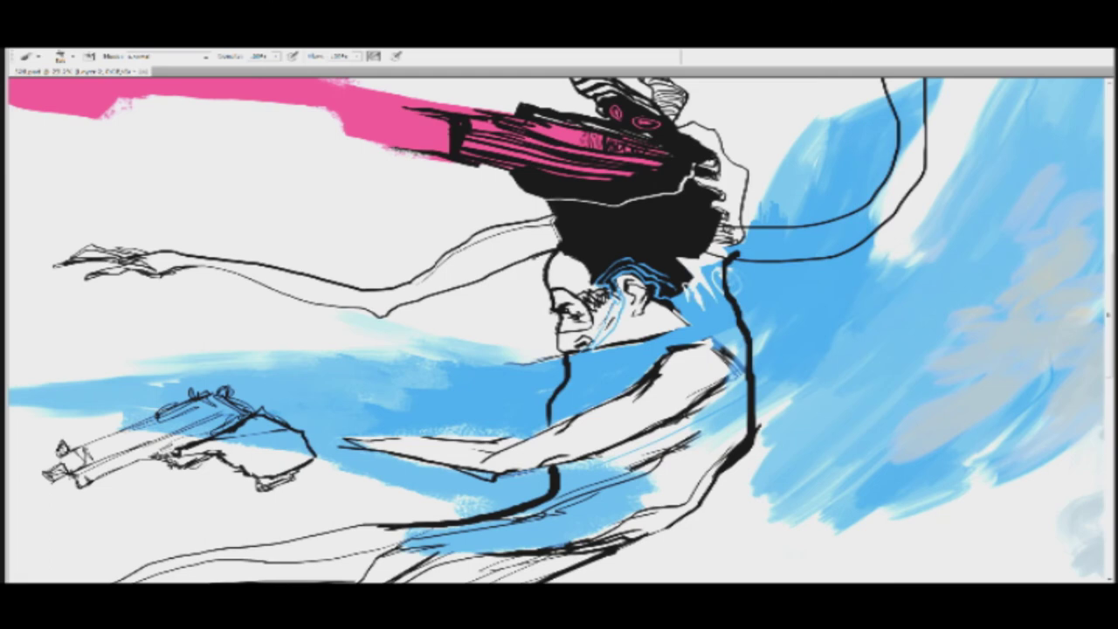
Step: Reduce the brush size and add small pink outlines and a ring along the upper edge of the black headpiece
key("[")
left_click_drag(572, 193, 625, 308)
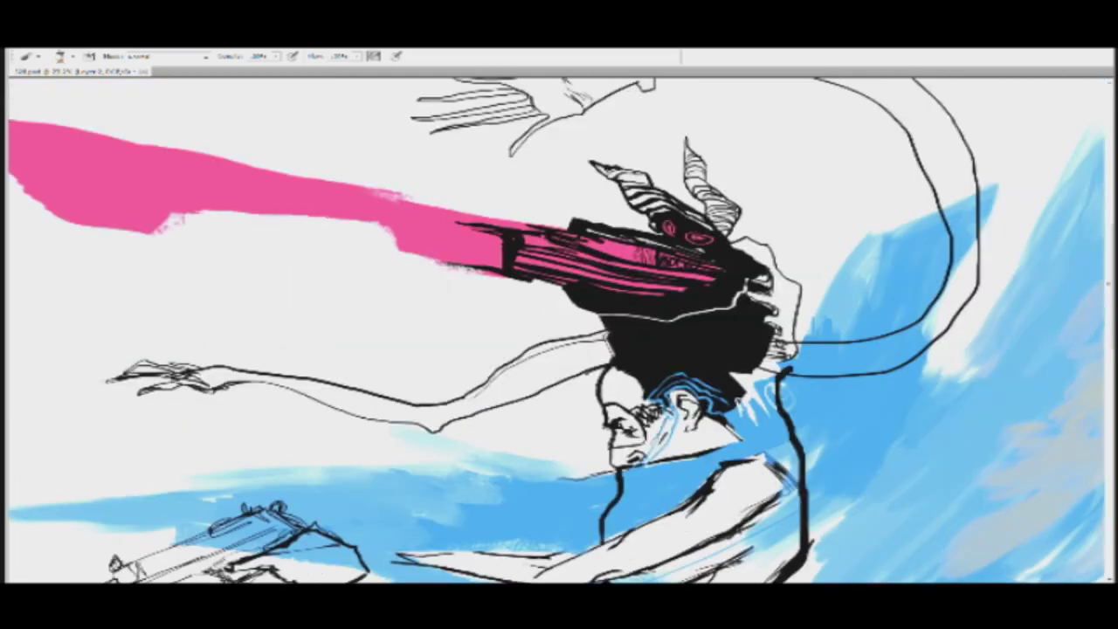
left_click_drag(716, 241, 623, 249)
left_click_drag(601, 245, 627, 246)
mouse_move(562, 230)
left_mouse_down()
mouse_move(570, 213)
mouse_move(622, 231)
left_mouse_up()
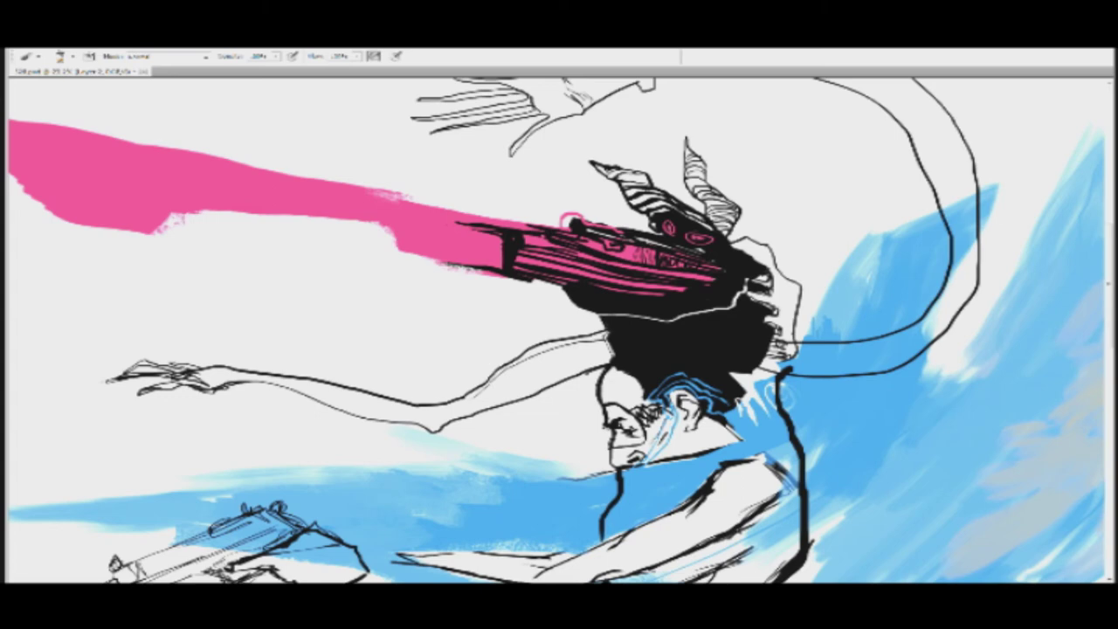
Step: Extend the pink band's far end with long thin pink trailing lines, including a stepped kink in the upper ones
left_click_drag(576, 192, 775, 286)
left_click_drag(646, 304, 849, 296)
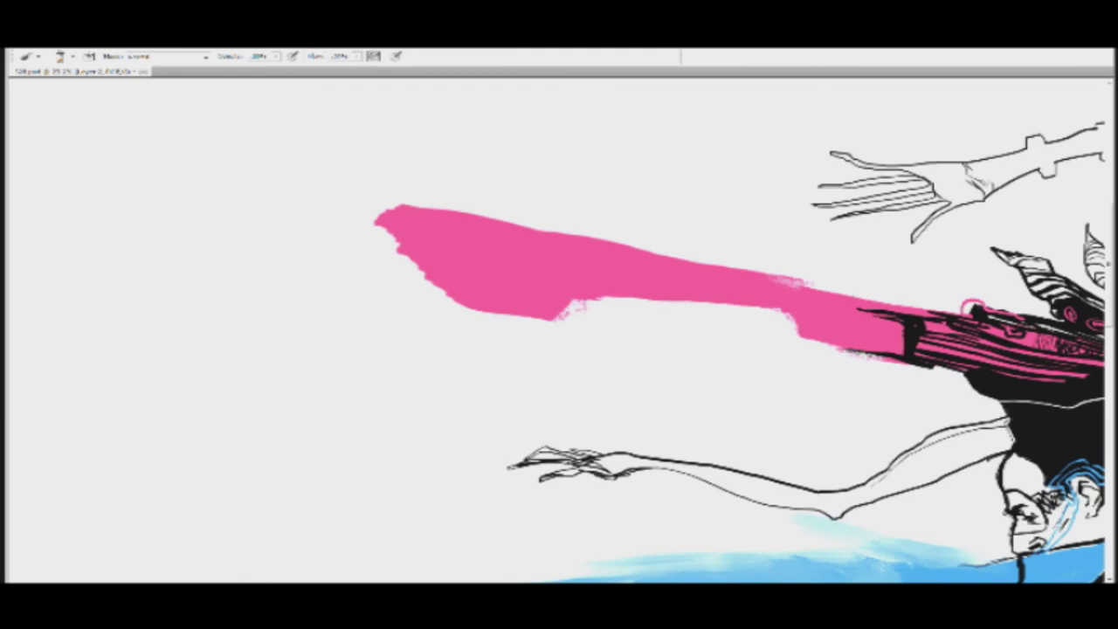
mouse_move(397, 205)
left_mouse_down()
mouse_move(92, 132)
mouse_move(83, 155)
mouse_move(23, 150)
left_mouse_up()
left_click_drag(213, 172, 450, 215)
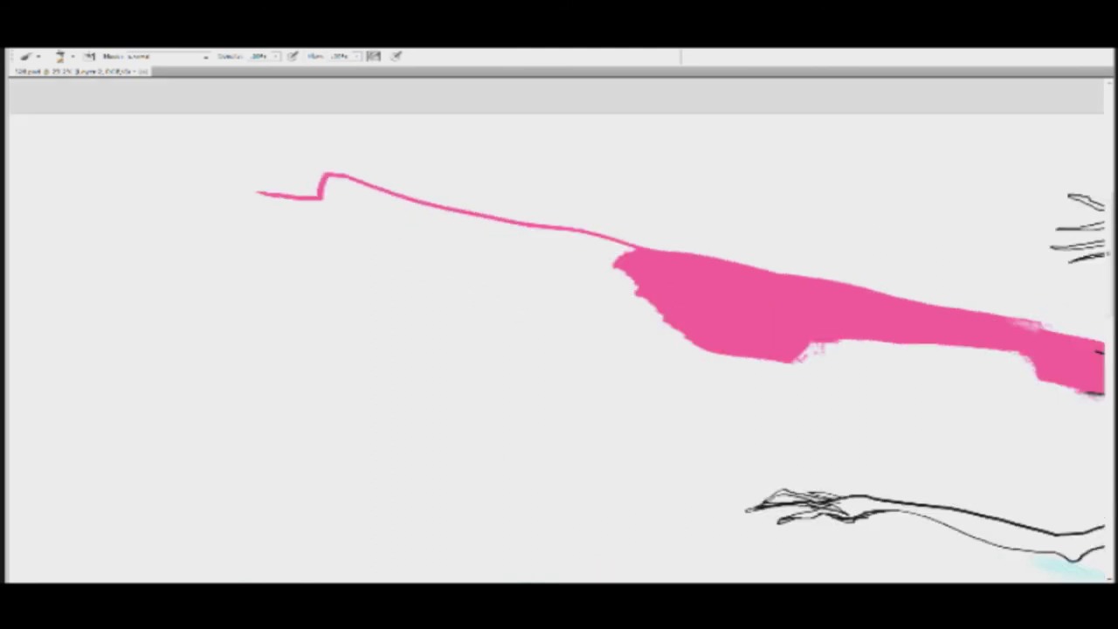
mouse_move(258, 194)
left_mouse_down()
mouse_move(118, 188)
mouse_move(316, 204)
mouse_move(347, 194)
mouse_move(616, 256)
mouse_move(588, 269)
mouse_move(271, 243)
left_mouse_up()
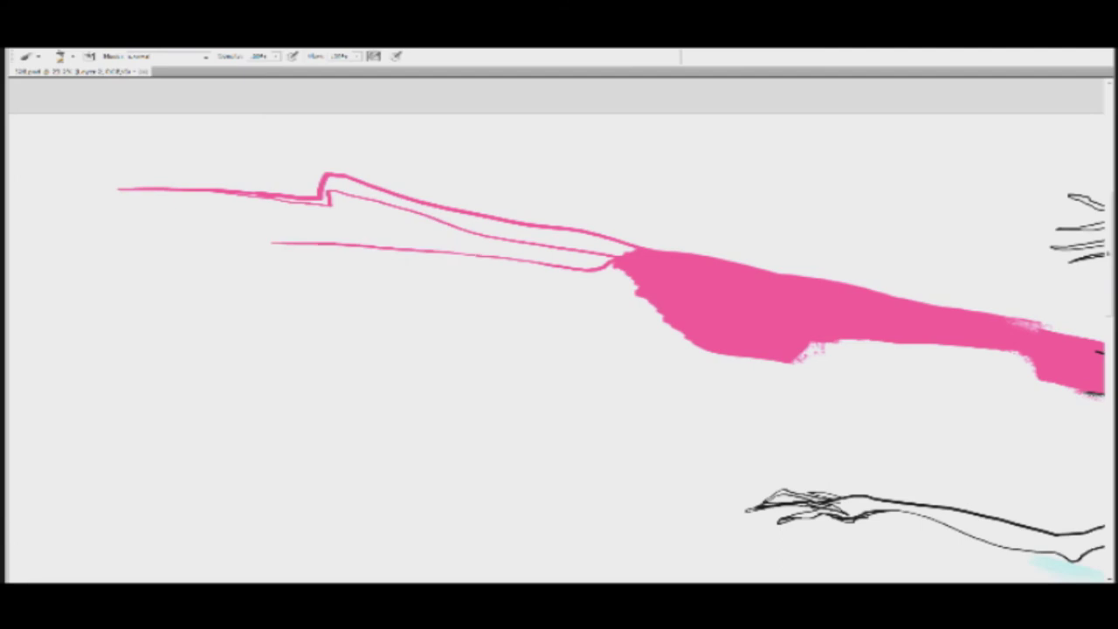
Step: Switch to a textured brush and thicken the lowest pink trailing strand, extending its tip and adding strokes at the band's ragged end
left_click(74, 57)
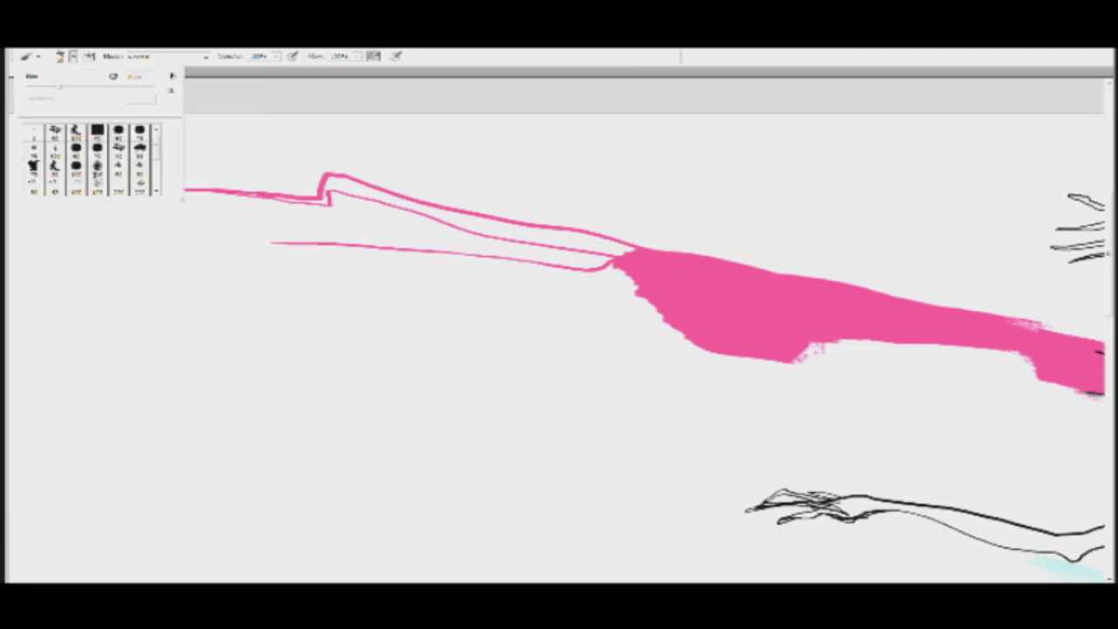
double_click(122, 167)
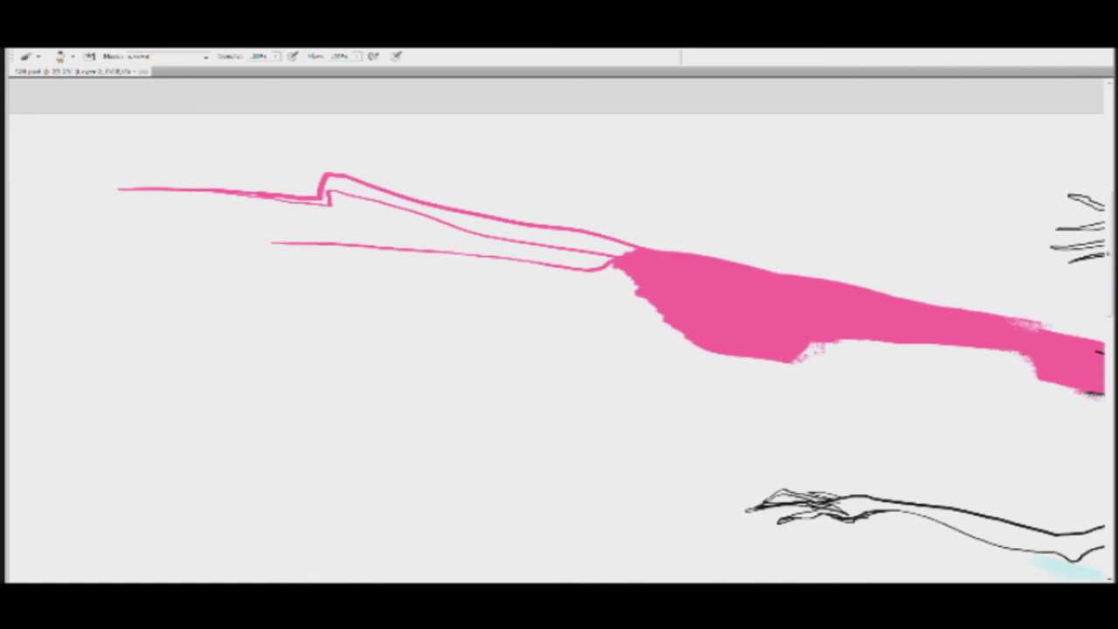
mouse_move(627, 265)
left_mouse_down()
mouse_move(568, 278)
mouse_move(290, 248)
left_mouse_up()
left_click_drag(379, 250, 205, 242)
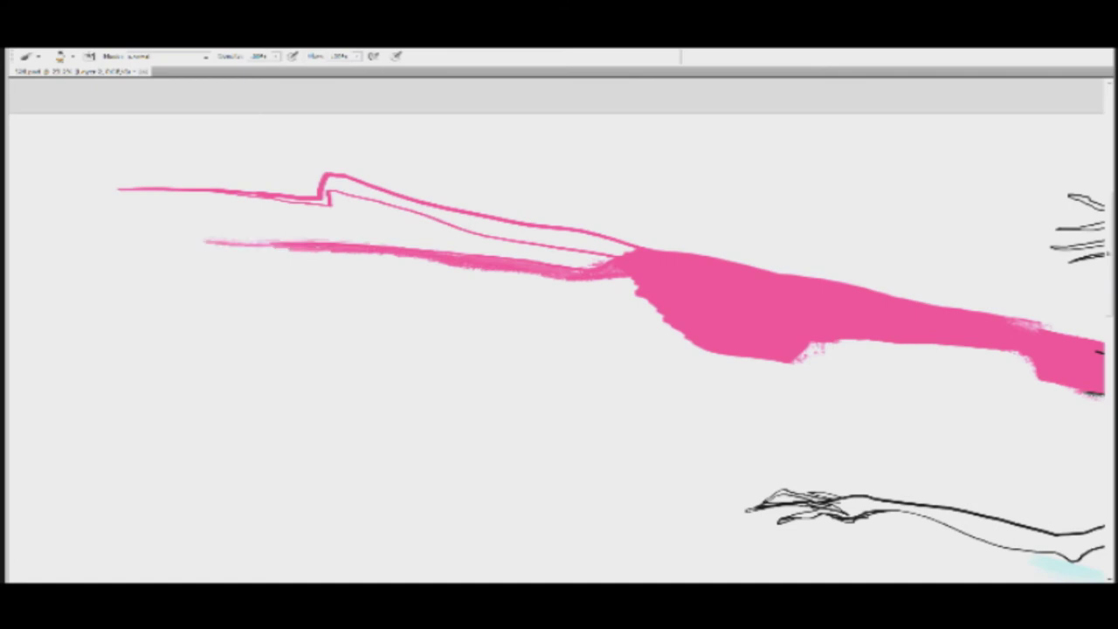
mouse_move(291, 252)
left_mouse_down()
mouse_move(594, 281)
mouse_move(669, 328)
left_mouse_up()
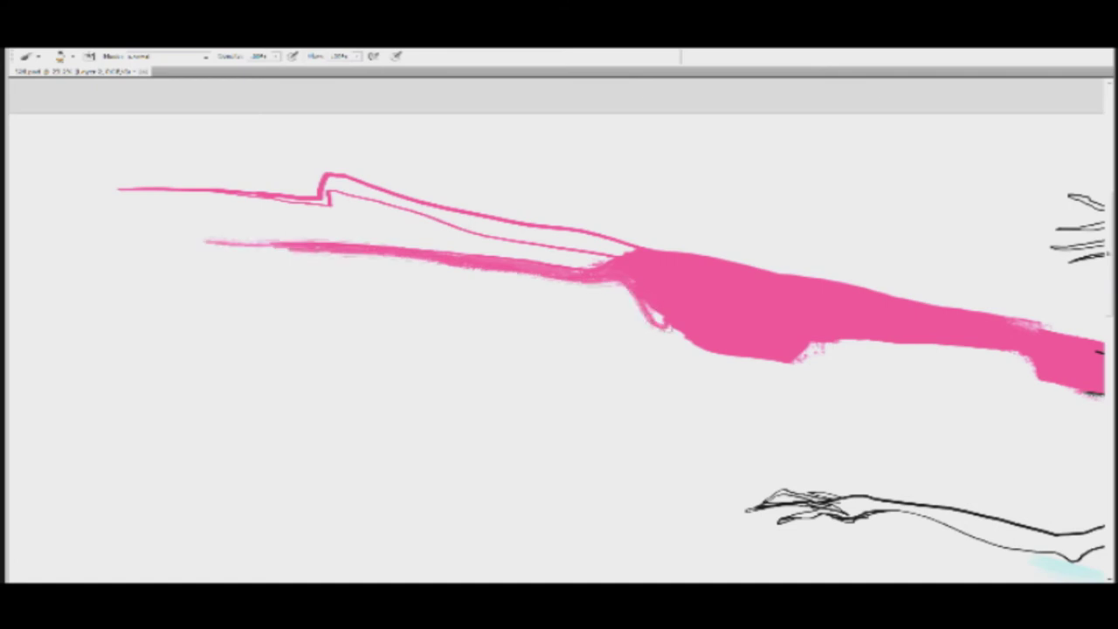
Step: Paint short pink strokes and a long tapering strand from the band's lower end, and smooth the underside of its bulge
mouse_move(627, 287)
left_mouse_down()
mouse_move(627, 309)
mouse_move(524, 310)
mouse_move(630, 306)
mouse_move(669, 336)
mouse_move(580, 324)
left_mouse_up()
left_click_drag(652, 328, 517, 342)
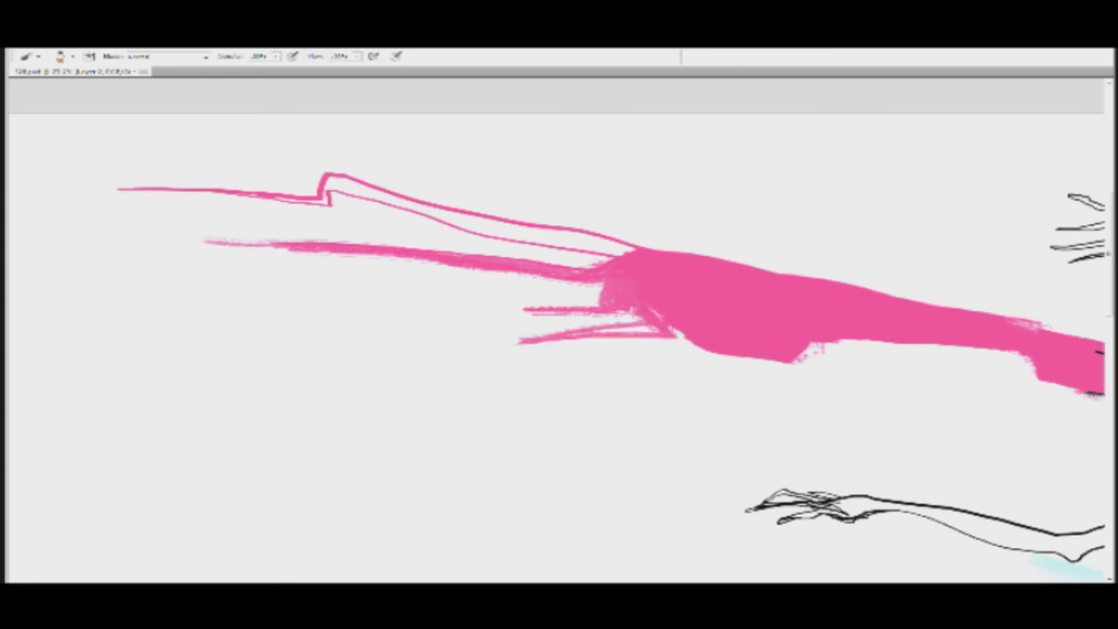
mouse_move(674, 332)
left_mouse_down()
mouse_move(570, 325)
mouse_move(379, 350)
left_mouse_up()
left_click_drag(524, 339, 301, 356)
mouse_move(697, 337)
left_mouse_down()
mouse_move(454, 348)
mouse_move(687, 341)
mouse_move(664, 322)
mouse_move(716, 358)
mouse_move(877, 341)
left_mouse_up()
left_click_drag(802, 353, 854, 341)
mouse_move(664, 344)
left_mouse_down()
mouse_move(774, 360)
mouse_move(695, 348)
mouse_move(557, 351)
left_mouse_up()
left_click_drag(622, 337, 587, 341)
Step: Lengthen the middle pink strand and add a thin kinked branch reaching far beyond the other strands
mouse_move(655, 325)
left_mouse_down()
mouse_move(602, 330)
mouse_move(560, 304)
mouse_move(493, 305)
left_mouse_up()
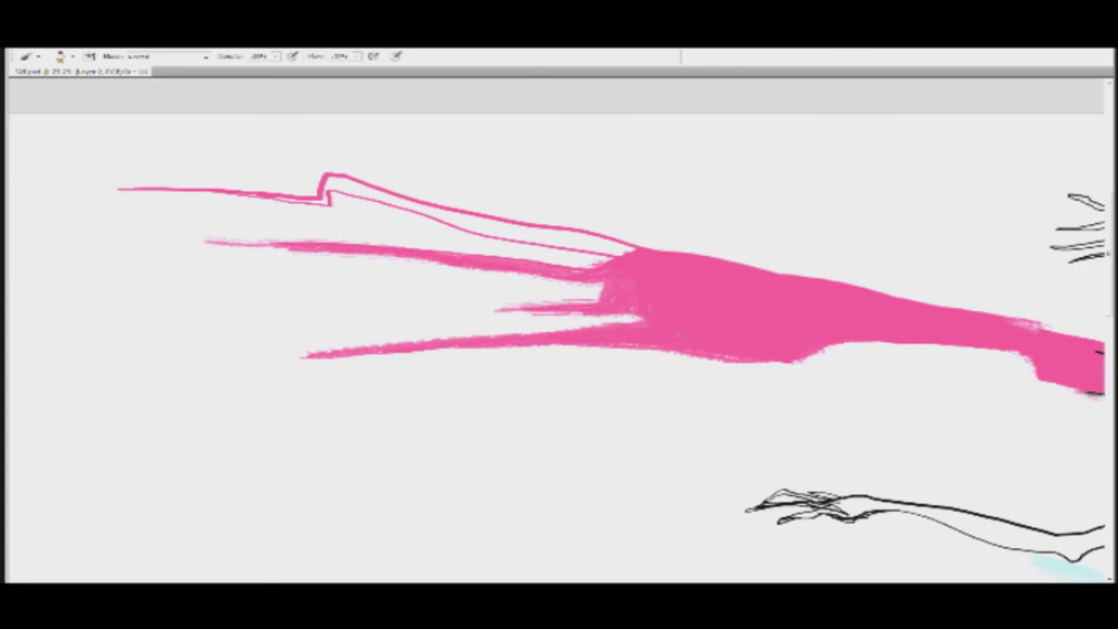
left_click_drag(599, 307, 320, 306)
mouse_move(472, 304)
left_mouse_down()
mouse_move(421, 278)
mouse_move(337, 273)
mouse_move(47, 290)
left_mouse_up()
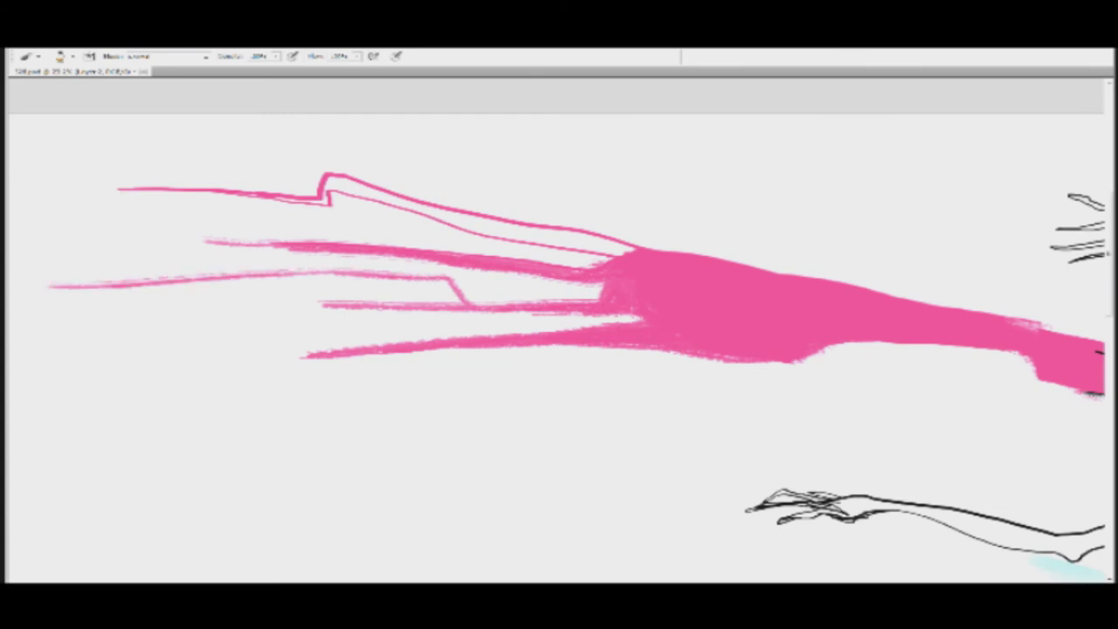
Step: Join the tips of the kinked and uppermost strands with an angular pink outline, and add a curved contour beneath the band's bulge
left_click_drag(283, 273, 427, 292)
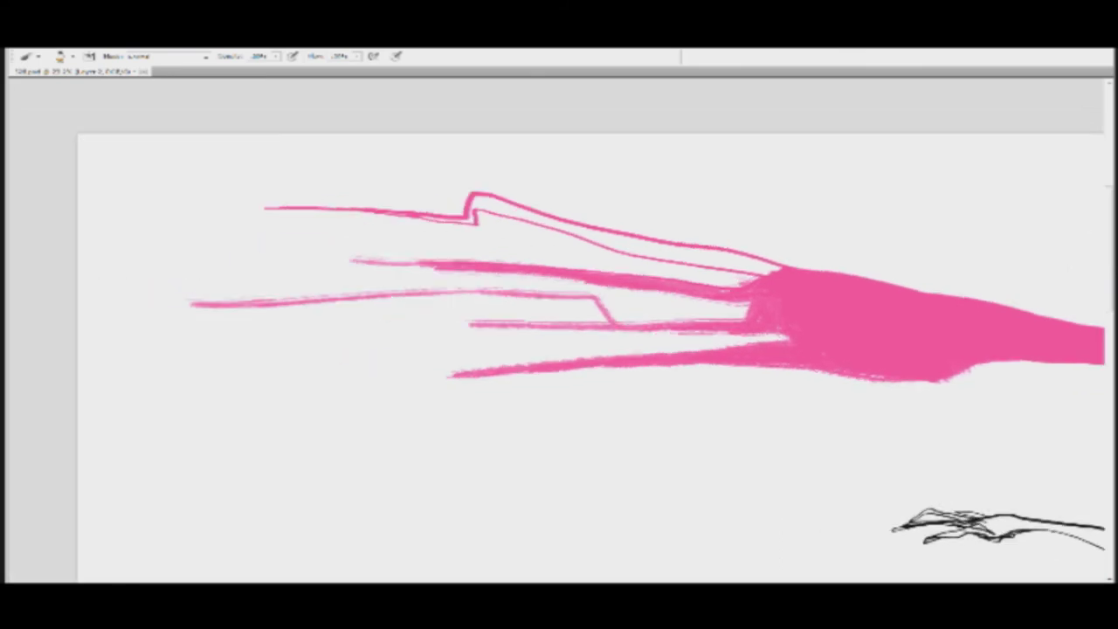
mouse_move(190, 304)
left_mouse_down()
mouse_move(273, 287)
mouse_move(258, 210)
mouse_move(311, 211)
left_mouse_up()
mouse_move(369, 289)
left_mouse_down()
mouse_move(280, 303)
mouse_move(344, 285)
left_mouse_up()
left_click_drag(425, 242, 381, 232)
mouse_move(709, 277)
left_mouse_down()
mouse_move(386, 231)
mouse_move(560, 229)
left_mouse_up()
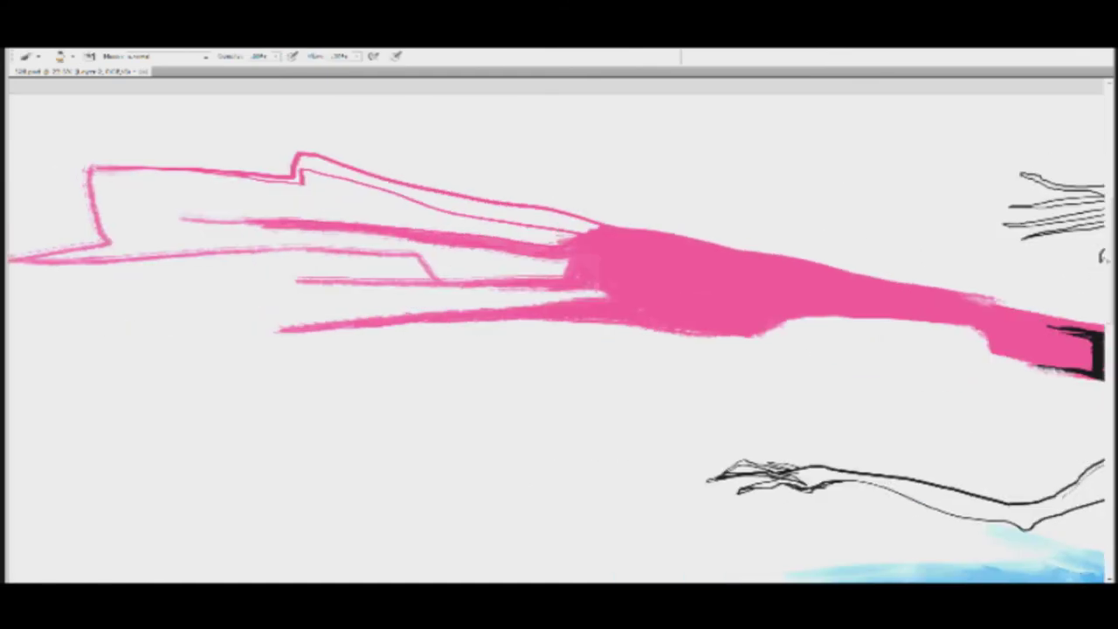
mouse_move(622, 328)
left_mouse_down()
mouse_move(786, 339)
mouse_move(852, 319)
left_mouse_up()
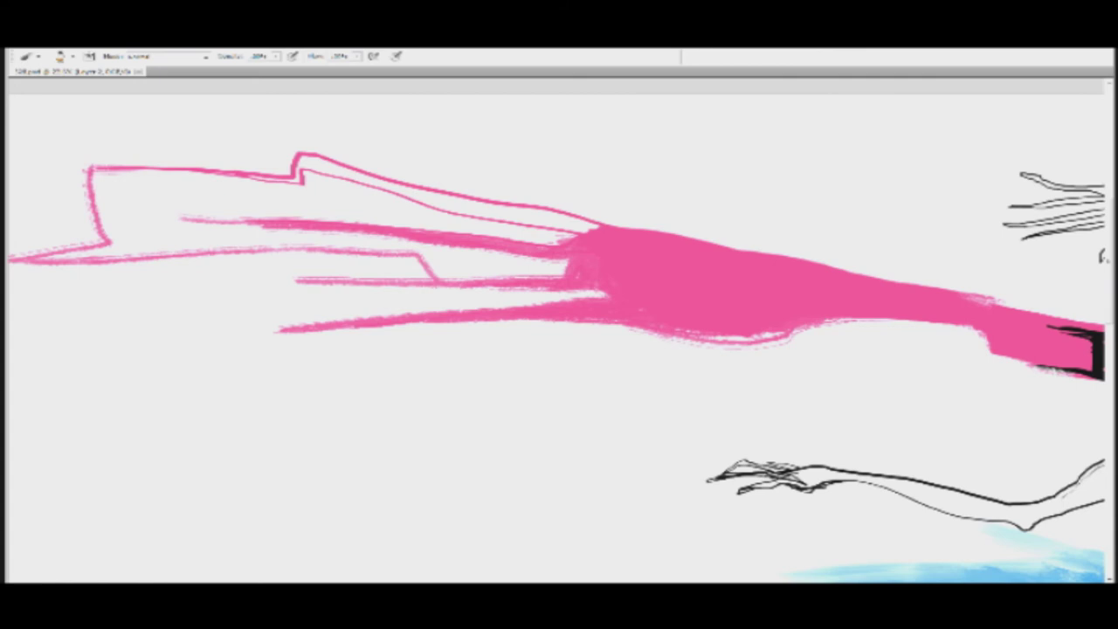
Step: Cut angular pale canvas-coloured outlines into the pink band's bulge and shape a small pale block on its narrow part
mouse_move(739, 284)
left_mouse_down()
mouse_move(560, 271)
mouse_move(538, 253)
mouse_move(621, 288)
left_mouse_up()
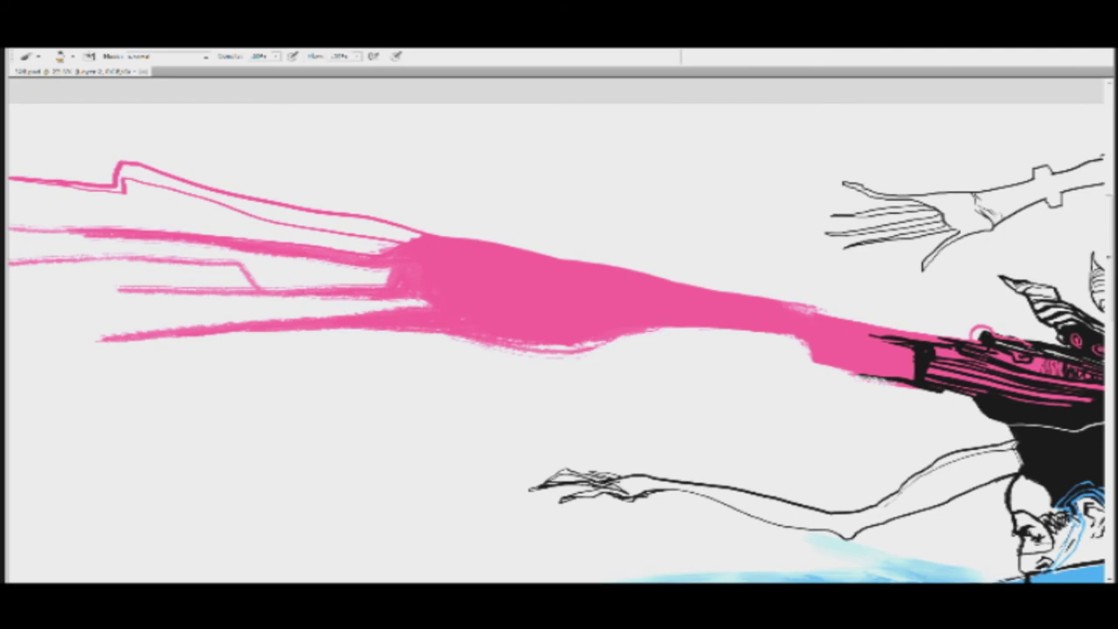
mouse_move(603, 344)
left_mouse_down()
mouse_move(712, 327)
mouse_move(883, 359)
left_mouse_up()
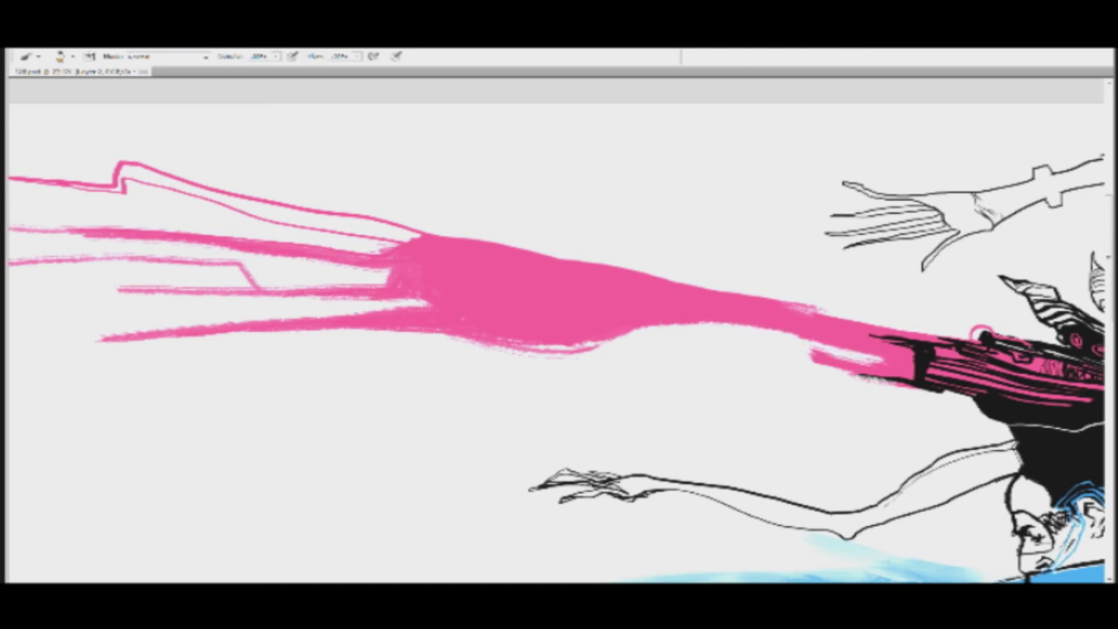
mouse_move(814, 351)
left_mouse_down()
mouse_move(910, 373)
mouse_move(784, 335)
mouse_move(655, 325)
mouse_move(600, 344)
left_mouse_up()
mouse_move(770, 325)
left_mouse_down()
mouse_move(465, 313)
mouse_move(489, 275)
mouse_move(555, 281)
mouse_move(573, 303)
mouse_move(599, 284)
mouse_move(653, 297)
mouse_move(657, 316)
mouse_move(542, 334)
mouse_move(612, 333)
mouse_move(445, 319)
mouse_move(456, 295)
mouse_move(537, 272)
mouse_move(607, 277)
mouse_move(788, 320)
mouse_move(790, 330)
mouse_move(805, 303)
mouse_move(808, 335)
mouse_move(790, 331)
mouse_move(840, 301)
mouse_move(817, 334)
left_mouse_up()
mouse_move(808, 296)
left_mouse_down()
mouse_move(844, 311)
mouse_move(783, 316)
mouse_move(780, 301)
mouse_move(758, 334)
mouse_move(840, 336)
left_mouse_up()
Step: Add stepped pink outlines with pale gaps below the block and continue them along the band's underside
left_click_drag(739, 345, 841, 353)
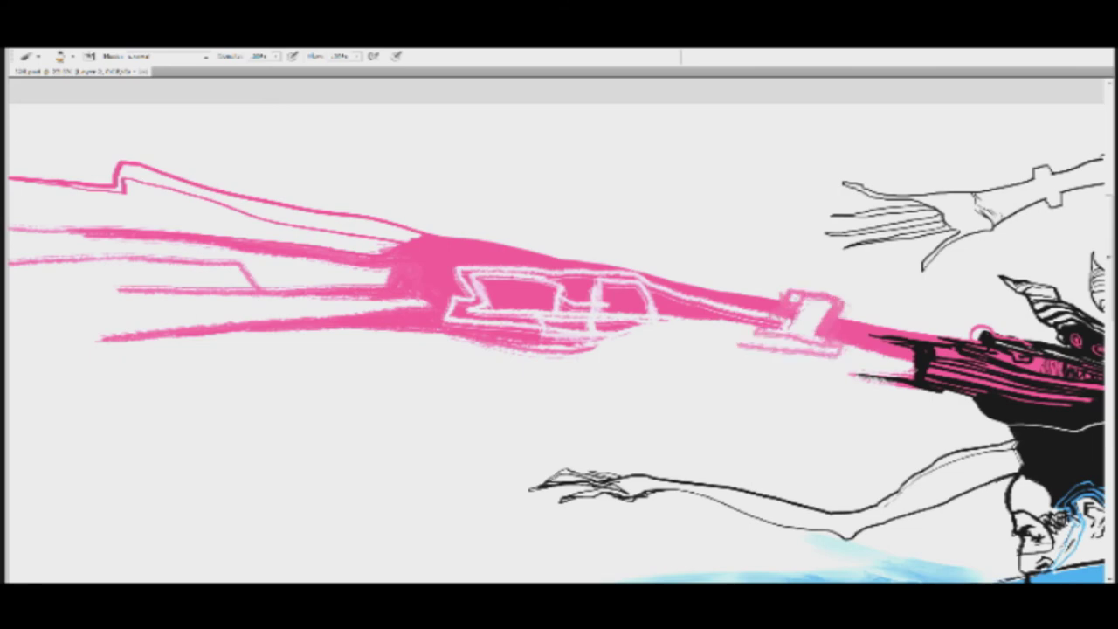
mouse_move(747, 324)
left_mouse_down()
mouse_move(735, 345)
mouse_move(720, 340)
mouse_move(828, 367)
mouse_move(855, 347)
mouse_move(902, 367)
left_mouse_up()
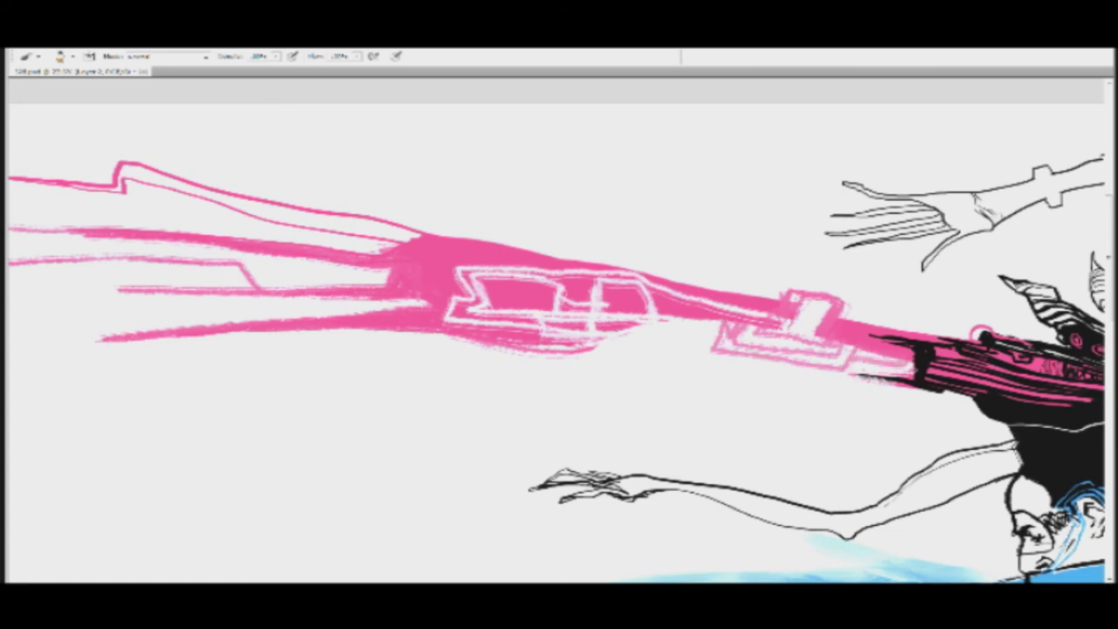
left_click_drag(625, 331, 723, 330)
mouse_move(620, 325)
left_mouse_down()
mouse_move(778, 365)
mouse_move(846, 362)
mouse_move(858, 378)
mouse_move(723, 367)
mouse_move(681, 343)
mouse_move(599, 336)
left_mouse_up()
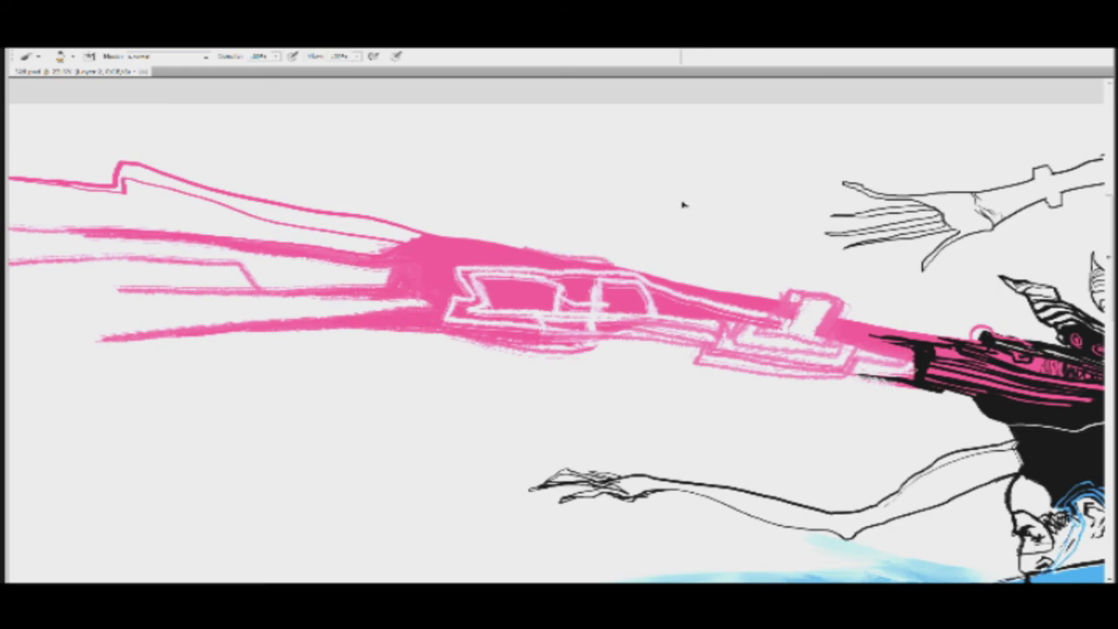
Step: Draw a thin light-blue wavy outline along the rear wing's outer edge and a large looping outline around it
key("z")
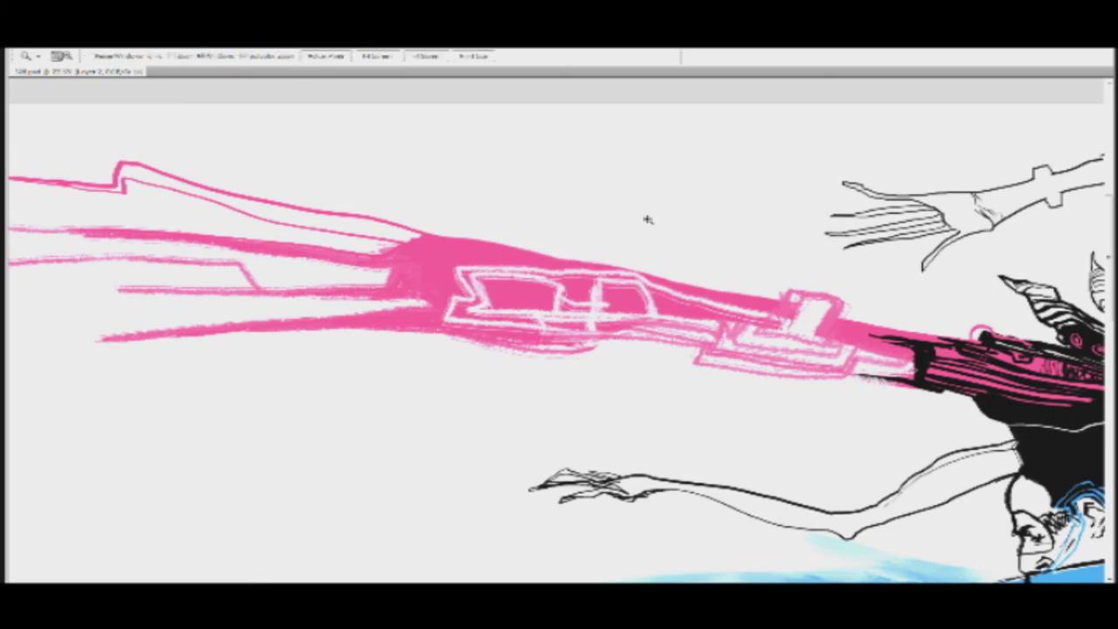
left_click(633, 291, "alt")
left_click(634, 290, "alt")
left_click(633, 291, "alt")
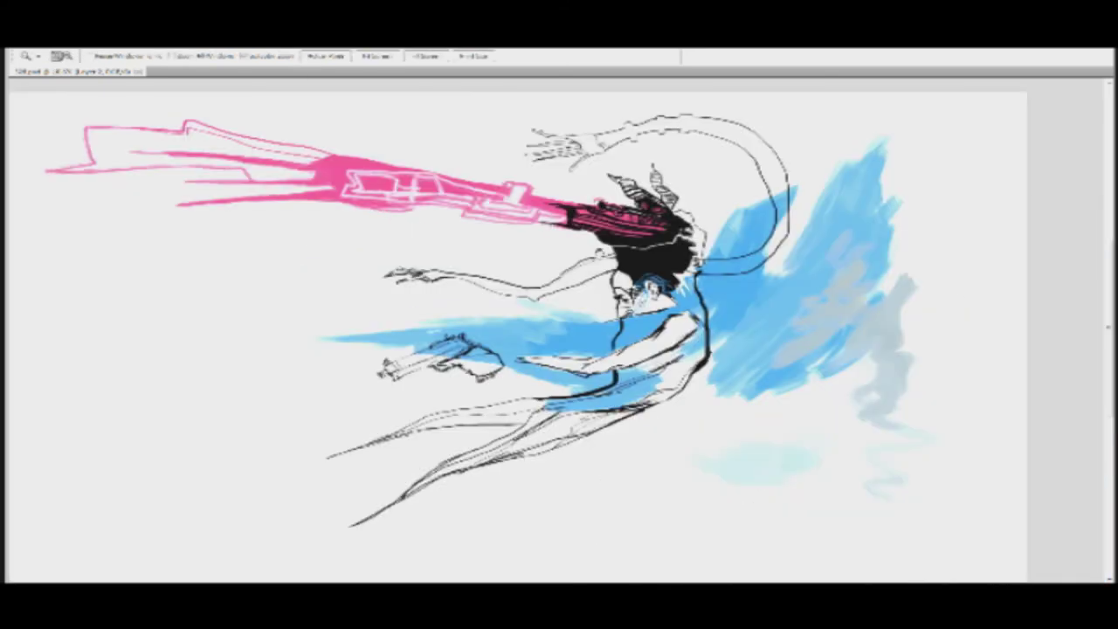
key("b")
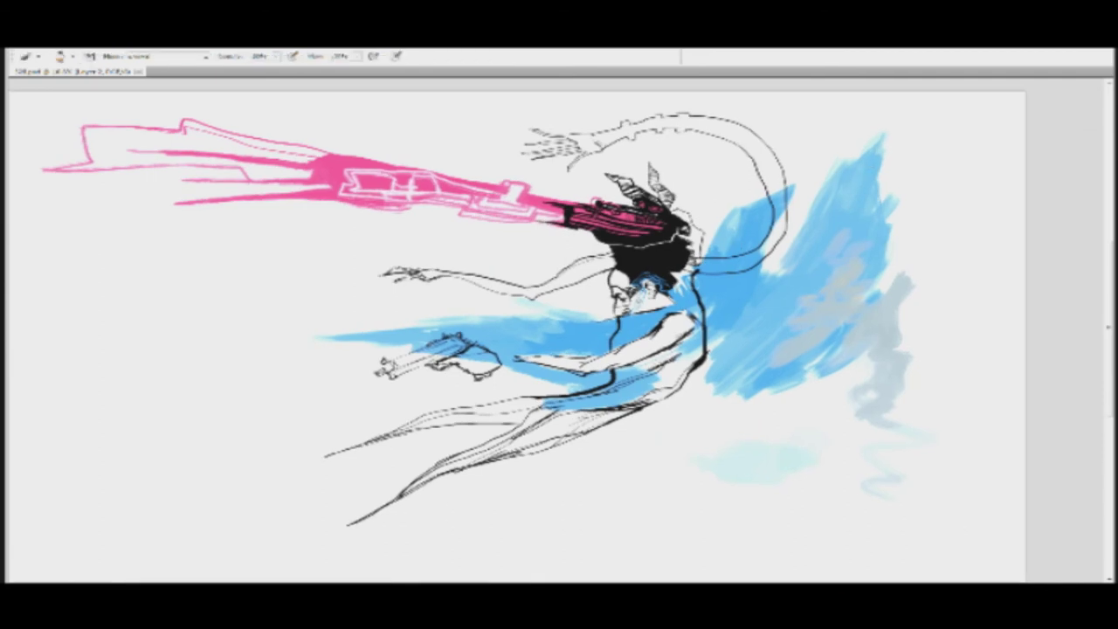
mouse_move(883, 132)
left_mouse_down()
mouse_move(891, 180)
mouse_move(905, 189)
mouse_move(895, 218)
mouse_move(908, 262)
mouse_move(881, 288)
mouse_move(919, 315)
mouse_move(918, 385)
mouse_move(900, 406)
mouse_move(929, 415)
left_mouse_up()
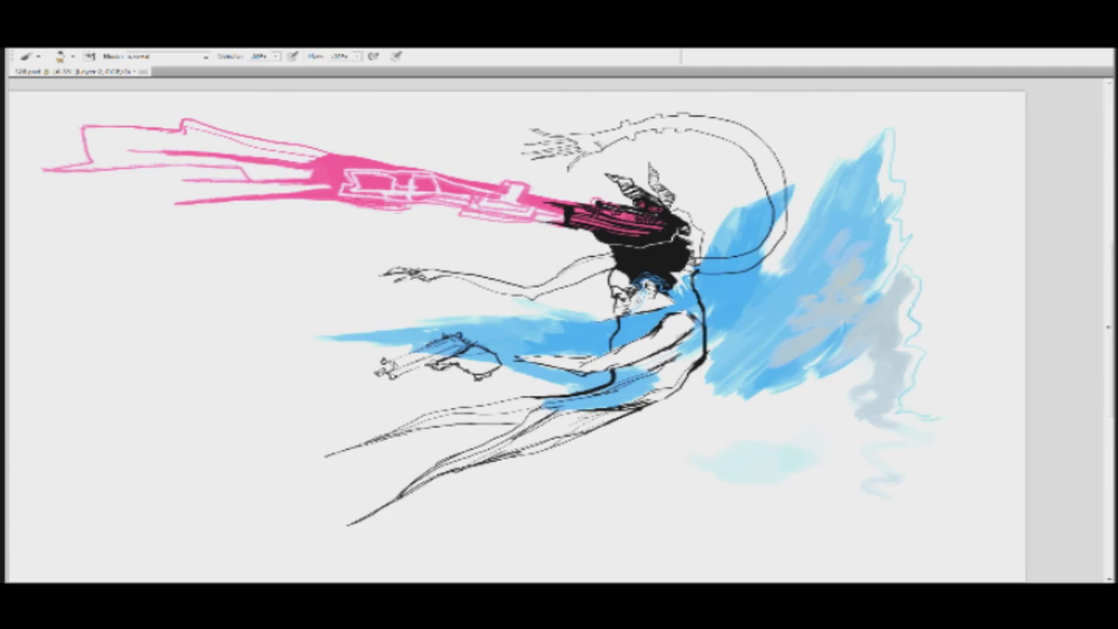
mouse_move(930, 416)
left_mouse_down()
mouse_move(952, 437)
mouse_move(894, 463)
mouse_move(917, 482)
mouse_move(915, 530)
mouse_move(945, 480)
mouse_move(996, 436)
mouse_move(1011, 391)
mouse_move(979, 374)
mouse_move(947, 257)
mouse_move(947, 122)
left_mouse_up()
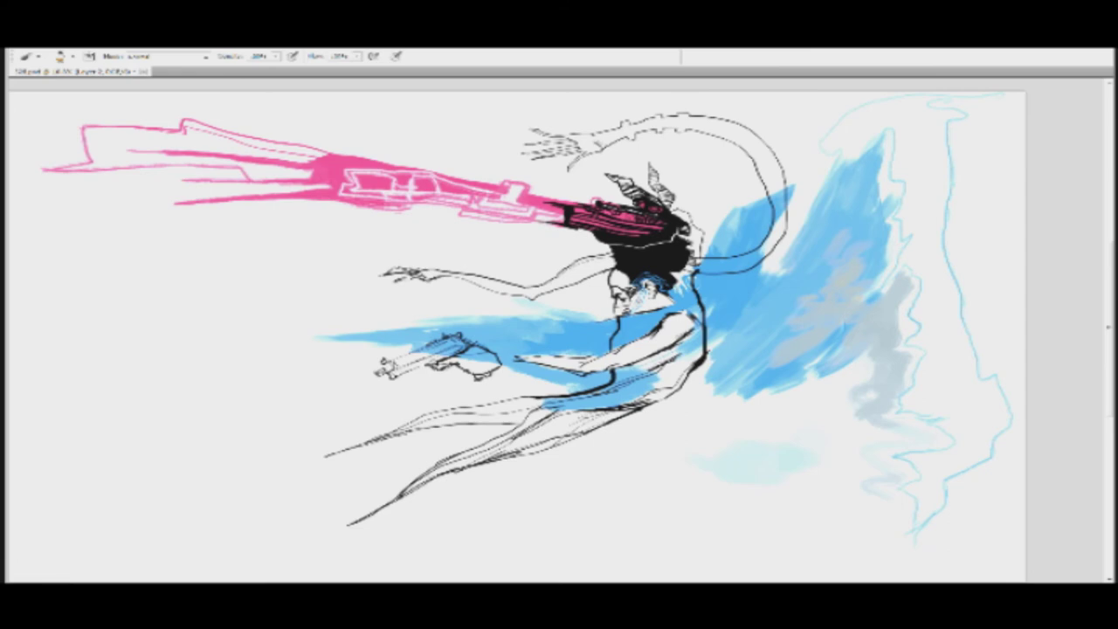
Step: Sketch small light-blue foot outlines at the ends of both legs
mouse_move(254, 362)
left_mouse_down()
mouse_move(276, 447)
mouse_move(304, 463)
mouse_move(328, 458)
left_mouse_up()
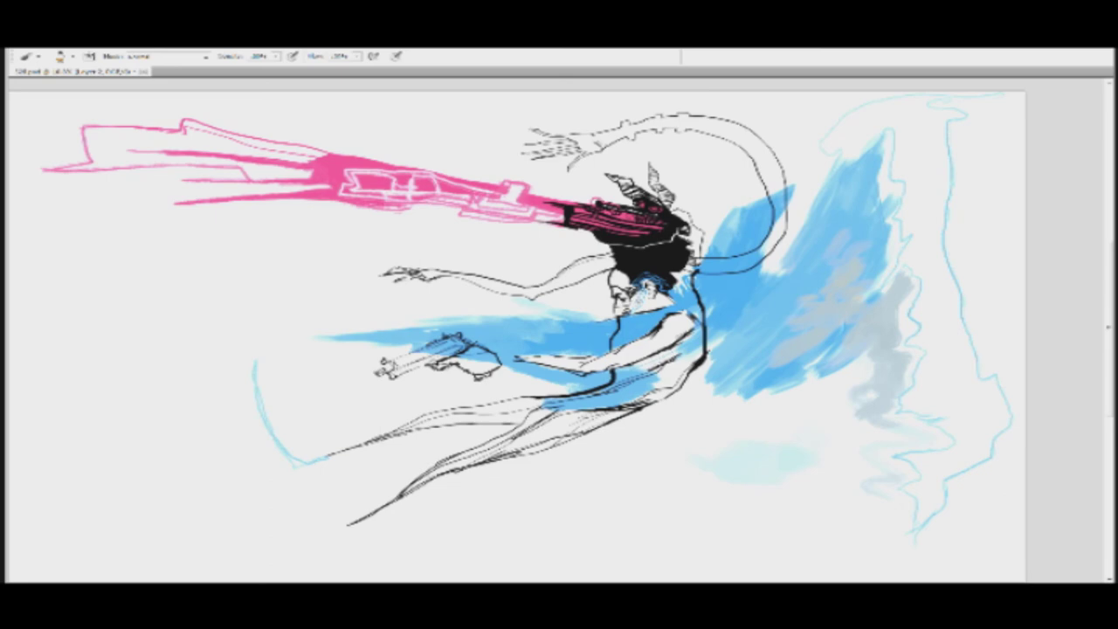
key("ctrl+z")
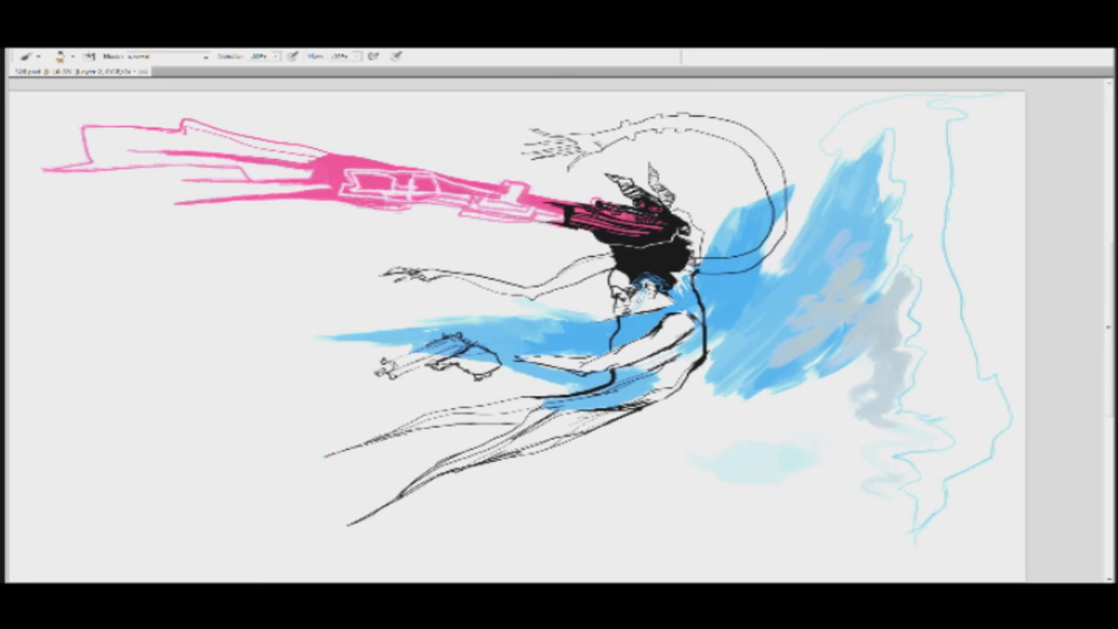
mouse_move(280, 479)
left_mouse_down()
mouse_move(232, 418)
mouse_move(311, 458)
left_mouse_up()
mouse_move(315, 543)
left_mouse_down()
mouse_move(294, 546)
mouse_move(292, 526)
mouse_move(325, 530)
left_mouse_up()
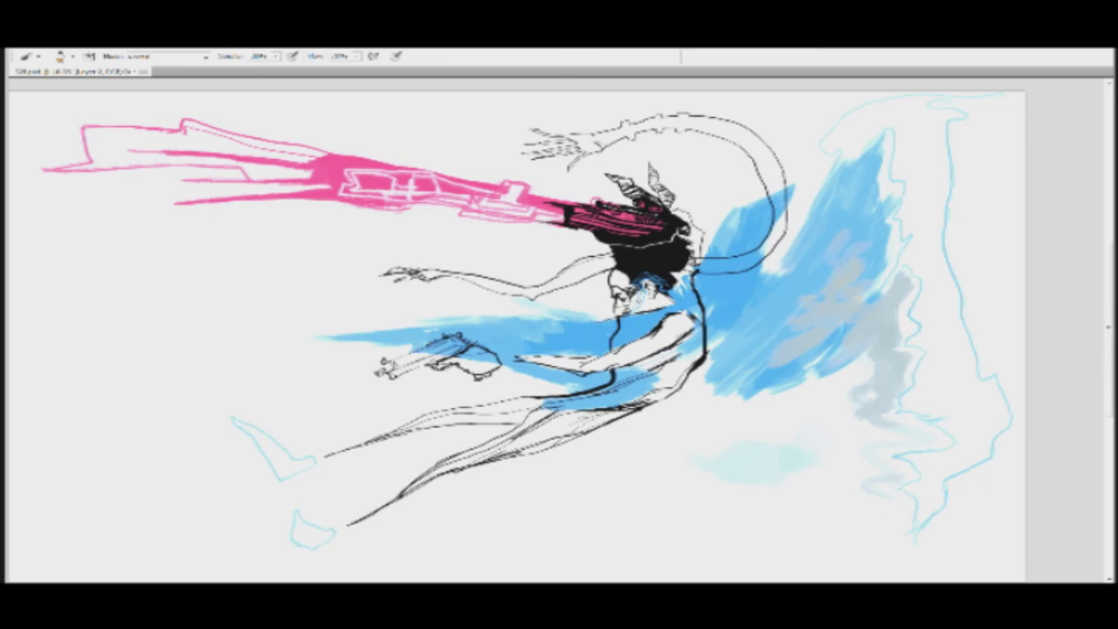
left_click_drag(697, 382, 677, 421)
key("ctrl+z")
Step: Switch to a solid brush and draw a white outline of a small wing shape with feathery strokes behind the figure's back
left_click_drag(742, 282, 1016, 187)
key("b")
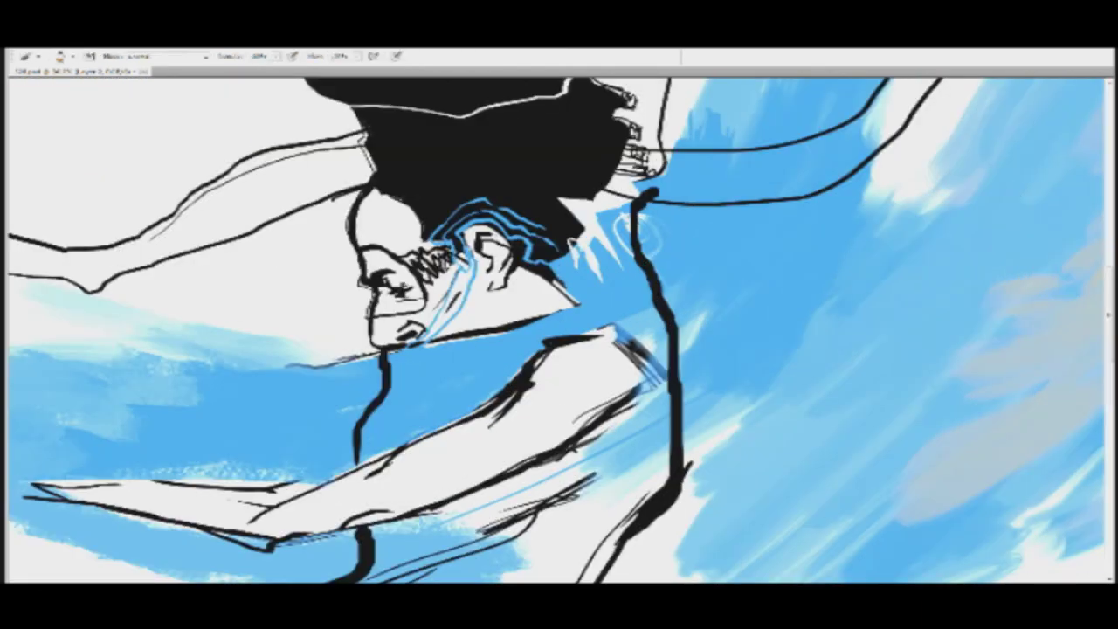
left_click(72, 56)
left_click(75, 134)
left_click_drag(765, 316, 870, 338)
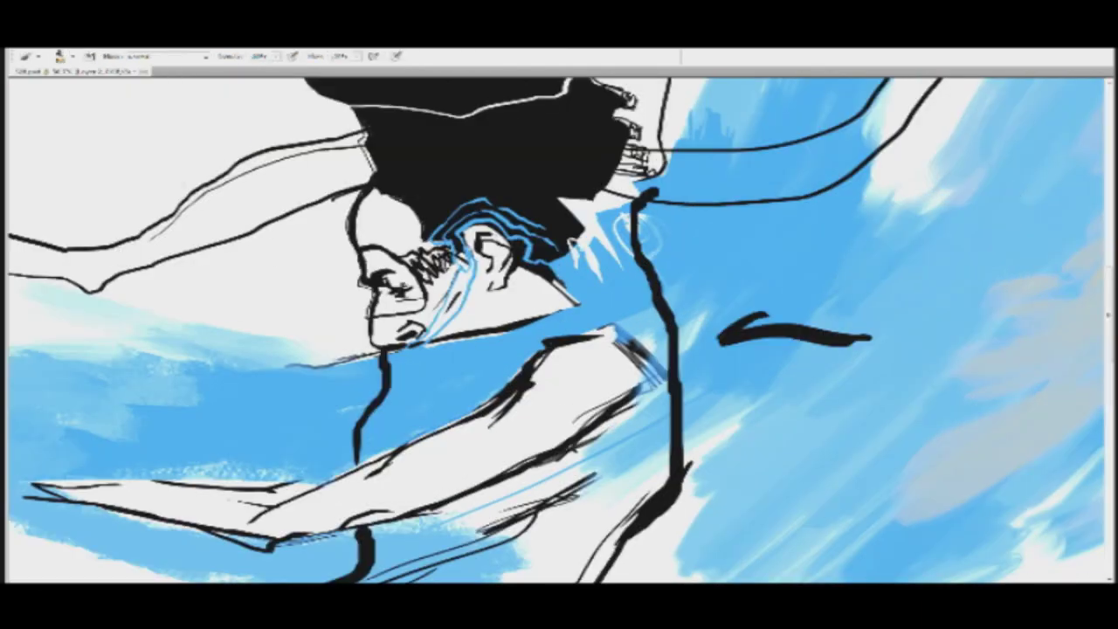
key("ctrl+z")
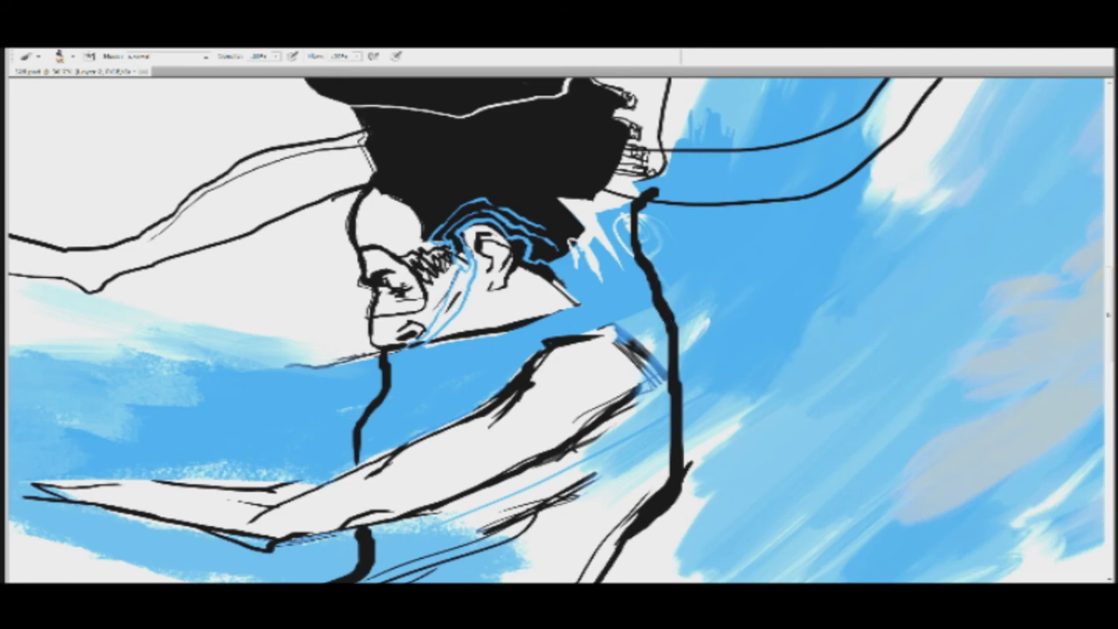
mouse_move(699, 315)
left_mouse_down()
mouse_move(695, 335)
mouse_move(711, 326)
mouse_move(688, 351)
mouse_move(757, 302)
mouse_move(702, 293)
mouse_move(771, 274)
mouse_move(828, 283)
mouse_move(876, 360)
mouse_move(782, 423)
mouse_move(741, 429)
left_mouse_up()
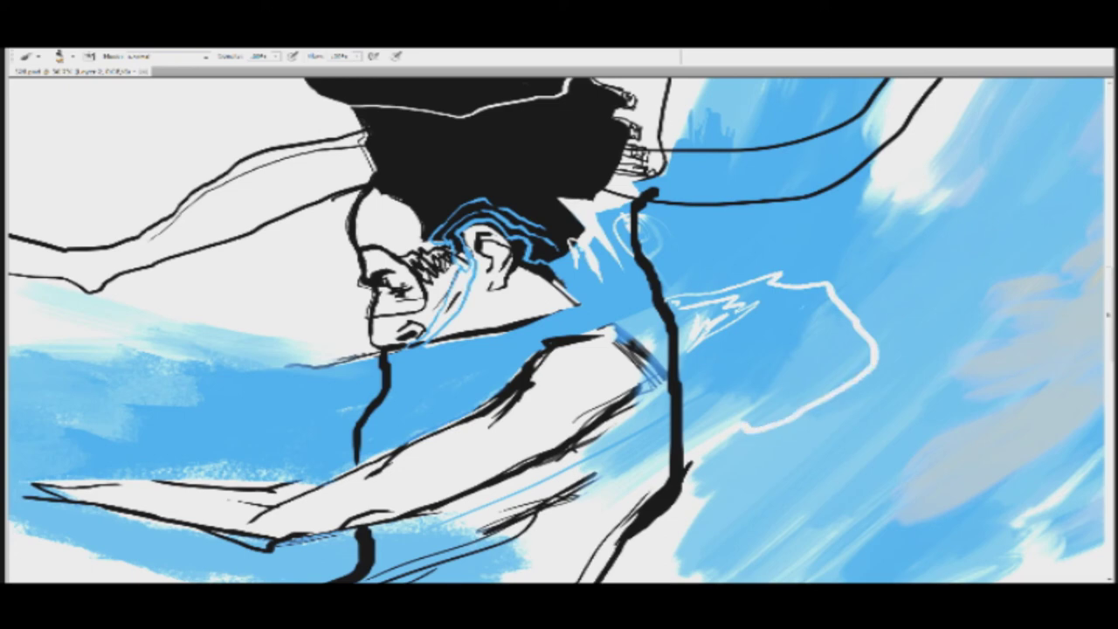
Step: Rework the upper outer corner of the white wing outline into a pointed notch
left_click_drag(813, 300, 797, 308)
key("ctrl+z")
key("ctrl+alt+z")
left_click(830, 287)
mouse_move(820, 286)
left_mouse_down()
mouse_move(807, 286)
mouse_move(834, 270)
mouse_move(847, 318)
left_mouse_up()
left_click(848, 317)
left_click(836, 324)
left_click(836, 325)
left_click(838, 302)
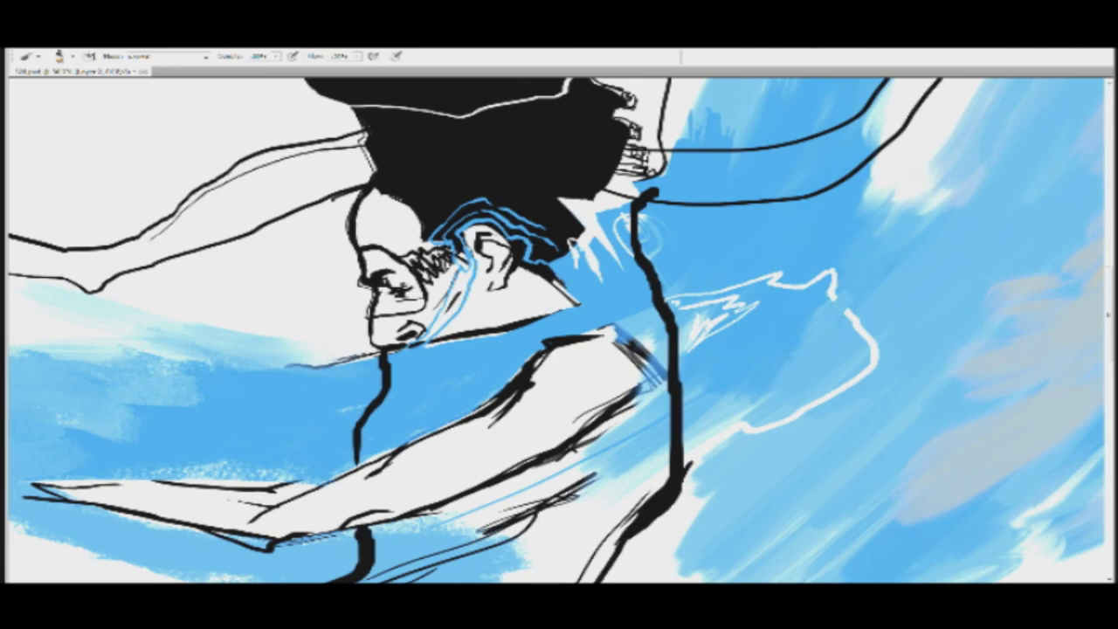
Step: Continue the notched white edge down to the rounded outer curve and add jagged strokes inside the shape near the back
left_click_drag(851, 302, 852, 322)
left_click(856, 324)
mouse_move(906, 206)
left_mouse_down()
mouse_move(880, 257)
mouse_move(762, 369)
left_mouse_up()
key("ctrl+z")
mouse_move(839, 292)
left_mouse_down()
mouse_move(853, 306)
mouse_move(823, 335)
mouse_move(855, 317)
mouse_move(858, 326)
left_mouse_up()
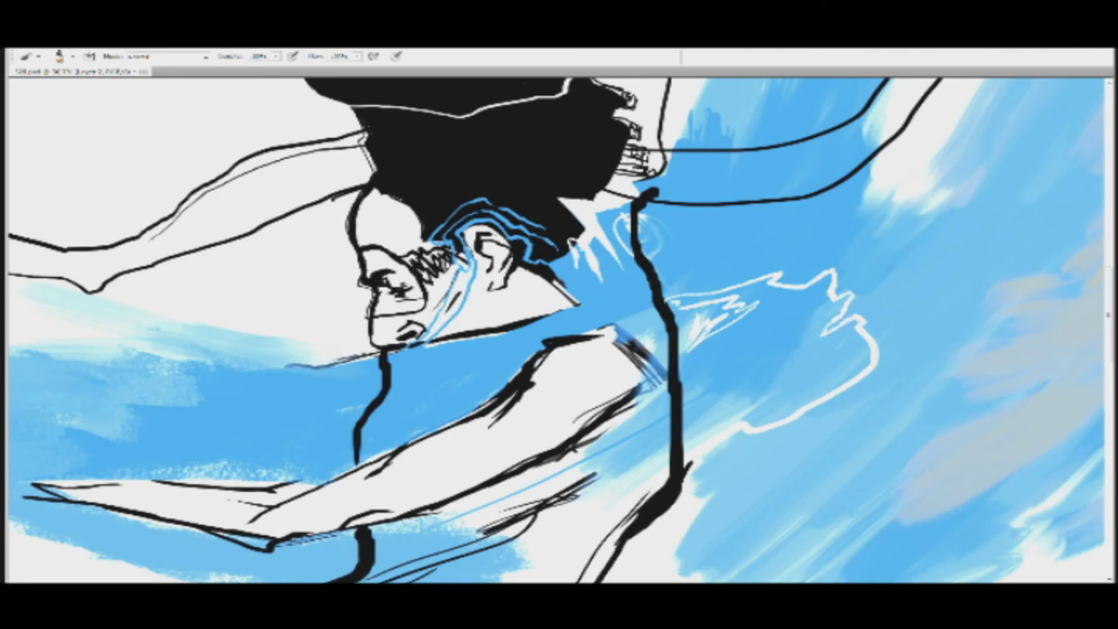
mouse_move(750, 304)
left_mouse_down()
mouse_move(718, 325)
mouse_move(760, 299)
mouse_move(744, 341)
left_mouse_up()
key("ctrl+z")
key("ctrl+alt+z")
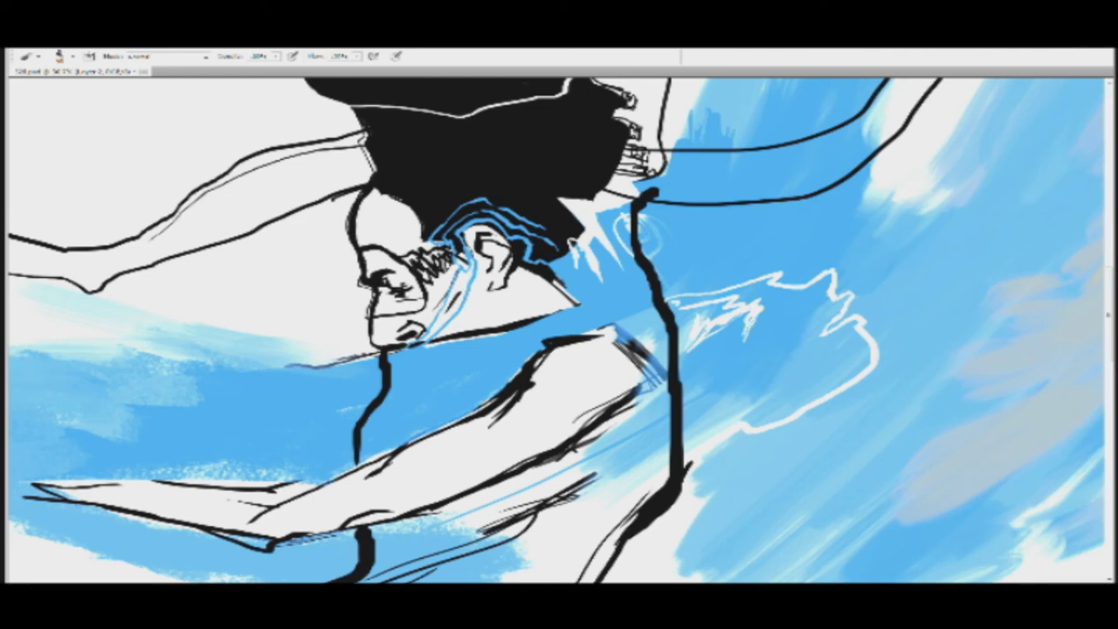
Step: Add a small white oval and a second outer white contour around the top of the wing shape, joined to the back
left_click_drag(815, 296, 848, 269)
left_click_drag(796, 270, 822, 255)
mouse_move(706, 266)
left_mouse_down()
mouse_move(830, 234)
mouse_move(863, 262)
mouse_move(866, 297)
mouse_move(883, 316)
mouse_move(889, 351)
mouse_move(878, 361)
mouse_move(884, 342)
left_mouse_up()
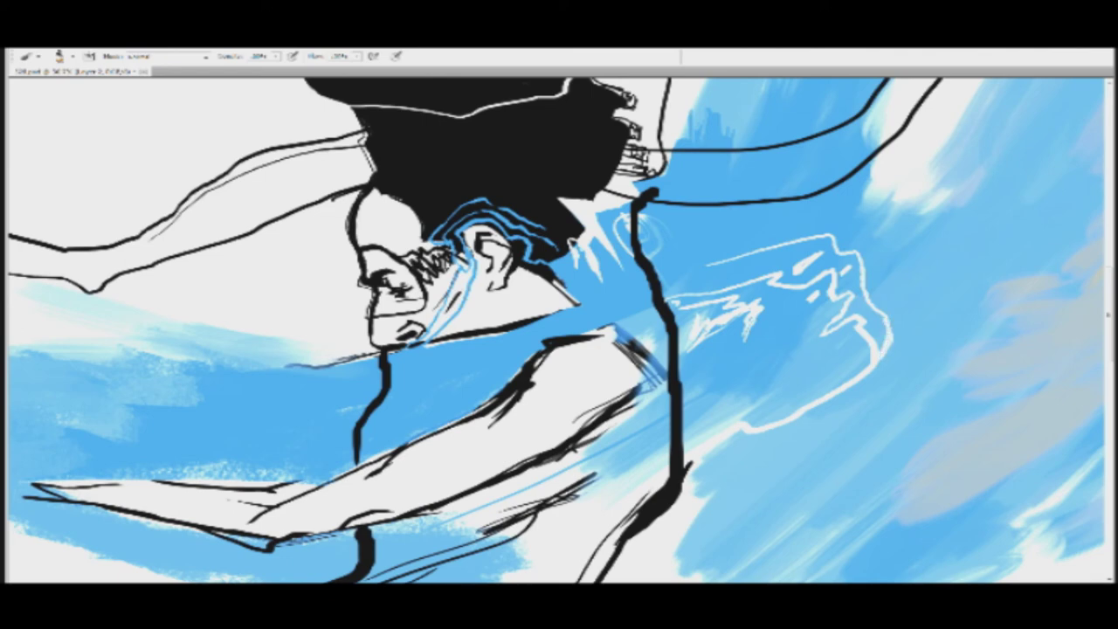
left_click_drag(711, 262, 665, 299)
key("ctrl+space")
left_click_drag(712, 340, 620, 339)
left_click_drag(697, 320, 759, 319)
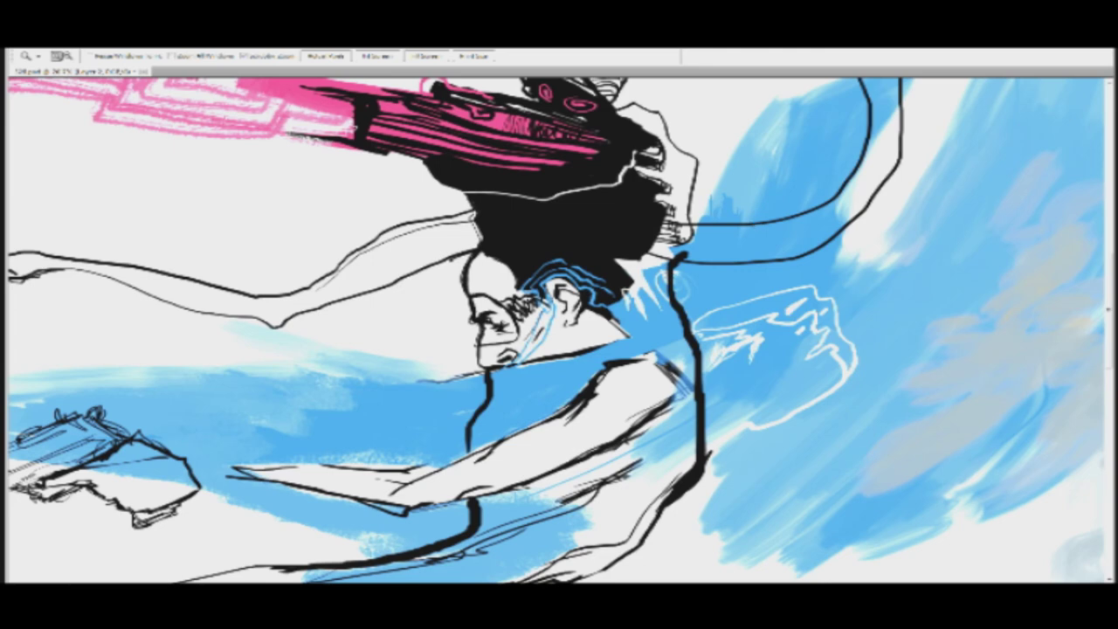
key("b")
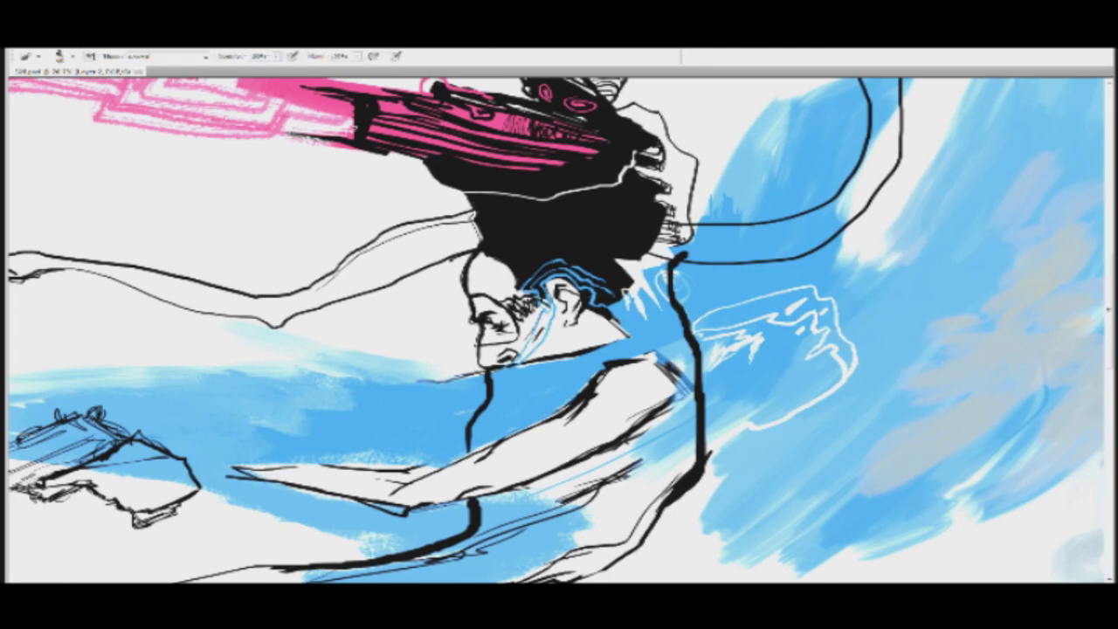
left_click_drag(915, 174, 702, 261)
left_click_drag(594, 159, 797, 175)
key("z")
left_click_drag(668, 243, 720, 254)
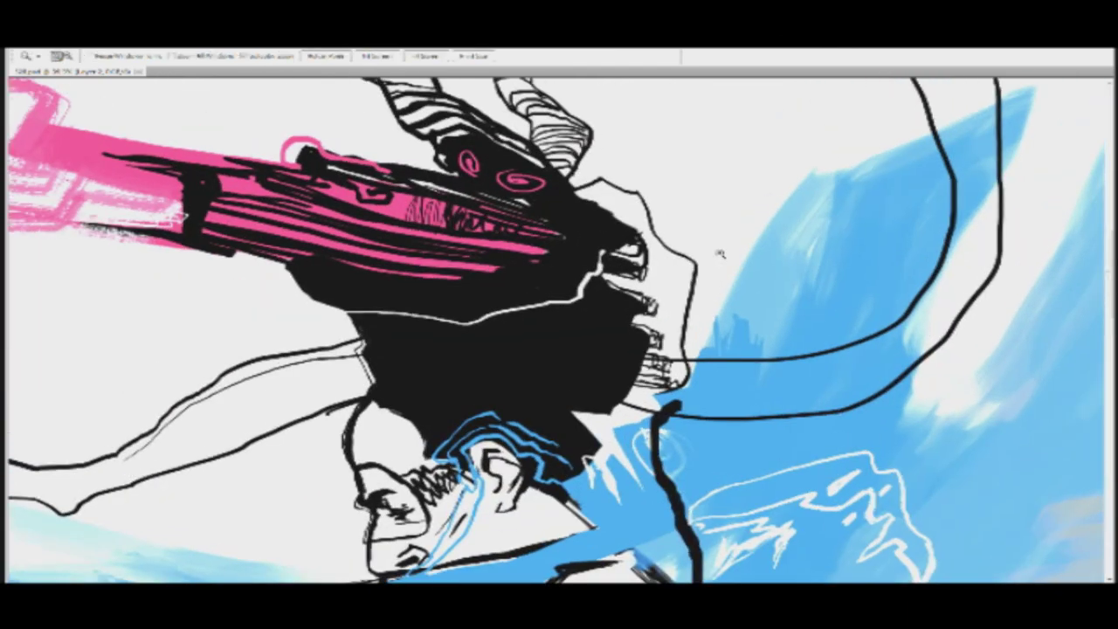
key("b")
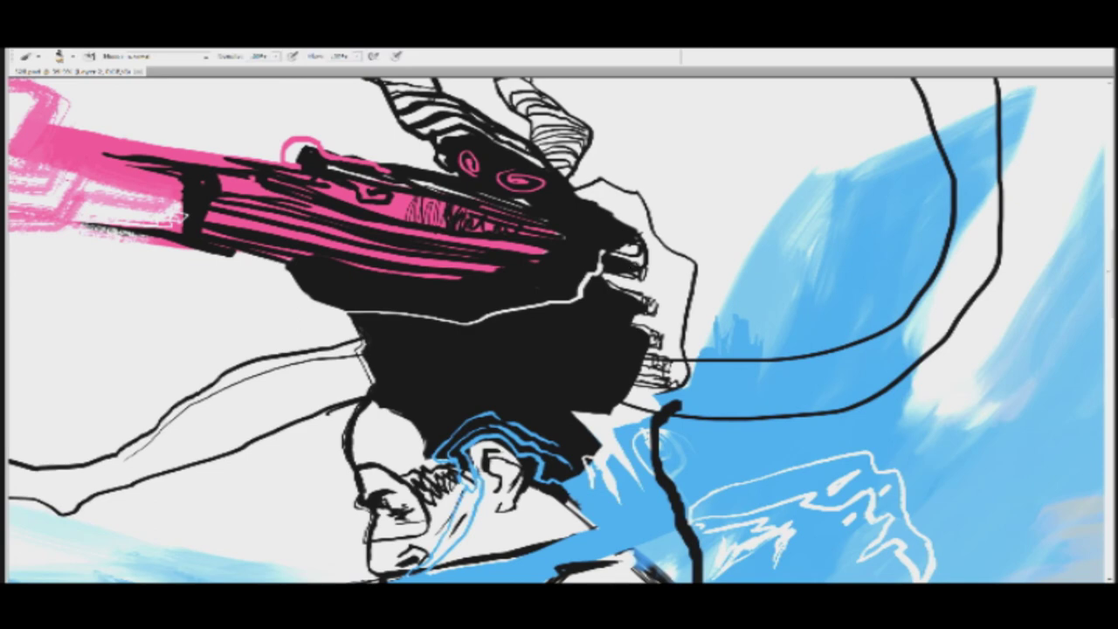
Step: Switch to another brush preset and add black nose and mouth lines inside the profile outline behind the hair
left_click(72, 55)
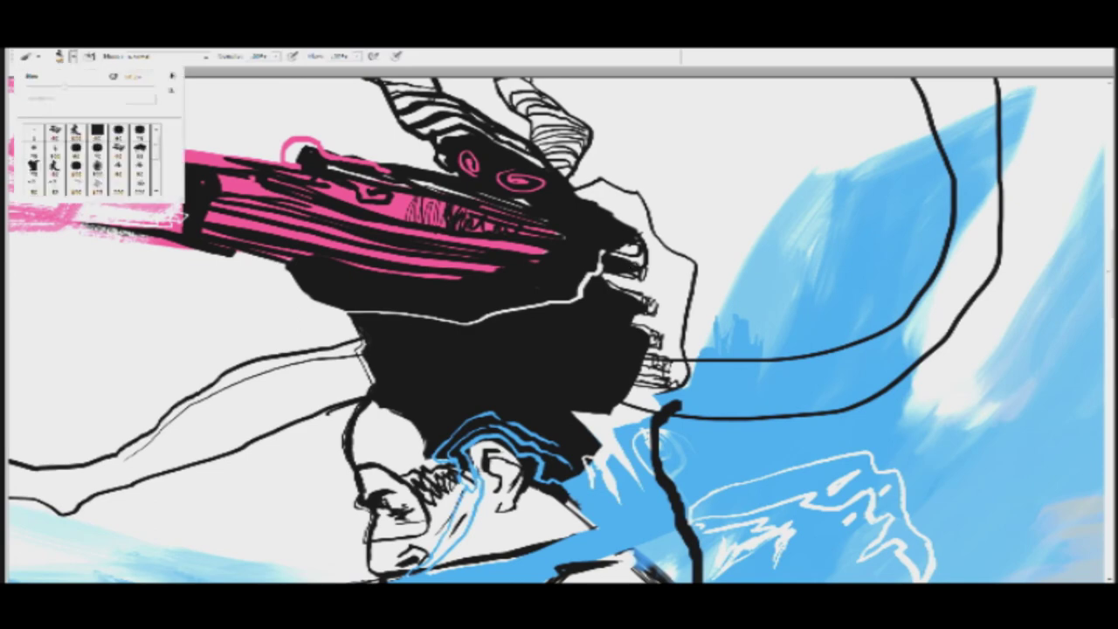
left_click(55, 136)
key("Return")
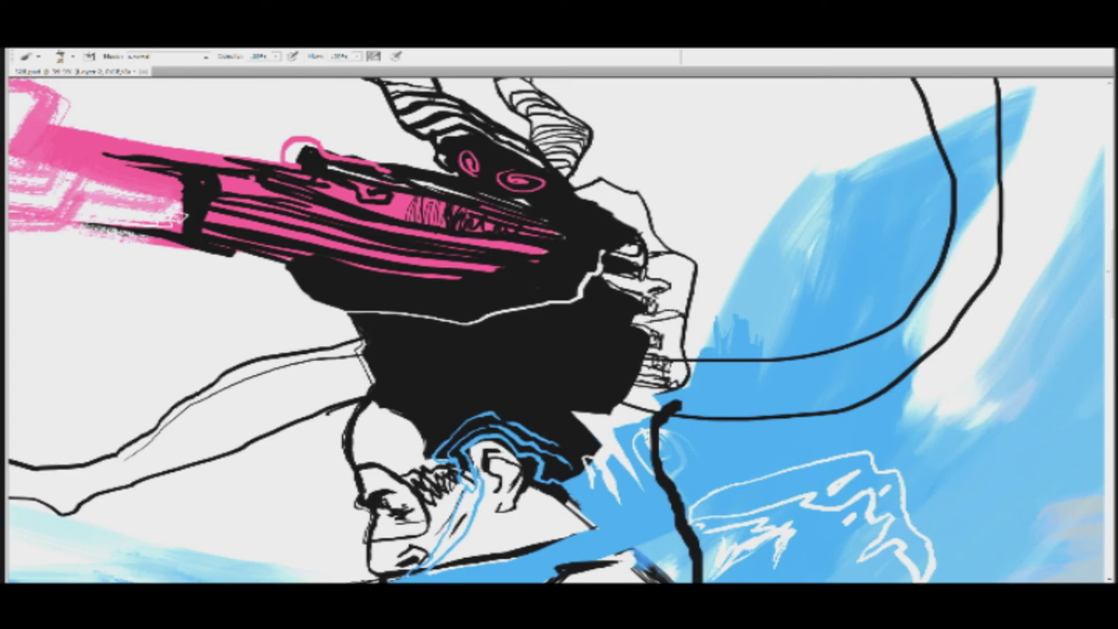
Step: Draw the black outline of a third horn with a forked tip on the back of the head and erase the overlapping lines at its base
left_click_drag(666, 319, 647, 437)
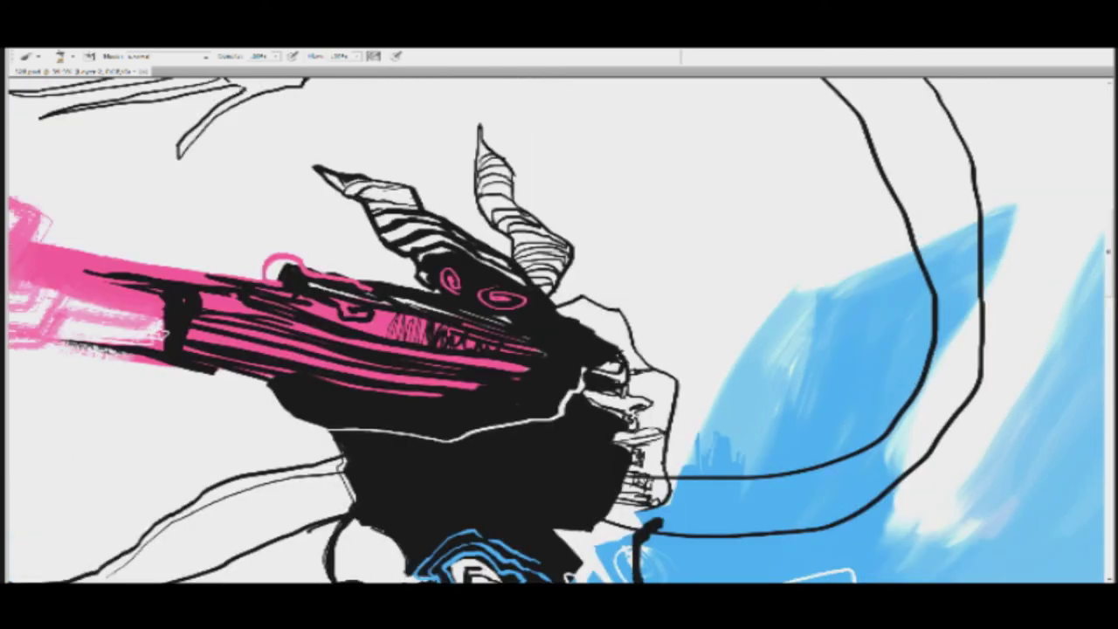
mouse_move(570, 292)
left_mouse_down()
mouse_move(667, 243)
mouse_move(770, 169)
mouse_move(699, 276)
mouse_move(767, 234)
mouse_move(672, 297)
mouse_move(653, 329)
mouse_move(622, 312)
left_mouse_up()
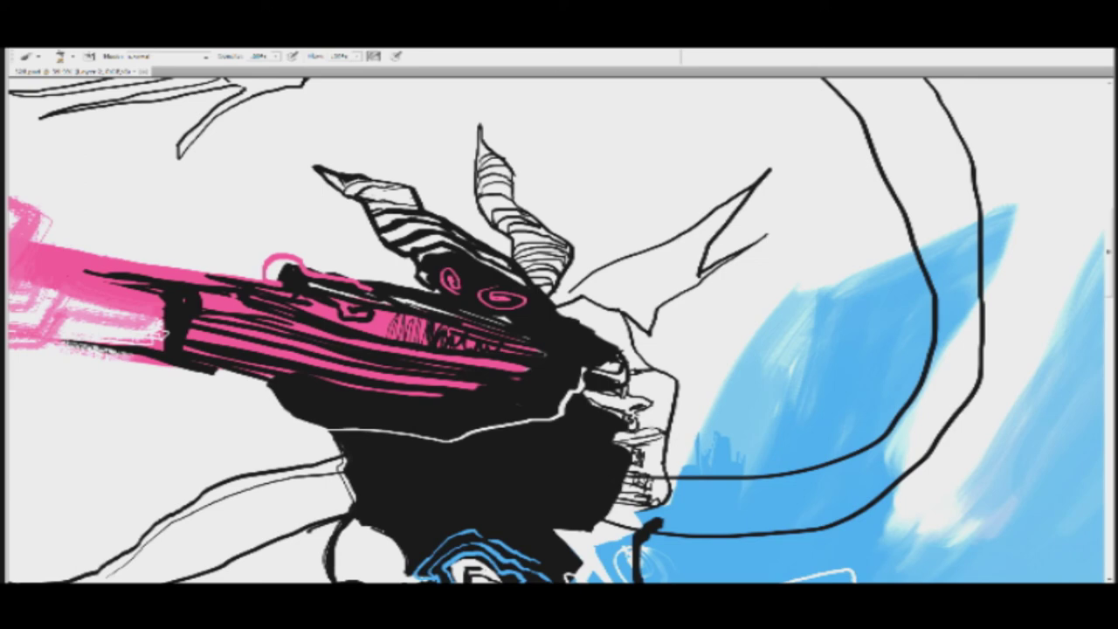
key("e")
mouse_move(634, 321)
left_mouse_down()
mouse_move(650, 334)
mouse_move(625, 313)
mouse_move(689, 291)
mouse_move(611, 311)
mouse_move(555, 305)
mouse_move(611, 306)
mouse_move(584, 310)
left_mouse_up()
key("b")
key("e")
key("b")
Step: Fill the third horn with fine curved black hatching from its base to its tip
mouse_move(625, 279)
left_mouse_down()
mouse_move(585, 304)
mouse_move(607, 288)
mouse_move(638, 299)
left_mouse_up()
mouse_move(652, 259)
left_mouse_down()
mouse_move(630, 267)
mouse_move(680, 259)
mouse_move(737, 199)
left_mouse_up()
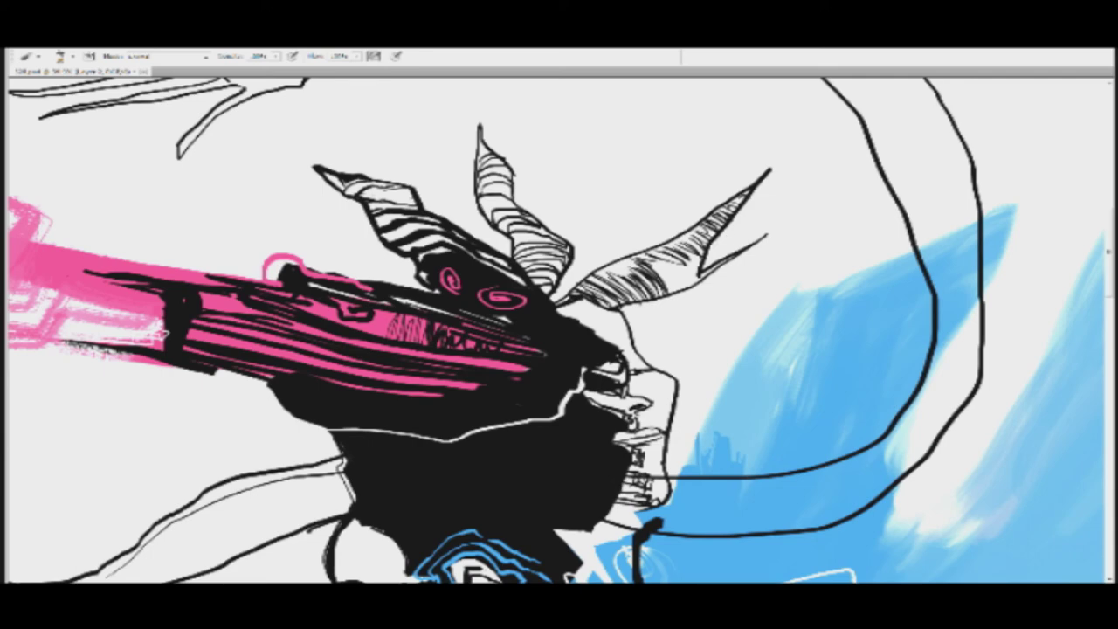
left_click_drag(691, 260, 678, 270)
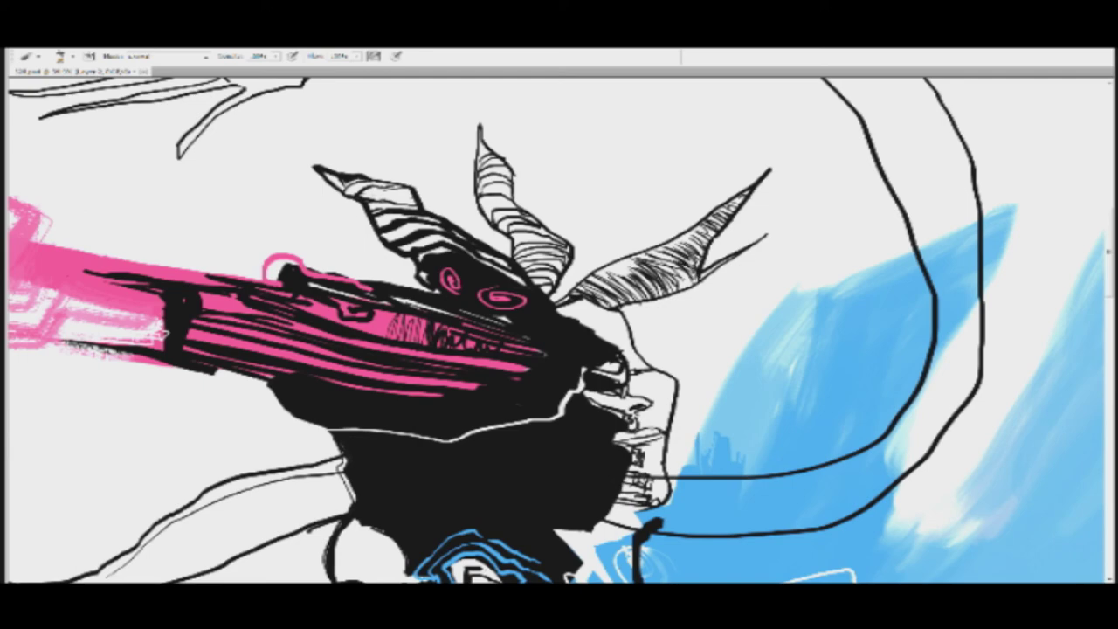
Step: Add curved black lines and small details to the profile behind the hair and letter "WHY" beside its mouth
left_click_drag(649, 332, 623, 341)
left_click_drag(630, 379, 656, 375)
mouse_move(618, 435)
left_mouse_down()
mouse_move(677, 428)
mouse_move(707, 391)
left_mouse_up()
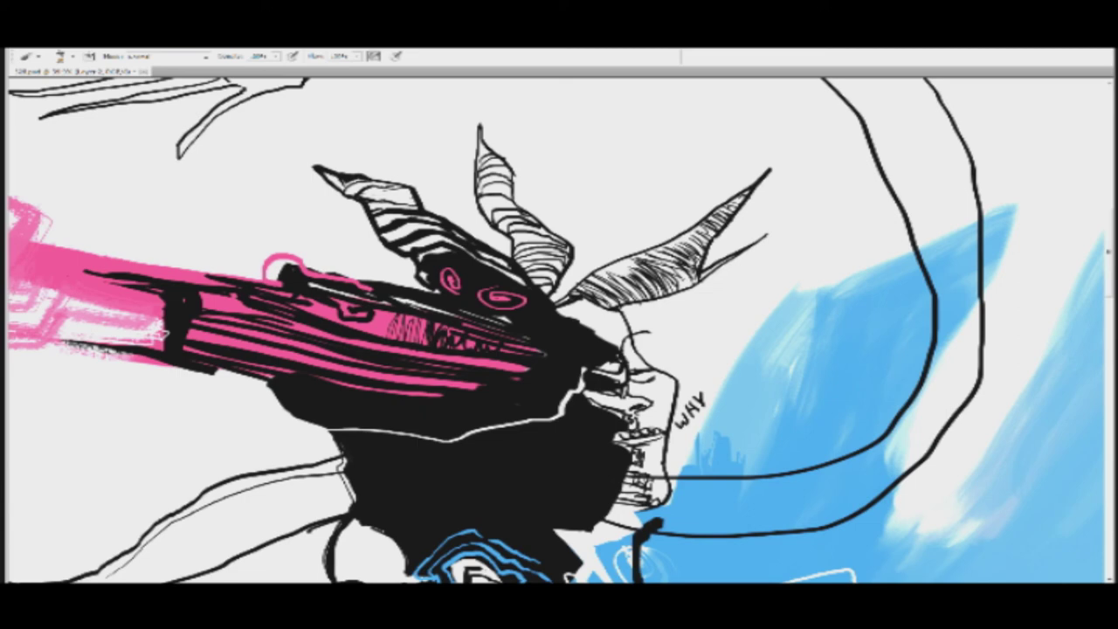
key("z")
left_click_drag(697, 408, 859, 221)
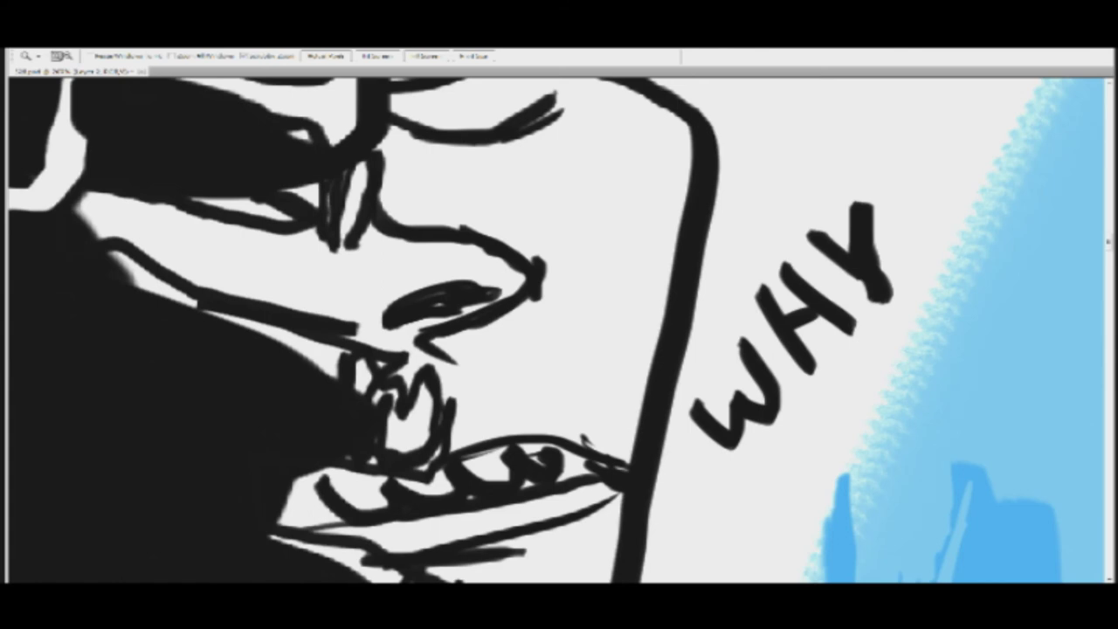
scroll(555, 330, "up", 1)
scroll(541, 331, "up", 1)
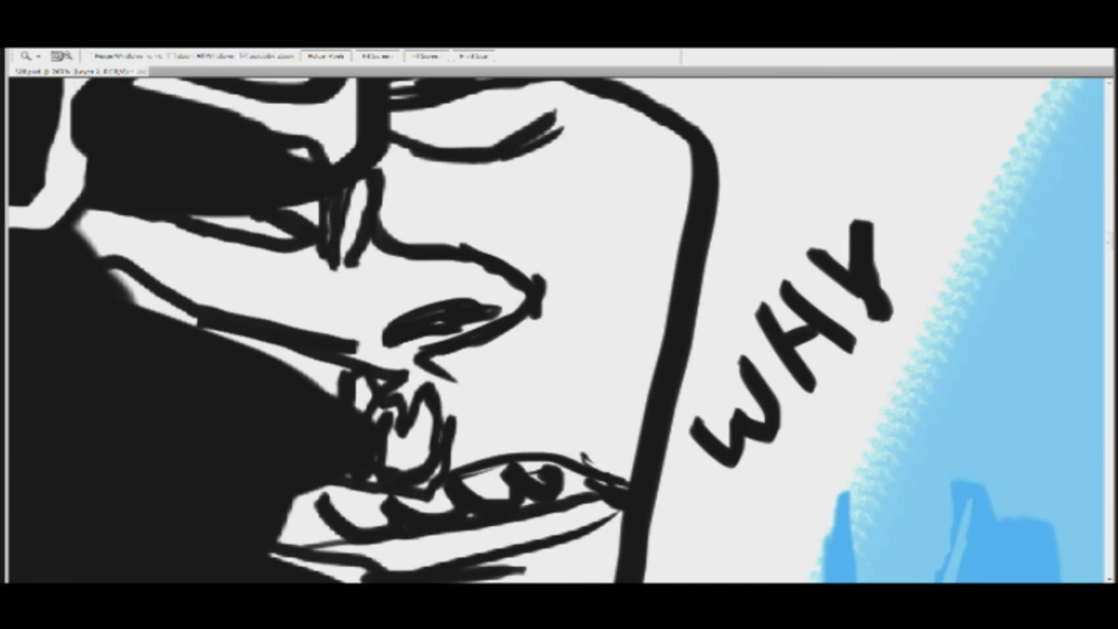
scroll(540, 331, "down", 2)
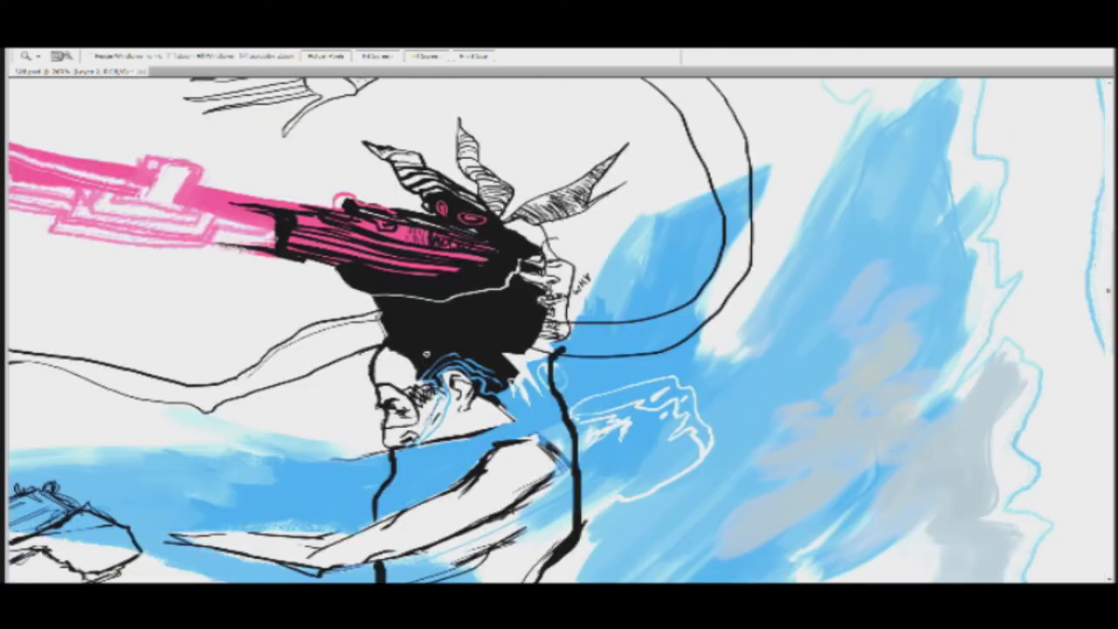
key("ctrl+0")
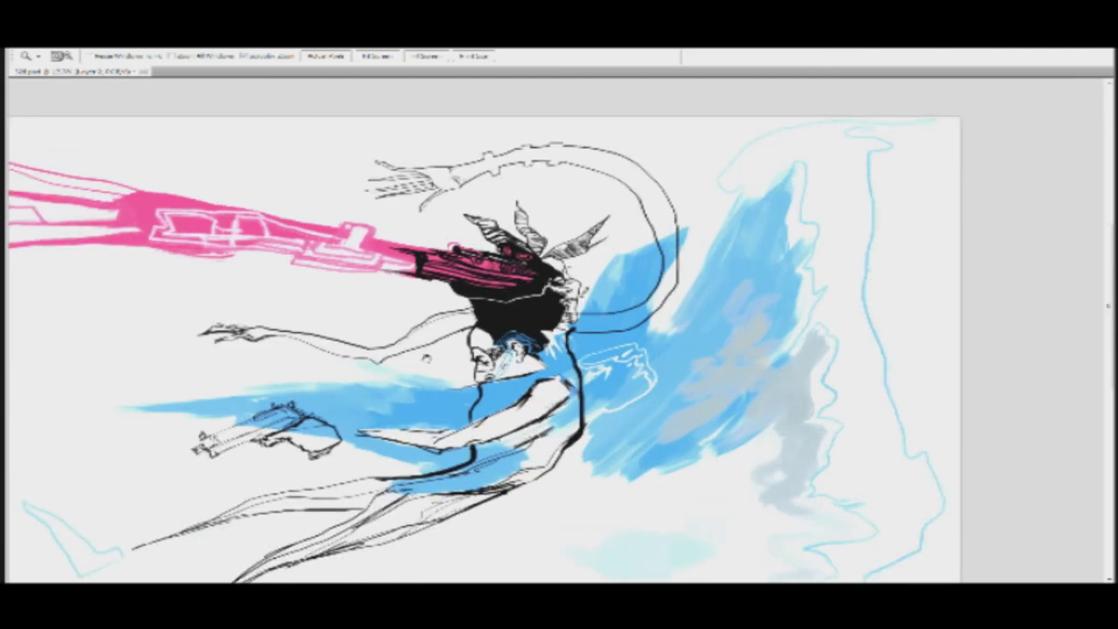
mouse_move(426, 359)
left_mouse_down()
mouse_move(525, 298)
mouse_move(586, 325)
left_mouse_up()
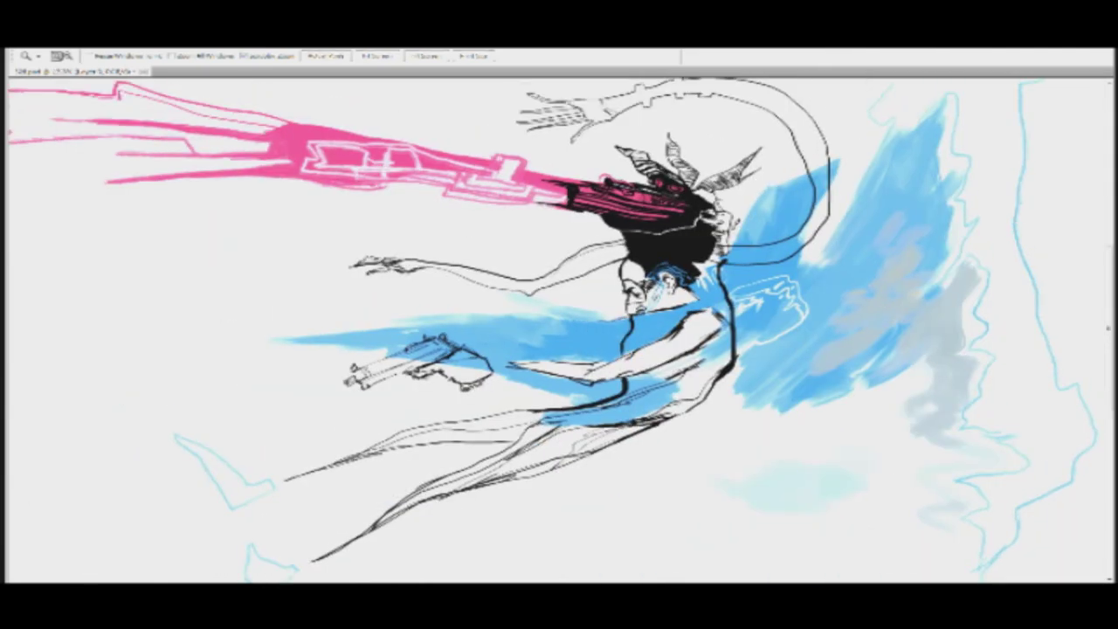
key("b")
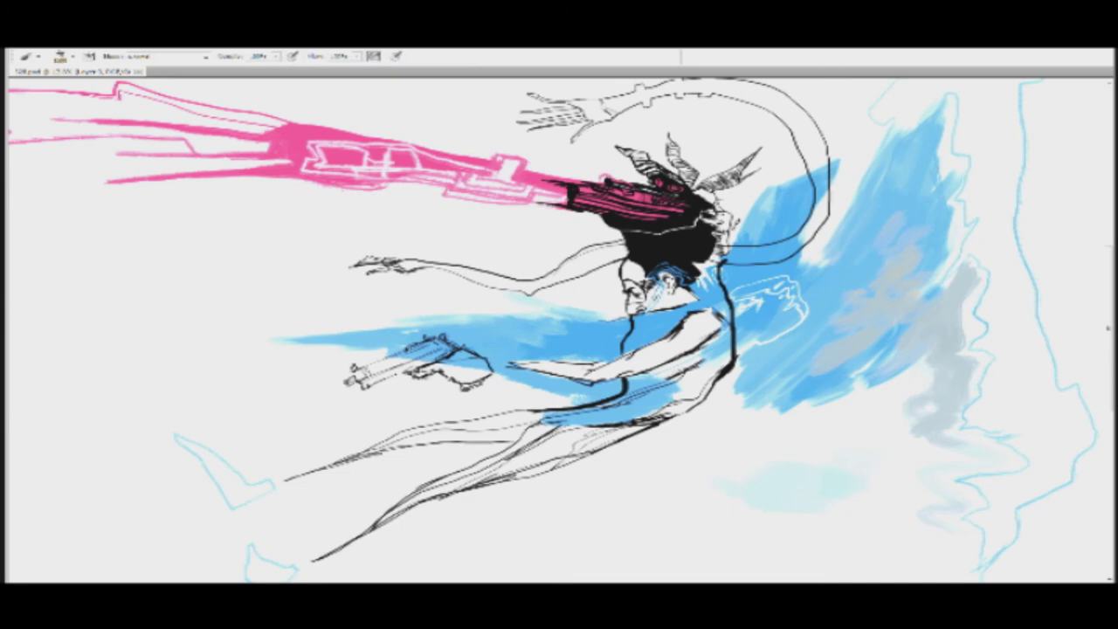
mouse_move(122, 428)
left_mouse_down()
mouse_move(388, 179)
mouse_move(524, 114)
mouse_move(550, 118)
mouse_move(664, 254)
mouse_move(725, 305)
mouse_move(899, 436)
mouse_move(934, 441)
mouse_move(747, 430)
mouse_move(208, 448)
mouse_move(98, 435)
left_mouse_up()
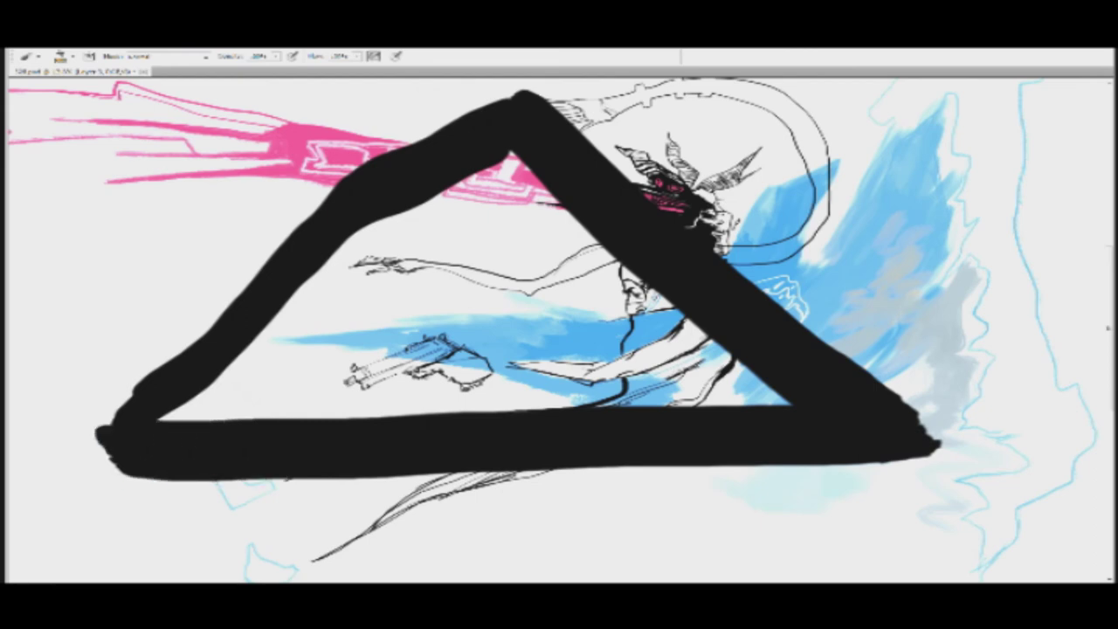
mouse_move(343, 313)
left_mouse_down()
mouse_move(389, 273)
mouse_move(476, 234)
mouse_move(541, 232)
mouse_move(651, 325)
mouse_move(576, 367)
mouse_move(433, 368)
mouse_move(376, 359)
mouse_move(342, 305)
left_mouse_up()
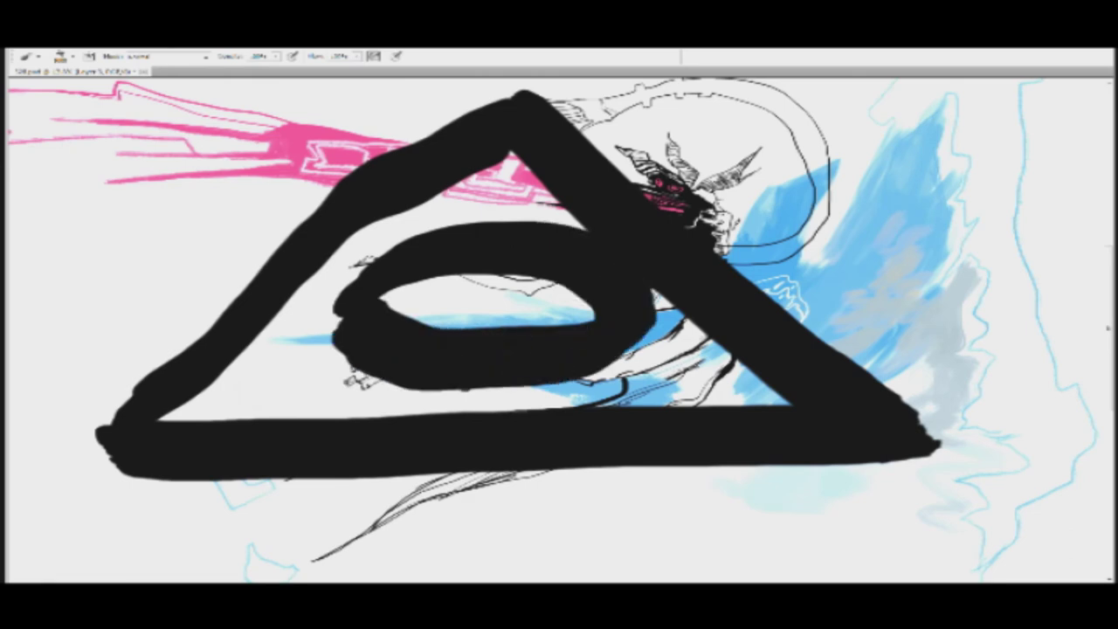
mouse_move(476, 278)
left_mouse_down()
mouse_move(476, 325)
mouse_move(476, 292)
left_mouse_up()
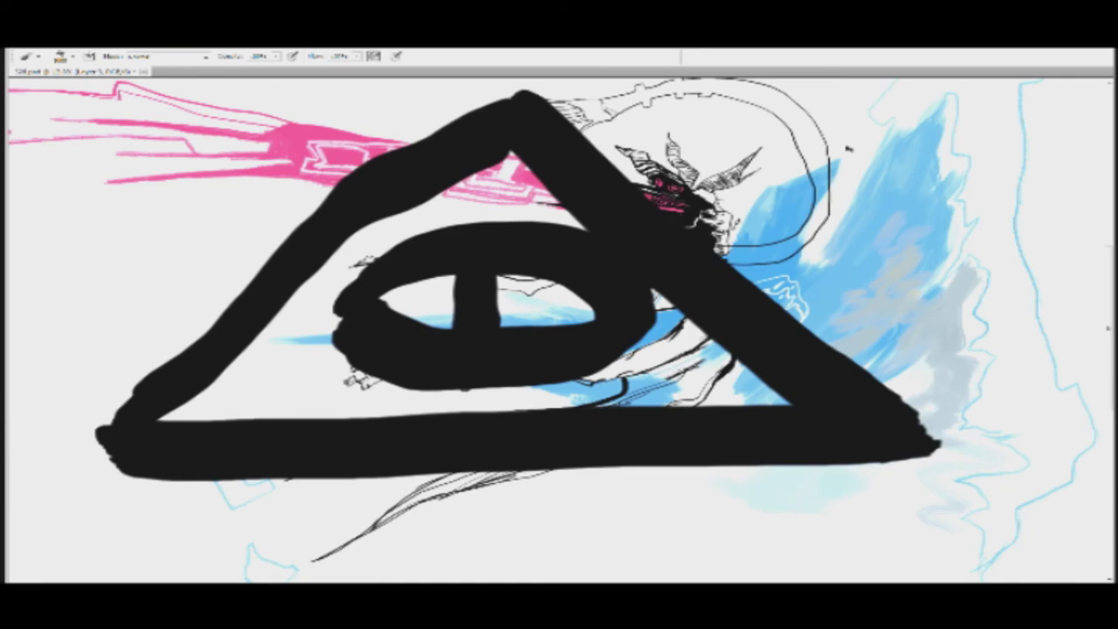
key("ctrl+alt+z")
key("ctrl+alt+z")
key("ctrl+alt+z")
key("ctrl+alt+z")
key("ctrl+alt+z")
key("ctrl+alt+z")
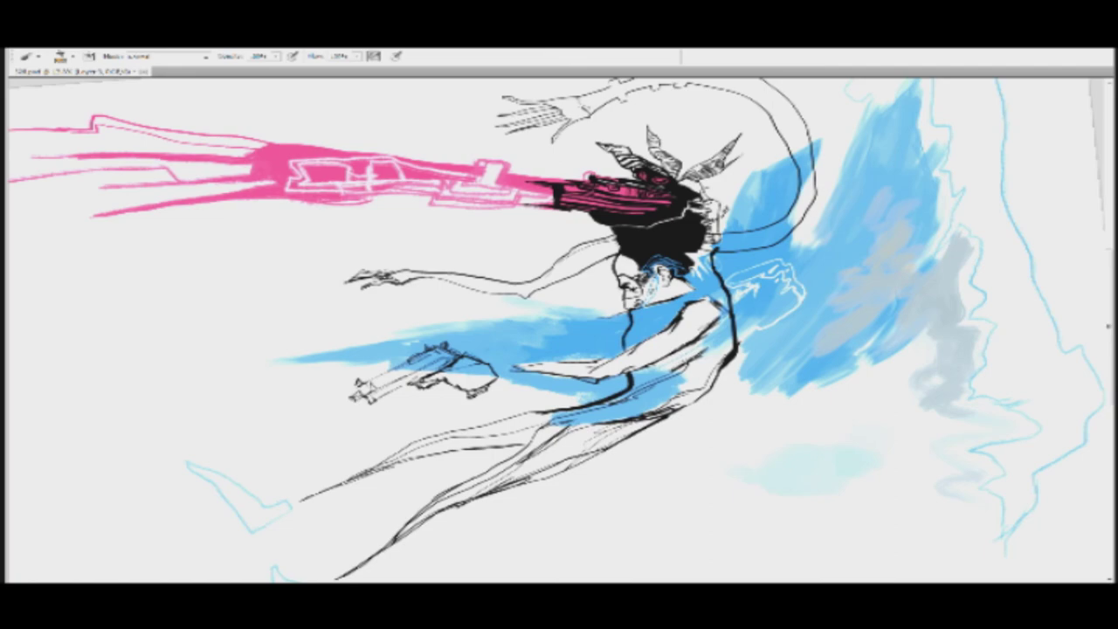
Step: Using a smaller brush, add fine black hatching along the fingers and crease lines across the palm of the arched arm's hand
key("z")
left_click(506, 345)
left_click_drag(786, 175, 535, 285)
left_click_drag(944, 96, 724, 259)
mouse_move(531, 92)
left_mouse_down()
mouse_move(793, 241)
mouse_move(805, 261)
left_mouse_up()
left_click_drag(558, 214, 559, 229)
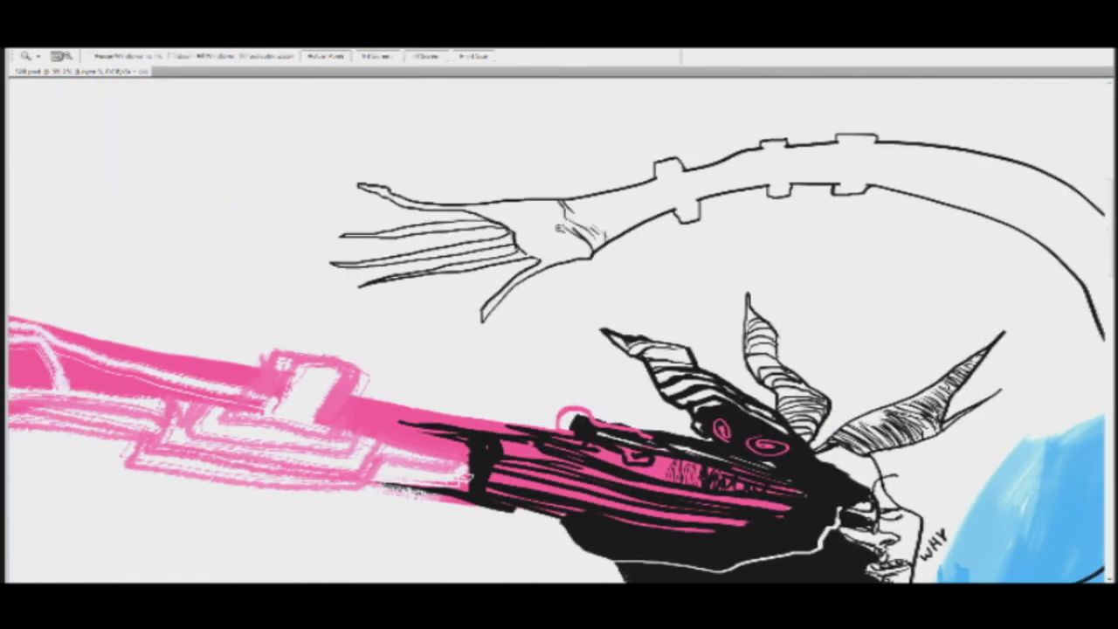
key("b")
key("[")
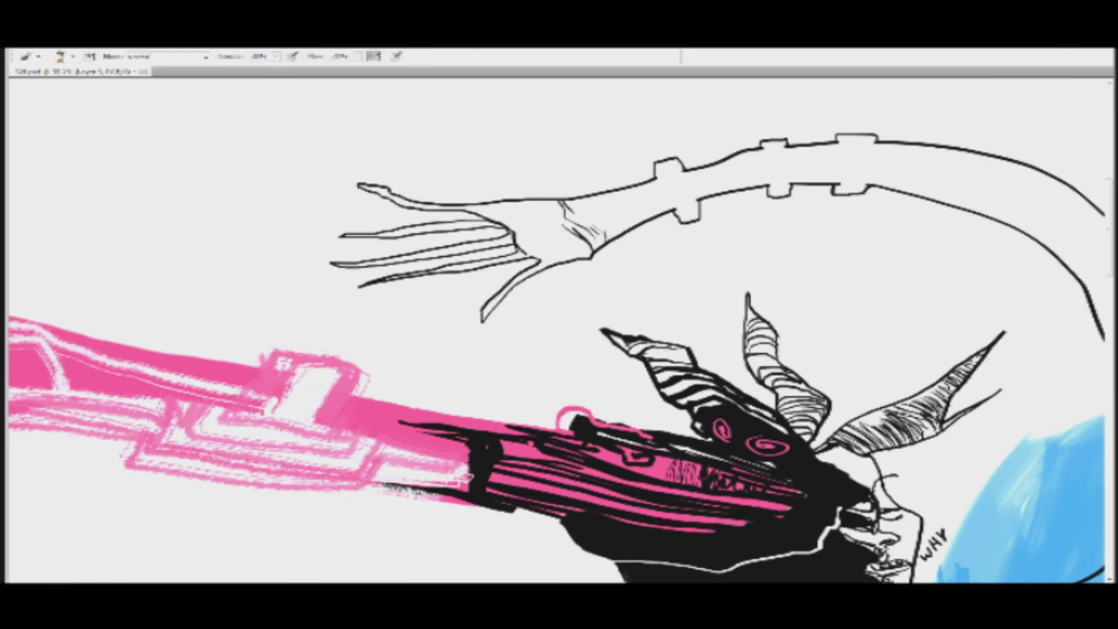
mouse_move(392, 237)
left_mouse_down()
mouse_move(494, 223)
mouse_move(537, 259)
left_mouse_up()
mouse_move(520, 213)
left_mouse_down()
mouse_move(538, 225)
mouse_move(543, 262)
mouse_move(508, 283)
mouse_move(468, 265)
mouse_move(524, 255)
left_mouse_up()
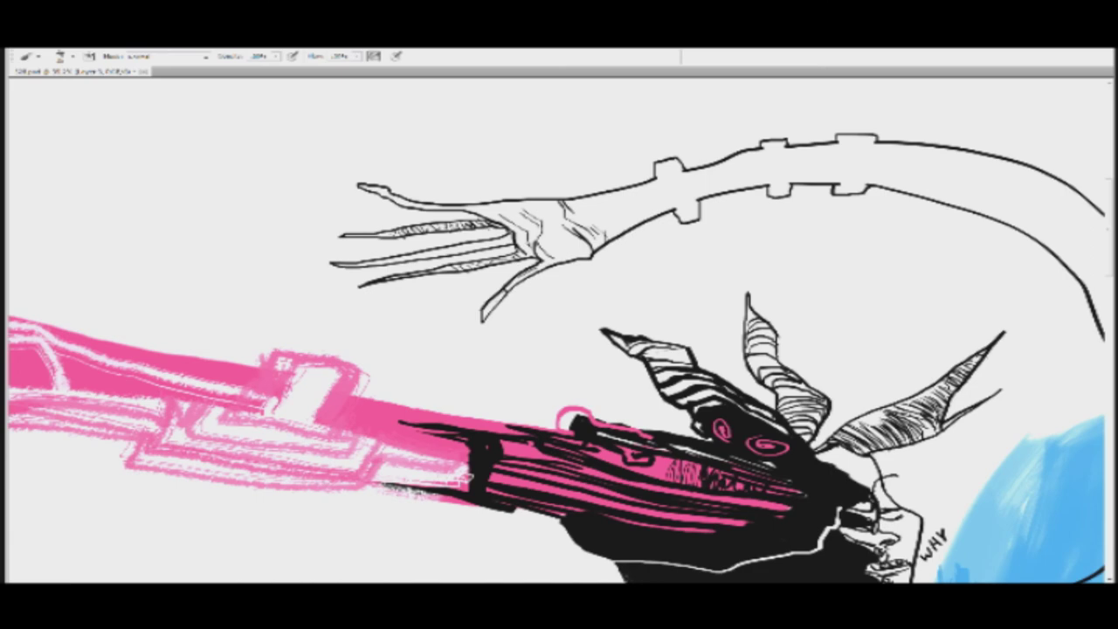
left_click_drag(374, 188, 488, 214)
Step: Draw thin cross lines that join the upper and lower tabs of the three cuffs on the arched arm
left_click_drag(664, 197, 673, 208)
mouse_move(782, 163)
left_mouse_down()
mouse_move(777, 183)
mouse_move(759, 176)
left_mouse_up()
mouse_move(837, 169)
left_mouse_down()
mouse_move(836, 179)
mouse_move(840, 159)
left_mouse_up()
left_click_drag(842, 168, 841, 182)
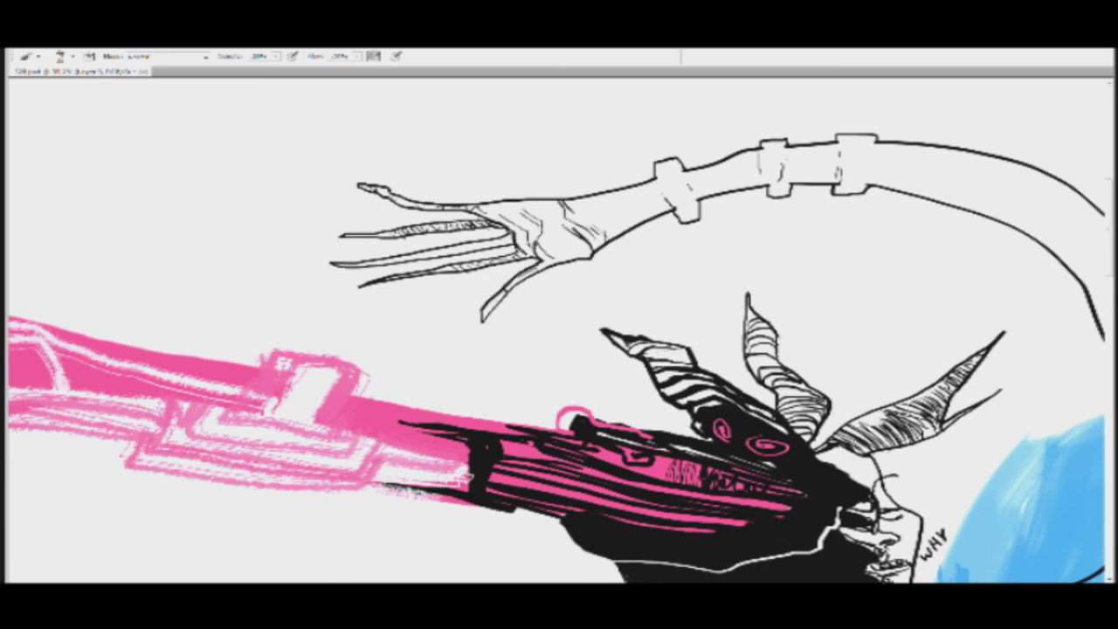
Step: Draw a thin contour line inside the arched arm, starting at the cuff farthest from the hand and following the curve
mouse_move(872, 142)
left_mouse_down()
mouse_move(872, 172)
mouse_move(975, 168)
mouse_move(1026, 189)
mouse_move(755, 183)
left_mouse_up()
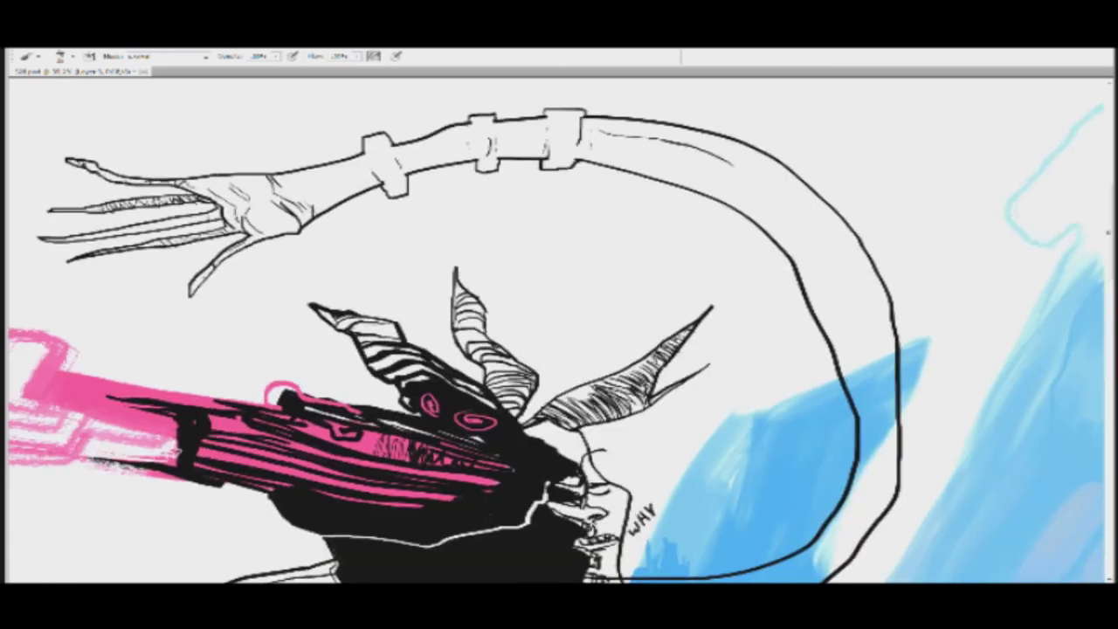
key("r")
left_click_drag(844, 172, 532, 163)
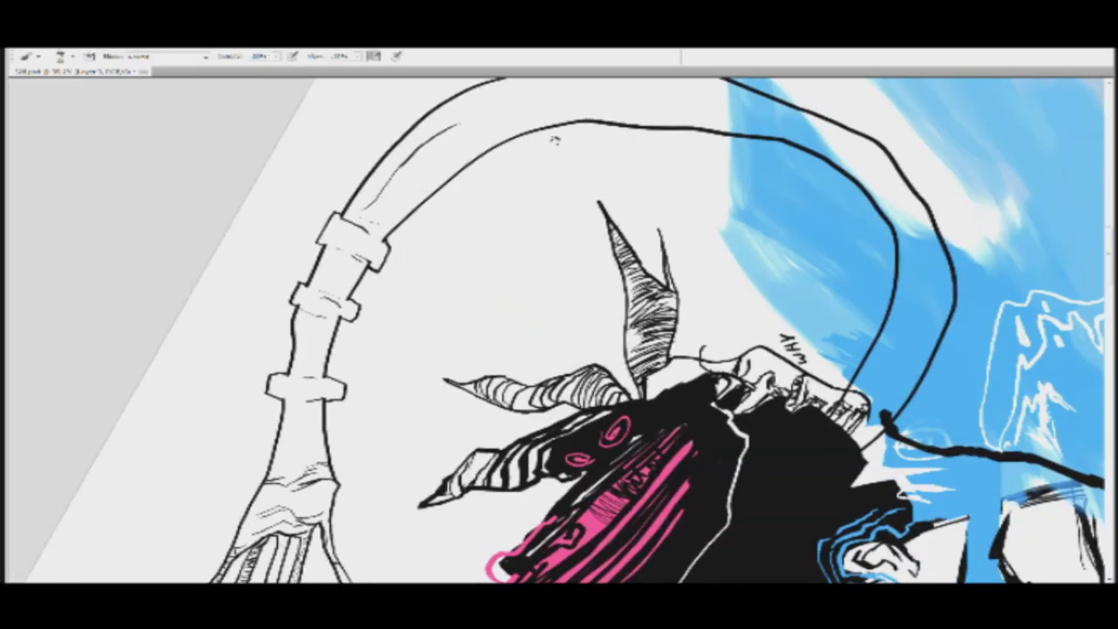
mouse_move(580, 112)
left_mouse_down()
mouse_move(527, 189)
mouse_move(602, 187)
left_mouse_up()
key("r")
mouse_move(461, 165)
left_mouse_down()
mouse_move(575, 171)
mouse_move(664, 192)
mouse_move(695, 215)
left_mouse_up()
mouse_move(817, 211)
left_mouse_down()
mouse_move(696, 177)
mouse_move(757, 205)
left_mouse_up()
Step: Continue the thin inner contour line around the outer bend of the arched arm, rotating the canvas to suit the strokes
key("r")
left_click_drag(811, 182, 564, 167)
key("e")
mouse_move(493, 211)
left_mouse_down()
mouse_move(479, 210)
mouse_move(514, 198)
mouse_move(662, 198)
left_mouse_up()
key("r")
mouse_move(774, 192)
left_mouse_down()
mouse_move(577, 177)
mouse_move(547, 161)
mouse_move(604, 150)
mouse_move(695, 162)
left_mouse_up()
key("b")
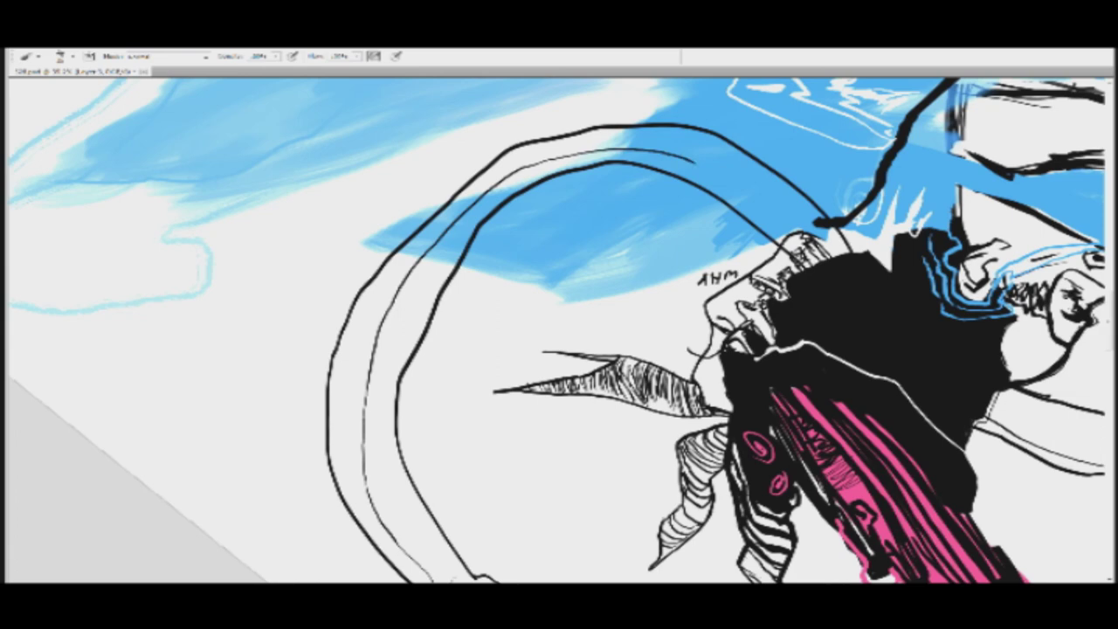
Step: Extend the inner contour line along the rest of the arched arm to its base at the figure's back and restore the canvas rotation
key("r")
mouse_move(844, 162)
left_mouse_down()
mouse_move(584, 128)
mouse_move(582, 175)
left_mouse_up()
key("b")
key("space")
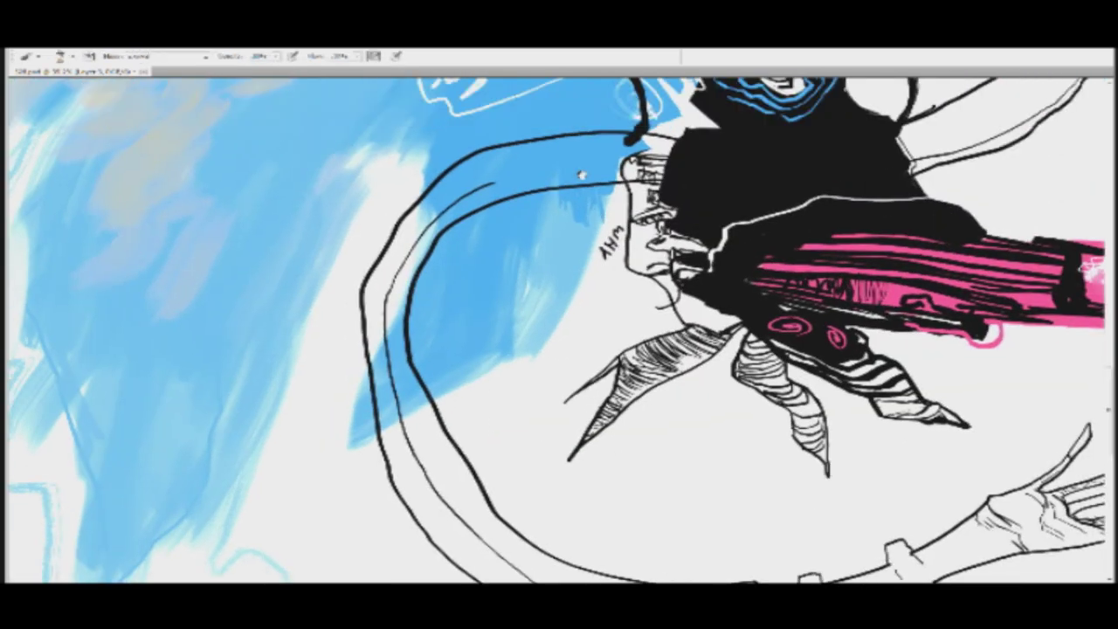
left_click_drag(494, 182, 628, 145)
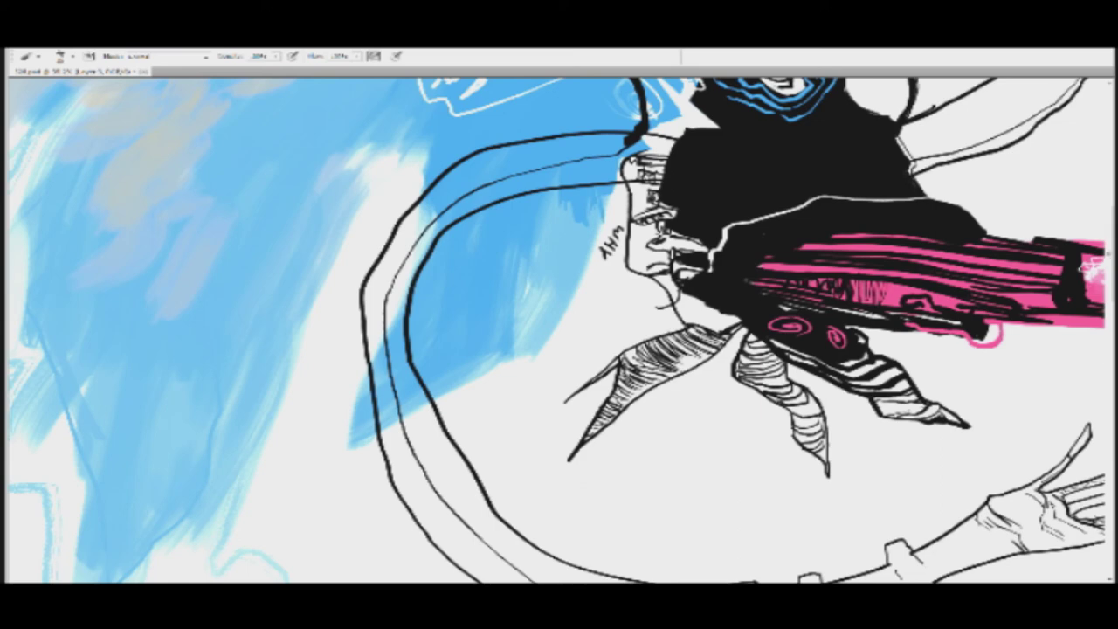
key("r")
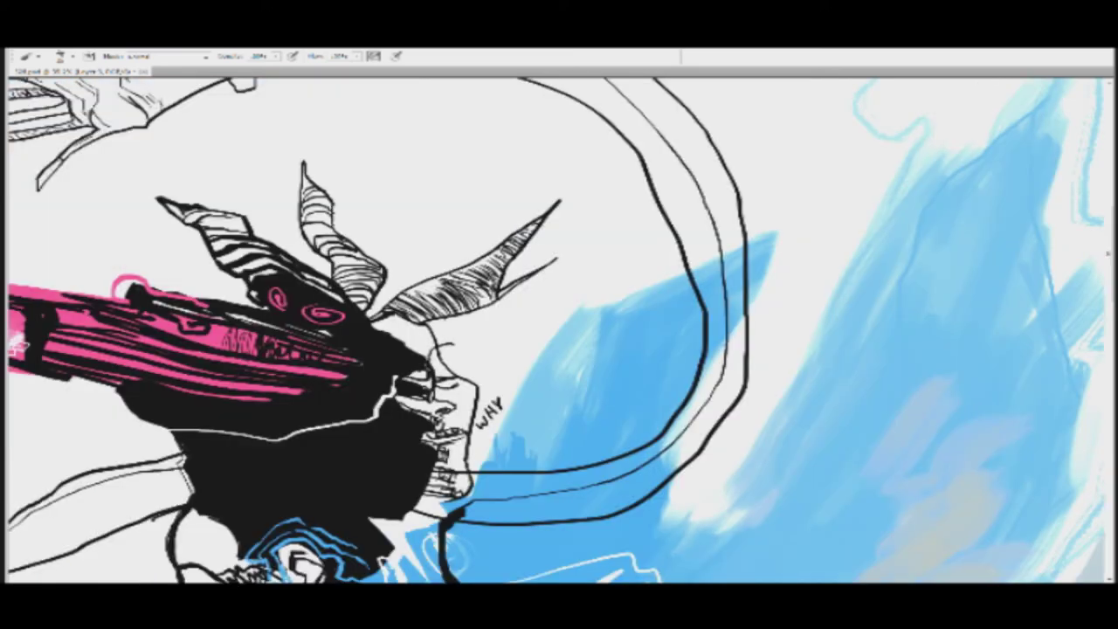
Step: Brush pale lilac and light strokes onto the large blue wing to rough in a head shape with an ear
key("z")
mouse_move(625, 233)
left_mouse_down()
mouse_move(498, 233)
mouse_move(756, 242)
mouse_move(760, 216)
left_mouse_up()
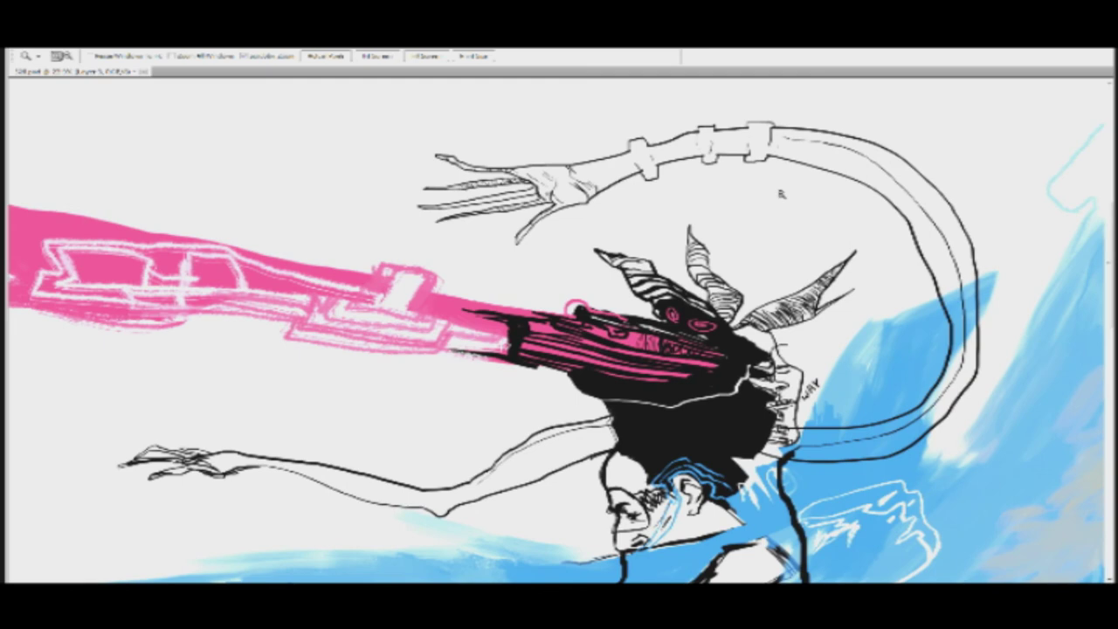
left_click_drag(642, 305, 696, 270)
left_click_drag(672, 378, 662, 280)
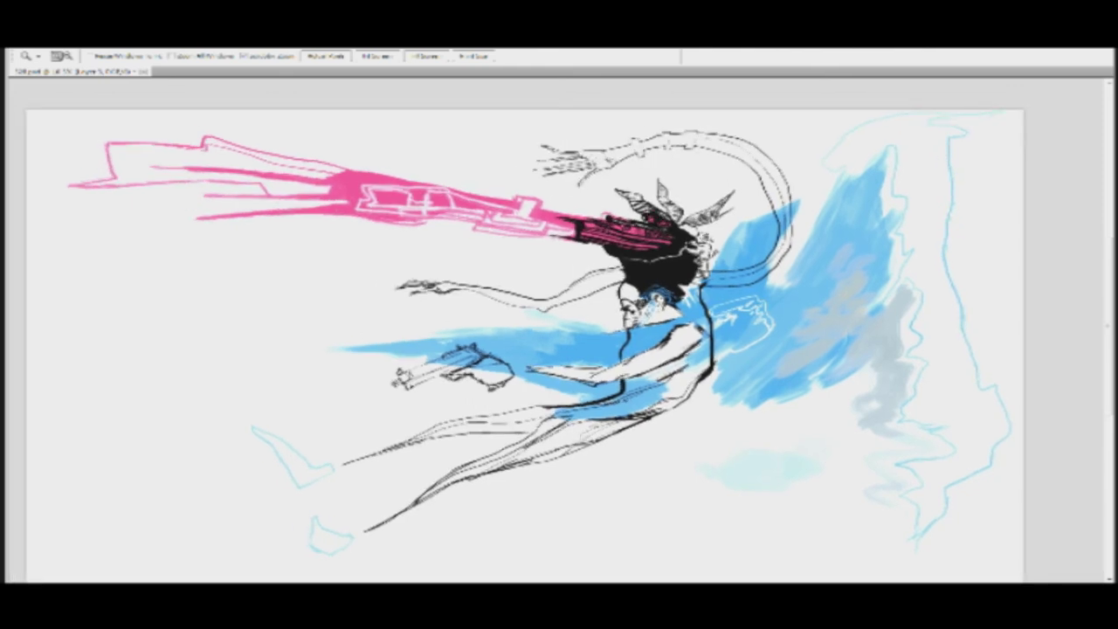
mouse_move(649, 237)
left_mouse_down()
mouse_move(696, 216)
mouse_move(762, 318)
left_mouse_up()
key("b")
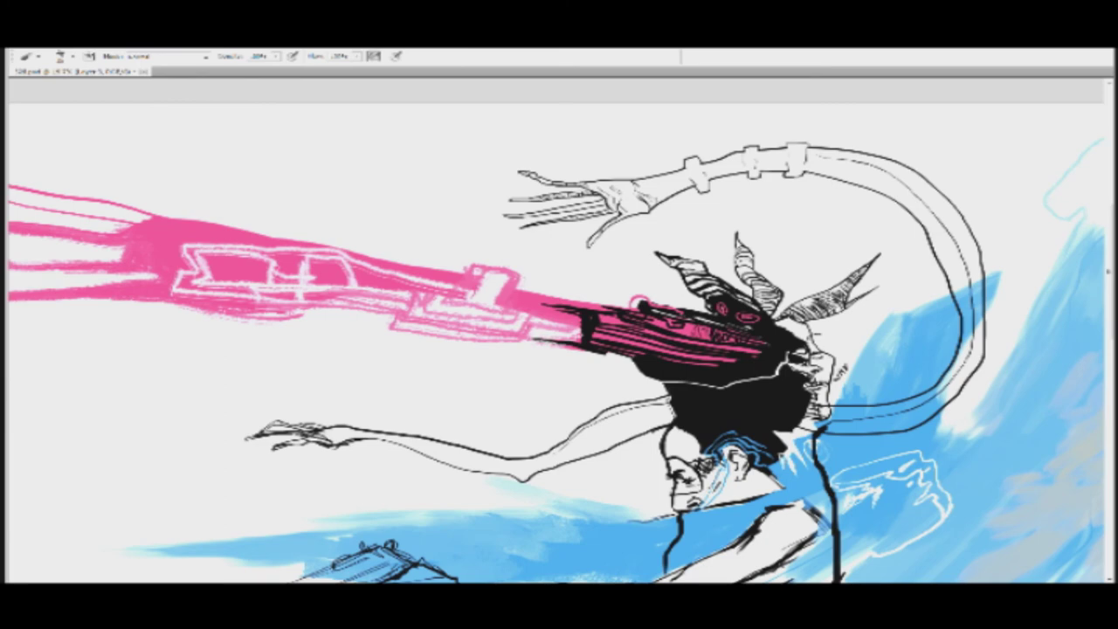
left_click_drag(847, 200, 536, 175)
left_click_drag(587, 240, 552, 143)
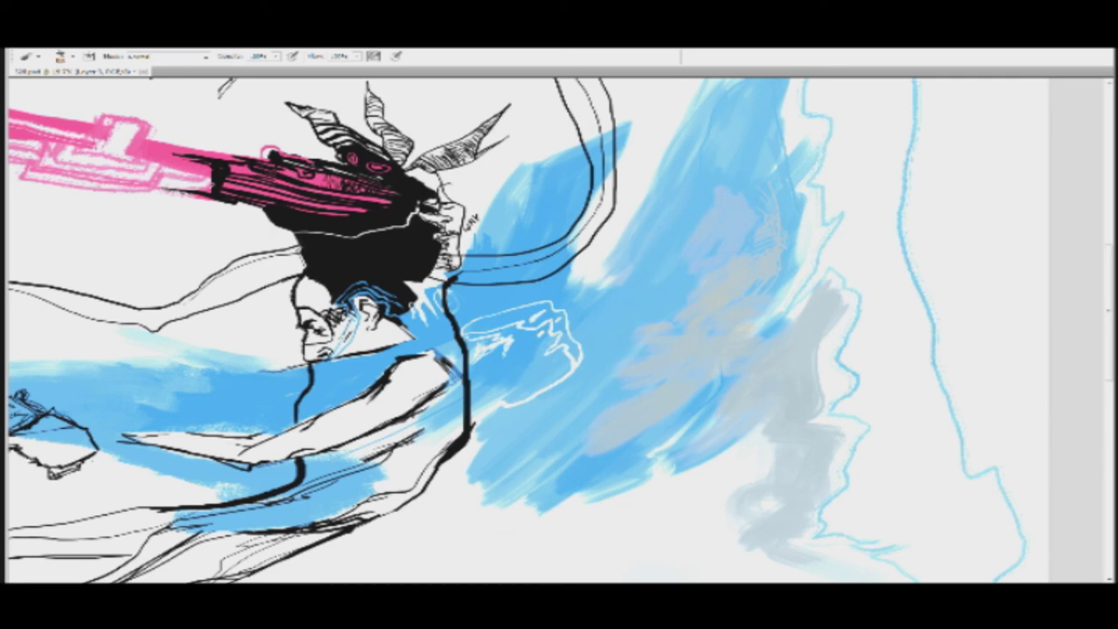
mouse_move(718, 222)
left_mouse_down()
mouse_move(678, 275)
mouse_move(659, 255)
left_mouse_up()
mouse_move(732, 285)
left_mouse_down()
mouse_move(748, 280)
mouse_move(756, 255)
left_mouse_up()
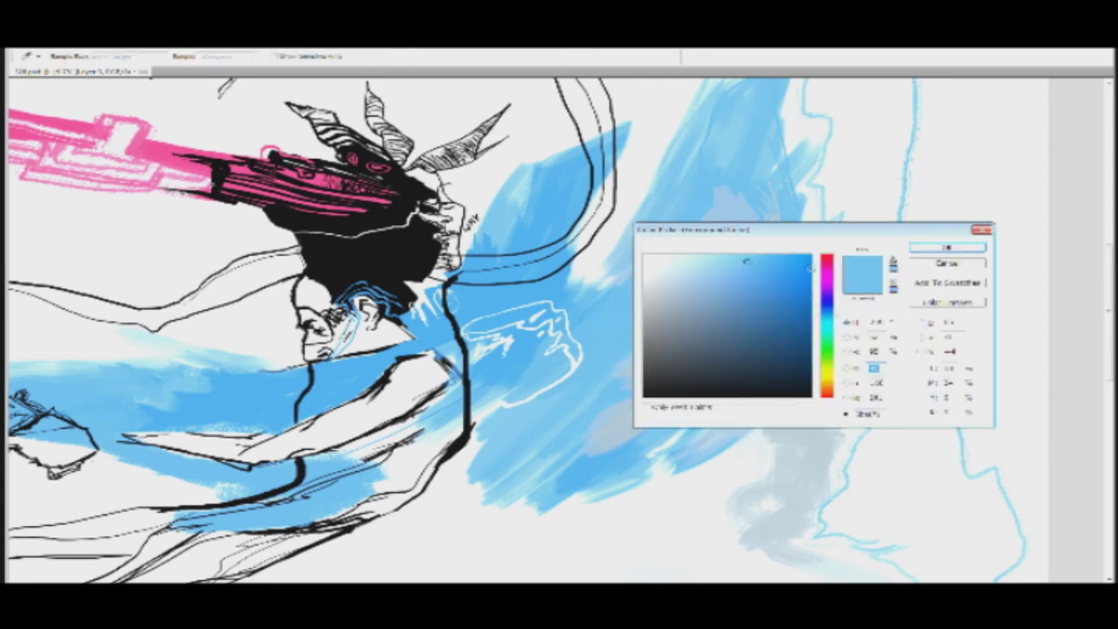
Step: Pick a muted red and sketch a profile face with a tall pointed head, ear, eye, nose and lips on the large blue wing
left_click(826, 260)
mouse_move(747, 263)
left_mouse_down()
mouse_move(715, 294)
mouse_move(753, 286)
mouse_move(750, 247)
mouse_move(768, 248)
left_mouse_up()
key("Return")
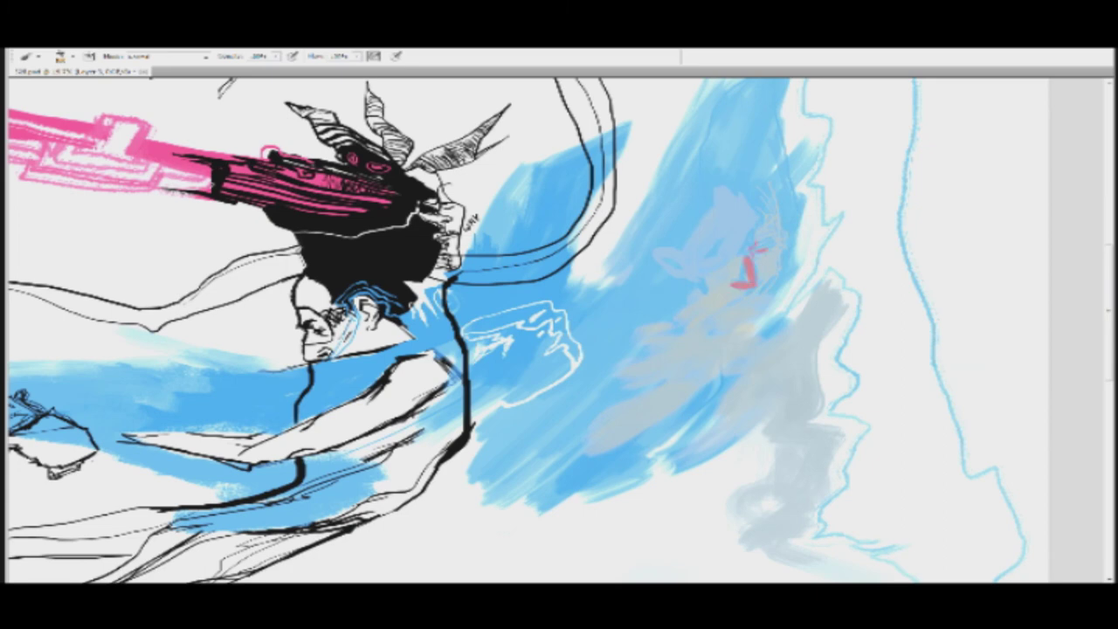
mouse_move(739, 297)
left_mouse_down()
mouse_move(762, 295)
mouse_move(741, 309)
mouse_move(758, 307)
mouse_move(746, 332)
mouse_move(781, 243)
mouse_move(758, 186)
mouse_move(736, 305)
mouse_move(763, 149)
mouse_move(636, 355)
mouse_move(672, 370)
mouse_move(687, 428)
mouse_move(736, 435)
mouse_move(732, 423)
left_mouse_up()
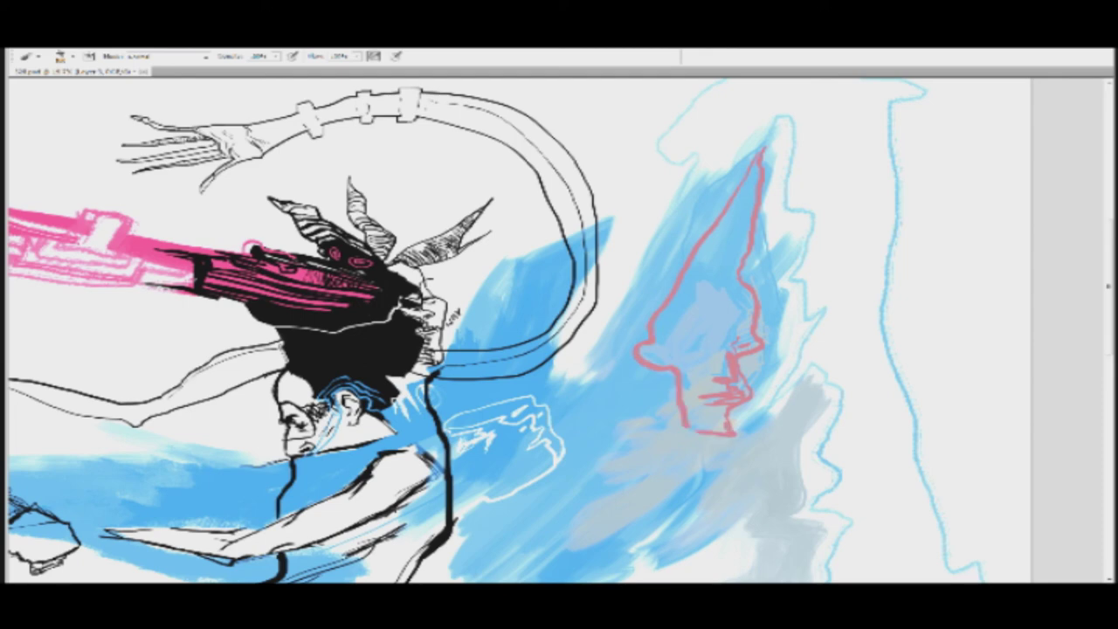
mouse_move(685, 334)
left_mouse_down()
mouse_move(718, 345)
mouse_move(751, 328)
mouse_move(753, 299)
mouse_move(752, 325)
left_mouse_up()
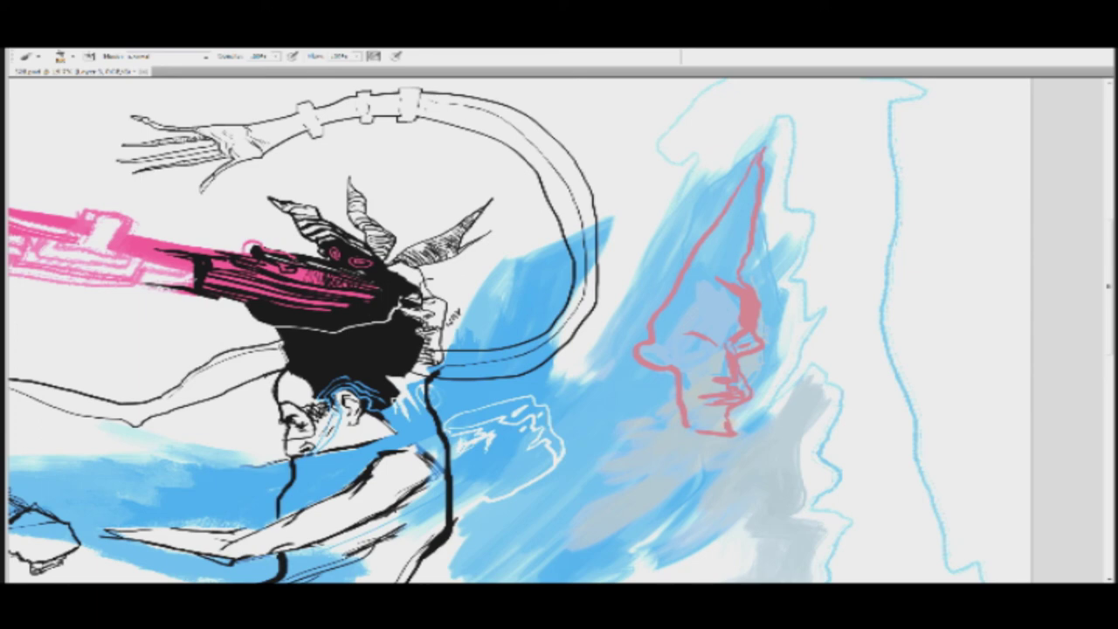
Step: Add muted red strokes to the profile face on the large blue wing, building up the brow hairline, near eye, nose and lips
scroll(559, 331, "down", 1)
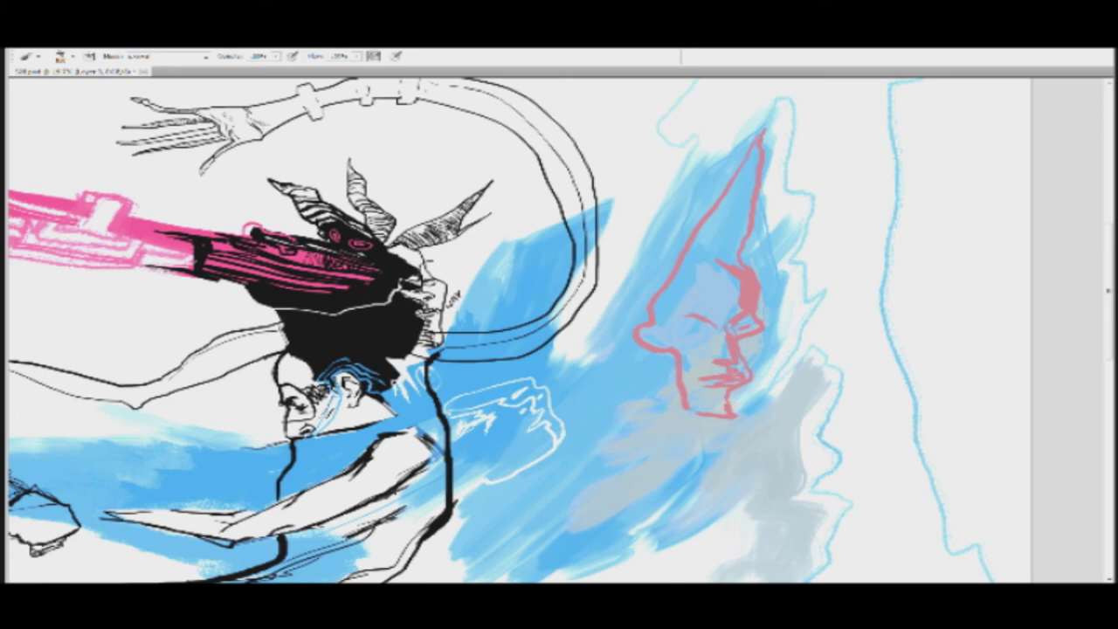
left_click_drag(732, 274, 681, 263)
mouse_move(711, 273)
left_mouse_down()
mouse_move(700, 265)
mouse_move(718, 270)
left_mouse_up()
left_click_drag(738, 264, 709, 237)
mouse_move(683, 328)
left_mouse_down()
mouse_move(711, 337)
mouse_move(706, 359)
mouse_move(716, 353)
mouse_move(732, 372)
mouse_move(726, 391)
mouse_move(708, 388)
left_mouse_up()
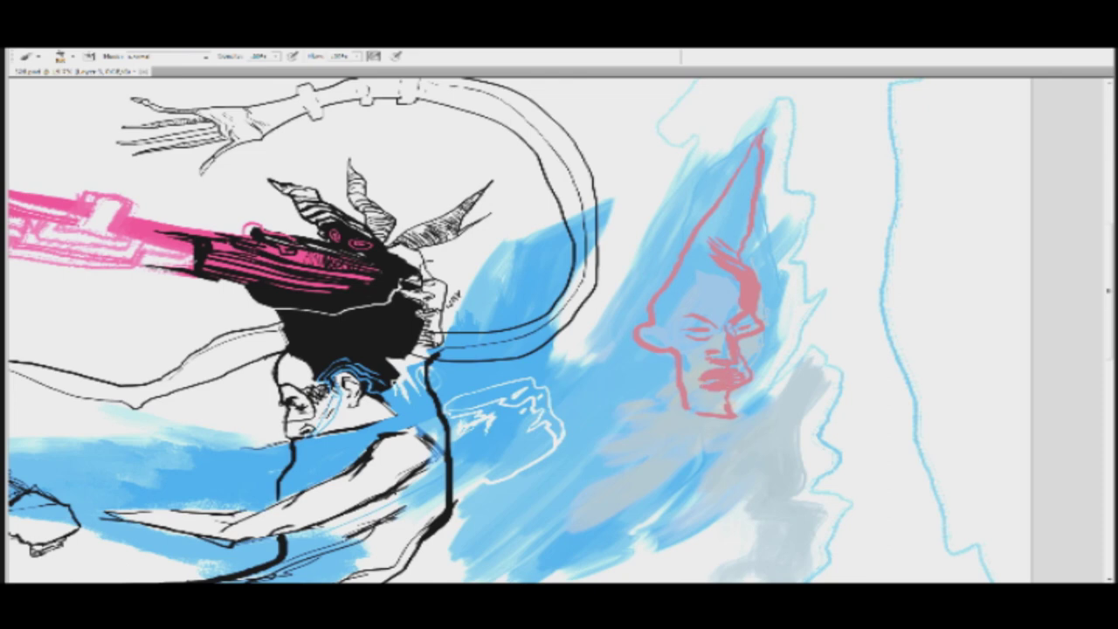
Step: Brush pointed hair spikes on both sides of the face's hairline and thicken its ear, jaw and neck outline in muted red
mouse_move(693, 258)
left_mouse_down()
mouse_move(716, 253)
mouse_move(707, 247)
mouse_move(720, 263)
left_mouse_up()
mouse_move(750, 264)
left_mouse_down()
mouse_move(761, 232)
mouse_move(797, 201)
left_mouse_up()
left_click_drag(756, 269, 769, 250)
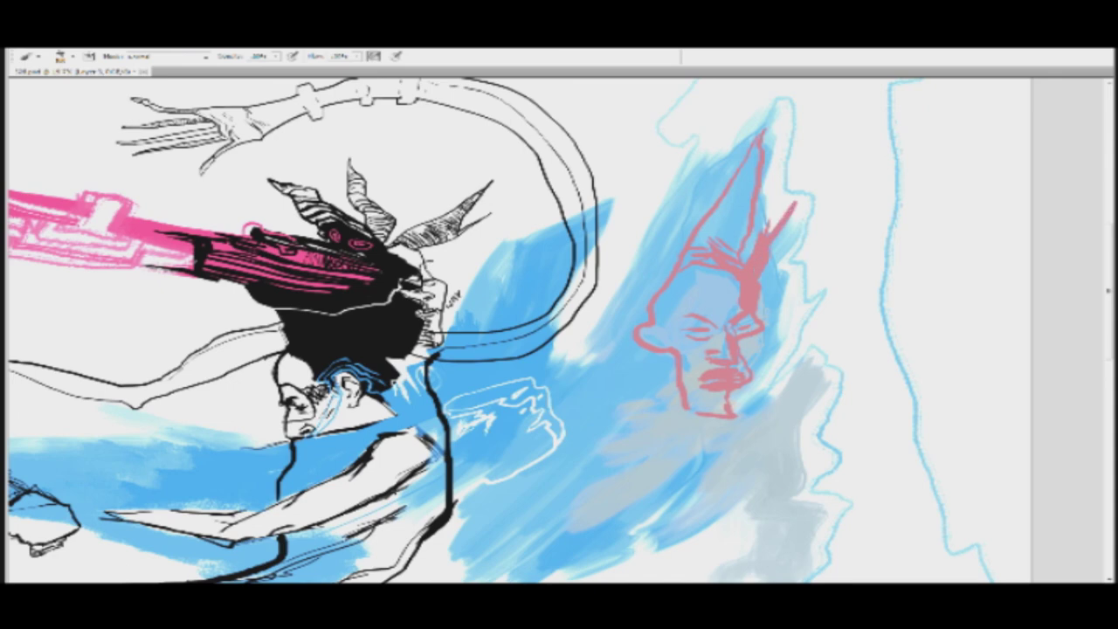
mouse_move(672, 280)
left_mouse_down()
mouse_move(666, 250)
mouse_move(699, 190)
left_mouse_up()
left_click_drag(671, 232, 707, 170)
mouse_move(679, 245)
left_mouse_down()
mouse_move(686, 222)
mouse_move(649, 332)
mouse_move(667, 348)
left_mouse_up()
mouse_move(681, 409)
left_mouse_down()
mouse_move(738, 416)
mouse_move(727, 409)
left_mouse_up()
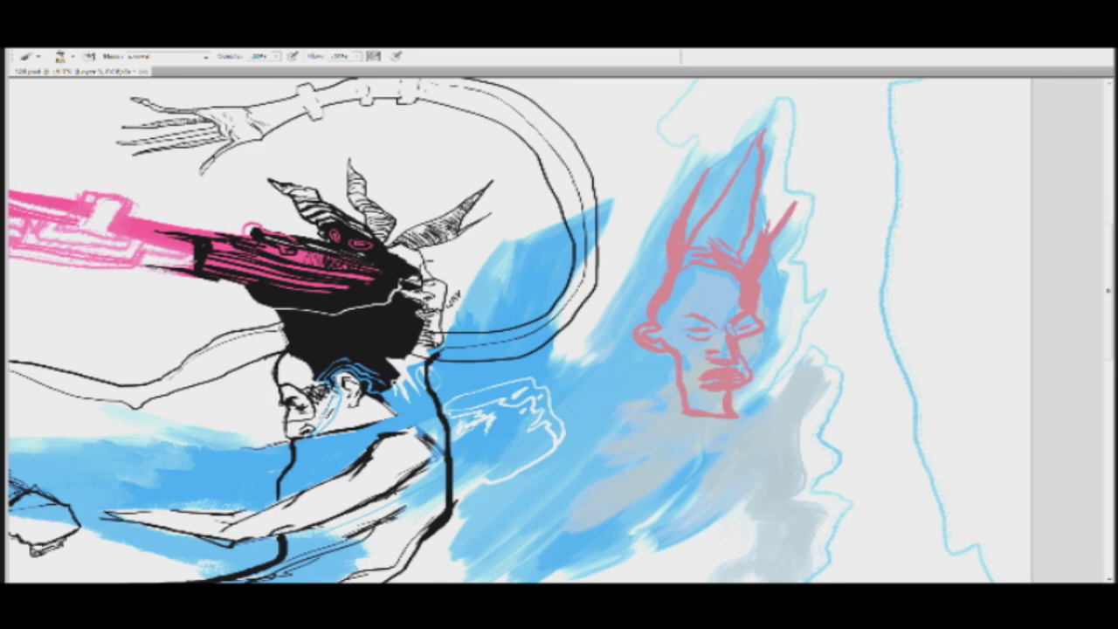
Step: Examine the composition from a wider view, from the pink trailing band to the red-outlined face
key("z")
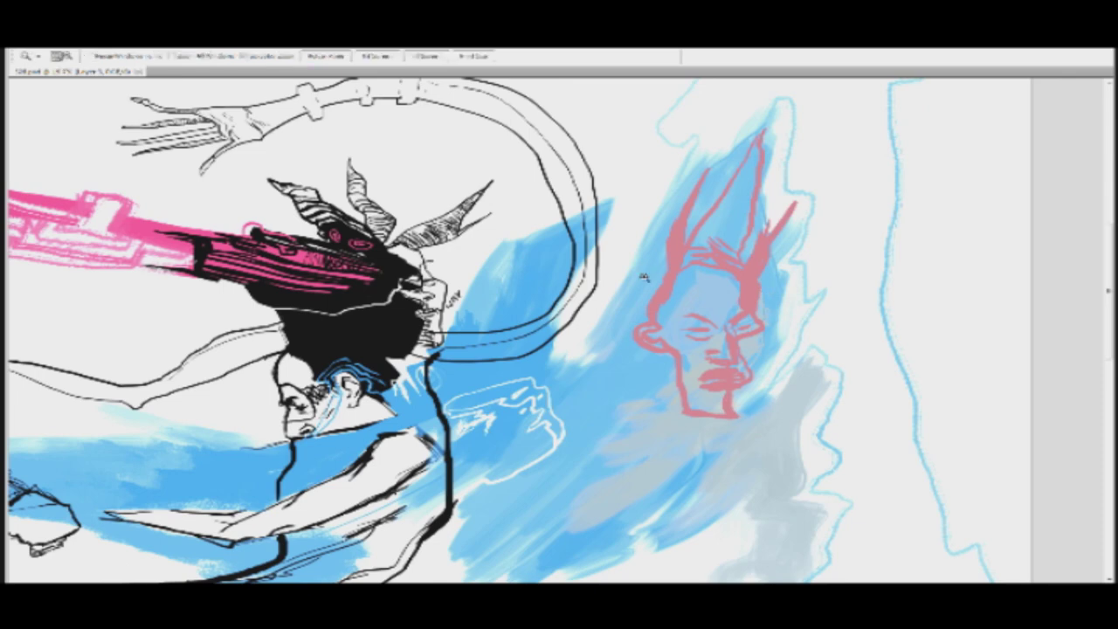
right_click(407, 257)
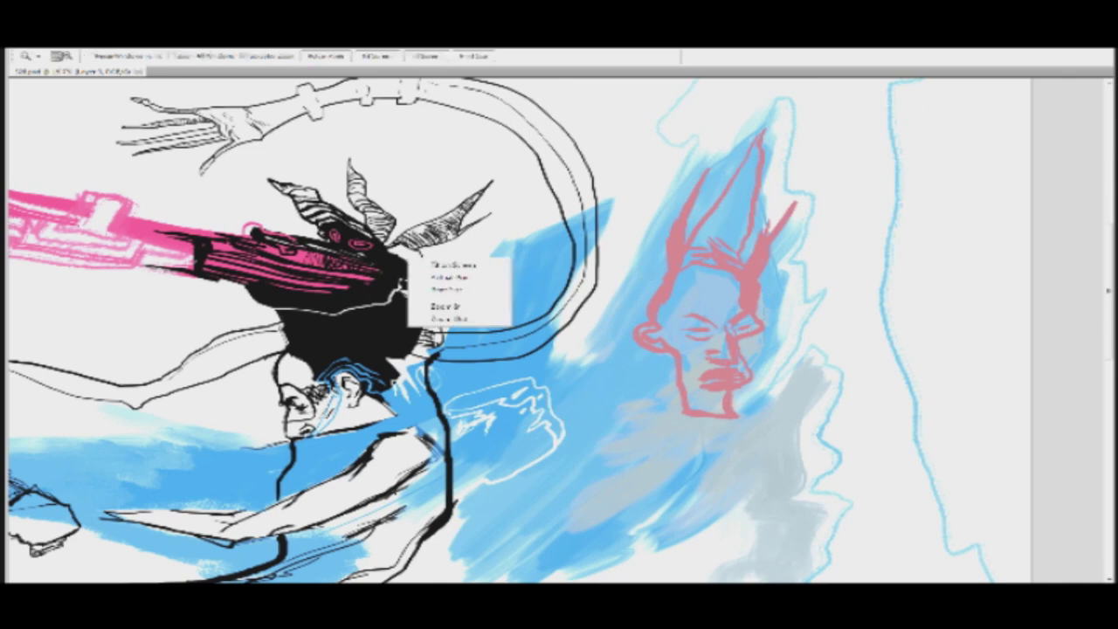
left_click(451, 277)
left_click_drag(497, 279, 1083, 437)
left_click_drag(329, 283, 546, 317)
key("v")
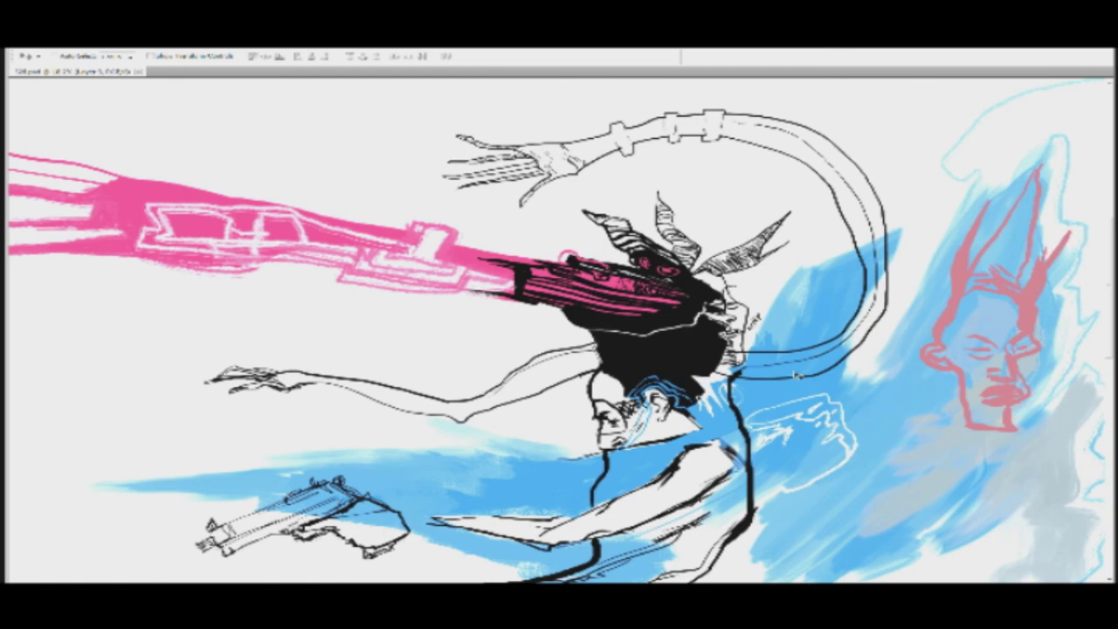
left_click_drag(778, 376, 687, 351)
left_click_drag(710, 432, 682, 411)
left_click_drag(620, 394, 810, 313)
left_click_drag(817, 376, 659, 342)
Step: Brush a white diagonal fold below the red-outlined face and trace a white contour along the face's outer profile
key("b")
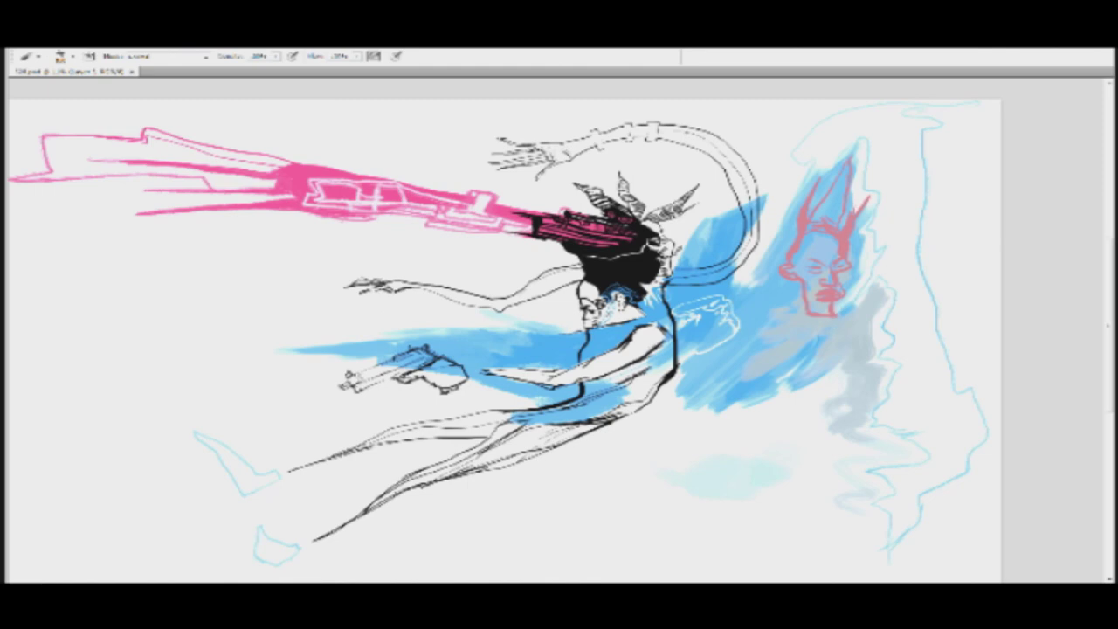
left_click_drag(882, 278, 748, 402)
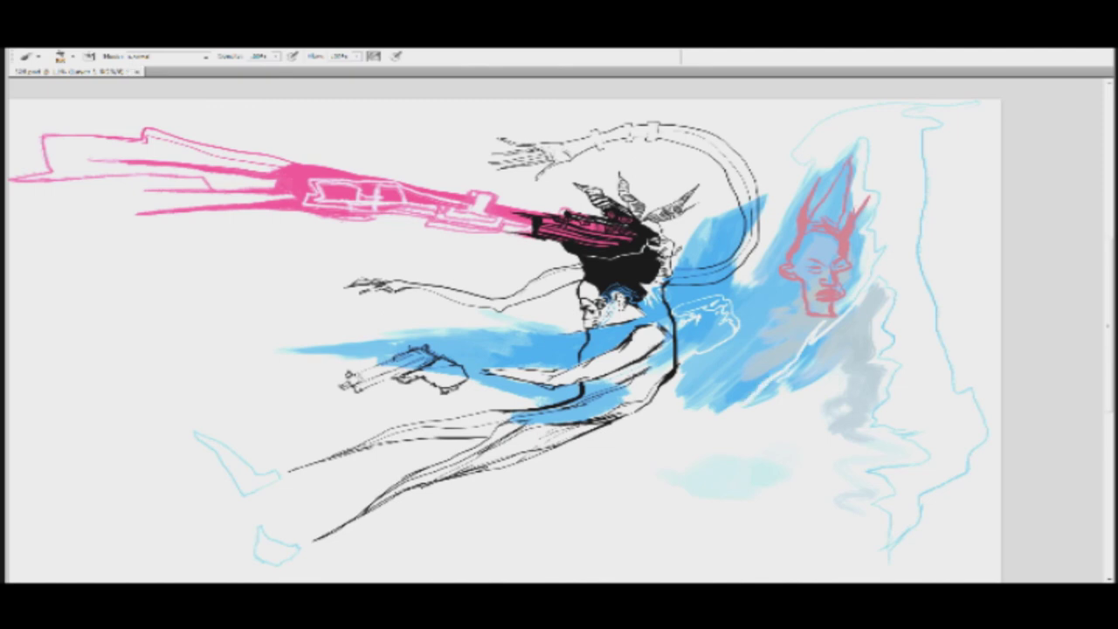
left_click_drag(805, 349, 774, 380)
left_click_drag(838, 302, 869, 200)
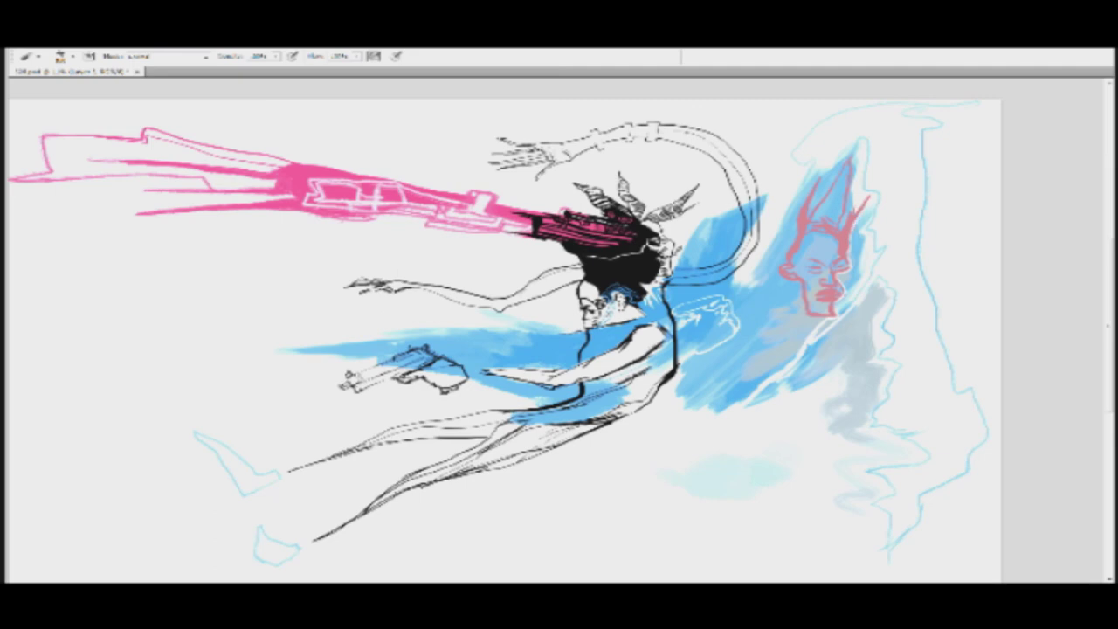
Step: Outline the shoulder, jagged edge and neckline of the grey drapery beneath the red-outlined face in white
mouse_move(796, 281)
left_mouse_down()
mouse_move(793, 302)
mouse_move(757, 322)
mouse_move(762, 346)
mouse_move(738, 384)
mouse_move(766, 381)
mouse_move(738, 402)
left_mouse_up()
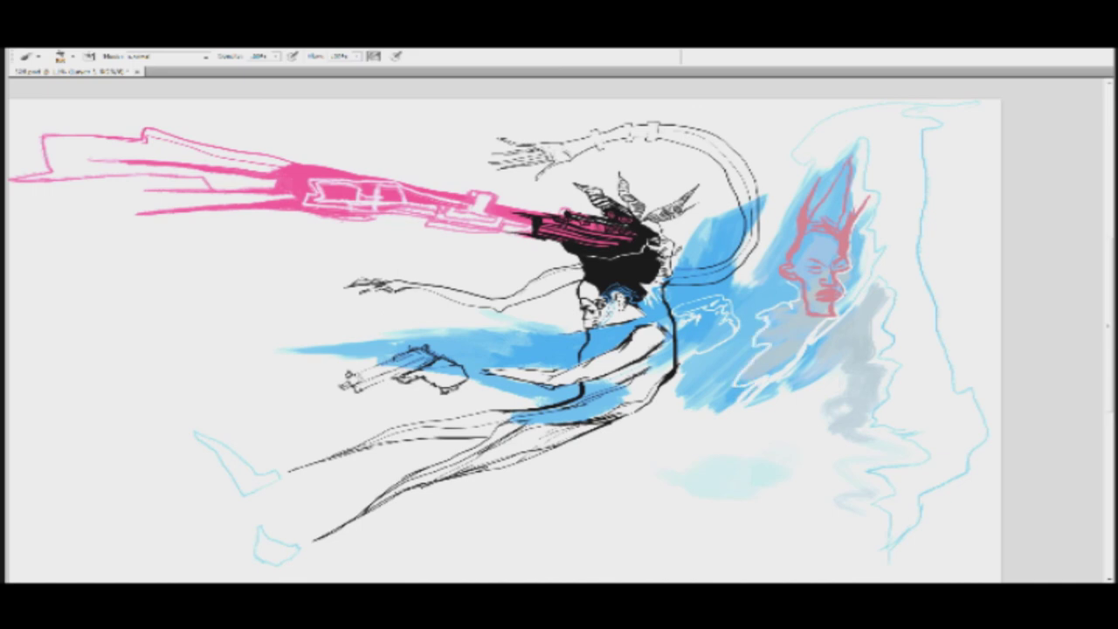
left_click_drag(829, 314, 887, 298)
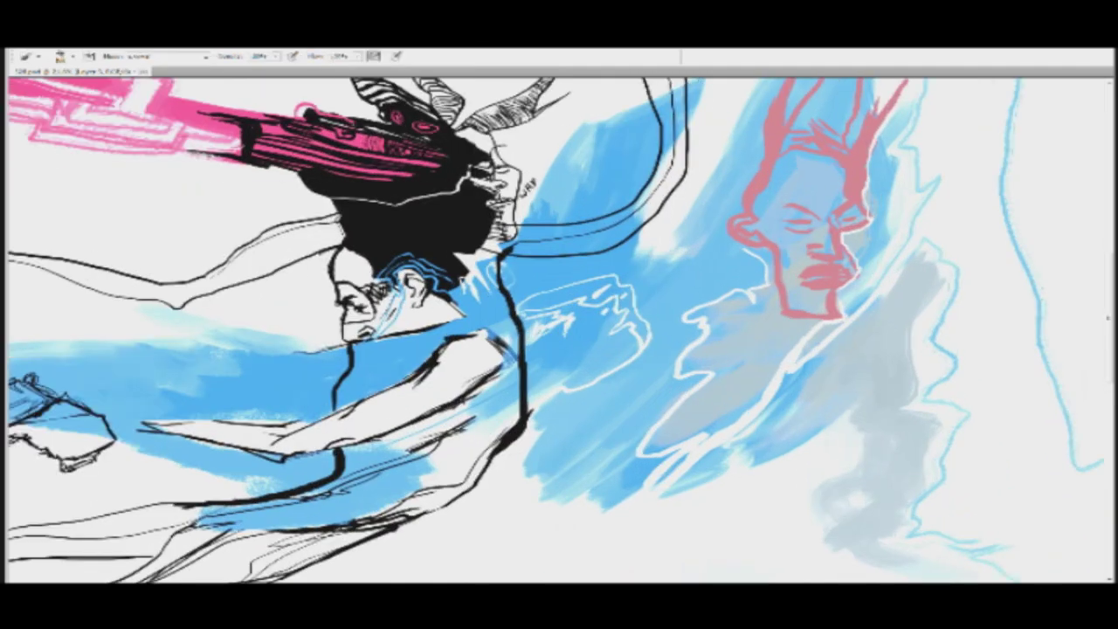
mouse_move(744, 301)
left_mouse_down()
mouse_move(752, 316)
mouse_move(817, 328)
left_mouse_up()
left_click_drag(720, 312, 728, 419)
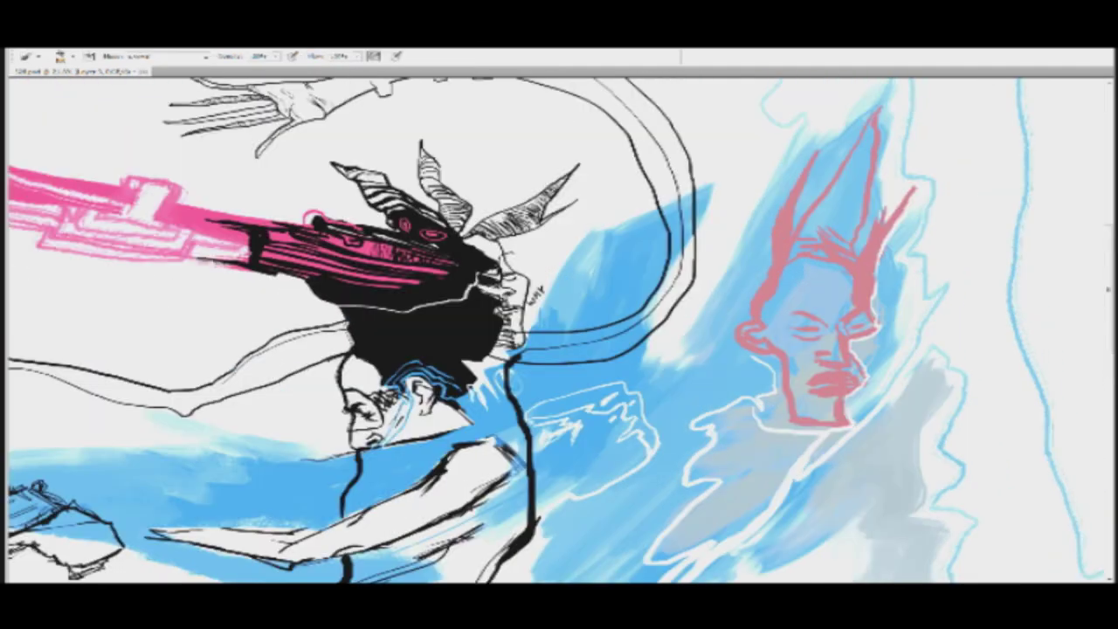
Step: Draw thin black lines over the red-outlined face for both eyes, their lower lids and the eyebrows
left_click_drag(830, 345, 911, 297)
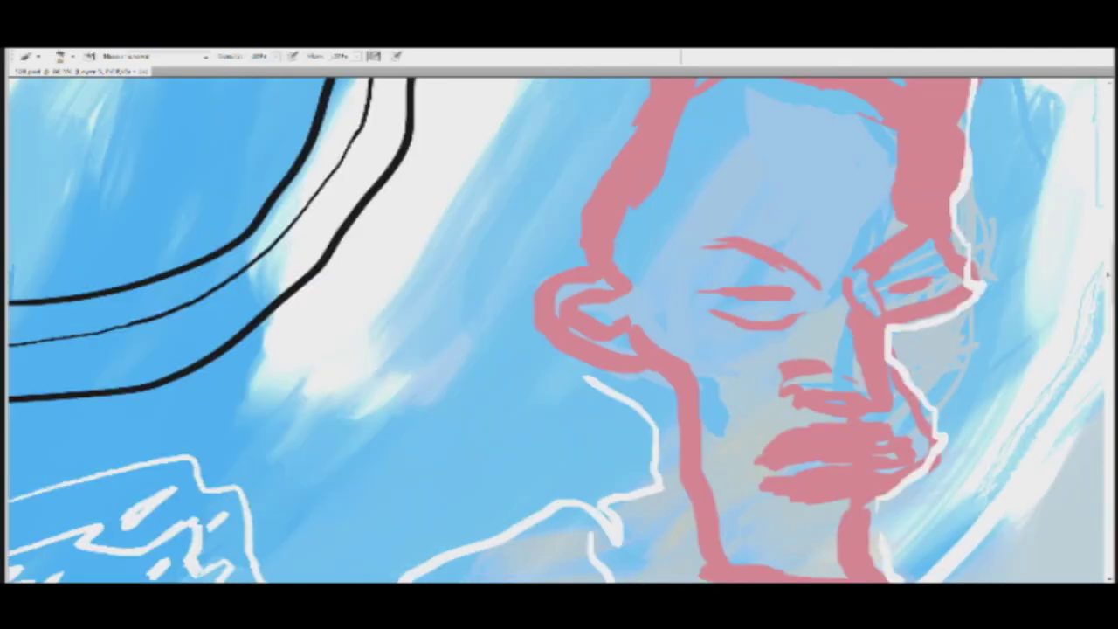
mouse_move(740, 301)
left_mouse_down()
mouse_move(785, 289)
mouse_move(786, 299)
mouse_move(741, 302)
mouse_move(772, 300)
left_mouse_up()
mouse_move(885, 292)
left_mouse_down()
mouse_move(933, 278)
mouse_move(937, 293)
mouse_move(886, 294)
mouse_move(918, 293)
mouse_move(856, 266)
mouse_move(926, 226)
mouse_move(946, 241)
mouse_move(904, 246)
mouse_move(871, 275)
mouse_move(924, 309)
mouse_move(944, 292)
left_mouse_up()
mouse_move(727, 315)
left_mouse_down()
mouse_move(805, 304)
mouse_move(814, 286)
left_mouse_up()
left_click_drag(722, 253, 813, 276)
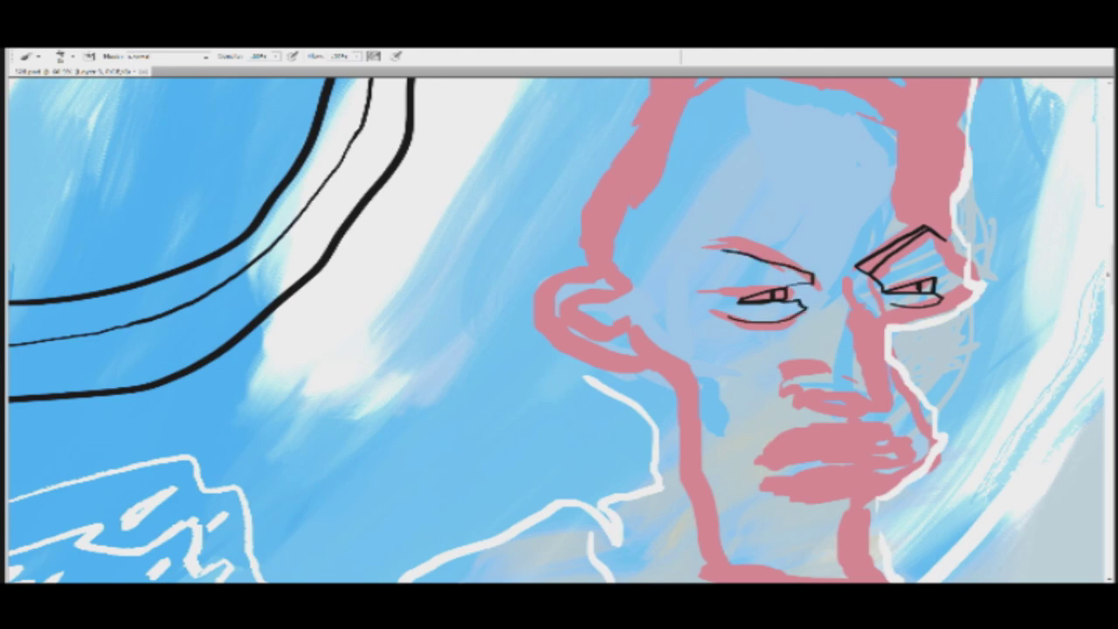
Step: Extend the near eyebrow and draw the nostrils, full lips and a chin-to-neck line on the red-outlined face in black
mouse_move(685, 263)
left_mouse_down()
mouse_move(733, 255)
mouse_move(816, 284)
left_mouse_up()
left_click_drag(829, 338, 815, 295)
mouse_move(755, 340)
left_mouse_down()
mouse_move(805, 333)
mouse_move(781, 325)
mouse_move(765, 330)
mouse_move(776, 327)
mouse_move(771, 355)
mouse_move(838, 361)
left_mouse_up()
mouse_move(755, 413)
left_mouse_down()
mouse_move(877, 403)
mouse_move(874, 381)
mouse_move(786, 384)
mouse_move(755, 398)
mouse_move(778, 444)
mouse_move(873, 437)
mouse_move(891, 414)
mouse_move(840, 464)
mouse_move(854, 540)
mouse_move(812, 513)
left_mouse_up()
key("z")
left_click(812, 515)
key("b")
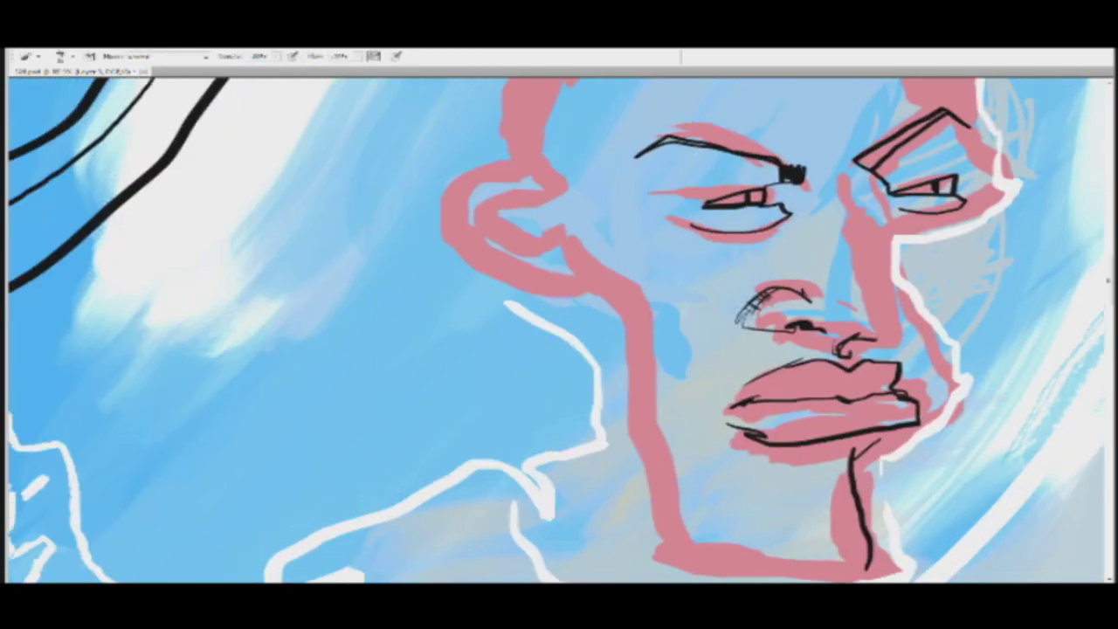
left_click_drag(904, 319, 867, 190)
Step: Start a small fist-like shape in thin black line below the pale cyan patch, redoing the first stroke
key("z")
mouse_move(810, 304)
left_mouse_down()
mouse_move(771, 308)
mouse_move(722, 354)
left_mouse_up()
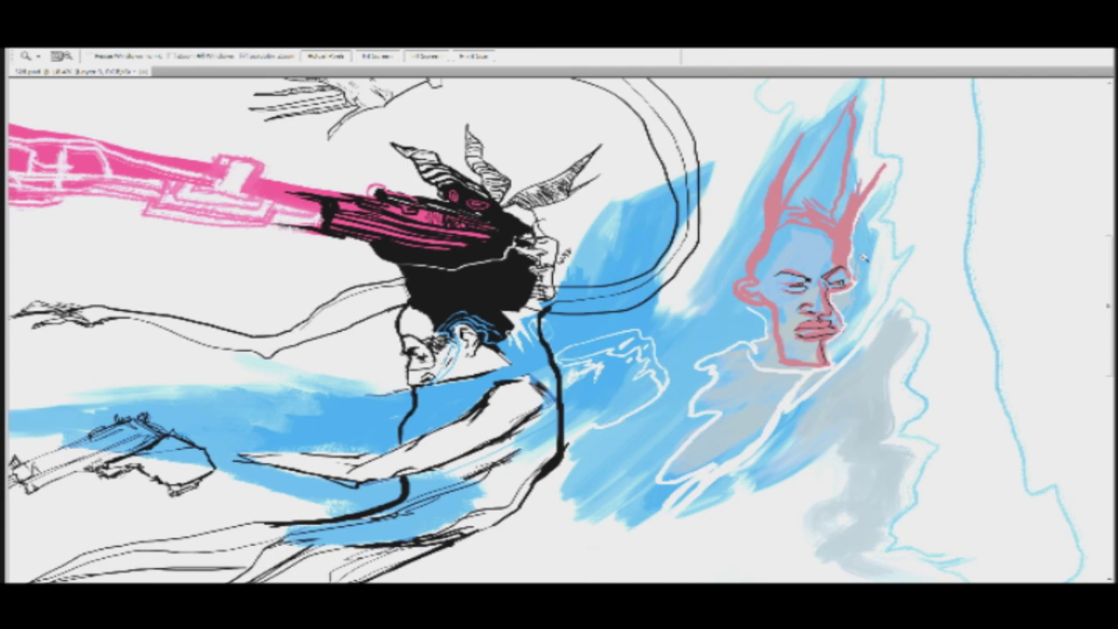
left_click_drag(706, 311, 661, 192)
scroll(662, 193, "down", 10)
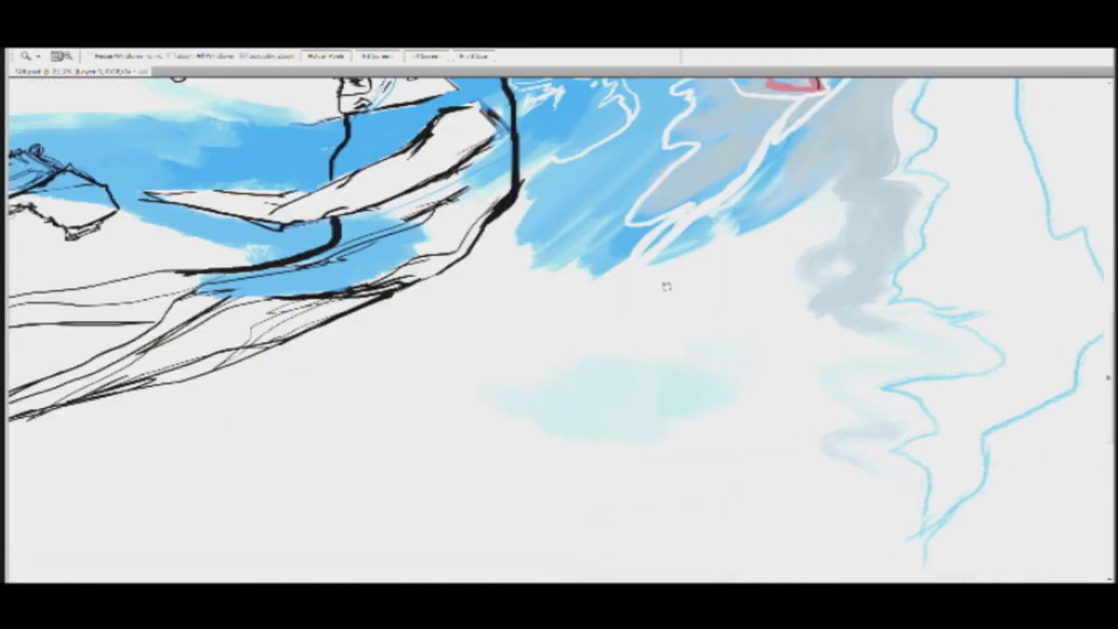
key("b")
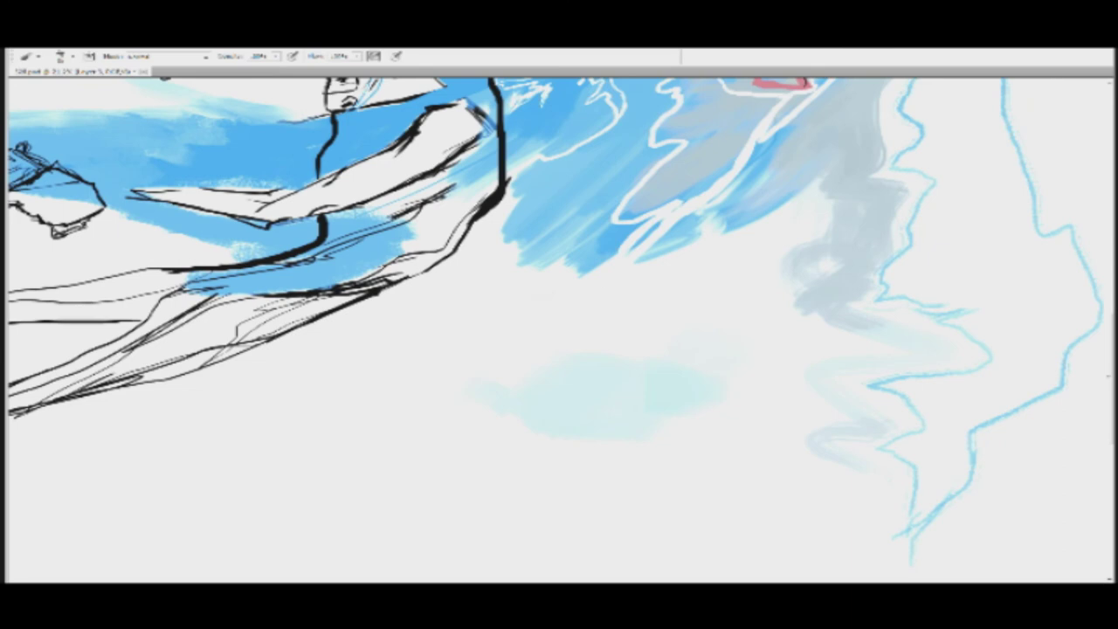
mouse_move(568, 338)
left_mouse_down()
mouse_move(588, 456)
mouse_move(578, 469)
mouse_move(602, 497)
left_mouse_up()
key("ctrl+z")
left_click_drag(616, 489, 641, 482)
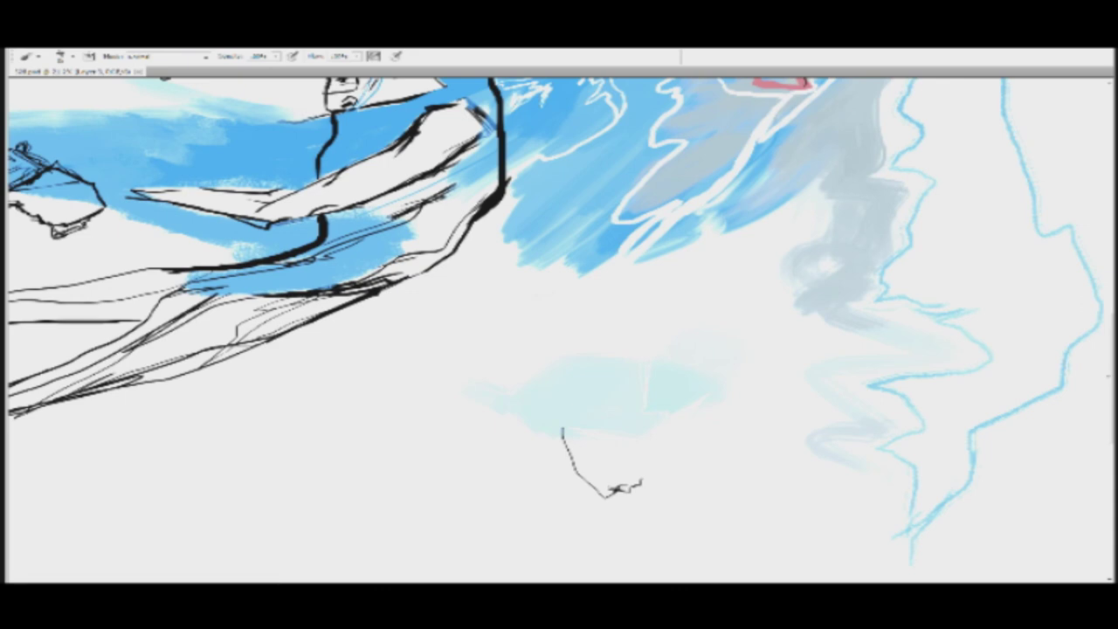
Step: Complete the small fist-like shape with knuckle and finger lines and two wrist lines rising into the pale cyan patch
mouse_move(642, 480)
left_mouse_down()
mouse_move(655, 465)
mouse_move(644, 422)
mouse_move(606, 401)
mouse_move(597, 369)
left_mouse_up()
left_click_drag(564, 437, 557, 369)
mouse_move(603, 396)
left_mouse_down()
mouse_move(596, 356)
mouse_move(594, 442)
mouse_move(597, 364)
mouse_move(597, 404)
mouse_move(640, 415)
mouse_move(640, 439)
mouse_move(615, 442)
mouse_move(632, 447)
mouse_move(641, 423)
left_mouse_up()
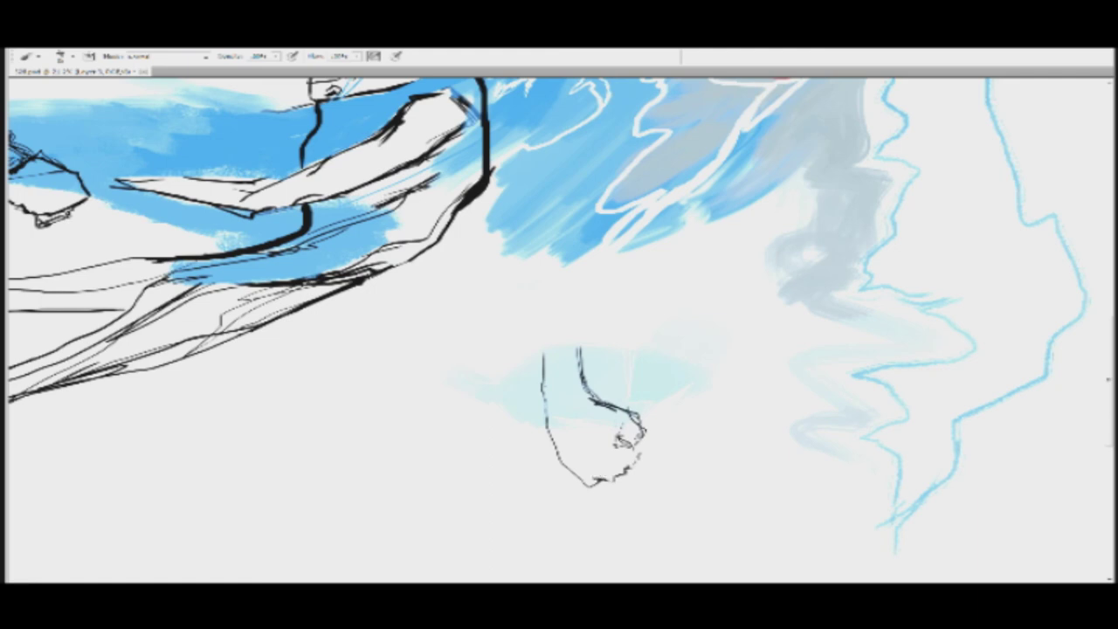
mouse_move(580, 463)
left_mouse_down()
mouse_move(632, 468)
mouse_move(622, 465)
left_mouse_up()
left_click_drag(903, 177, 788, 334)
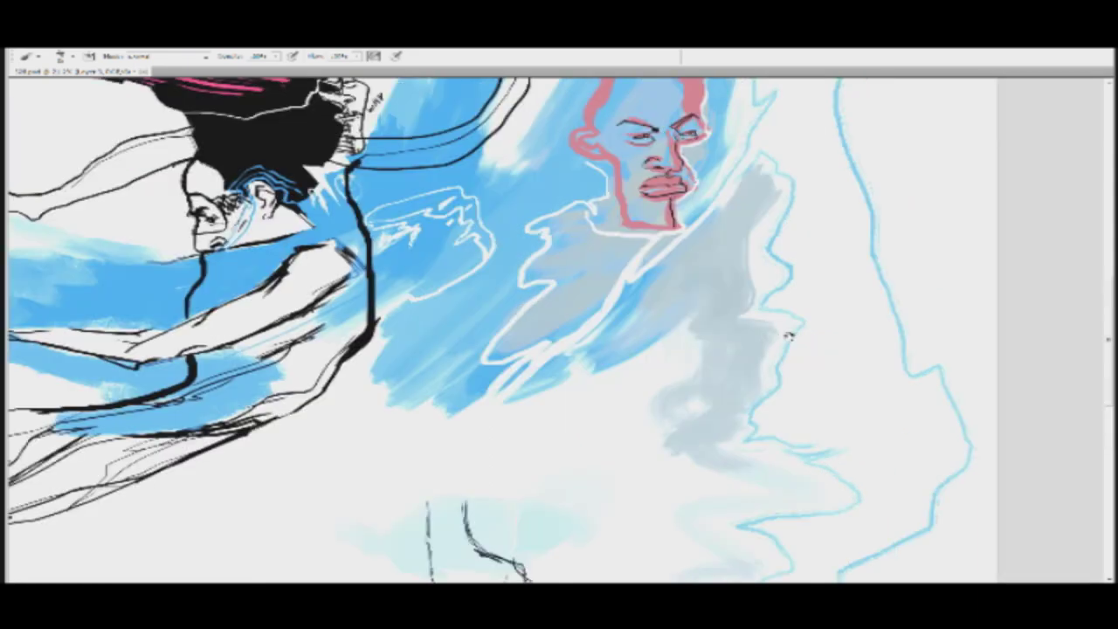
left_click_drag(893, 209, 869, 358)
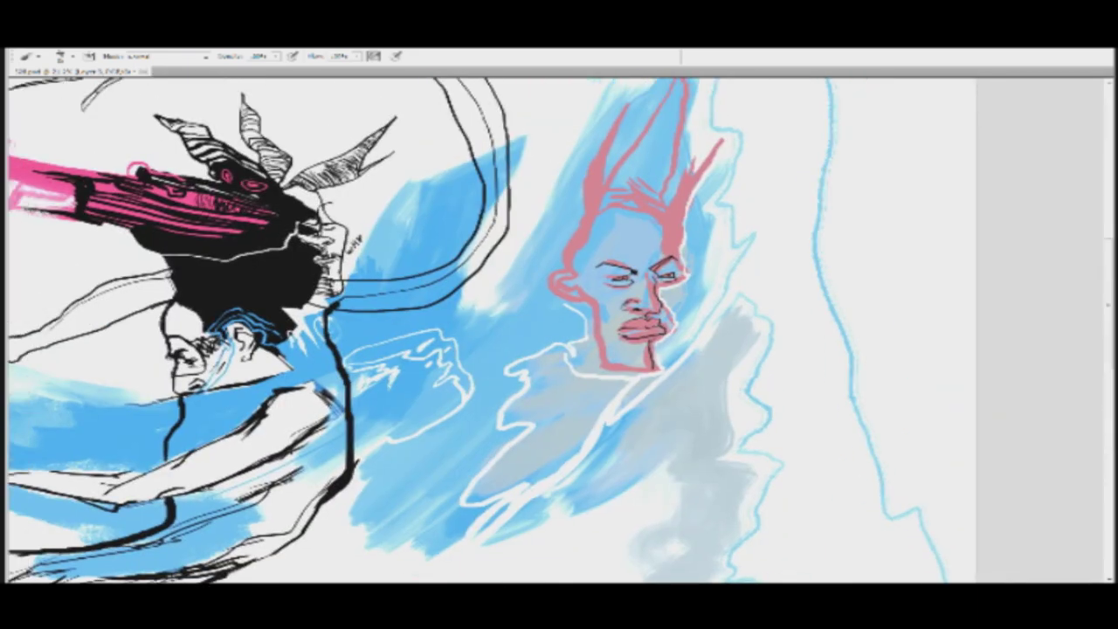
mouse_move(770, 147)
left_mouse_down()
mouse_move(732, 237)
mouse_move(749, 289)
mouse_move(709, 249)
left_mouse_up()
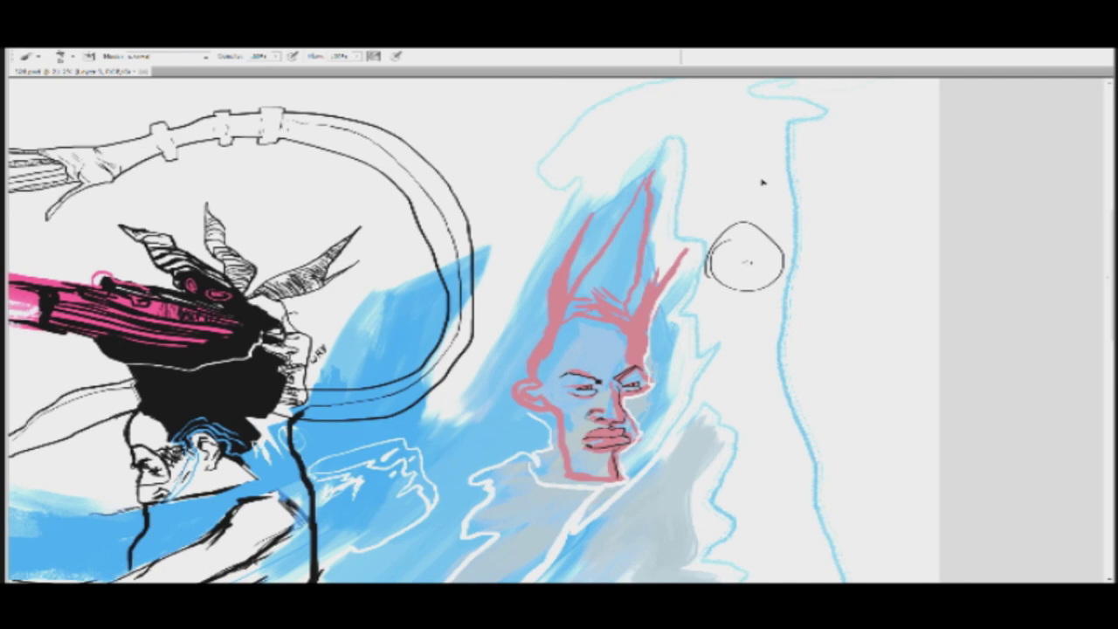
key("ctrl+z")
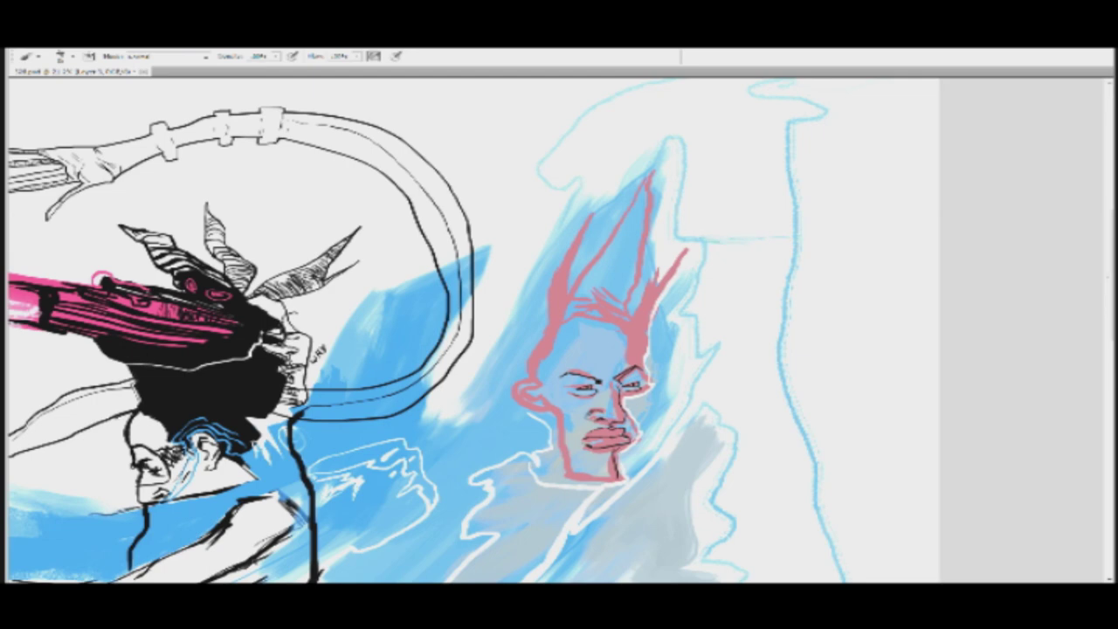
Step: Examine the whole composition, including a close look at the horned head and its black hair
key("z")
mouse_move(730, 321)
left_mouse_down()
mouse_move(647, 315)
mouse_move(686, 306)
left_mouse_up()
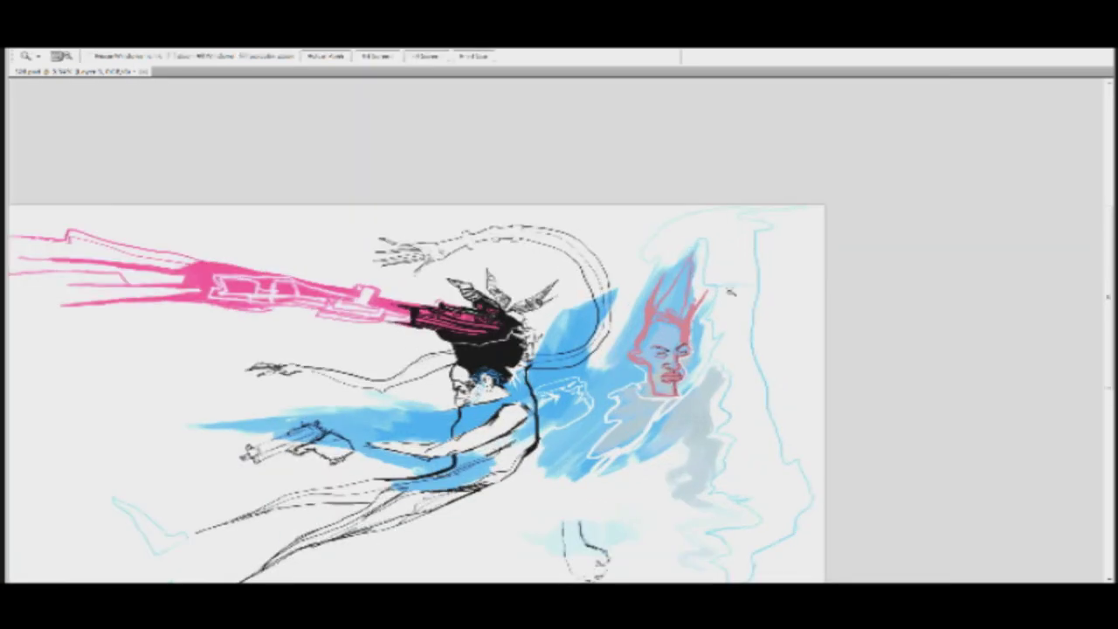
left_click_drag(617, 331, 681, 298)
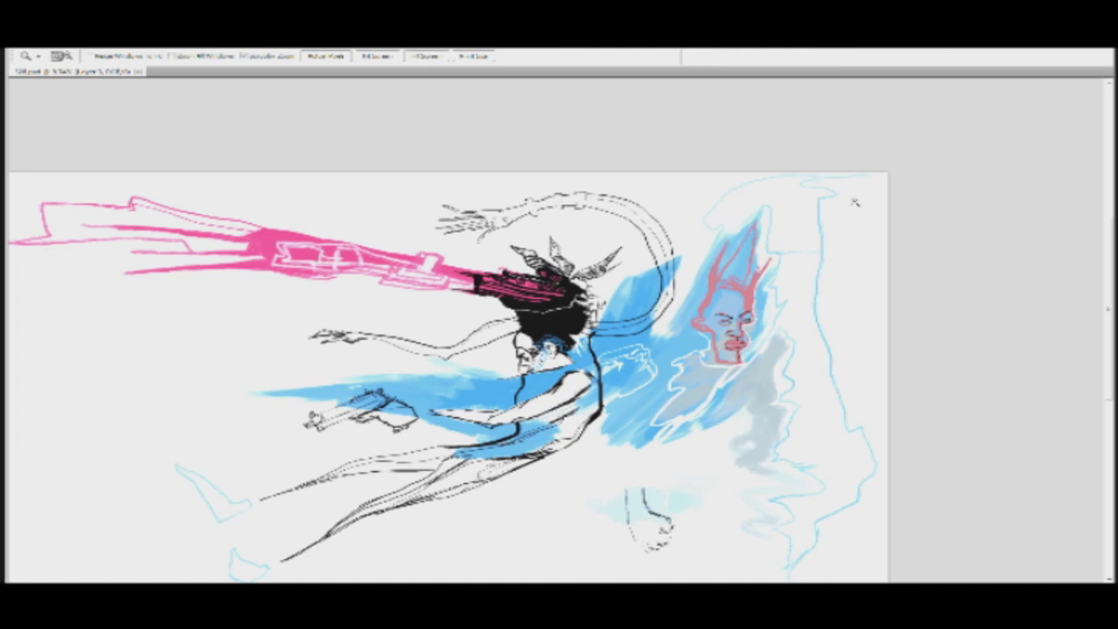
key("b")
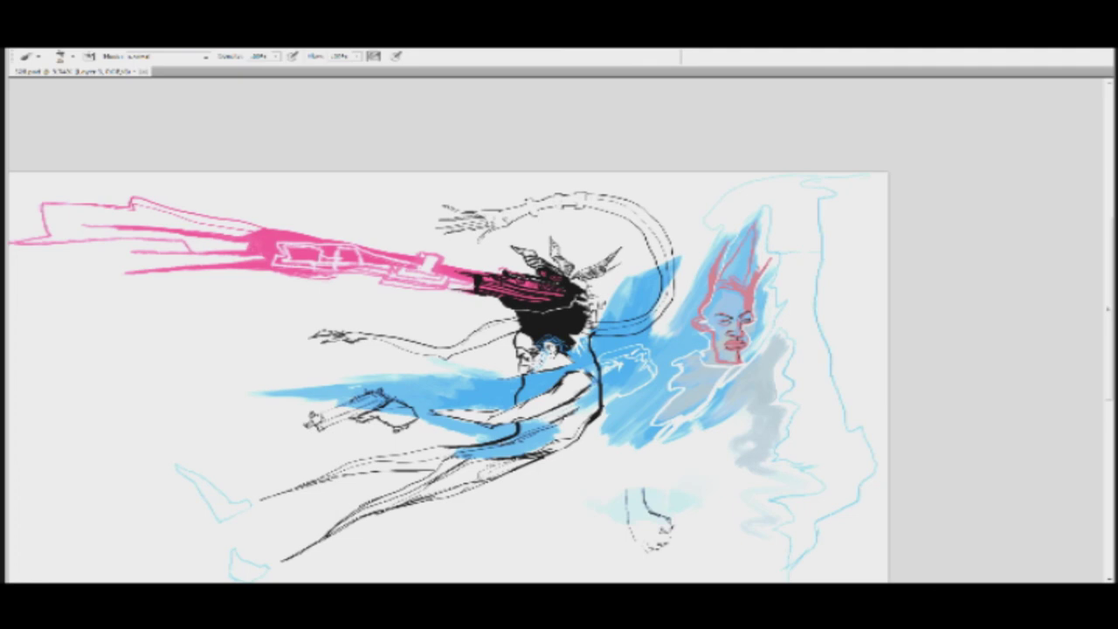
key("z")
left_click_drag(572, 297, 656, 360)
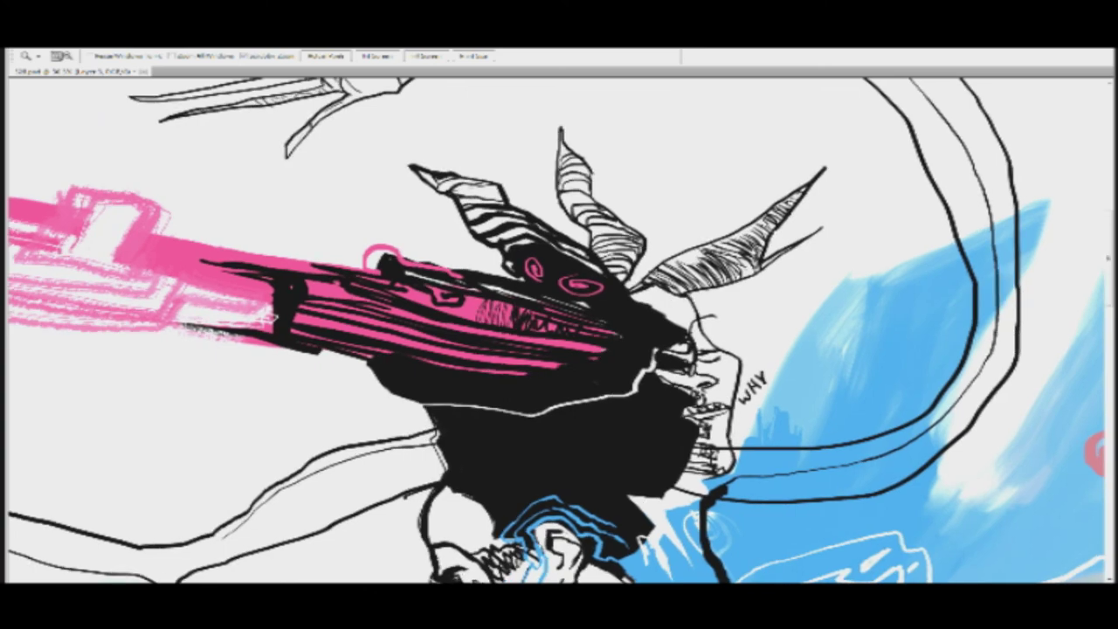
key("ctrl+0")
left_click_drag(550, 344, 559, 340)
key("ctrl+minus")
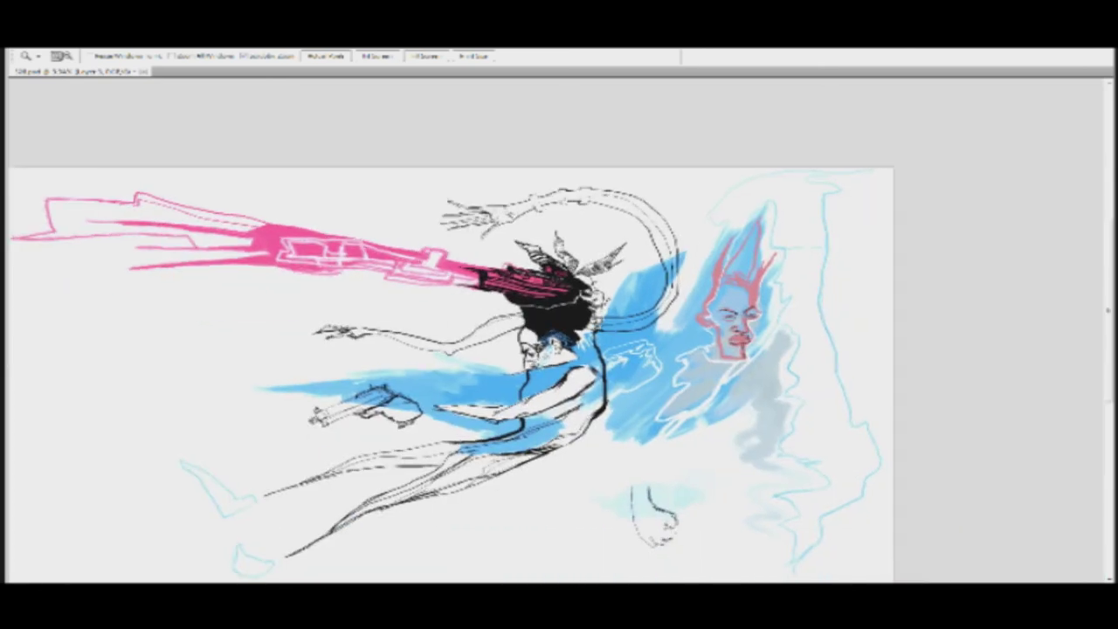
key("b")
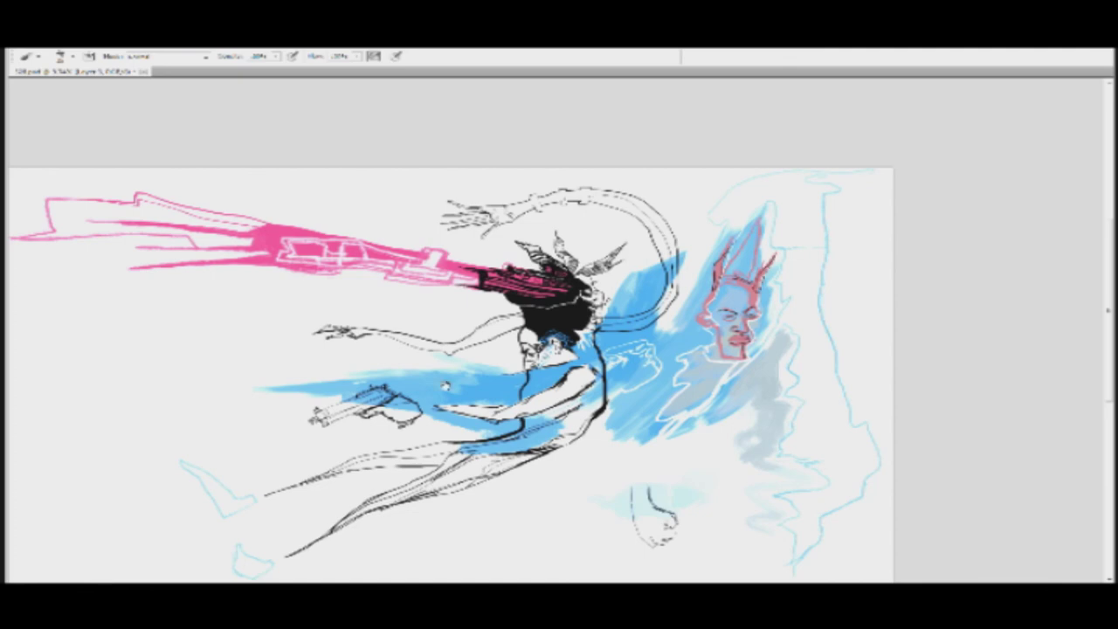
Step: Switch to a broad soft brush and paint pale grey-blue strokes in the empty area below the pink band's far end
left_click_drag(446, 393, 649, 333)
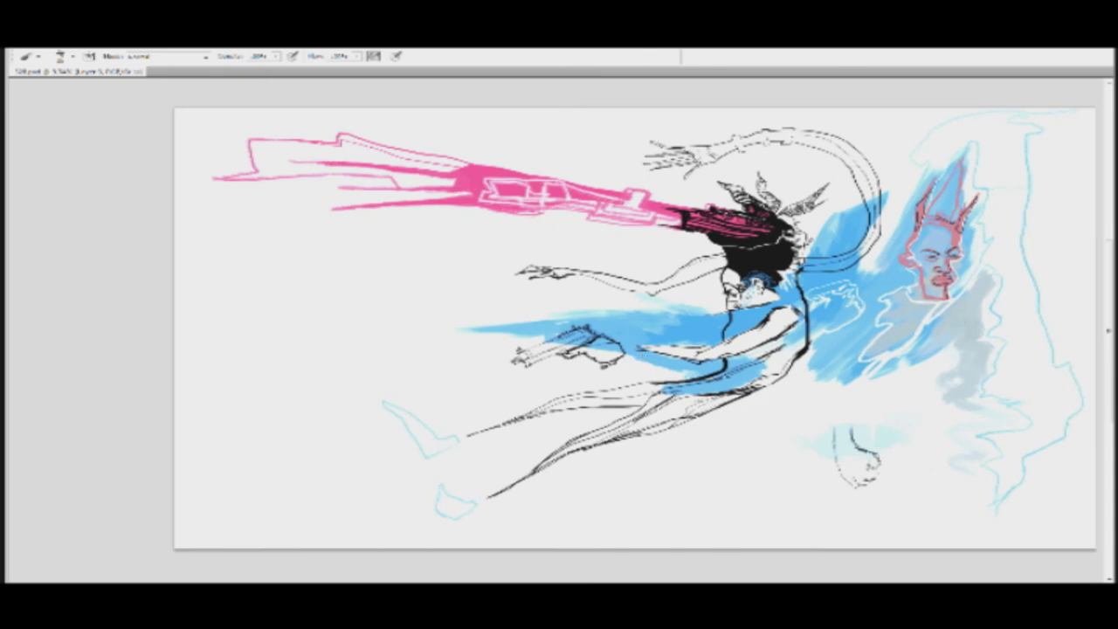
left_click(73, 56)
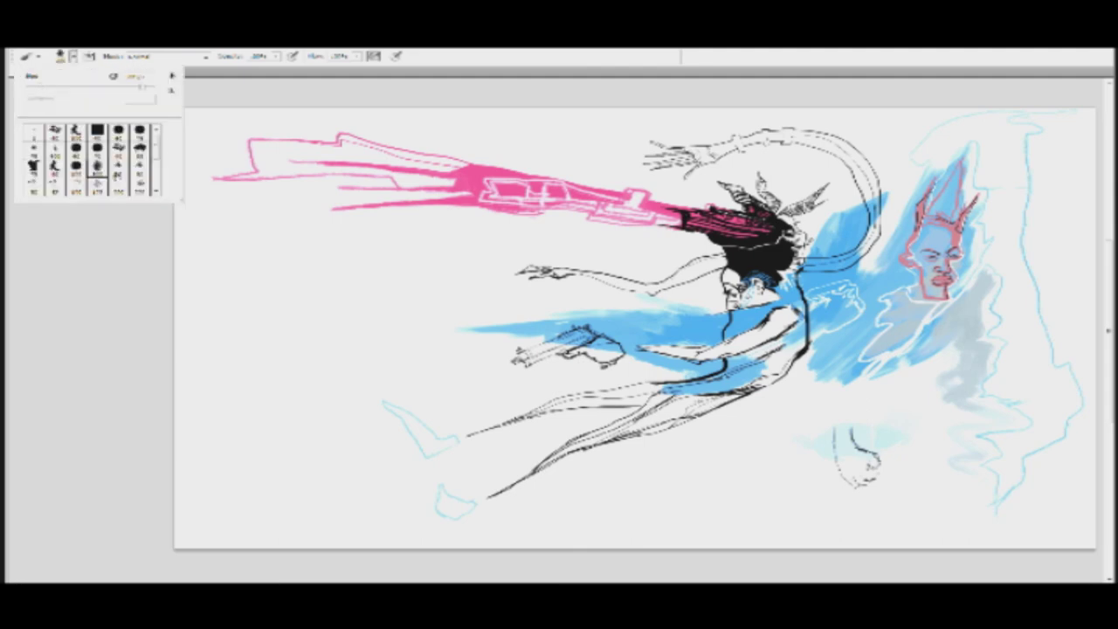
mouse_move(257, 316)
left_mouse_down()
mouse_move(313, 331)
mouse_move(248, 285)
mouse_move(362, 336)
left_mouse_up()
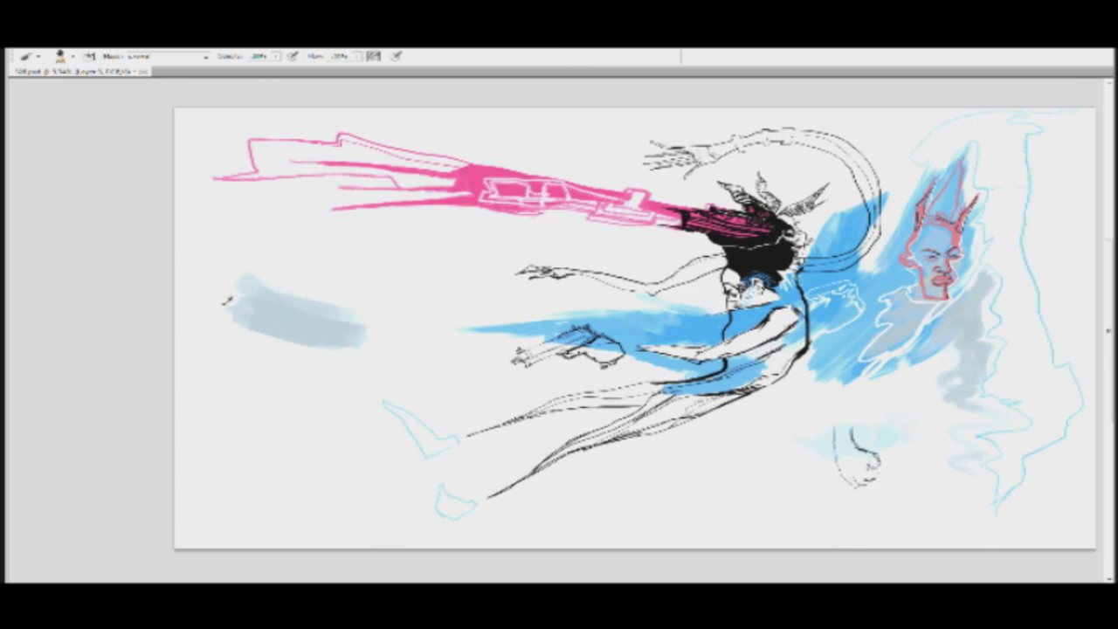
mouse_move(225, 300)
left_mouse_down()
mouse_move(362, 332)
mouse_move(428, 332)
mouse_move(353, 319)
mouse_move(382, 351)
mouse_move(412, 342)
mouse_move(287, 439)
left_mouse_up()
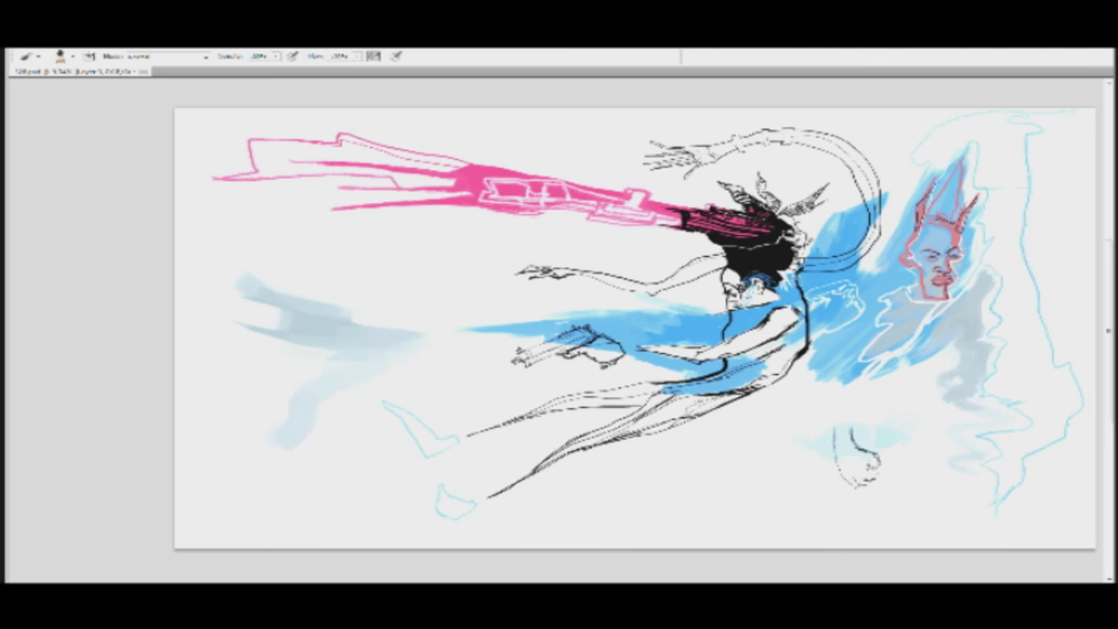
Step: Fill out the lower part of the pale grey-blue patch below the pink band with broad, soft, translucent strokes
left_click_drag(227, 372, 278, 421)
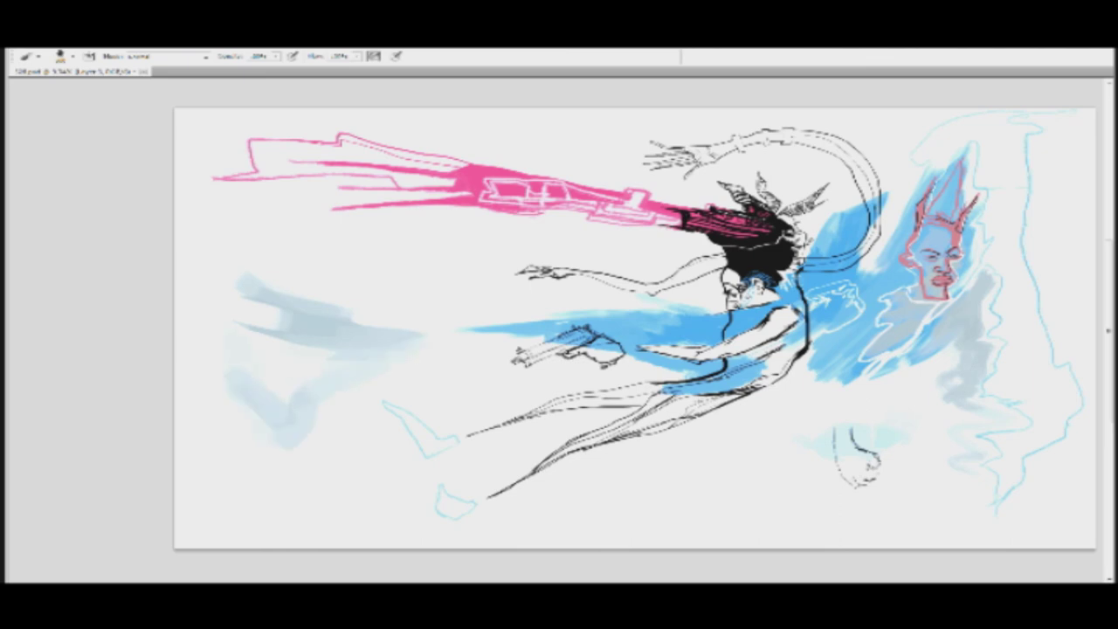
mouse_move(284, 344)
left_mouse_down()
mouse_move(325, 368)
mouse_move(301, 341)
left_mouse_up()
left_click_drag(226, 372, 237, 392)
left_click_drag(393, 339, 354, 347)
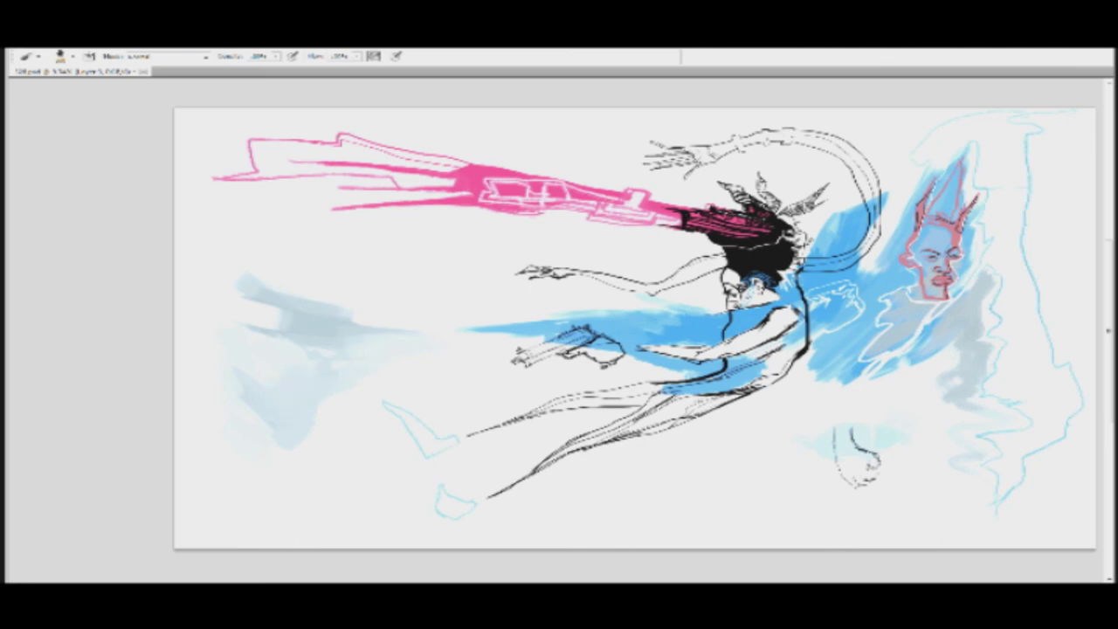
left_click_drag(288, 324, 337, 318)
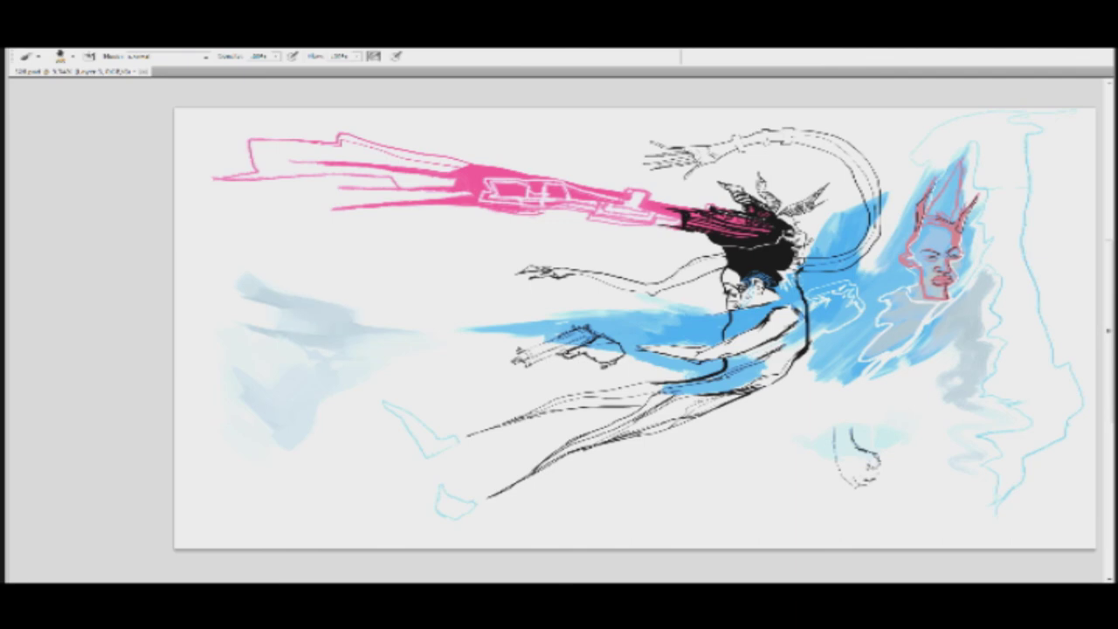
Step: Refine the patch's upper edge into a tapering slope with faint blue strokes toward the canvas edge, and fill its centre with soft grey-blue
mouse_move(259, 284)
left_mouse_down()
mouse_move(376, 318)
mouse_move(248, 273)
left_mouse_up()
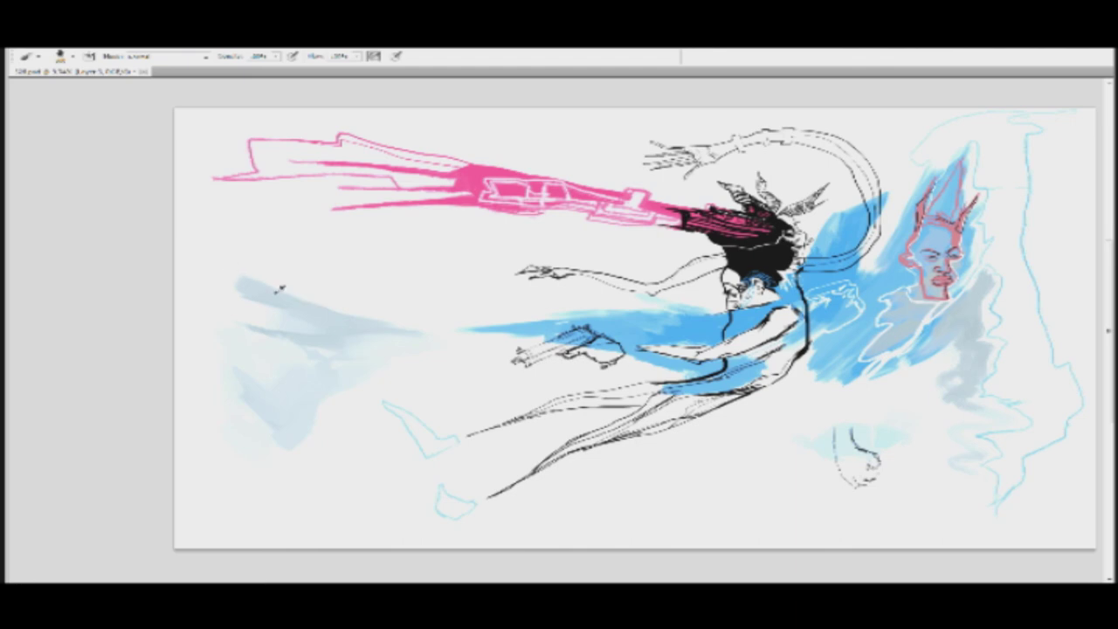
left_click_drag(192, 231, 256, 277)
left_click_drag(323, 305, 346, 311)
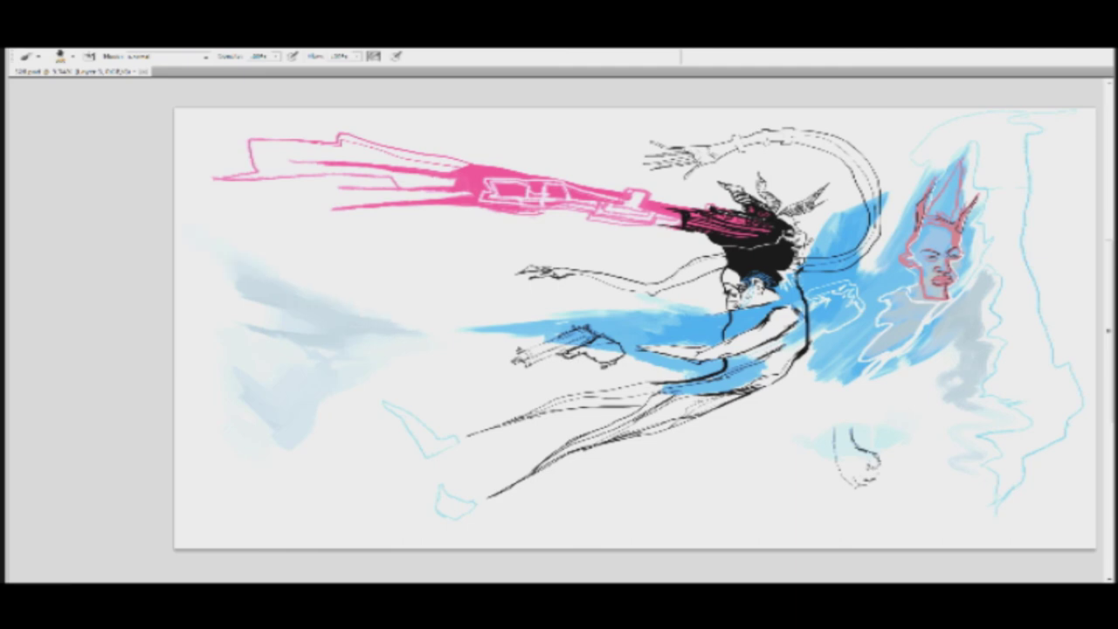
left_click_drag(428, 315, 309, 294)
left_click_drag(255, 271, 298, 294)
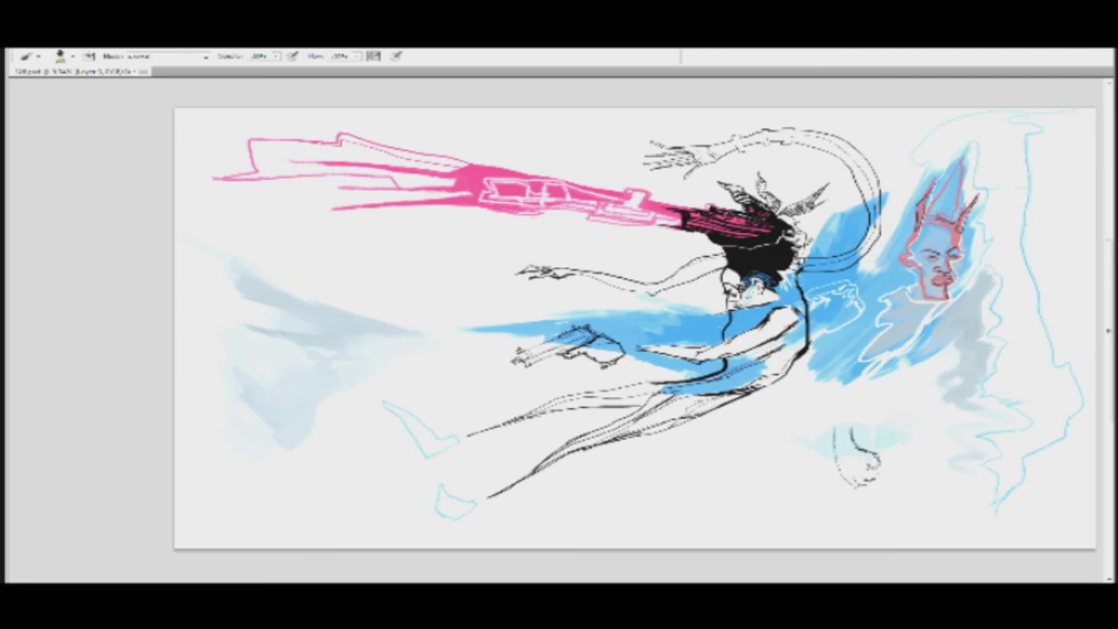
left_click_drag(237, 281, 281, 305)
mouse_move(279, 330)
left_mouse_down()
mouse_move(308, 344)
mouse_move(287, 332)
left_mouse_up()
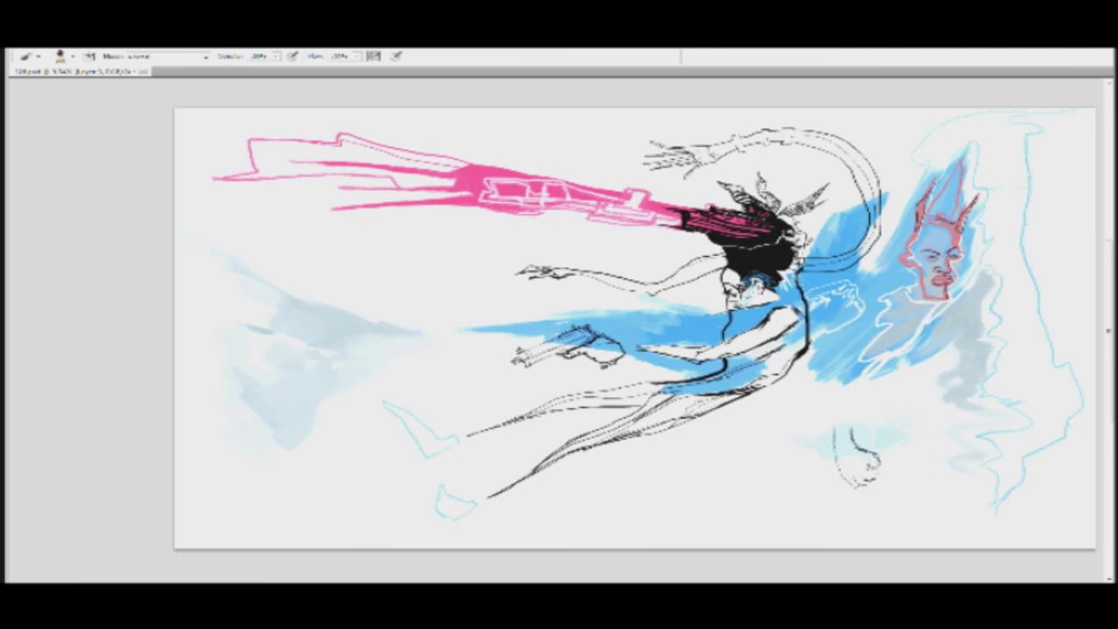
Step: Deepen the middle of the soft patch with grey-blue strokes running down into its lower wedge
left_click_drag(272, 330, 315, 358)
mouse_move(335, 351)
left_mouse_down()
mouse_move(274, 373)
mouse_move(283, 394)
mouse_move(267, 385)
left_mouse_up()
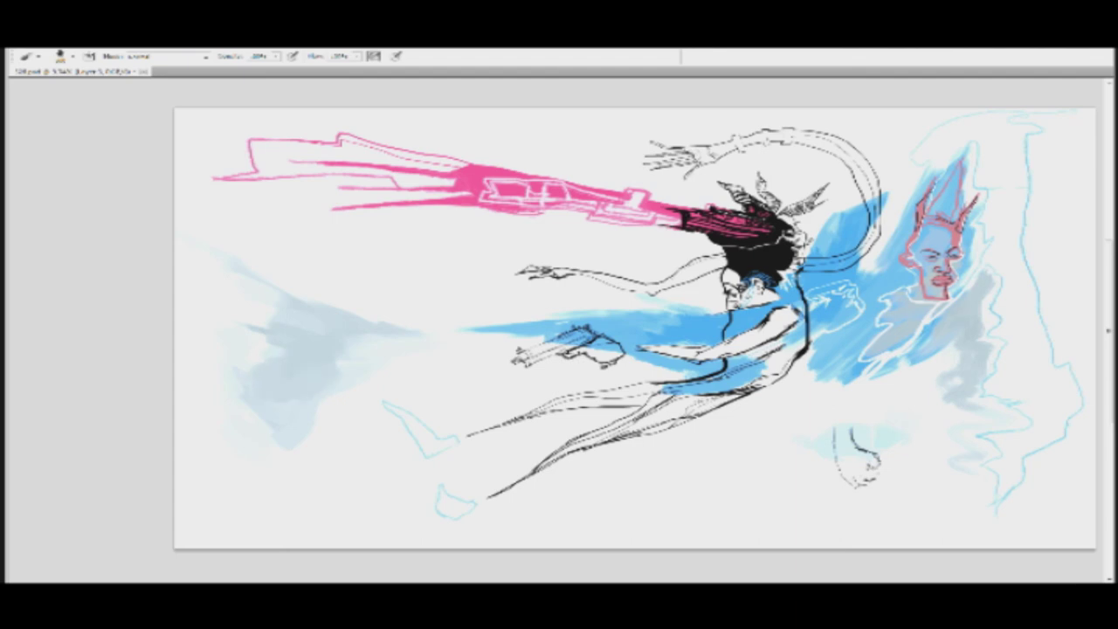
left_click_drag(310, 390, 279, 398)
mouse_move(352, 354)
left_mouse_down()
mouse_move(387, 345)
mouse_move(371, 357)
mouse_move(348, 359)
mouse_move(371, 337)
mouse_move(395, 335)
mouse_move(357, 360)
mouse_move(340, 349)
mouse_move(337, 358)
left_mouse_up()
Step: Sample tones around the soft patch and paint pale strokes with an open rectangular outline across its grey-blue centre
left_click(395, 344, "alt")
left_click(413, 348, "alt")
left_click(360, 346, "alt")
left_click(352, 354, "alt")
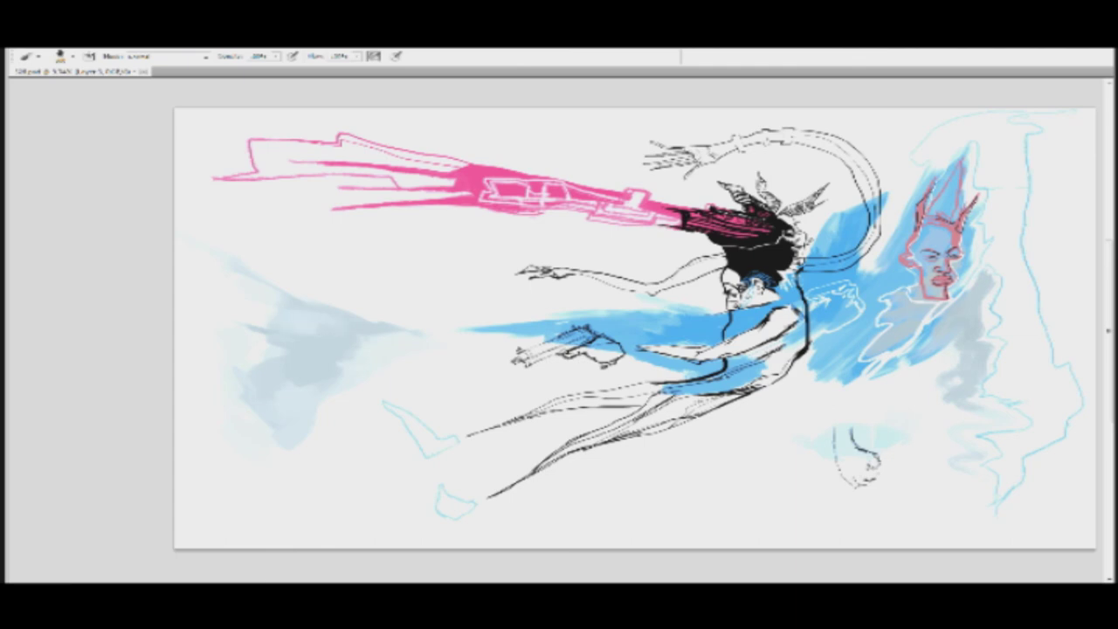
left_click_drag(312, 324, 294, 329)
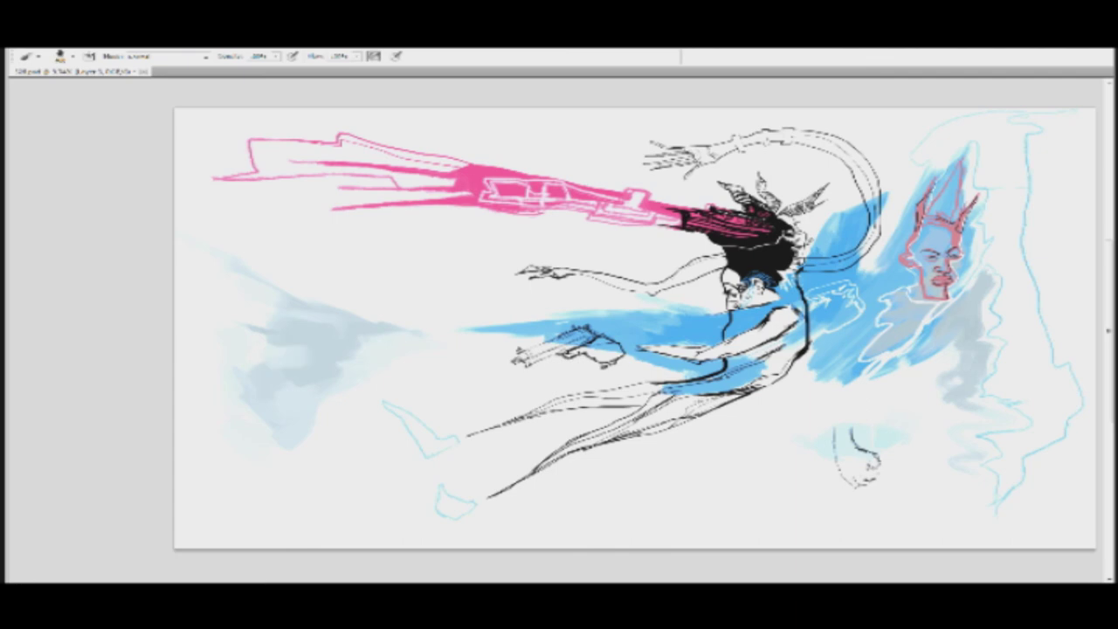
mouse_move(299, 353)
left_mouse_down()
mouse_move(328, 351)
mouse_move(338, 321)
mouse_move(284, 317)
left_mouse_up()
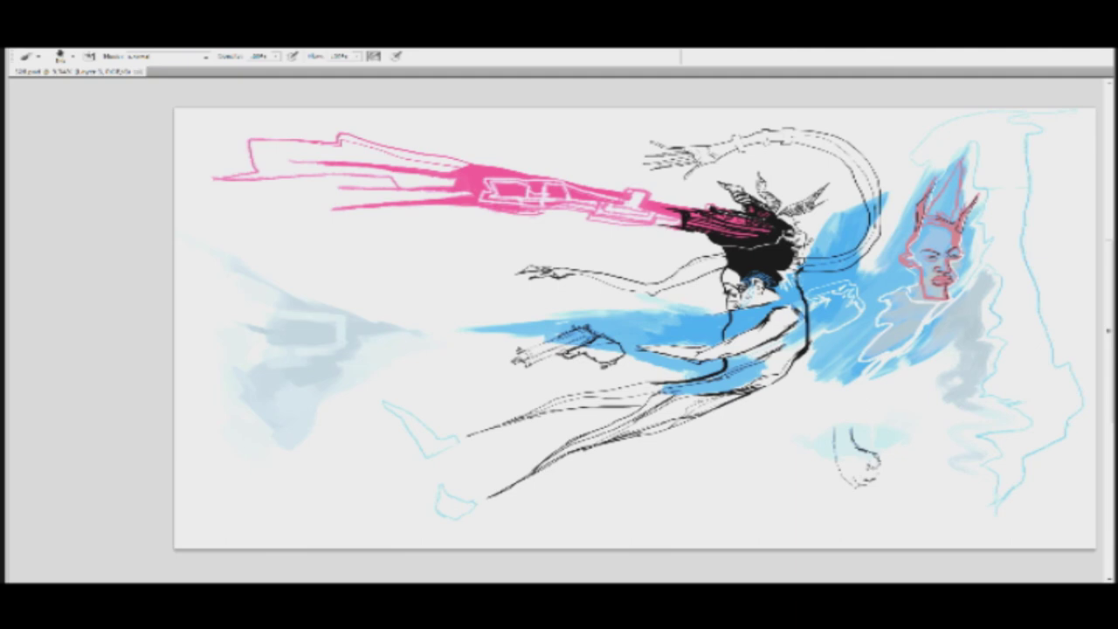
Step: Paint a thin grey-blue stroke joining the soft patch's pointed end to the tip of the bright blue wing
key("z")
left_click(406, 364)
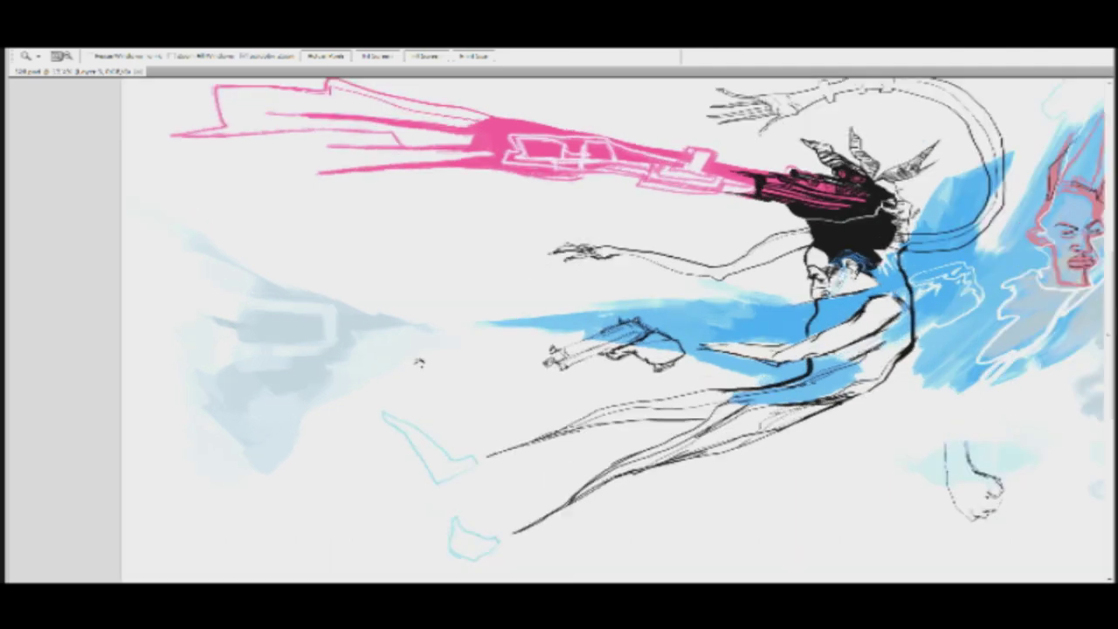
left_click_drag(417, 363, 451, 340)
key("b")
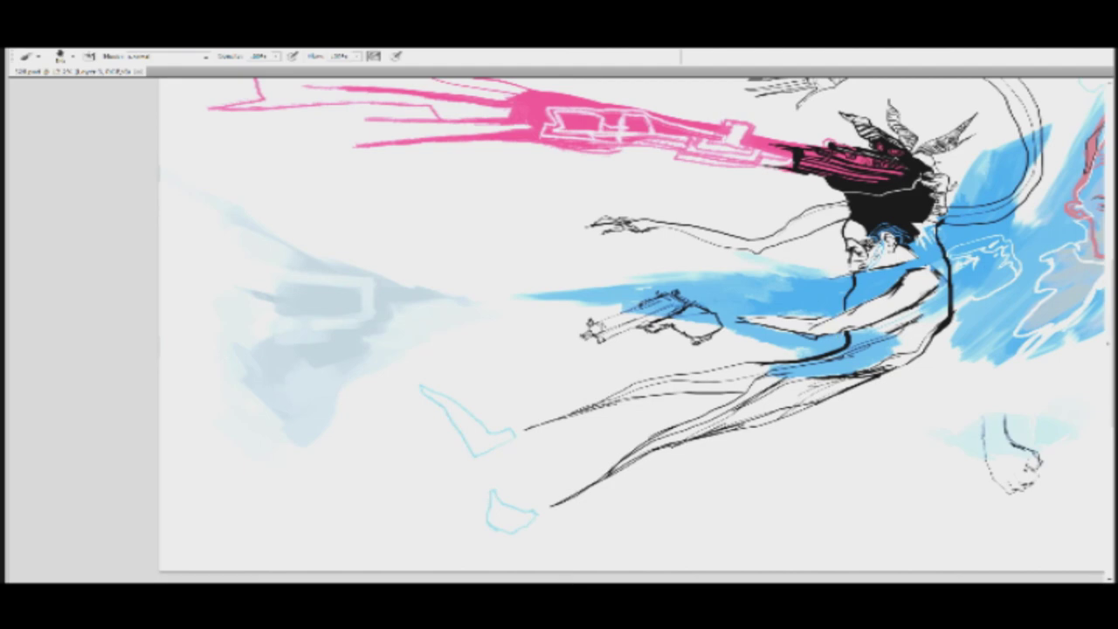
left_click_drag(734, 302, 673, 322)
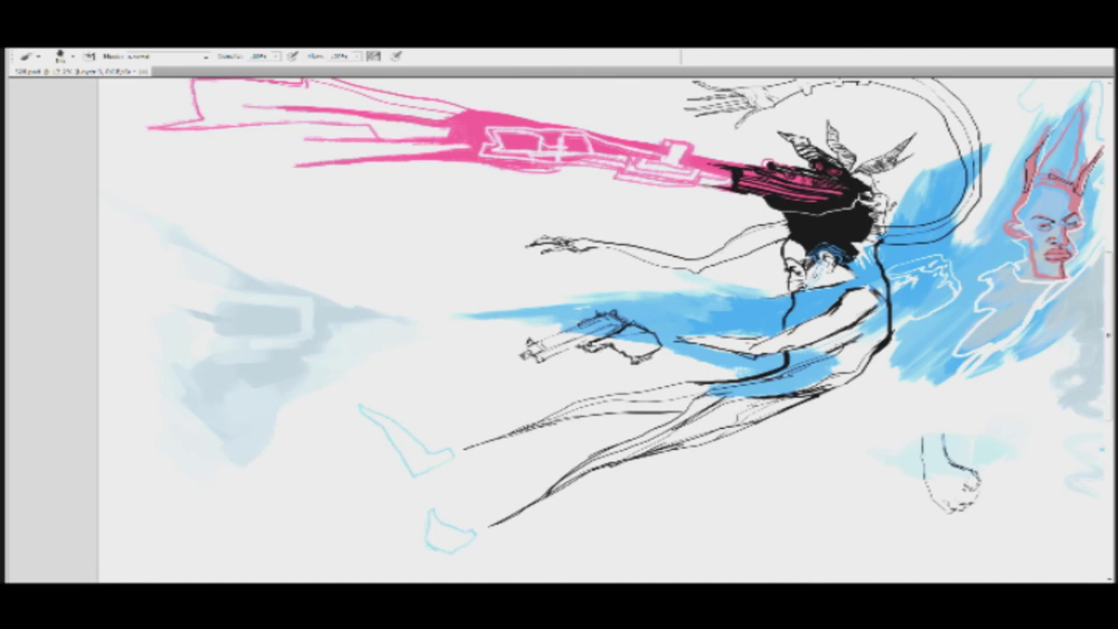
left_click_drag(349, 307, 517, 312)
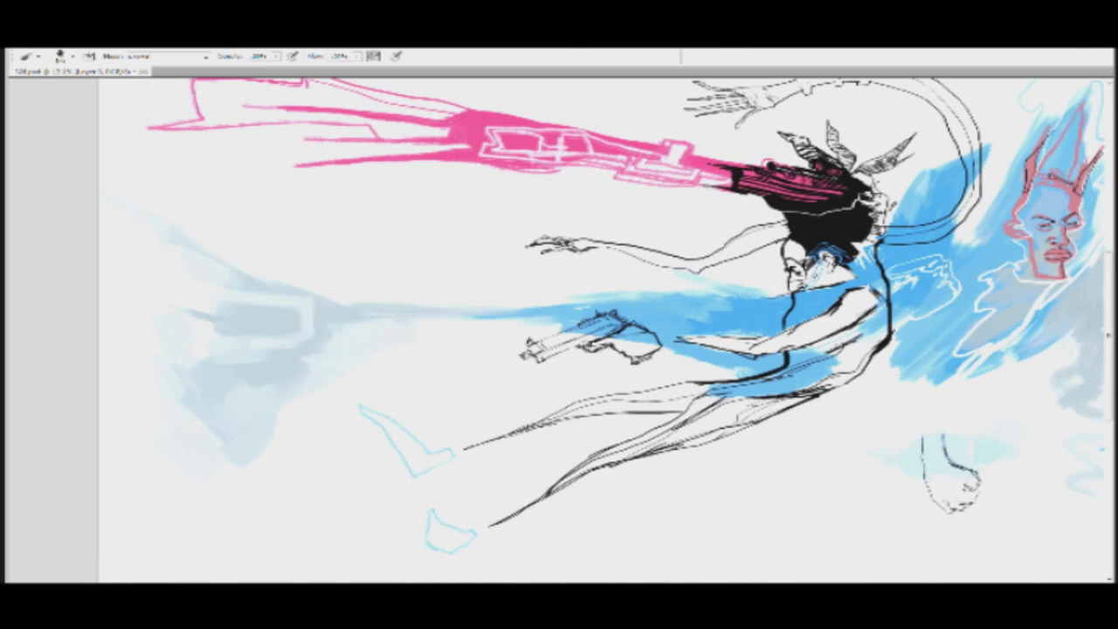